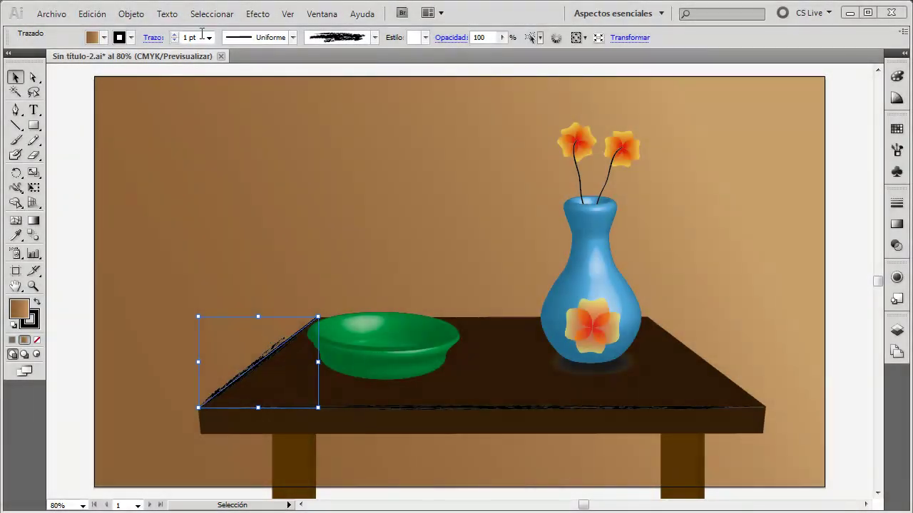
Set the table's left edge line stroke weight to 0.5 pt
click(209, 37)
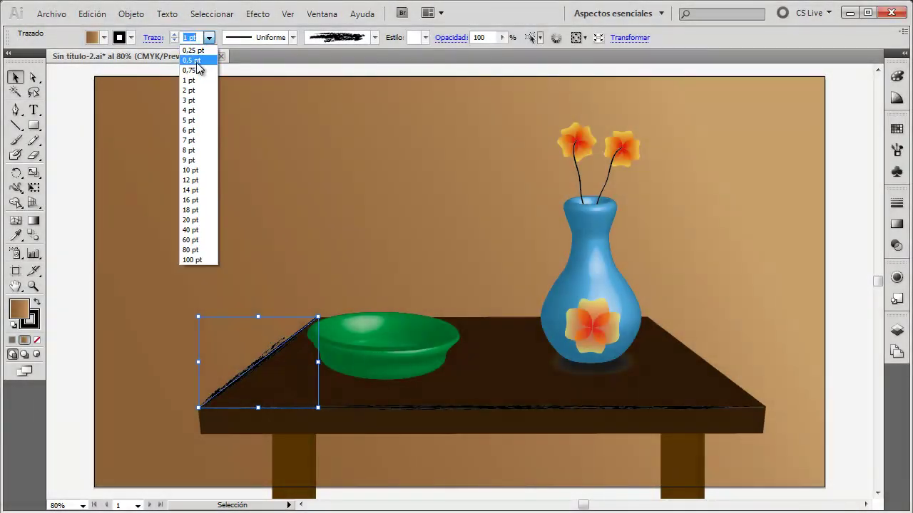
click(197, 63)
click(705, 281)
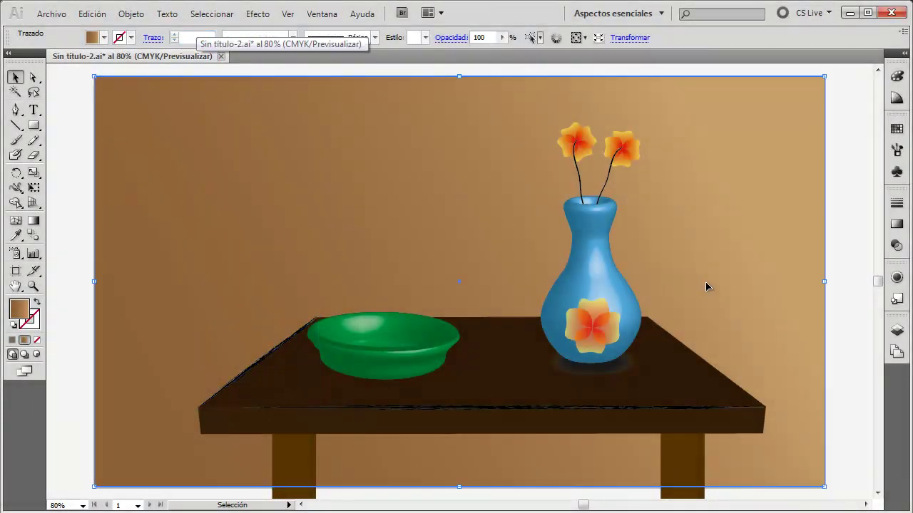
Extend the table's front edge line left to the table corner
click(611, 410)
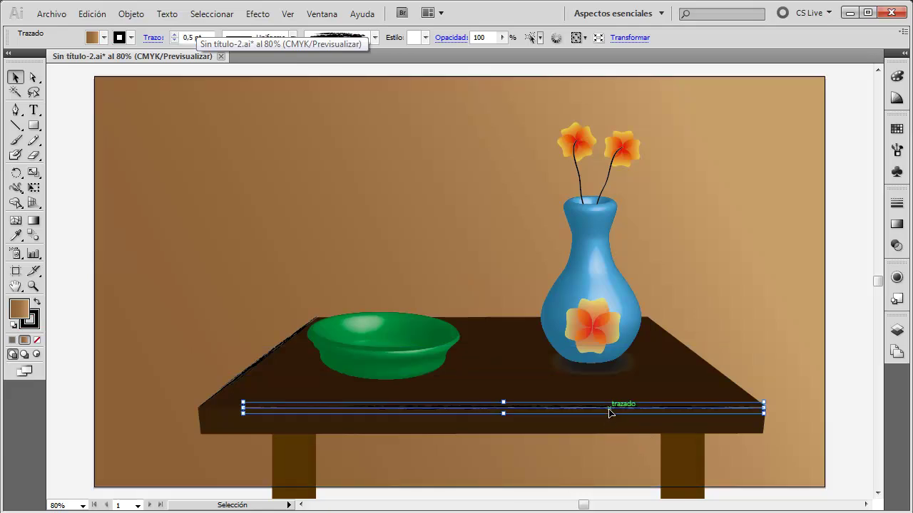
drag(242, 410, 198, 408)
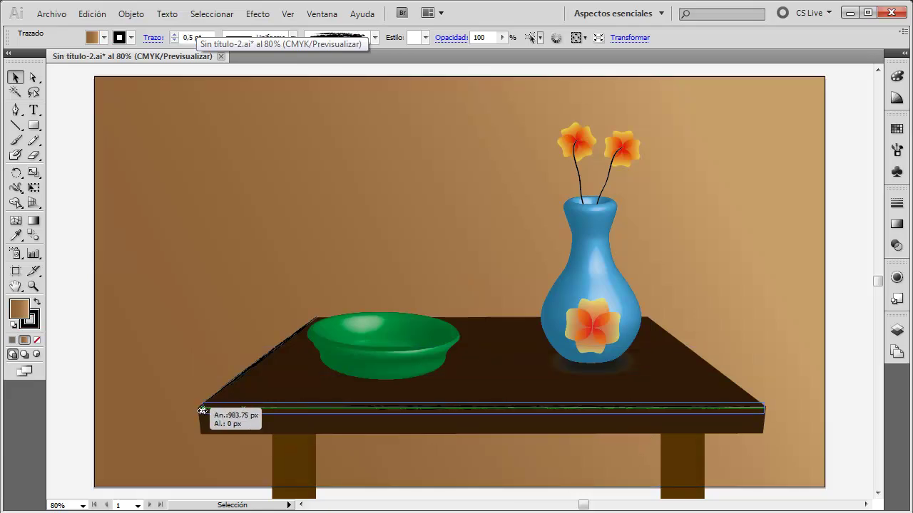
click(779, 293)
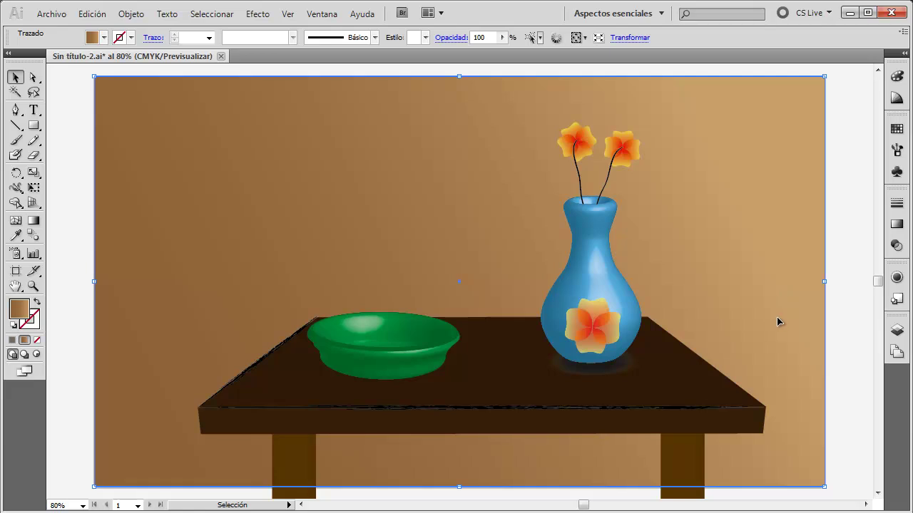
click(438, 370)
Inspect the fill of the shadow ellipse under the vase in the Appearance settings
click(559, 371)
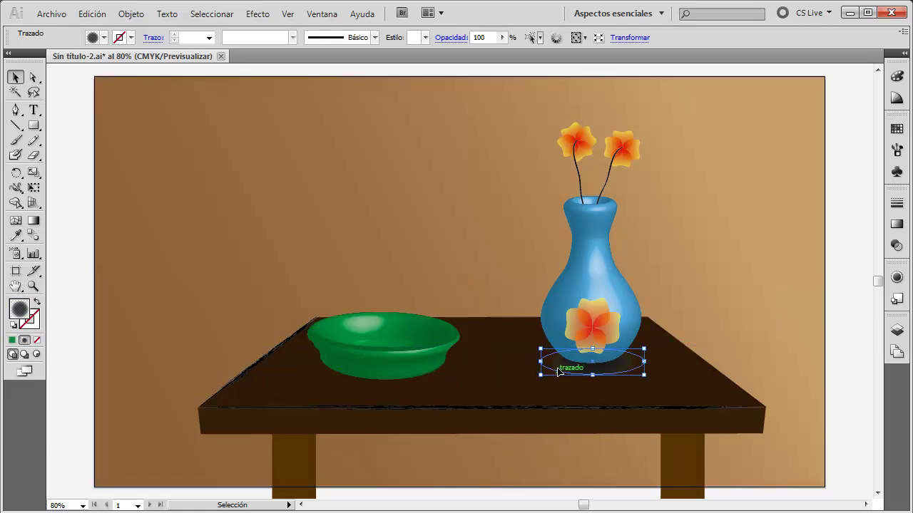
click(897, 278)
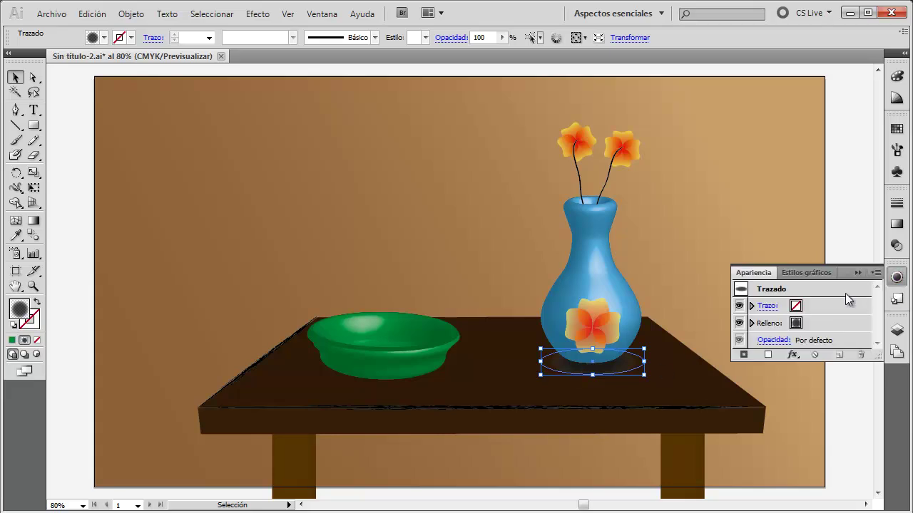
click(790, 325)
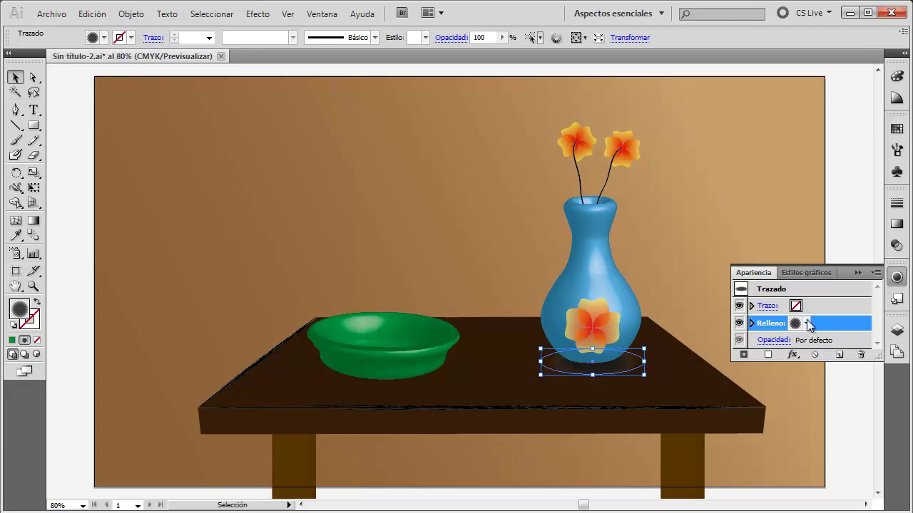
click(806, 324)
click(809, 325)
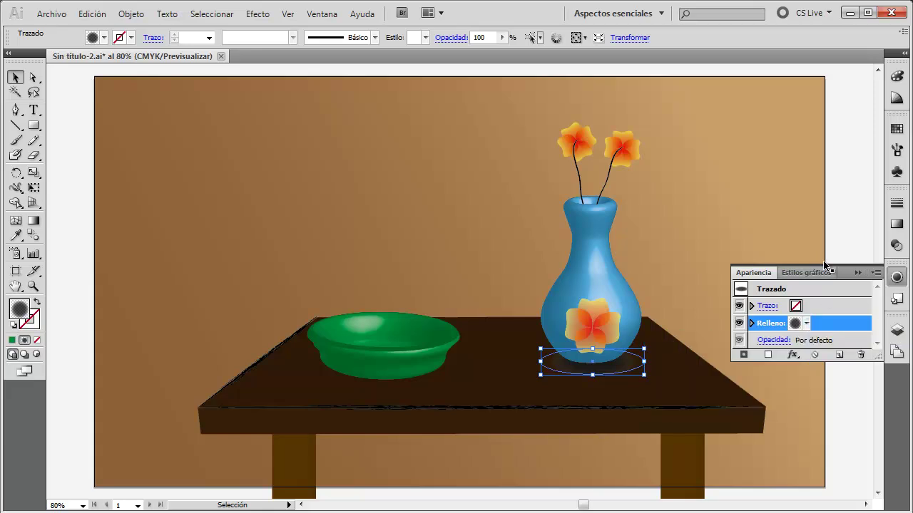
click(837, 238)
click(897, 278)
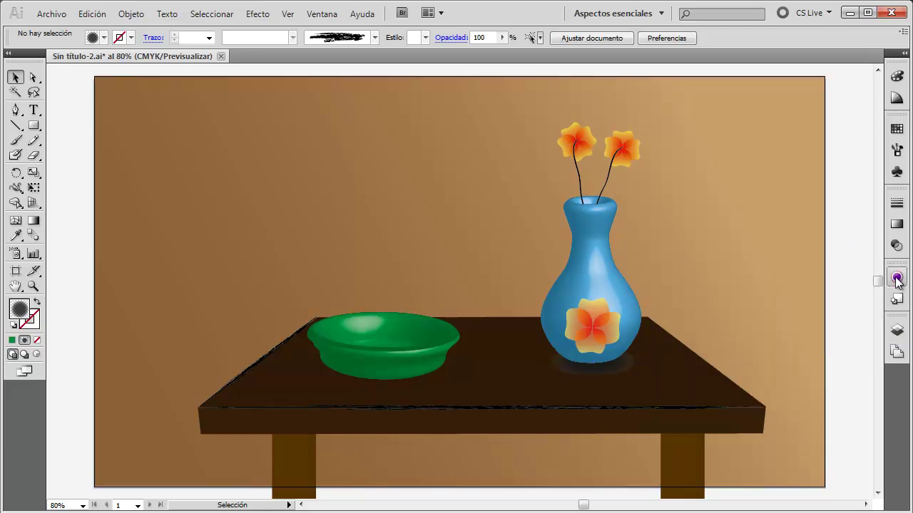
Shift the shadow's gradient stops: left stop slightly left, right stop inward
click(897, 227)
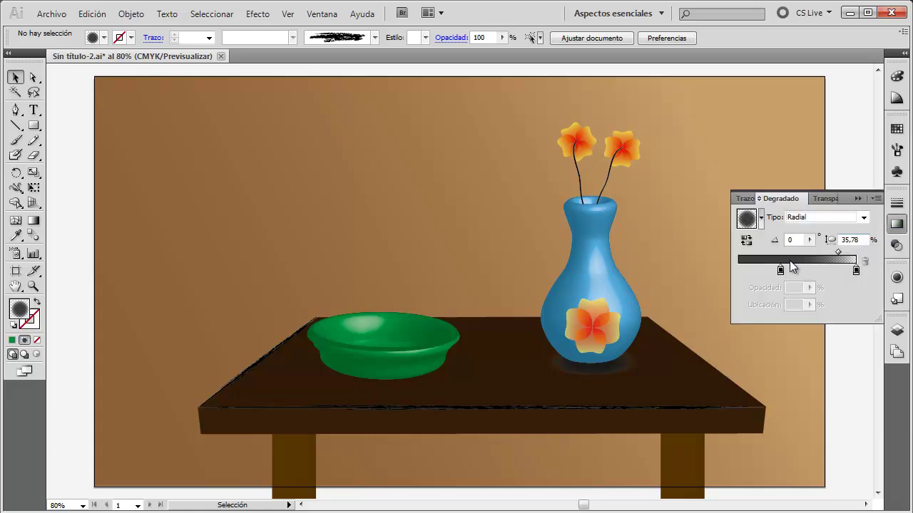
mouse_move(780, 271)
mouse_down()
mouse_move(758, 274)
mouse_move(799, 271)
mouse_move(771, 271)
mouse_up()
click(620, 371)
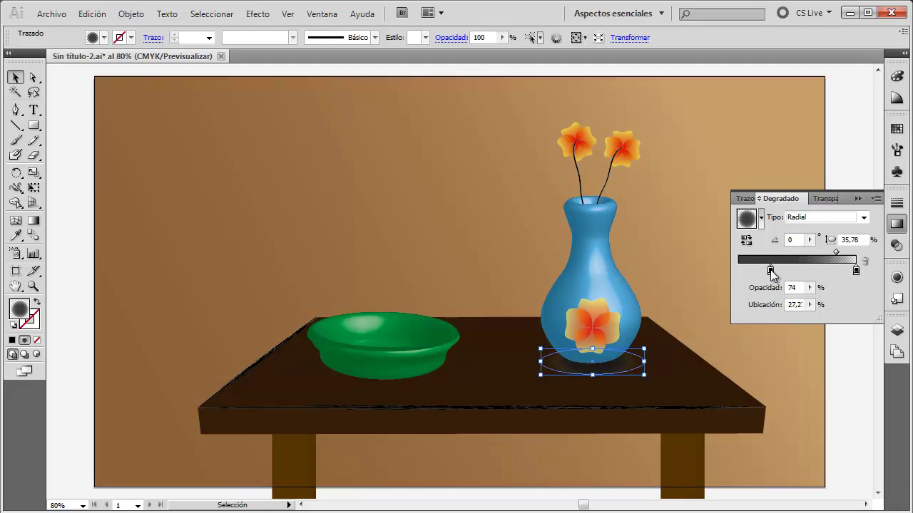
mouse_move(856, 273)
mouse_down()
mouse_move(831, 272)
mouse_move(859, 272)
mouse_up()
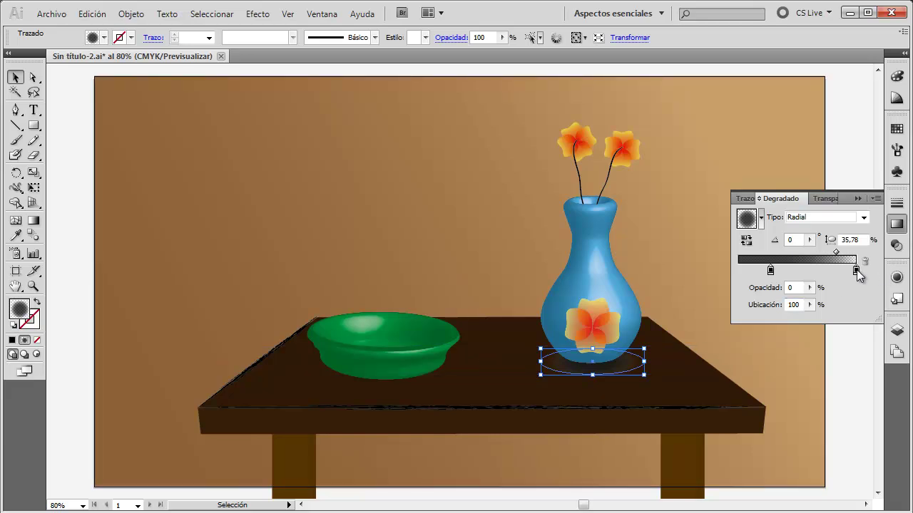
Color the right gradient stop dark brown C=50 M=70 Y=80 K=70, raising K in CMYK
double_click(855, 271)
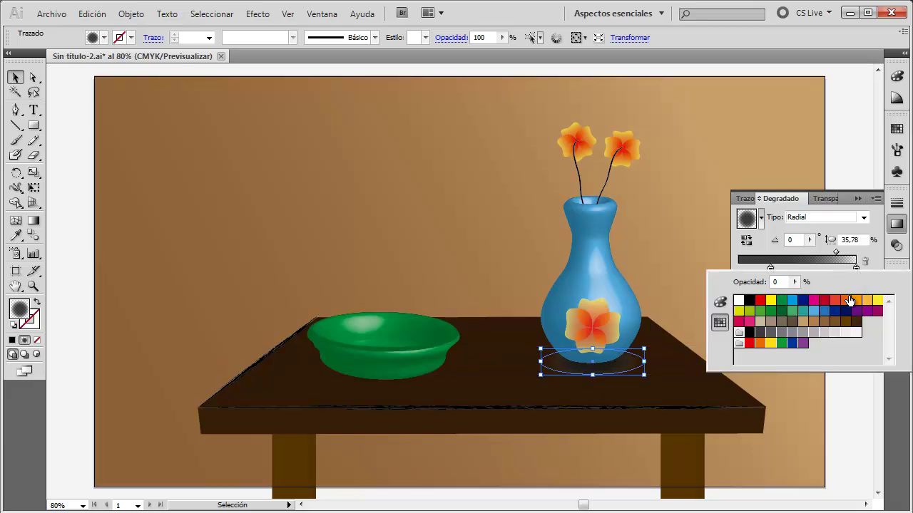
click(825, 324)
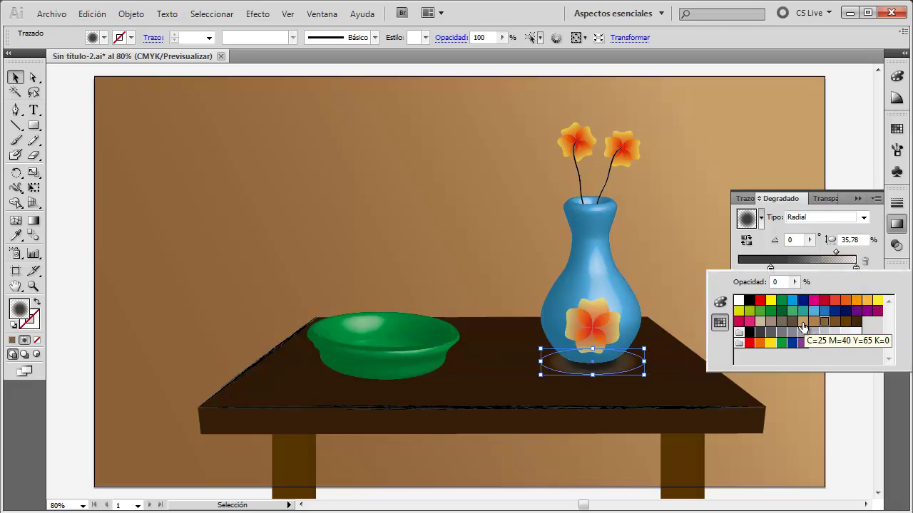
click(847, 323)
click(856, 323)
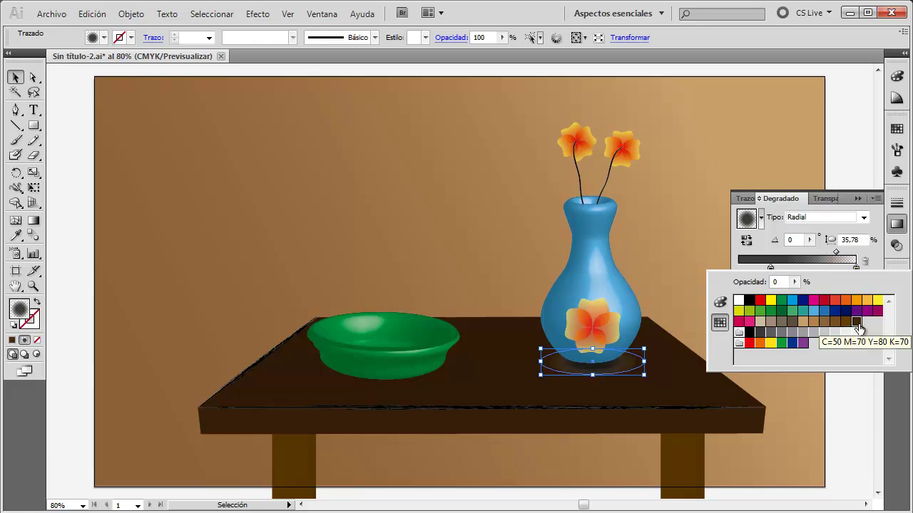
click(722, 304)
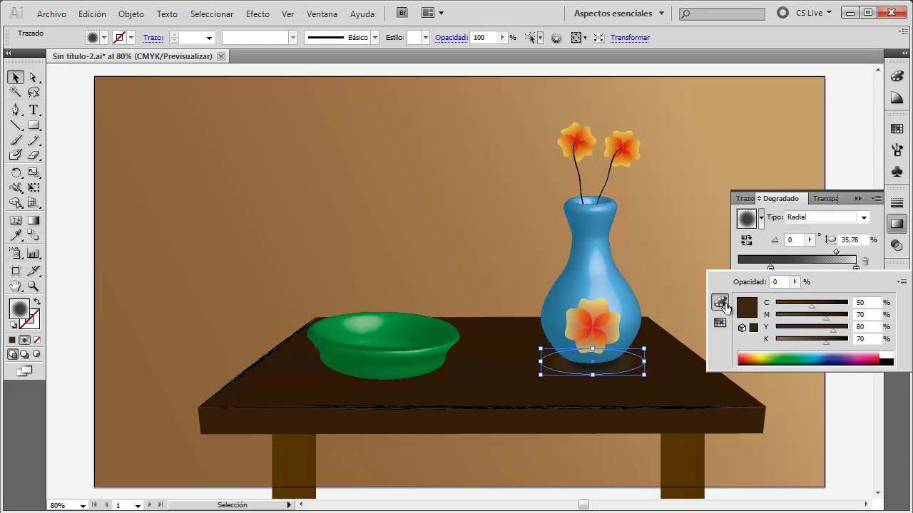
drag(827, 342, 848, 346)
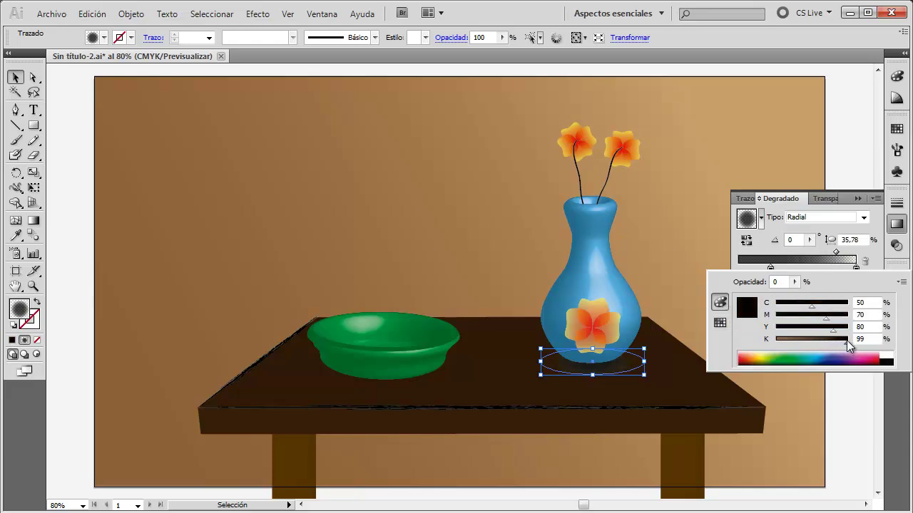
click(683, 246)
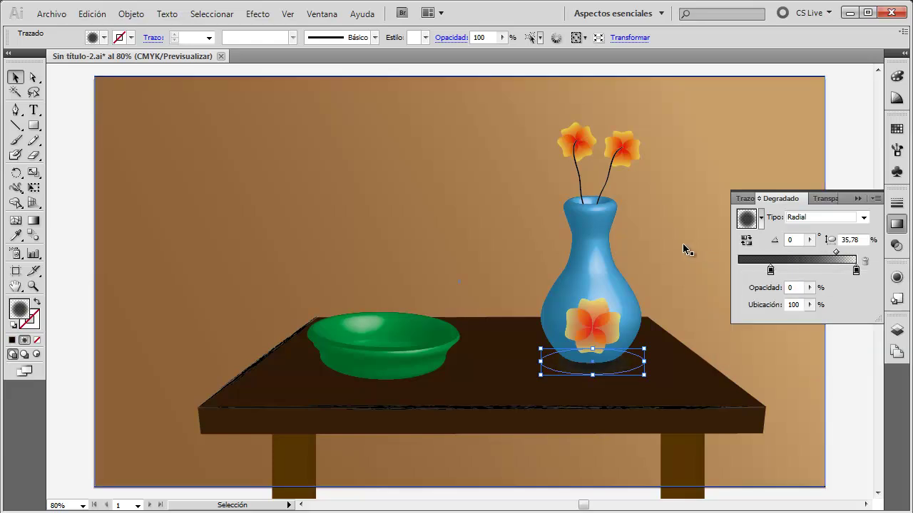
Reselect the vase shadow and its right stop, then deselect everything
click(633, 368)
click(856, 271)
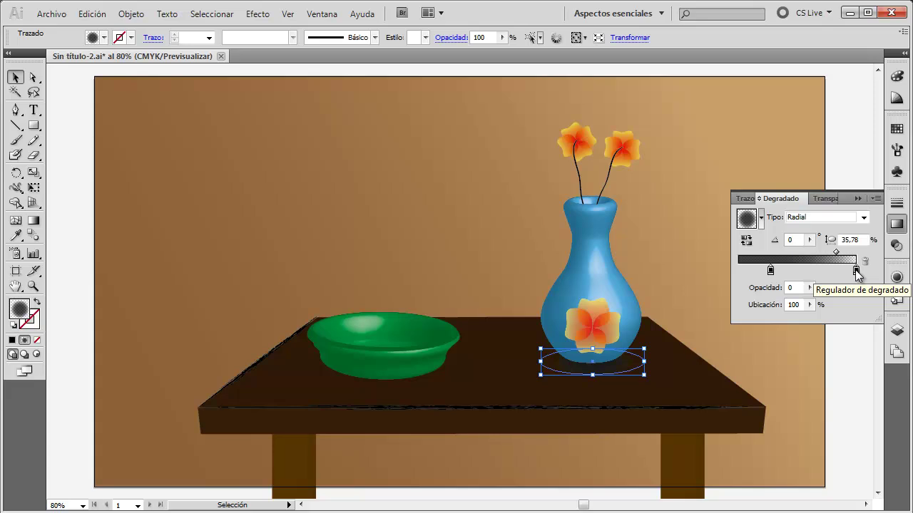
click(677, 307)
click(619, 378)
key(ctrl+shift+a)
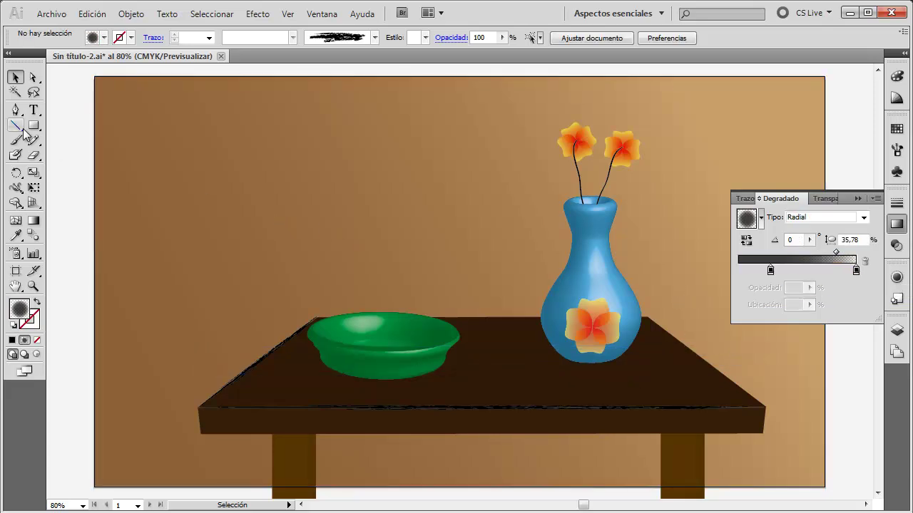
Draw a new gradient ellipse on the upper-left wall with its left stop at the start
drag(32, 129, 79, 157)
drag(220, 139, 296, 212)
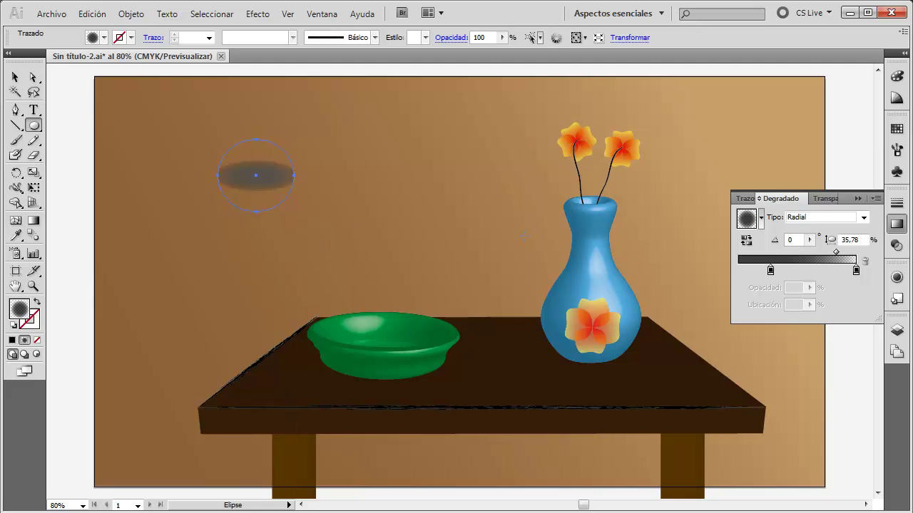
drag(770, 271, 358, 272)
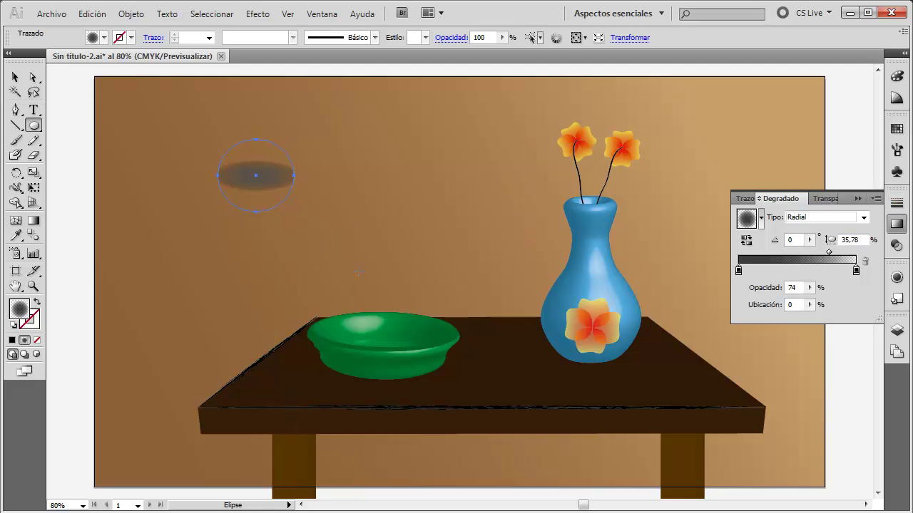
Reshape the radial gradient into a round soft circle and move it onto the table beside the bowl
click(33, 220)
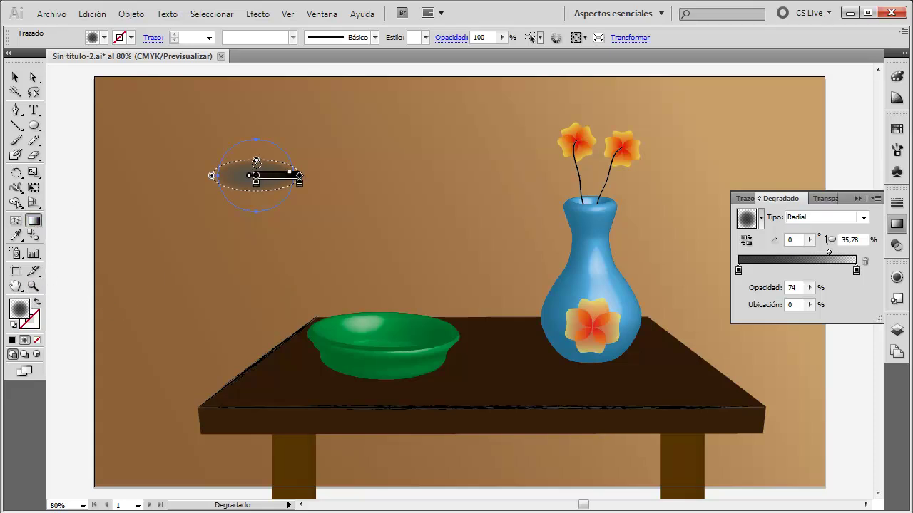
drag(257, 161, 256, 141)
drag(212, 175, 221, 177)
drag(255, 146, 255, 141)
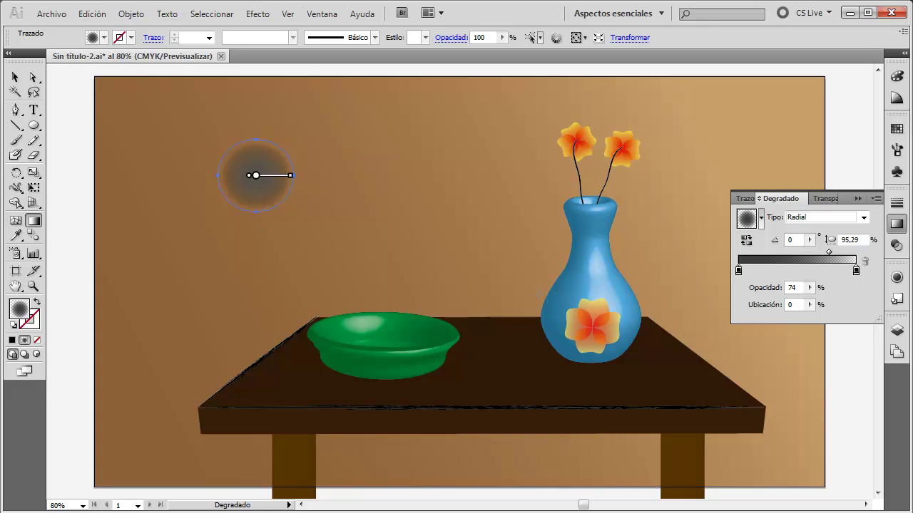
click(14, 77)
mouse_move(288, 184)
mouse_down()
mouse_move(528, 345)
mouse_move(526, 359)
mouse_up()
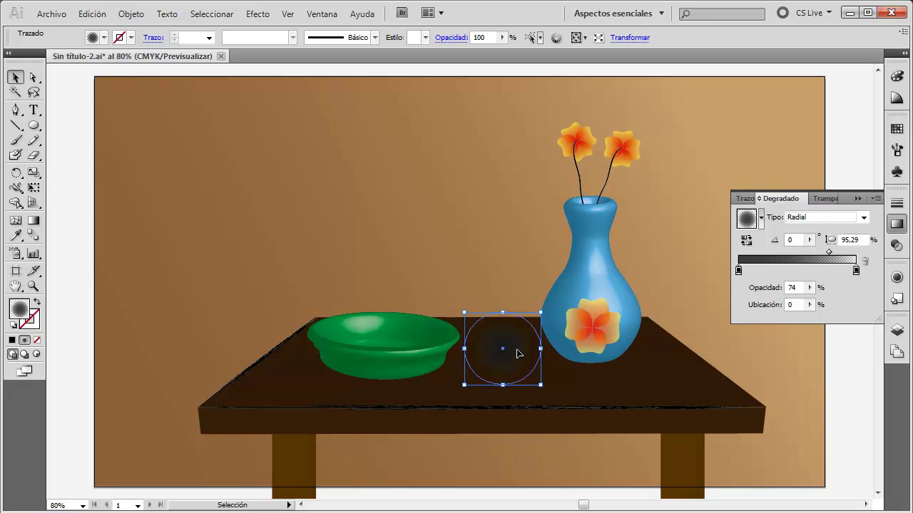
Copy and paste the gradient circle, then flatten and enlarge it at the vase base
click(92, 14)
click(112, 83)
click(92, 13)
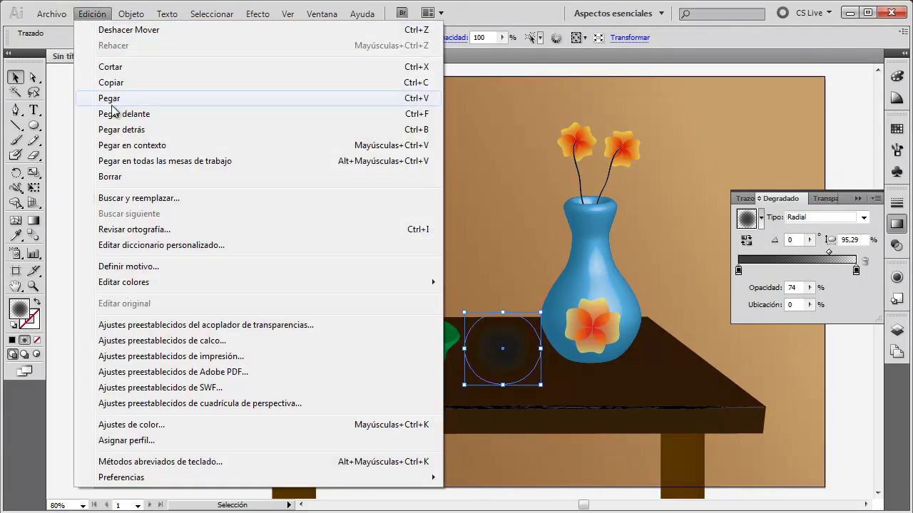
click(110, 98)
drag(507, 346, 597, 357)
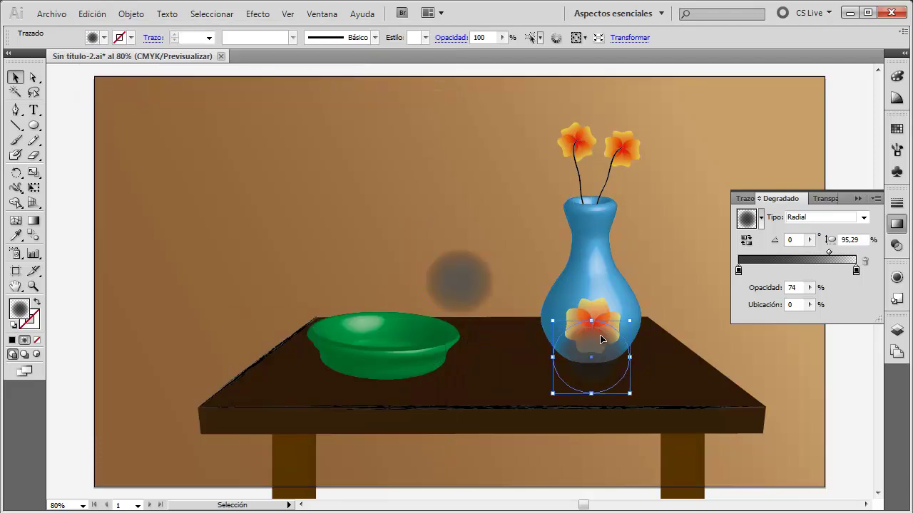
drag(591, 322, 591, 364)
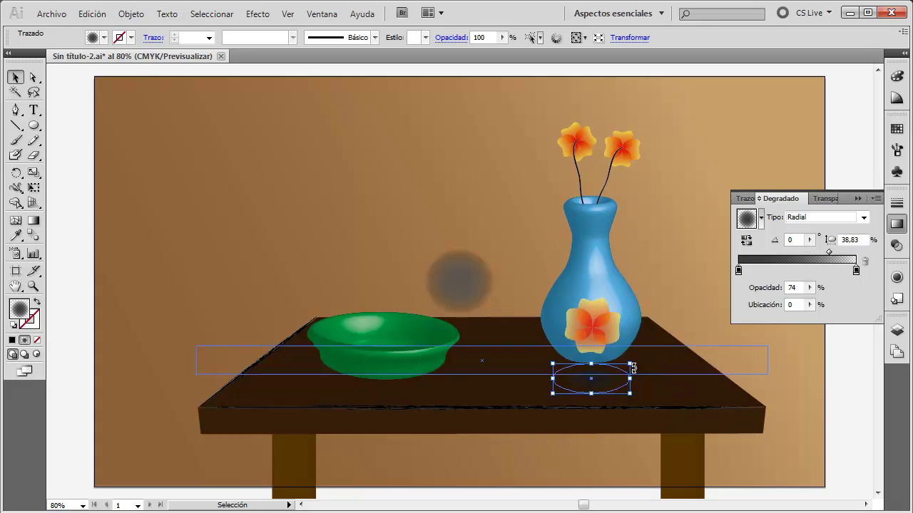
mouse_move(630, 365)
mouse_down()
mouse_move(655, 354)
mouse_move(612, 368)
mouse_up()
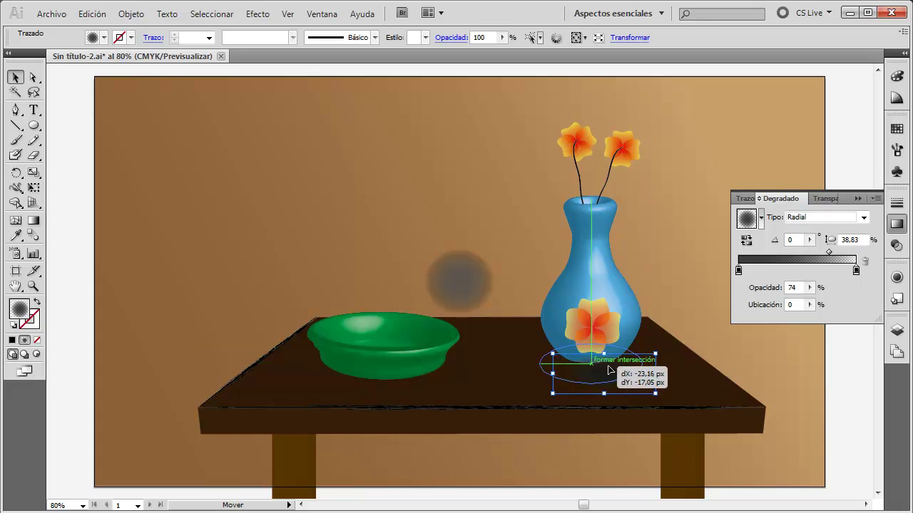
Send the vase's shadow ellipse backward repeatedly via Objeto > Organizar until it sits behind the vase
click(678, 285)
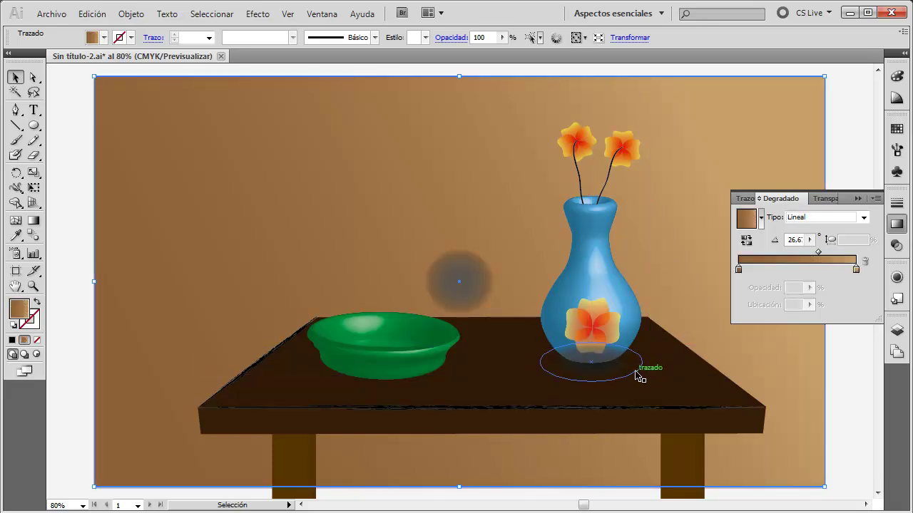
click(611, 371)
right_click(611, 371)
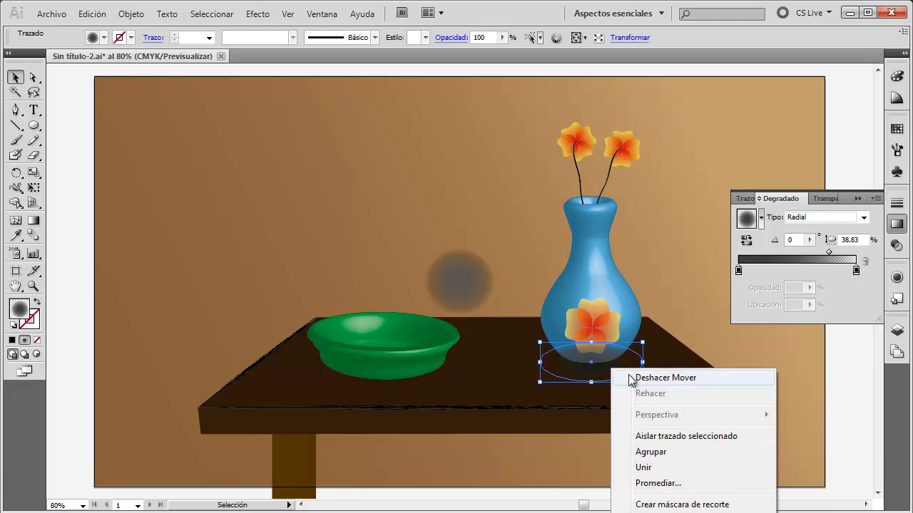
click(131, 13)
mouse_move(157, 46)
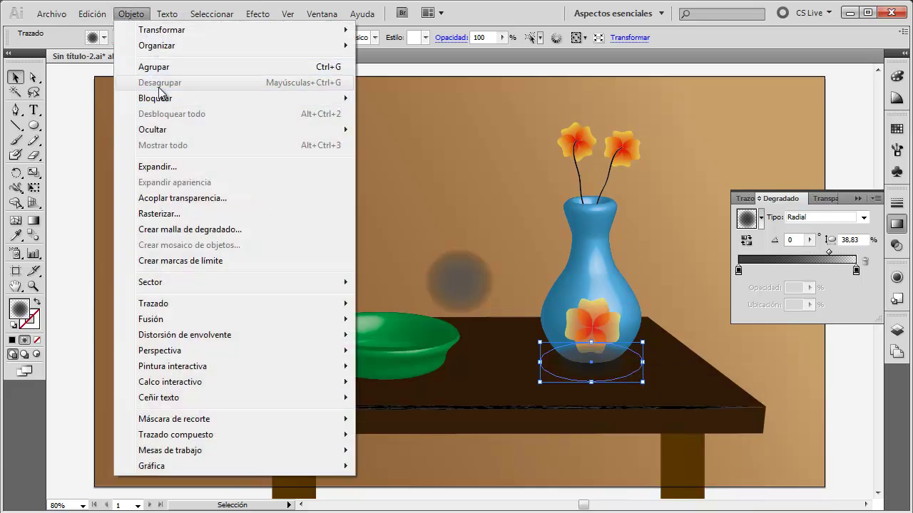
click(412, 78)
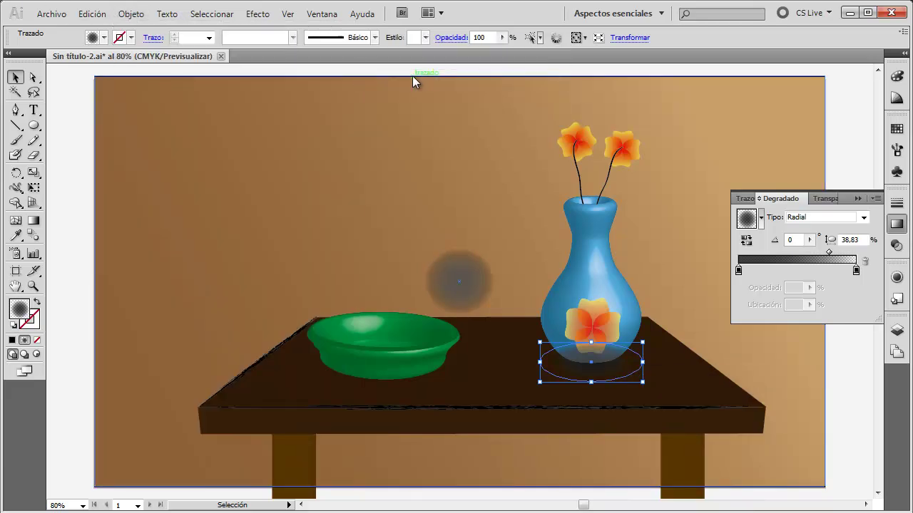
click(144, 15)
mouse_move(156, 46)
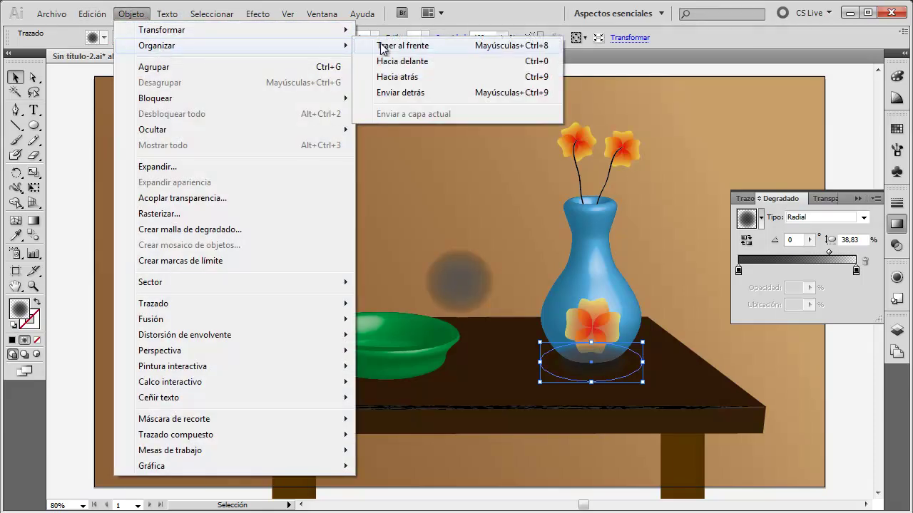
click(396, 79)
mouse_move(167, 15)
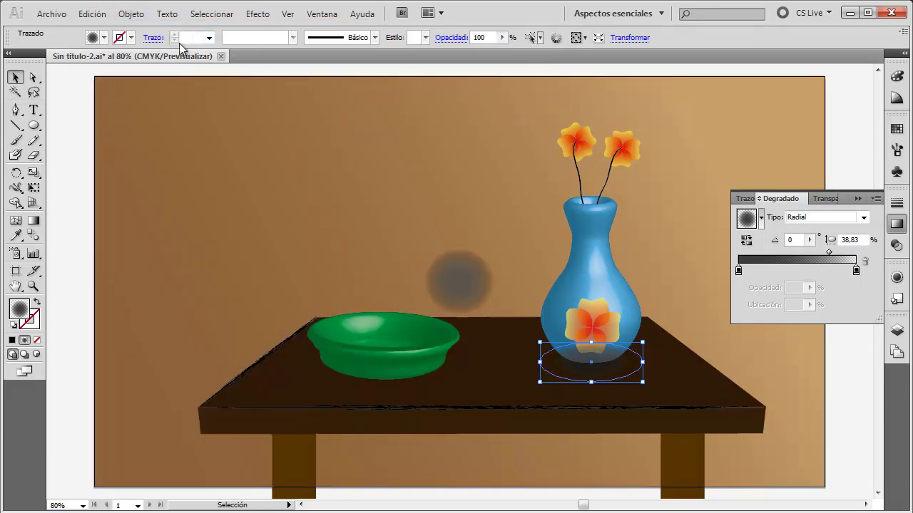
click(96, 14)
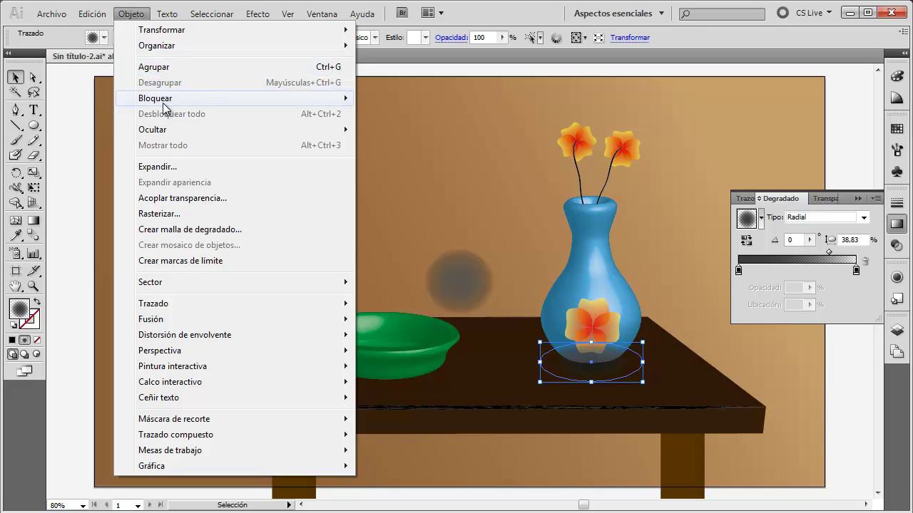
mouse_move(157, 45)
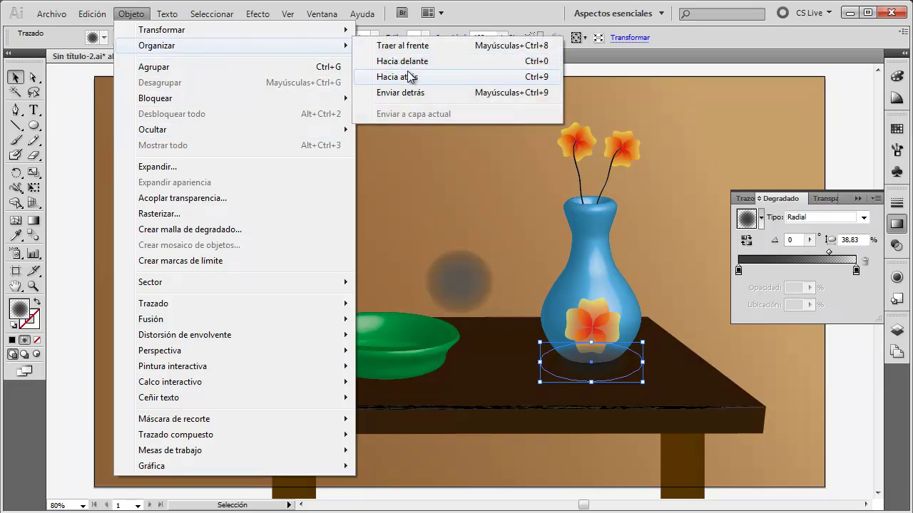
click(410, 81)
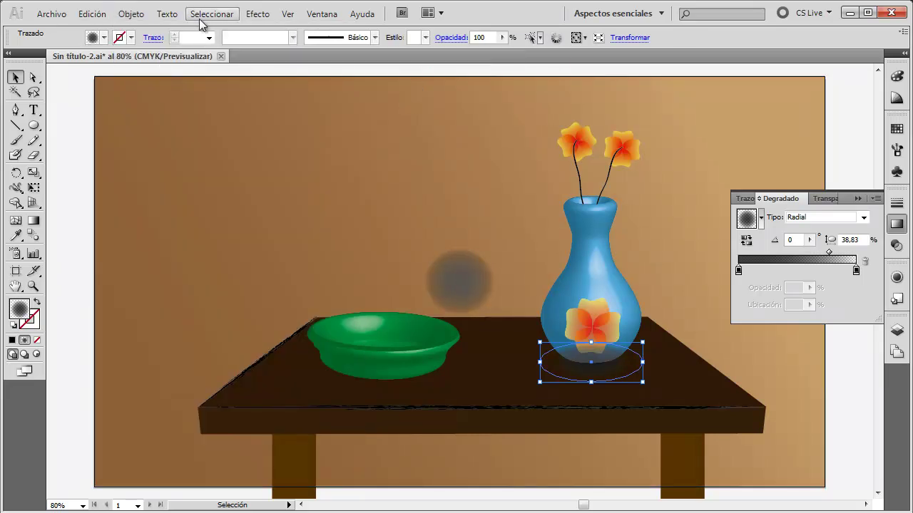
click(131, 13)
mouse_move(157, 45)
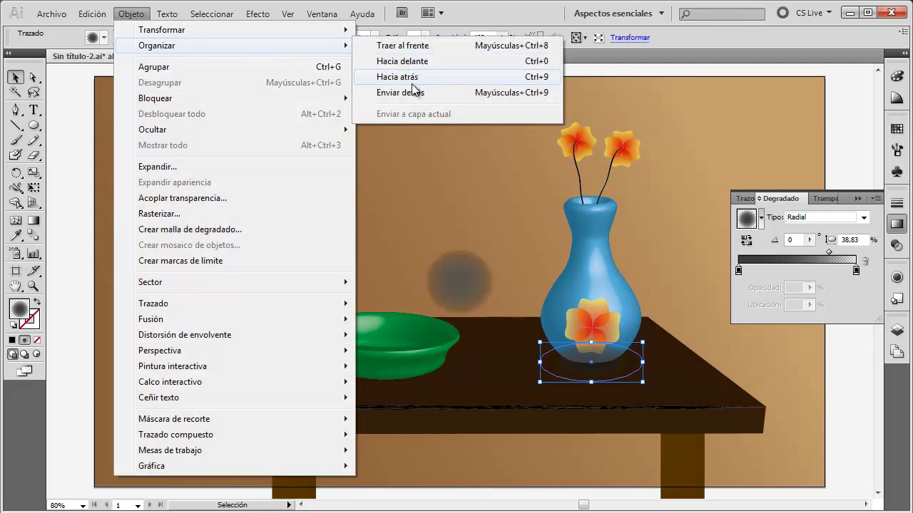
click(560, 78)
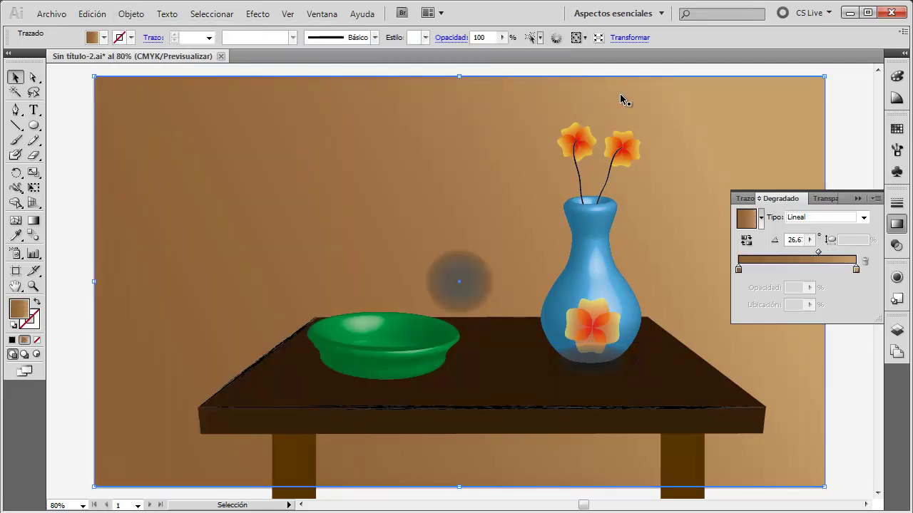
Move the blurred grey circle onto the green bowl and squash it into a flat ellipse
key(a)
key(v)
click(466, 287)
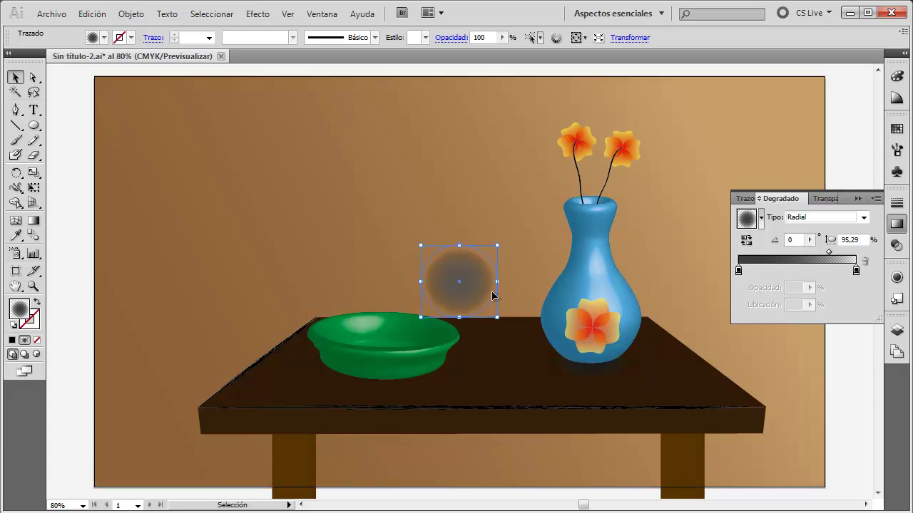
drag(483, 290, 403, 375)
mouse_move(386, 321)
mouse_down()
mouse_move(383, 370)
mouse_move(493, 384)
mouse_move(408, 380)
mouse_move(410, 371)
mouse_up()
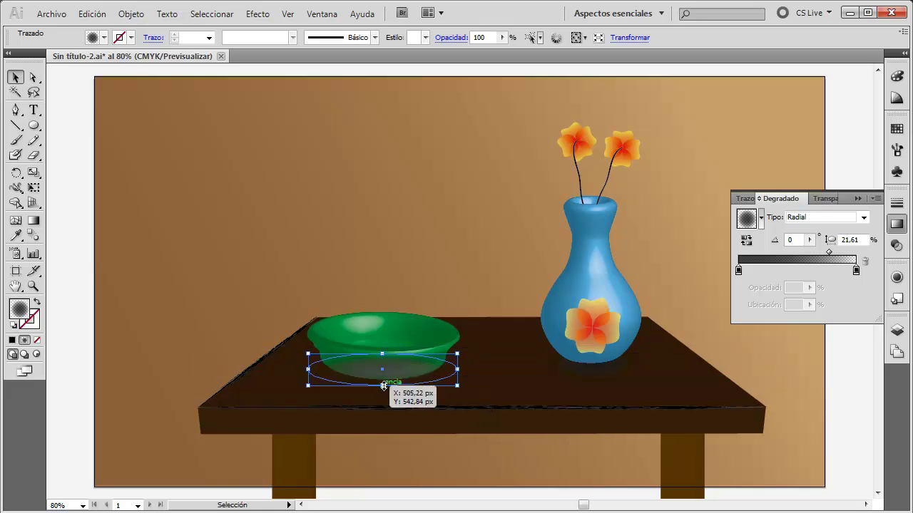
Reselect the bowl's shadow ellipse and flatten its height further
click(478, 398)
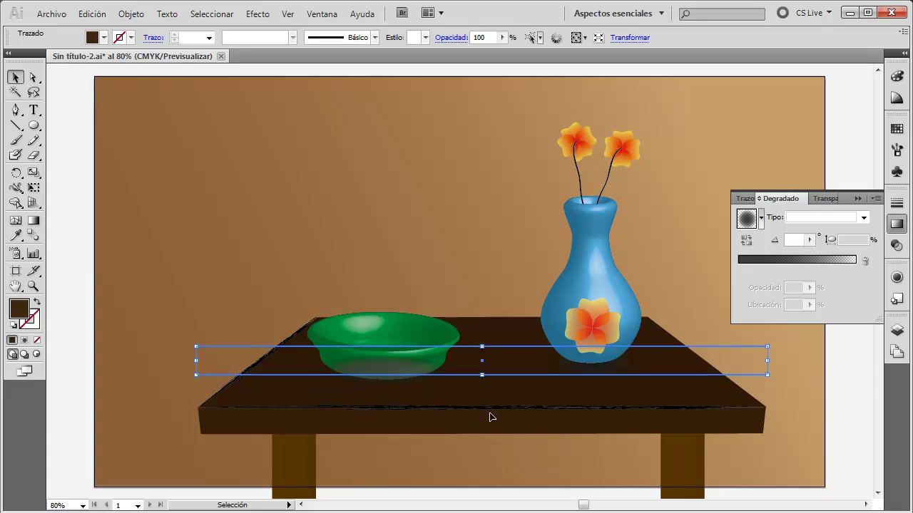
click(408, 374)
key(a)
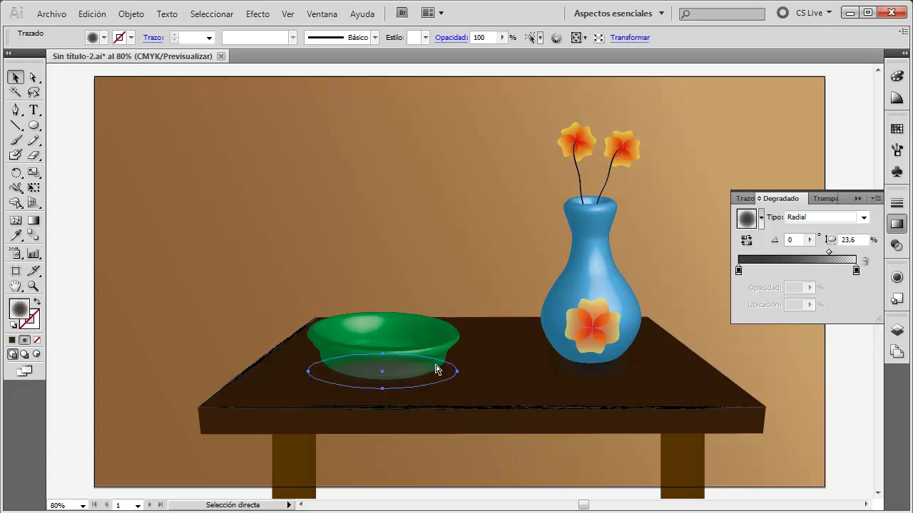
key(v)
shift+click(438, 360)
click(325, 377)
right_click(329, 377)
click(319, 375)
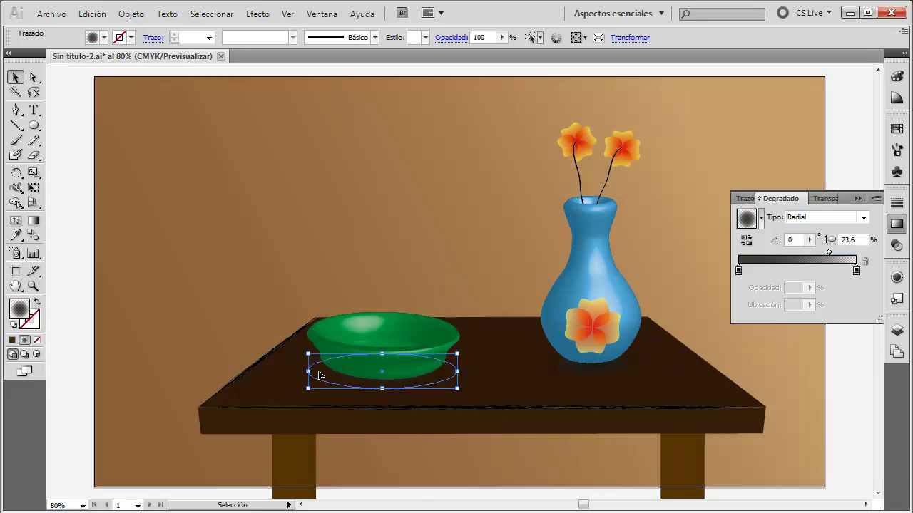
drag(382, 396, 382, 393)
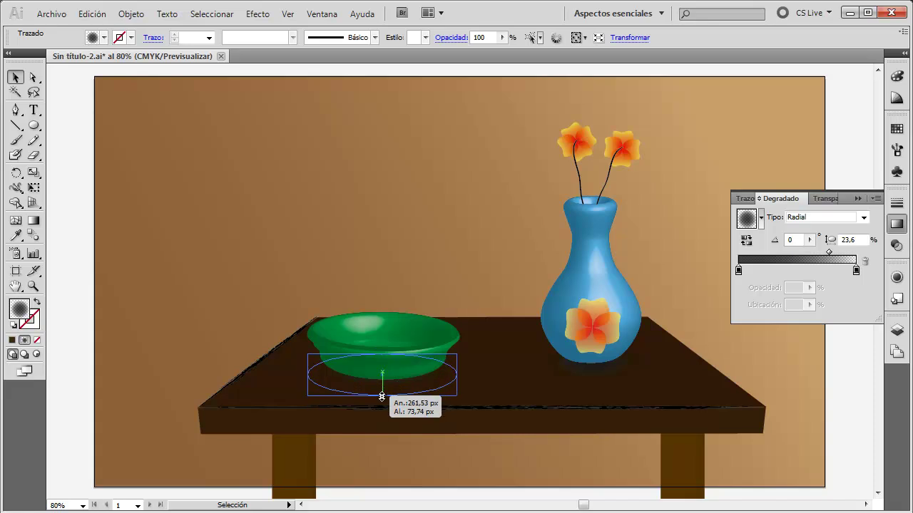
click(464, 265)
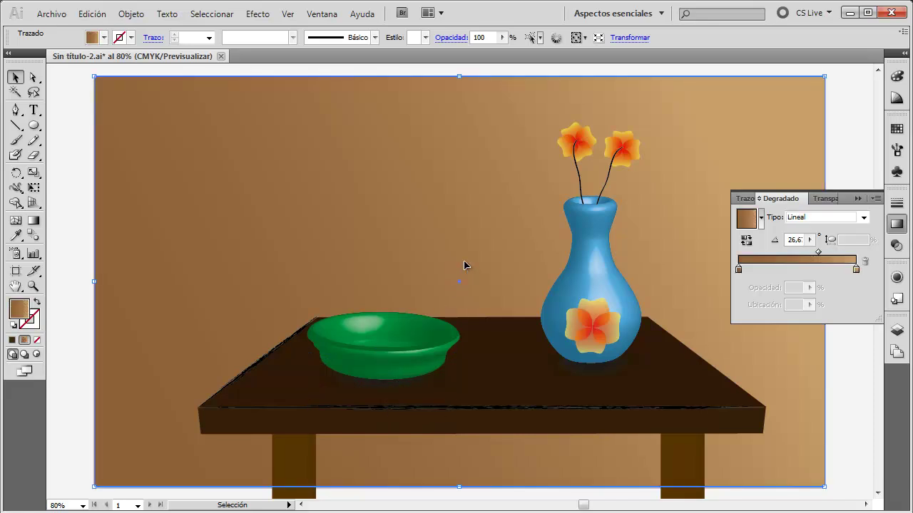
shift+click(396, 391)
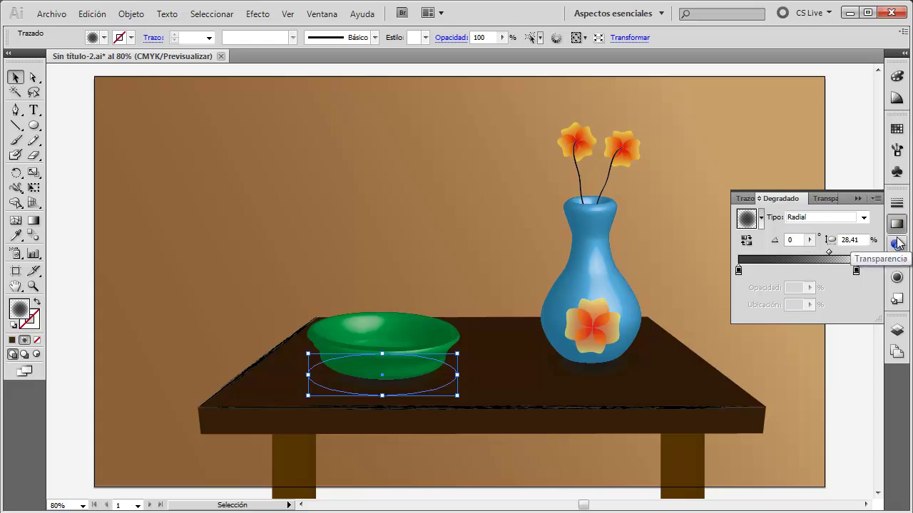
Set the right gradient stop of the bowl shadow to full opacity
click(825, 200)
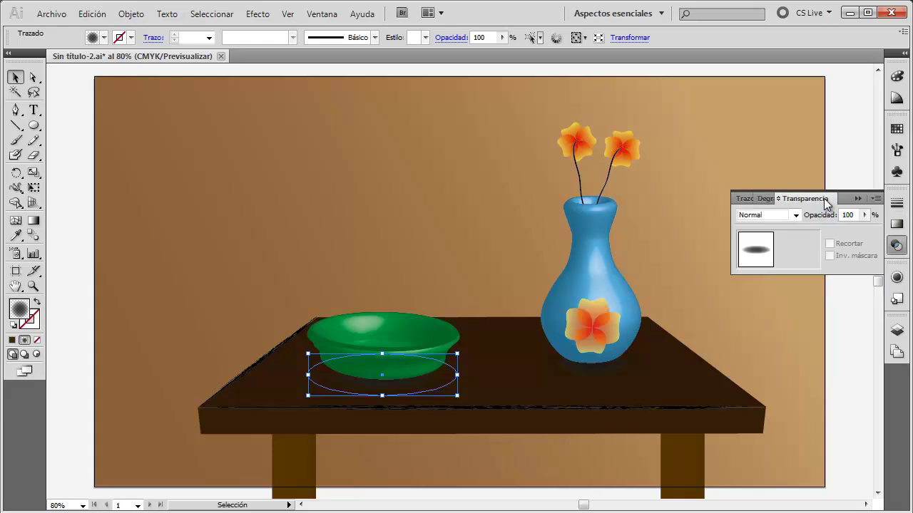
click(763, 199)
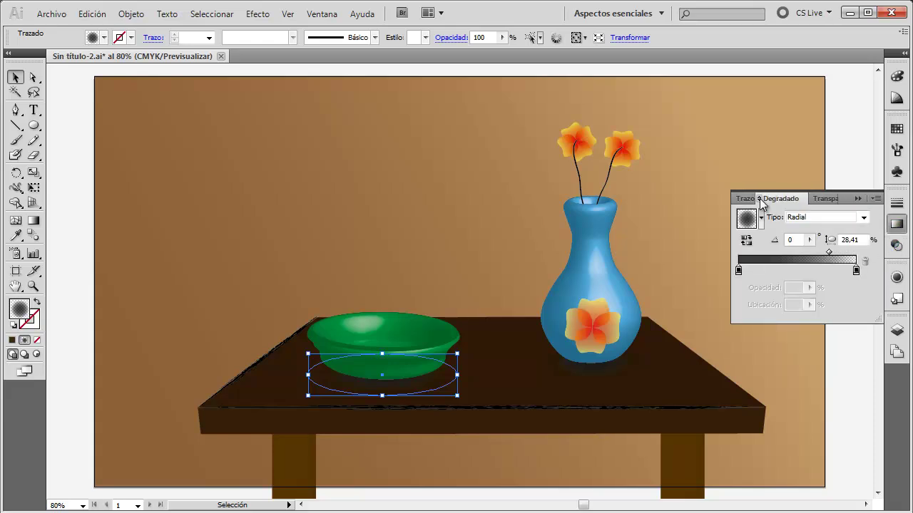
click(856, 271)
click(808, 287)
drag(738, 302, 818, 305)
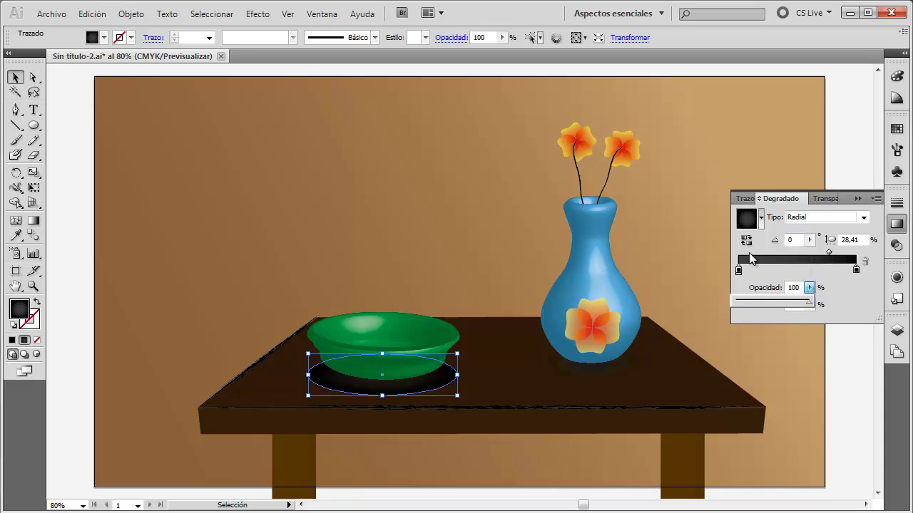
Add a new end stop to the bowl shadow gradient with 0% opacity
click(739, 271)
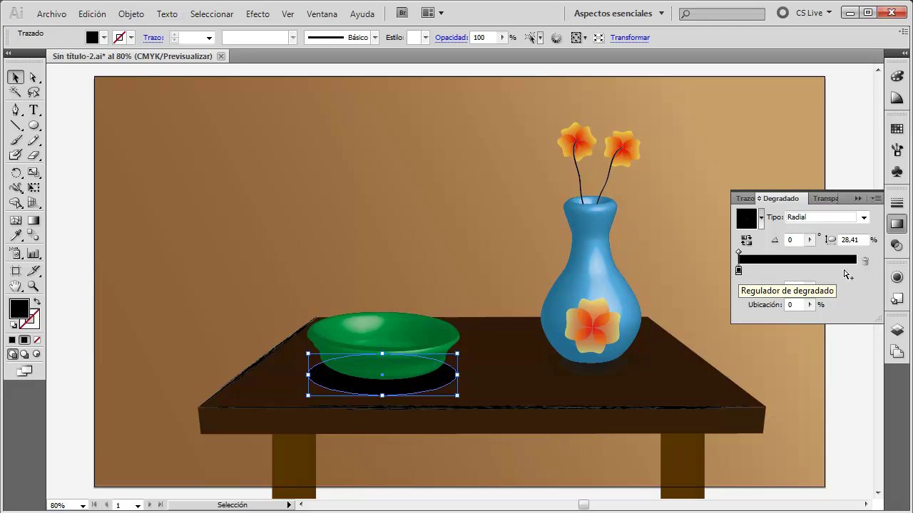
drag(847, 275, 866, 271)
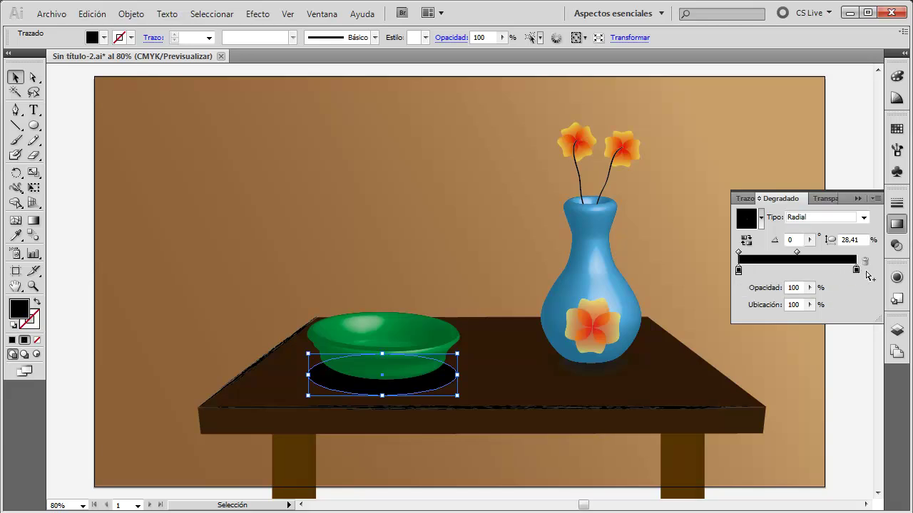
click(812, 289)
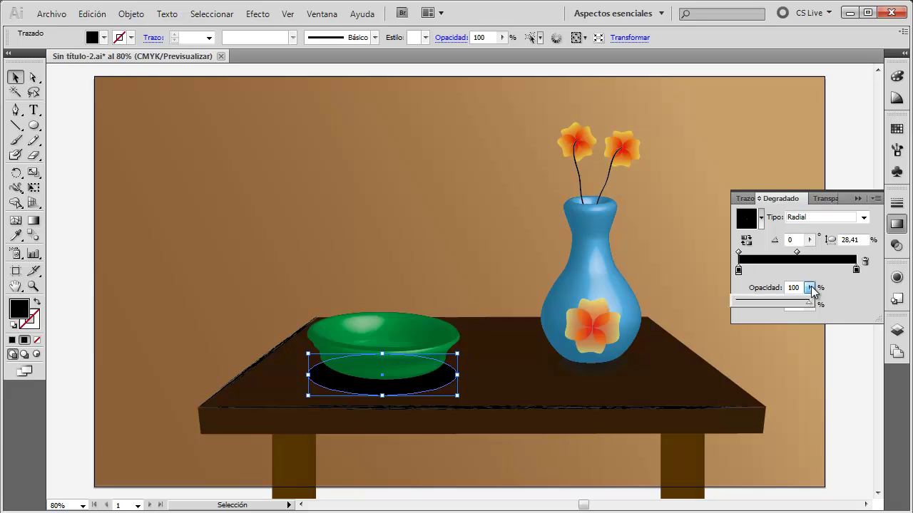
mouse_move(809, 303)
mouse_down()
mouse_move(743, 311)
mouse_move(737, 302)
mouse_up()
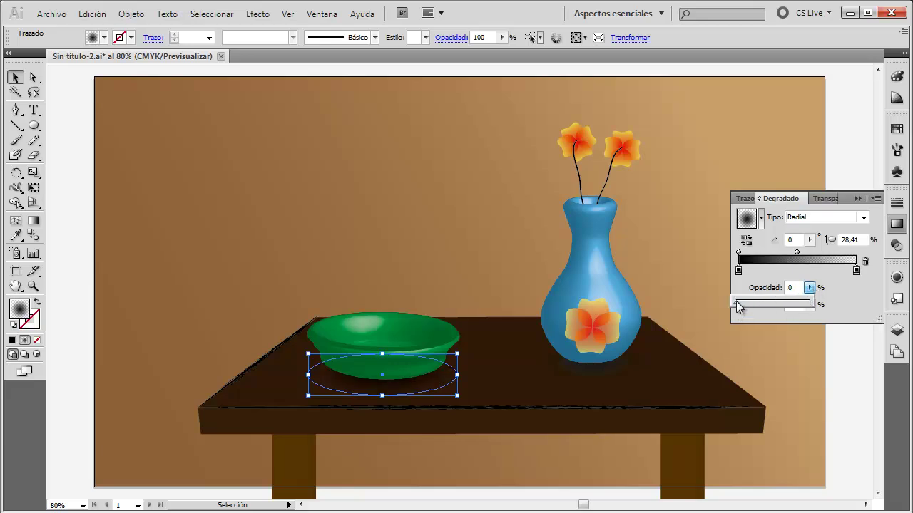
click(532, 272)
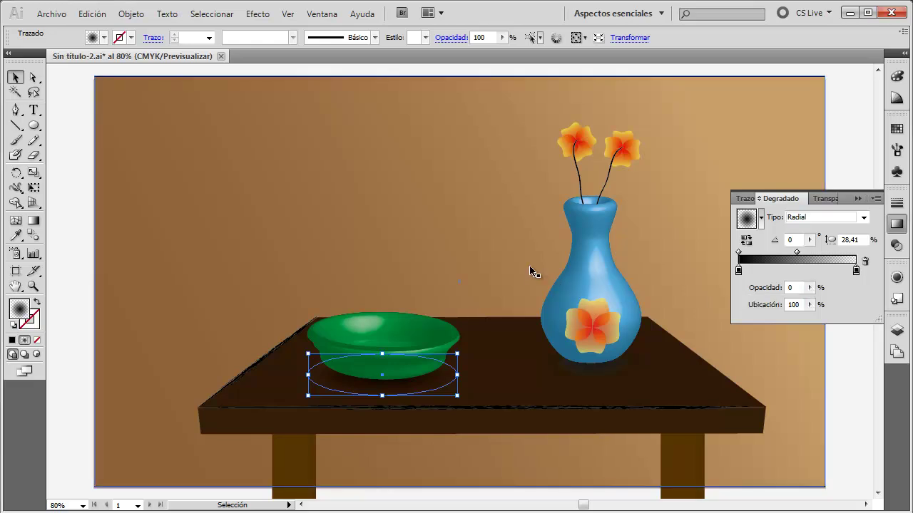
Make both gradient stops of the vase's shadow ellipse fully opaque
click(590, 376)
click(857, 271)
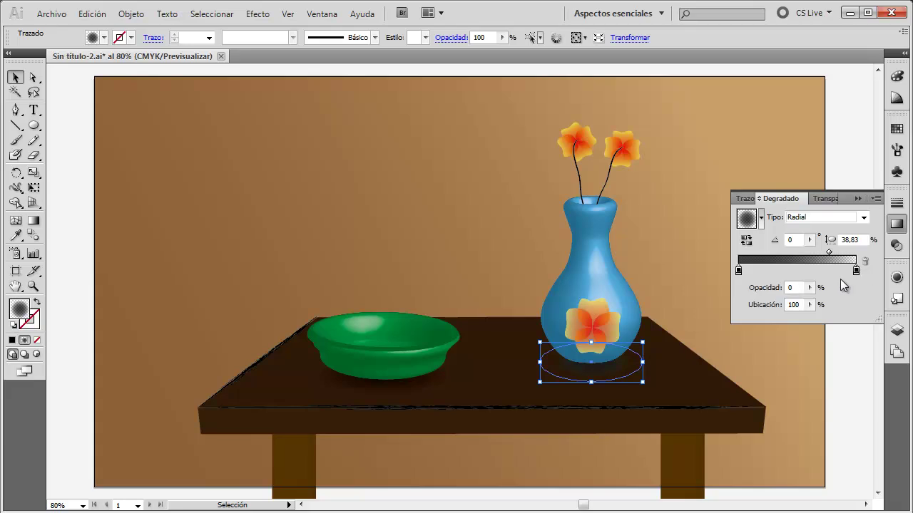
click(810, 287)
drag(737, 302, 832, 302)
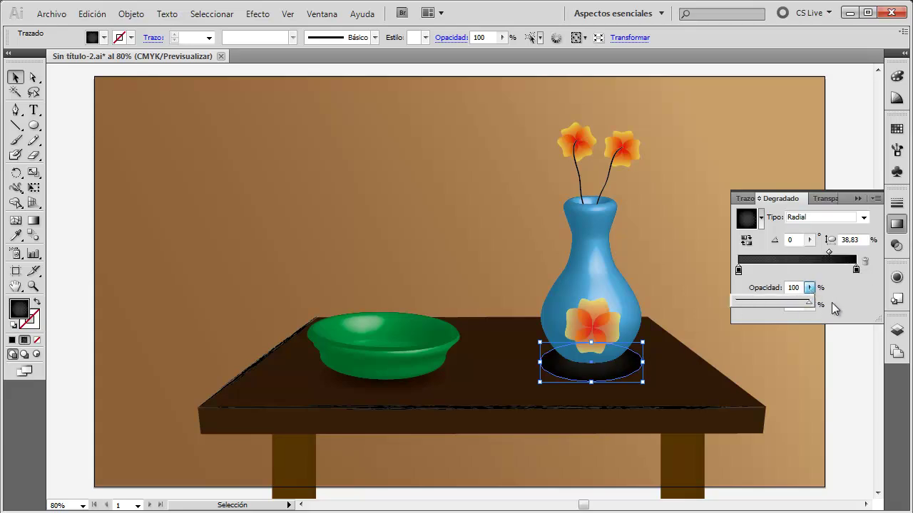
click(856, 272)
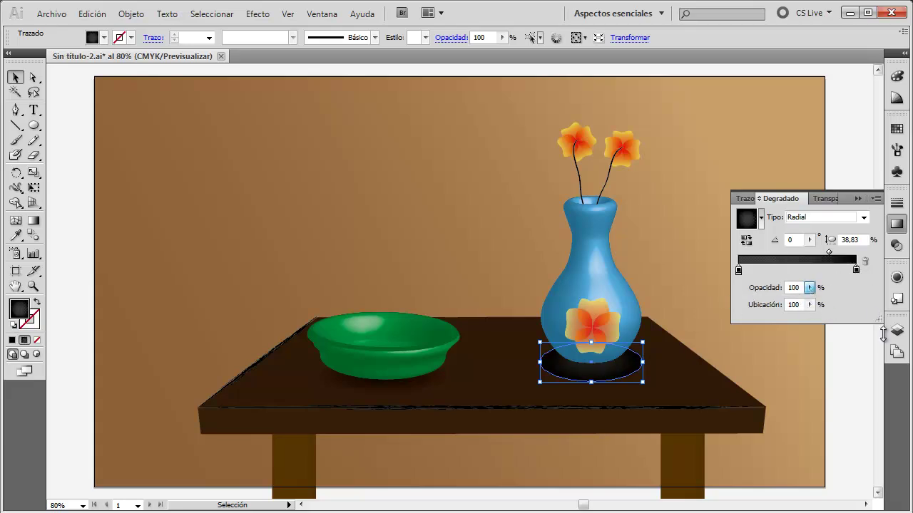
click(739, 271)
click(810, 287)
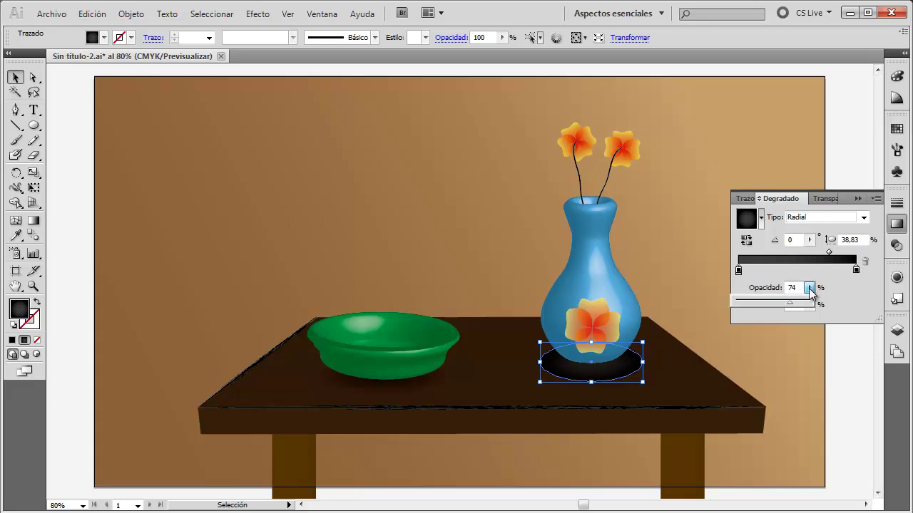
drag(790, 306, 838, 307)
Move the right stop inward and fade it to 0% opacity, then collapse the Gradient panel and deselect
click(857, 269)
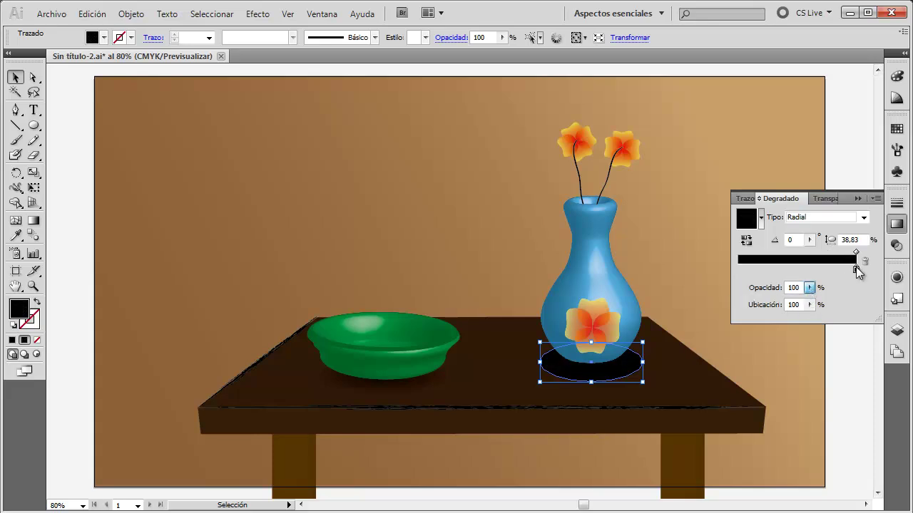
drag(856, 270, 726, 272)
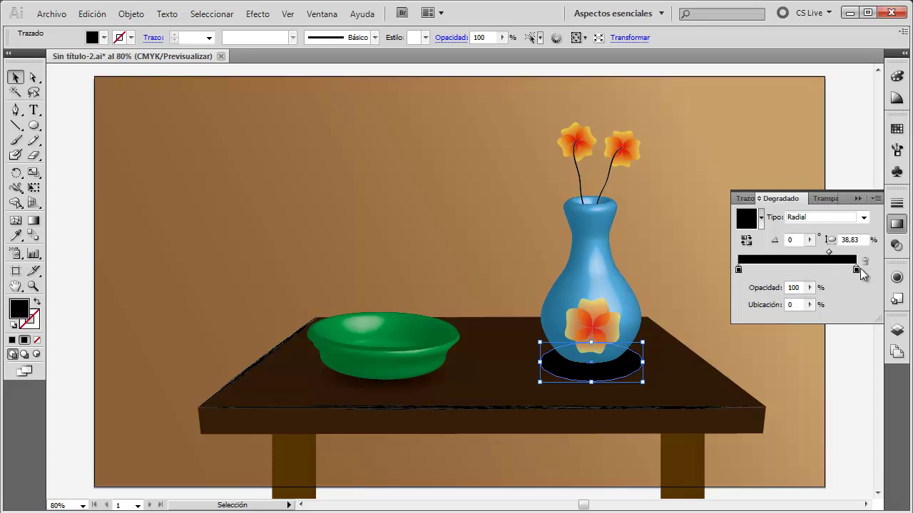
click(809, 287)
drag(810, 301, 725, 307)
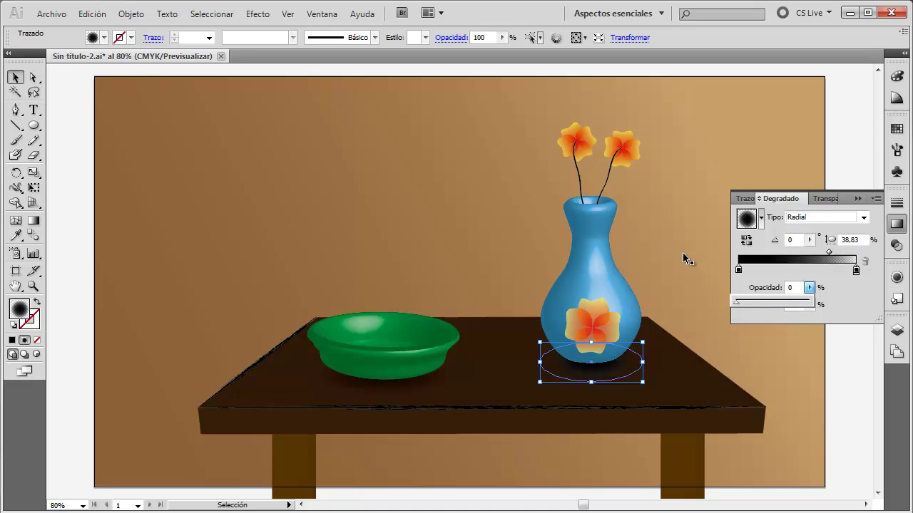
click(858, 198)
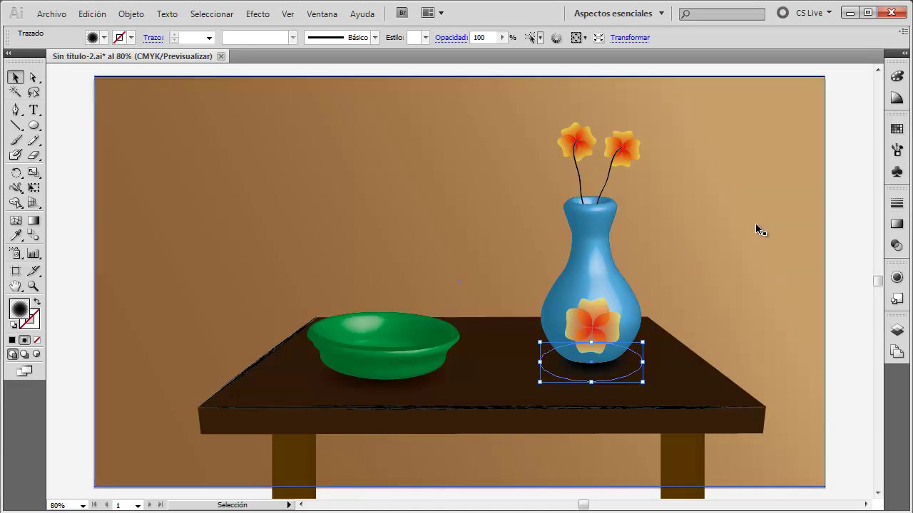
click(836, 223)
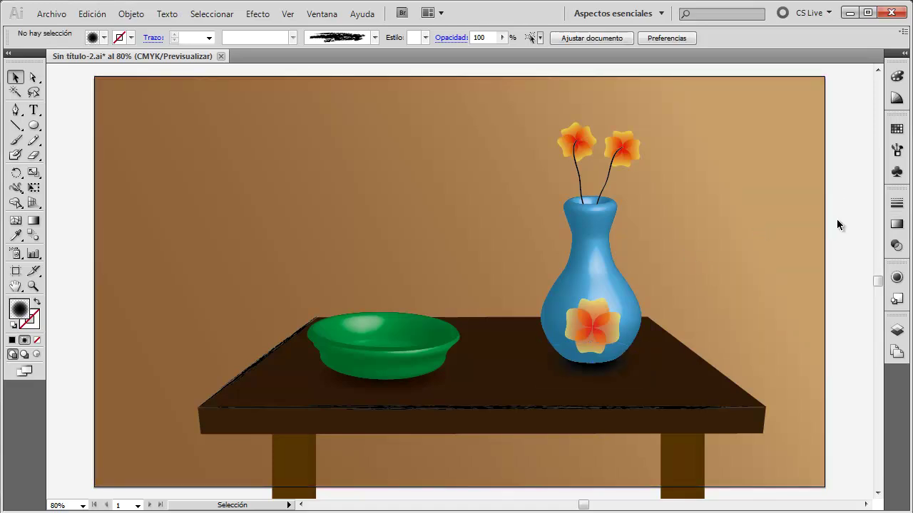
Move the shadow ellipse under the green bowl and paste a copy under the vase
click(634, 373)
drag(570, 377, 362, 389)
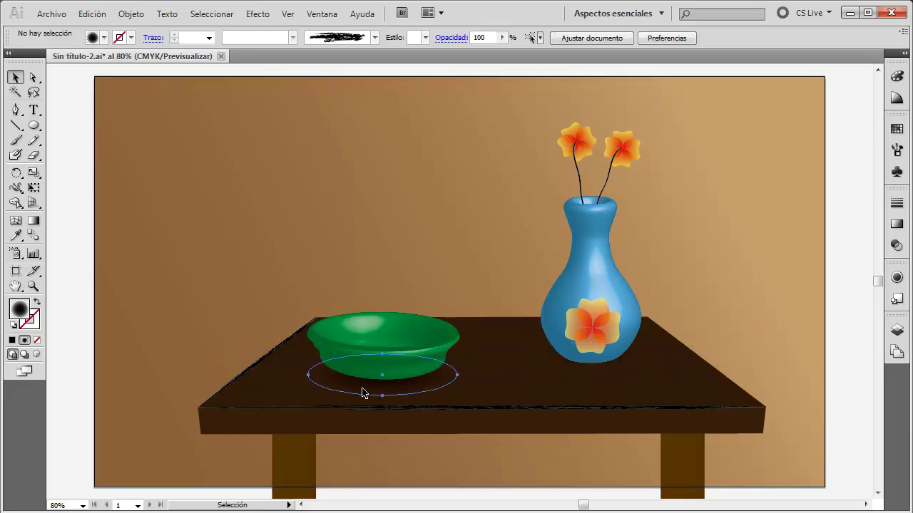
click(93, 14)
click(114, 82)
click(92, 15)
click(126, 97)
drag(483, 289, 616, 362)
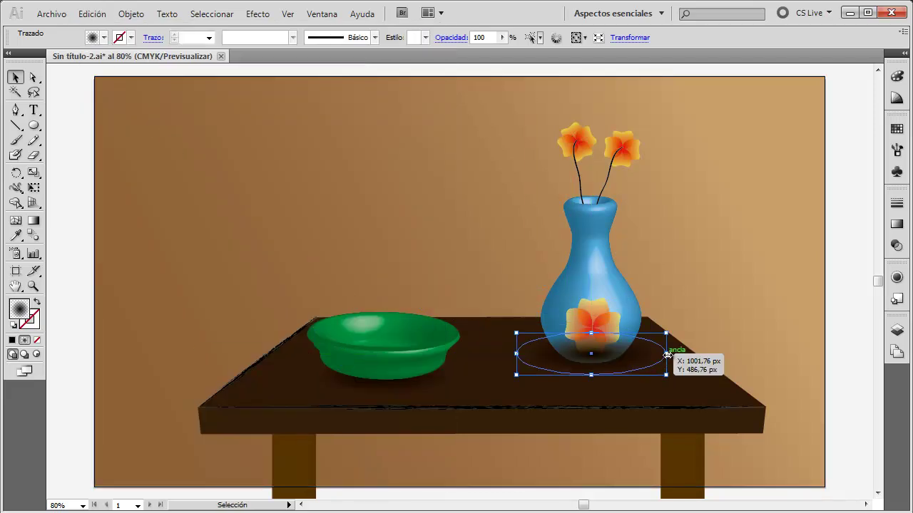
Send the vase shadow backward, shrink it to about 142 × 40 px, and centre it under the base
key(a)
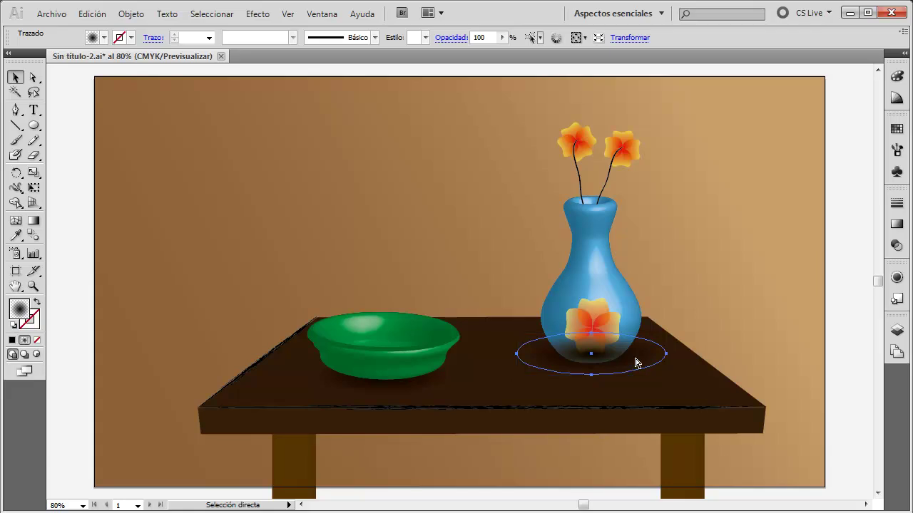
key(ctrl+bracketleft)
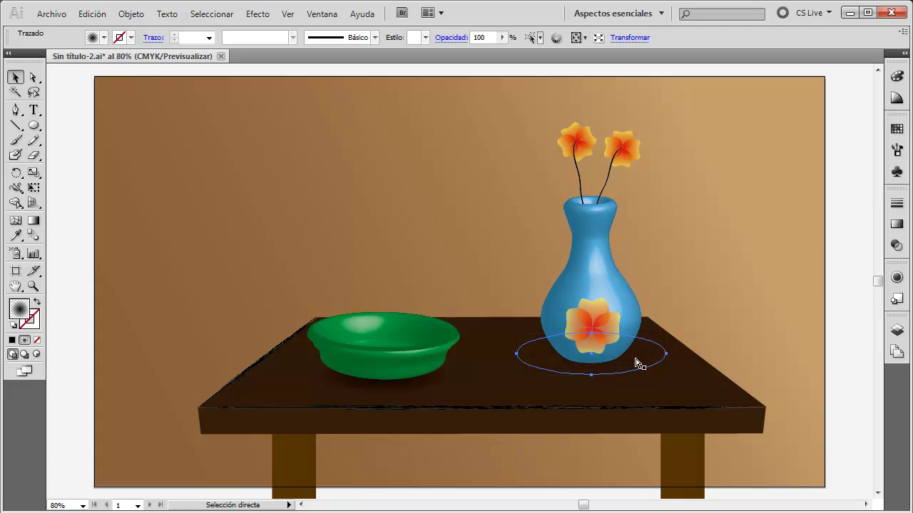
key(v)
shift+click(671, 346)
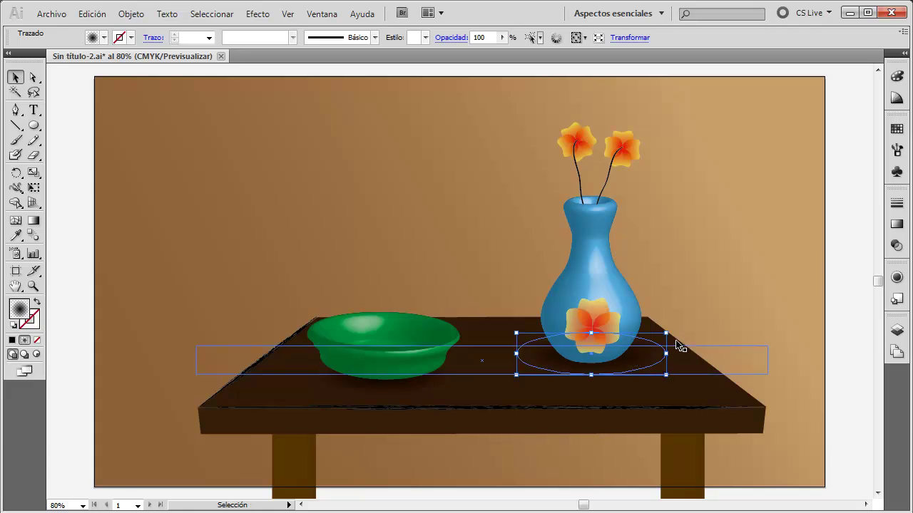
drag(666, 333, 615, 348)
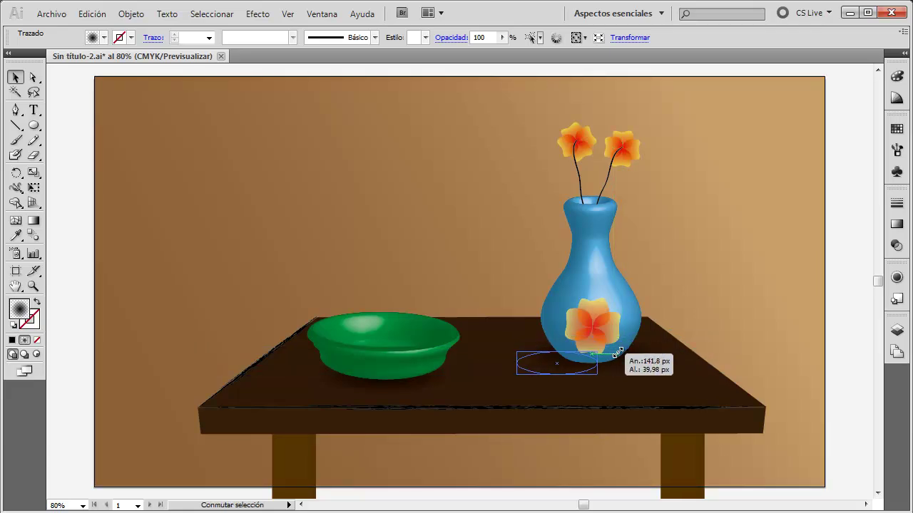
key(Right)
key(Right)
key(Right)
key(Right)
key(Right)
key(Right)
key(Right)
key(Right)
key(Right)
key(Right)
key(Right)
key(Right)
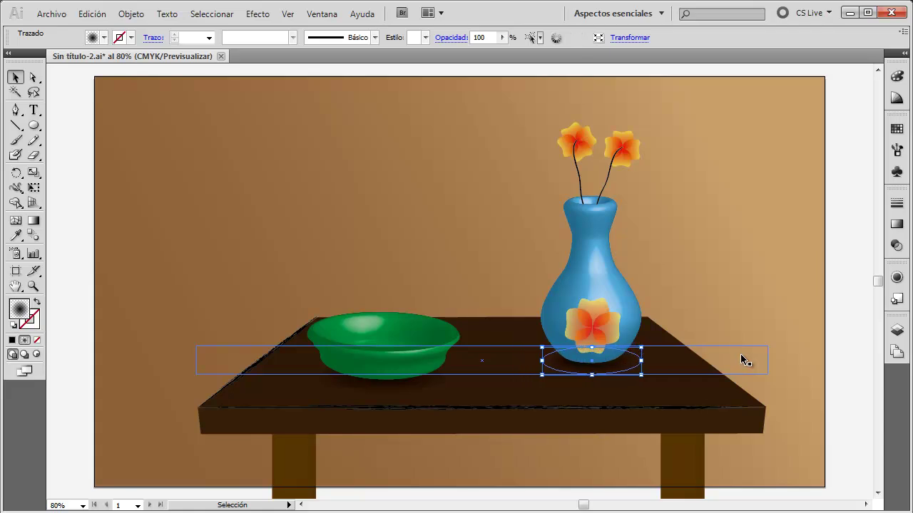
click(841, 273)
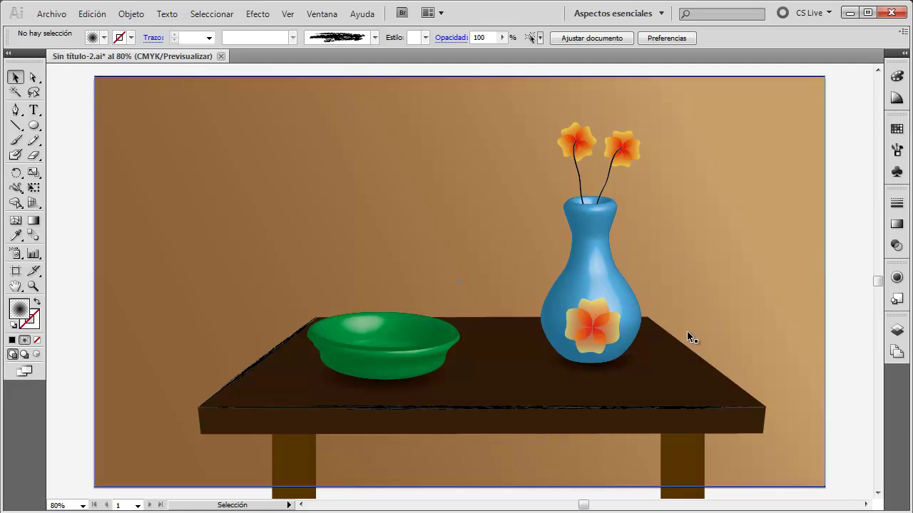
click(417, 356)
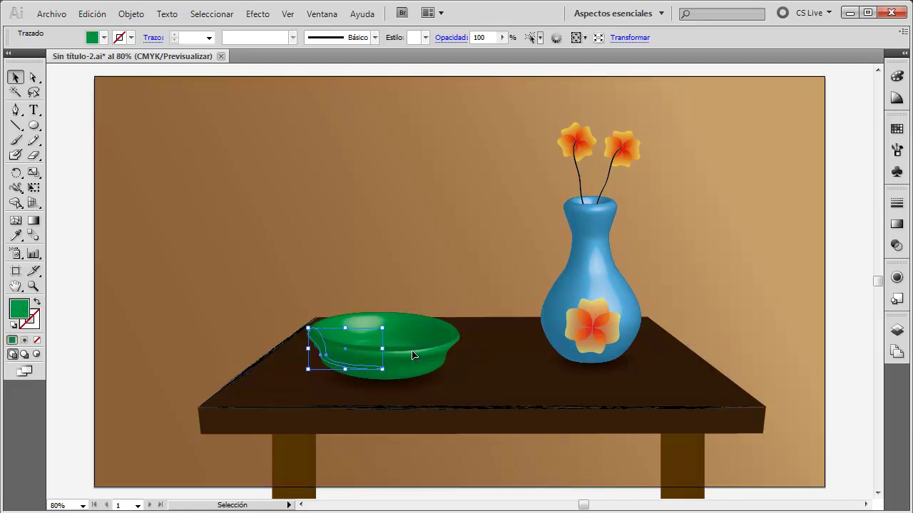
click(756, 308)
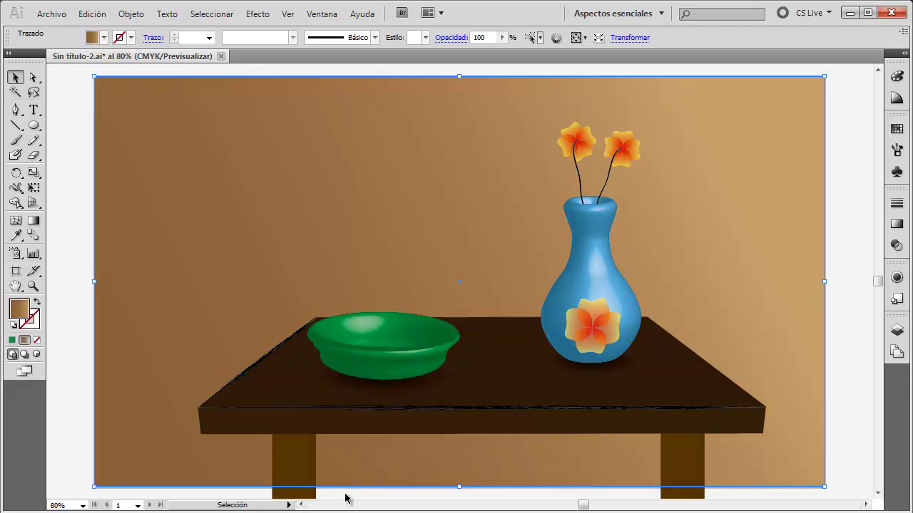
Draw a rectangle over the top of the left table leg
click(34, 126)
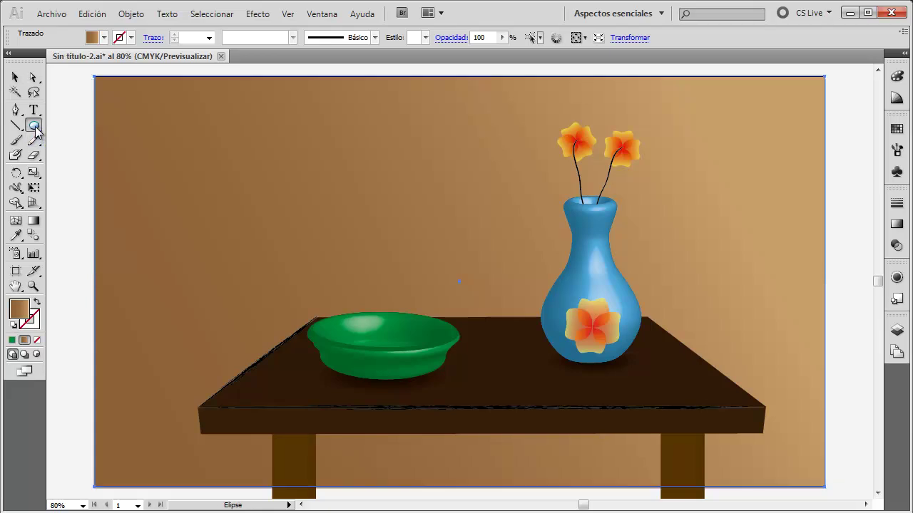
drag(34, 127, 71, 127)
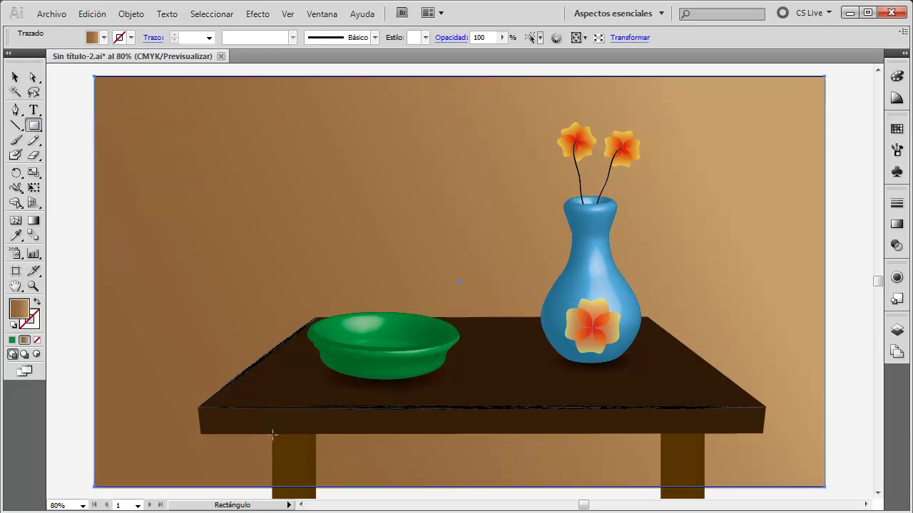
drag(271, 433, 315, 459)
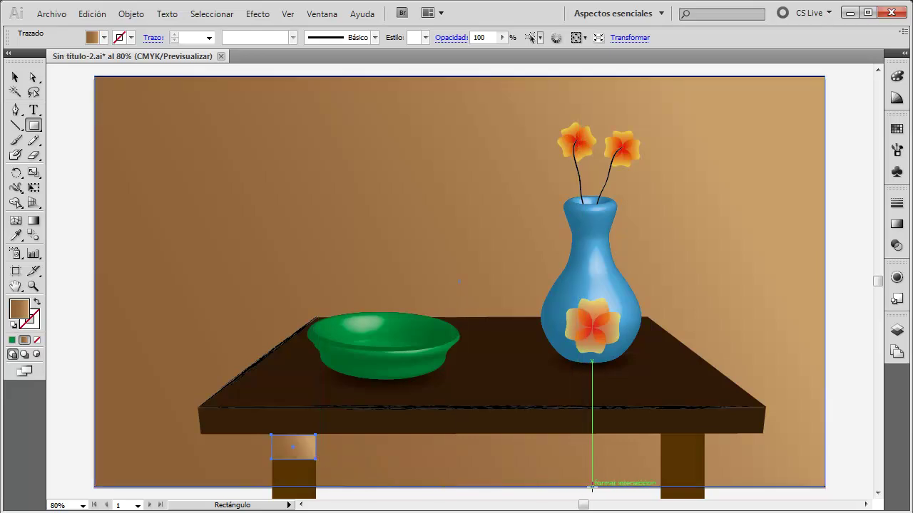
Draw a matching rectangle, about 76 × 42.5 px, over the right table leg's top
drag(661, 435, 704, 459)
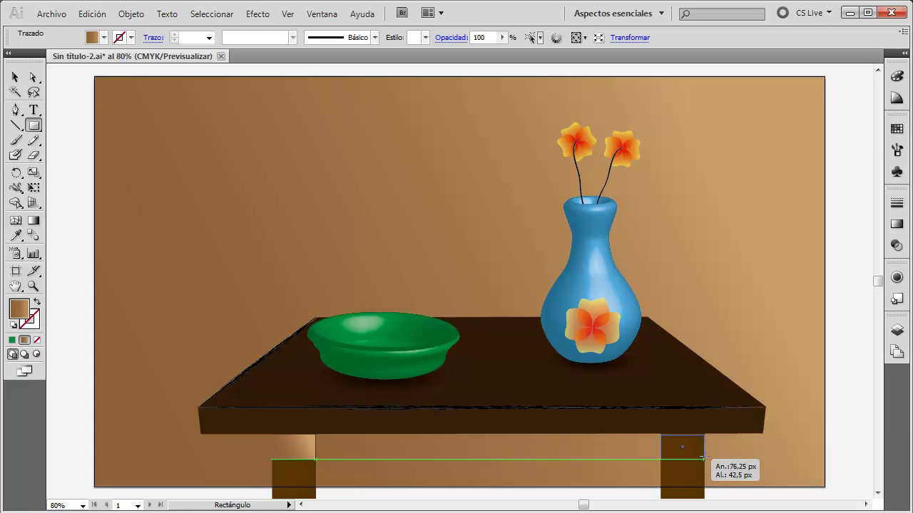
drag(704, 459, 702, 459)
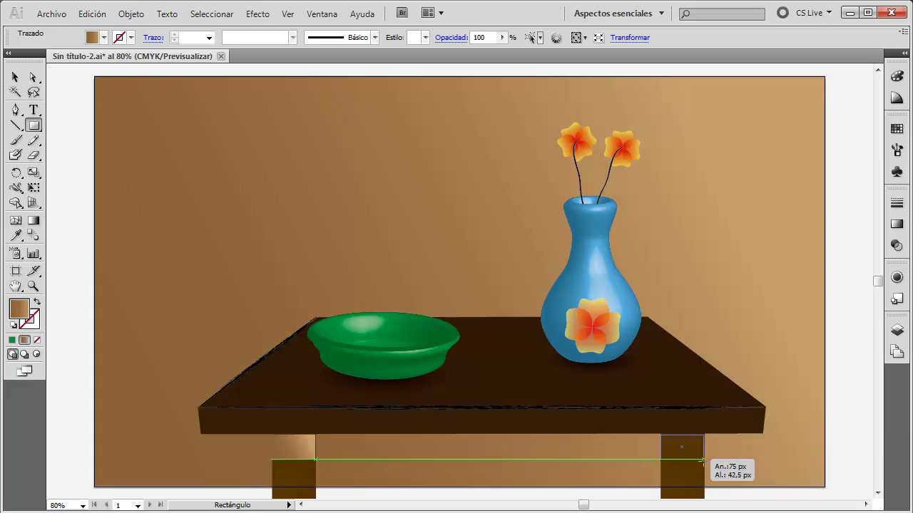
drag(702, 460, 703, 460)
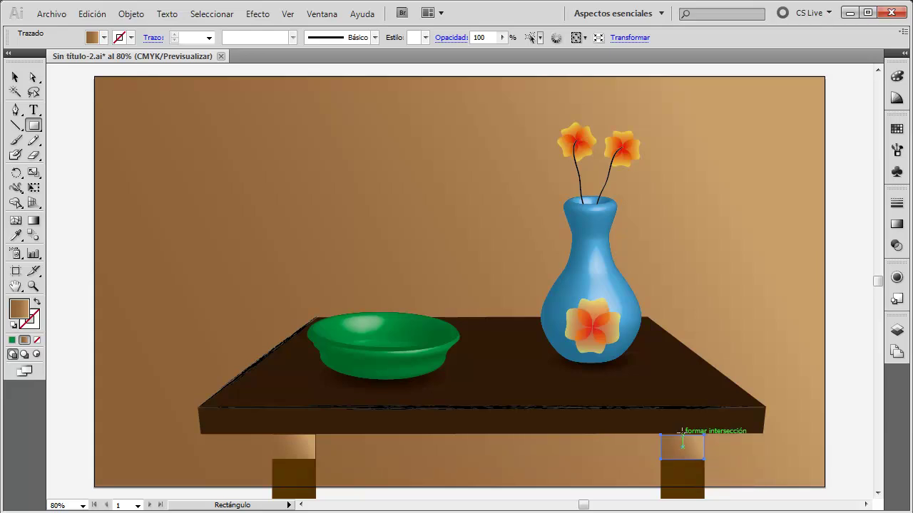
click(15, 77)
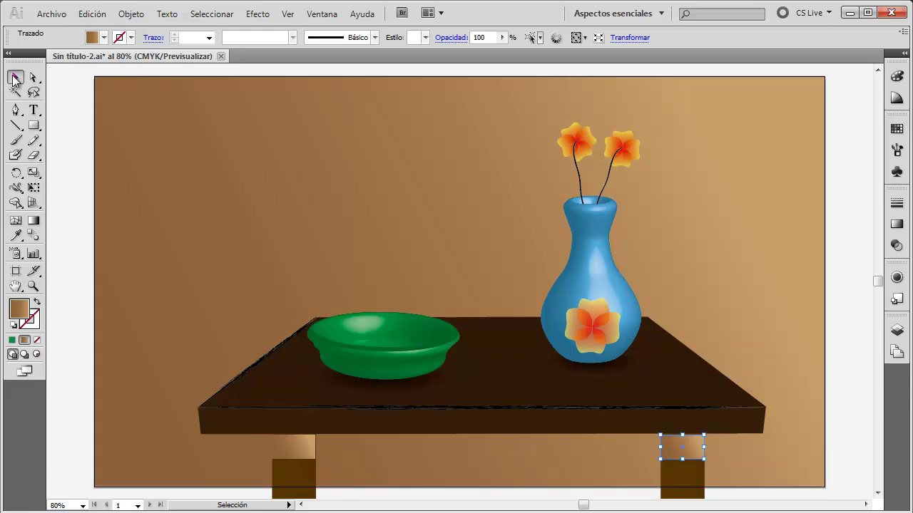
drag(683, 435, 685, 433)
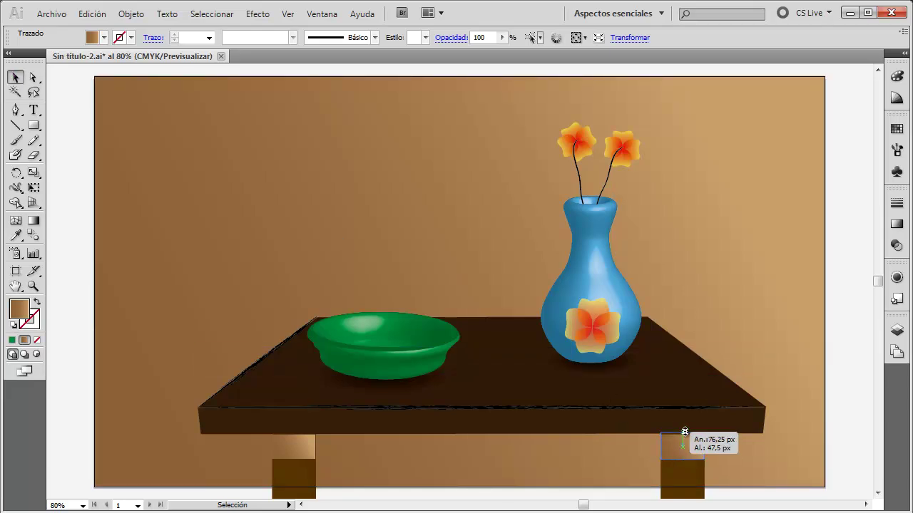
Group the two leg-top rectangles and set the group's blending mode to Multiply (Multiplicar)
shift+click(296, 450)
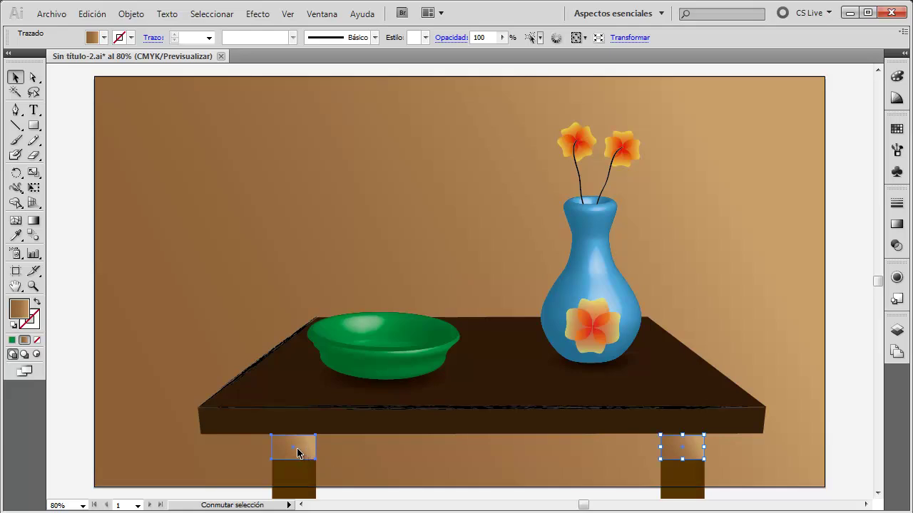
click(130, 13)
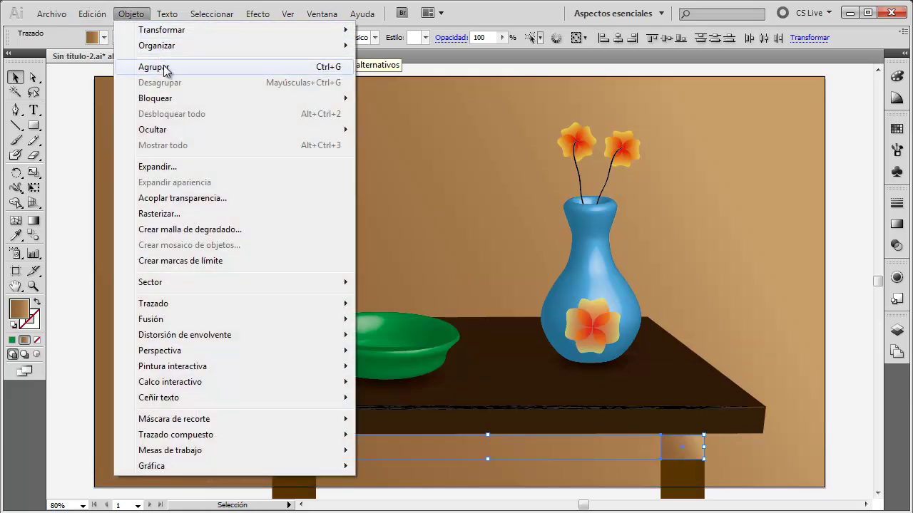
click(149, 66)
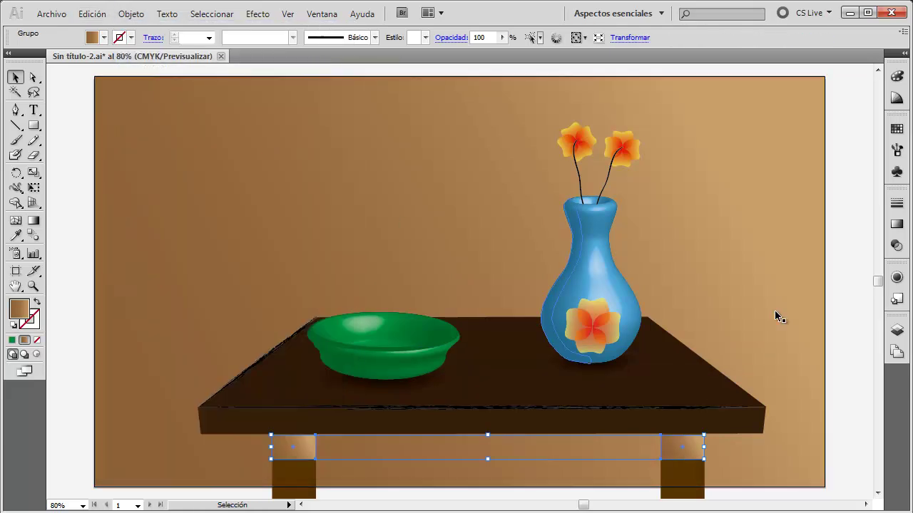
click(897, 224)
click(822, 199)
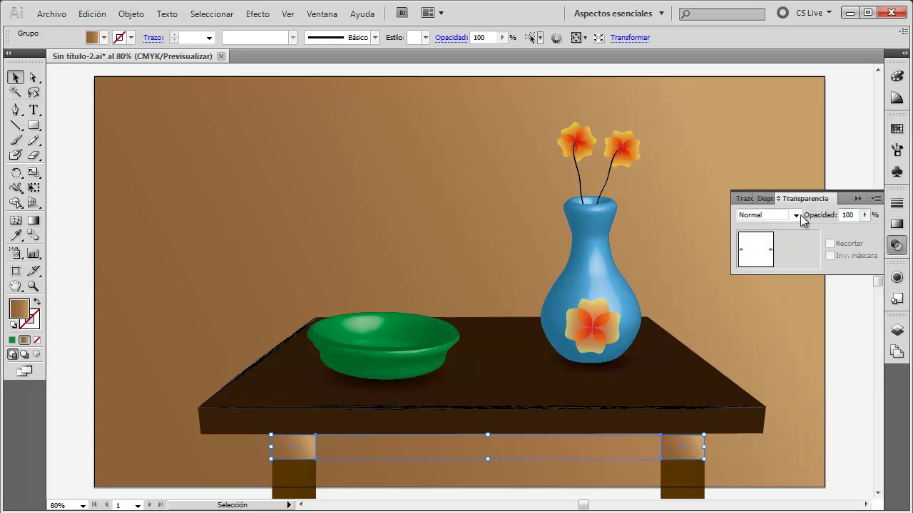
click(796, 215)
click(755, 258)
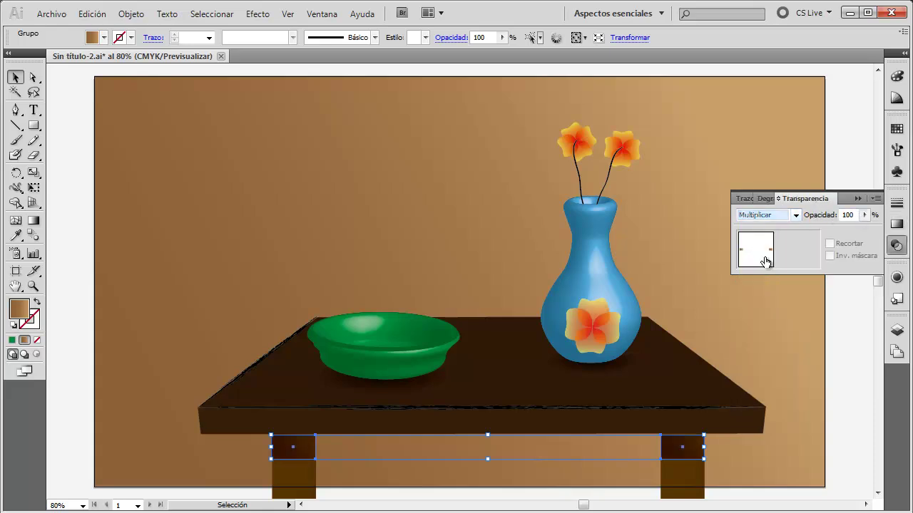
Send the leg shadow group behind the tabletop, checking the result by deselecting and reselecting
click(805, 381)
click(293, 444)
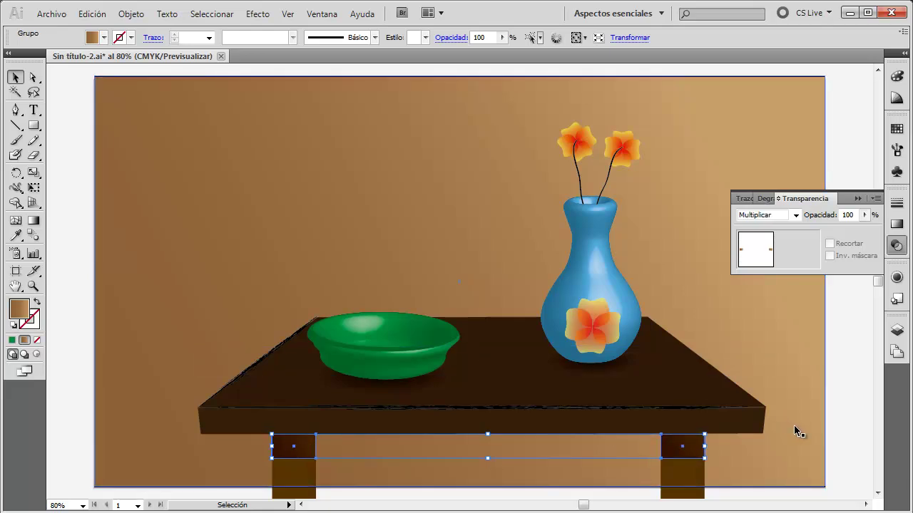
click(853, 392)
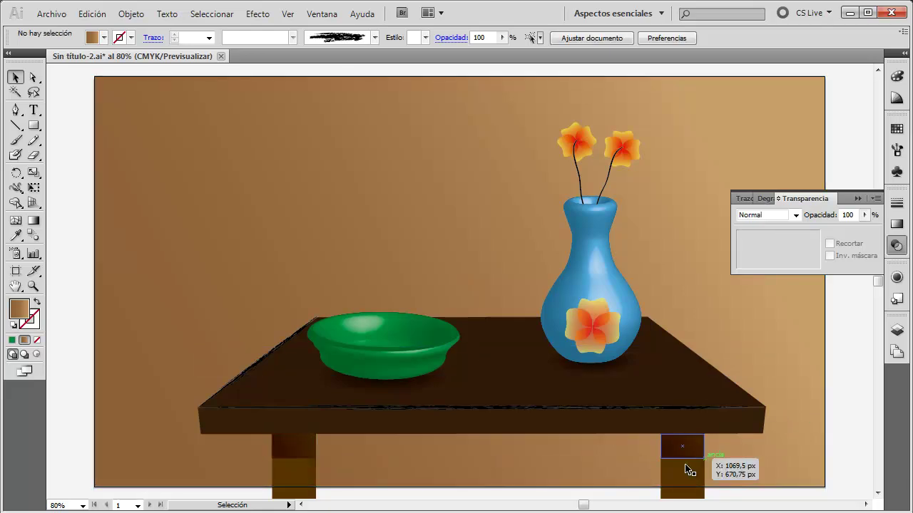
click(681, 452)
click(857, 414)
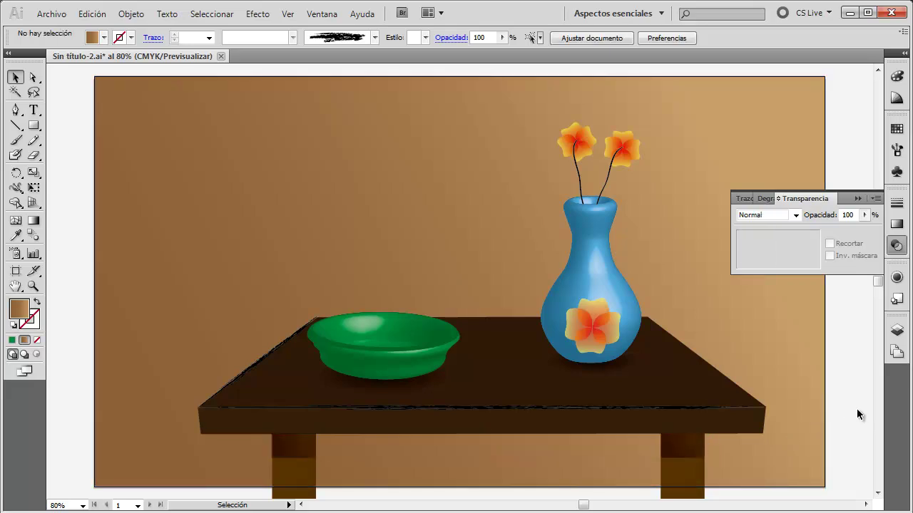
click(671, 446)
click(845, 420)
click(715, 448)
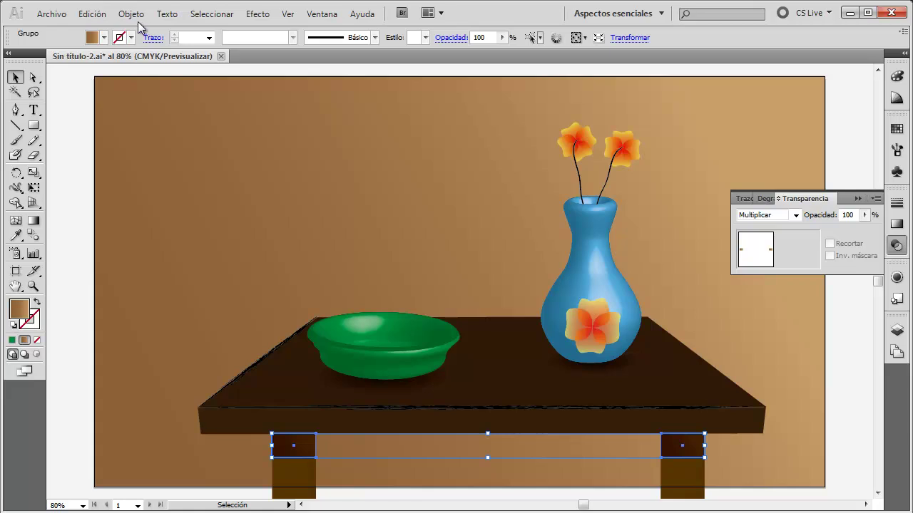
click(131, 14)
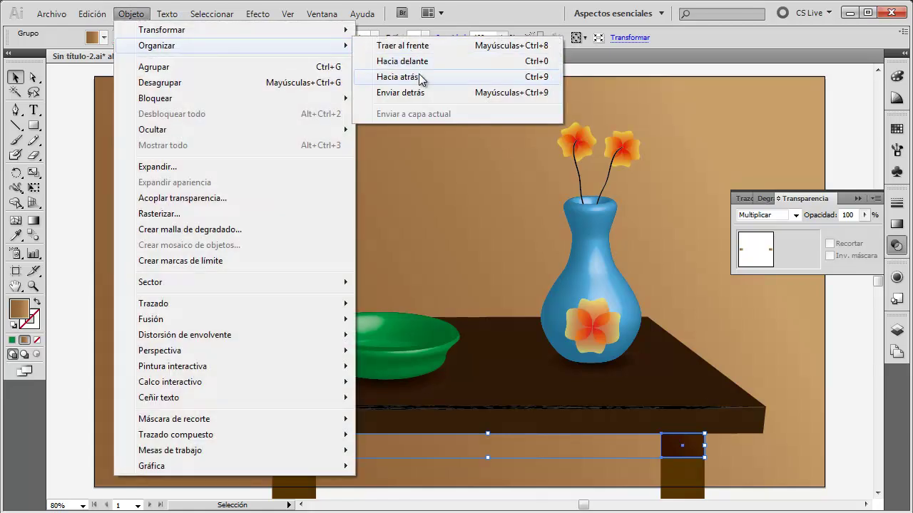
click(419, 74)
click(864, 368)
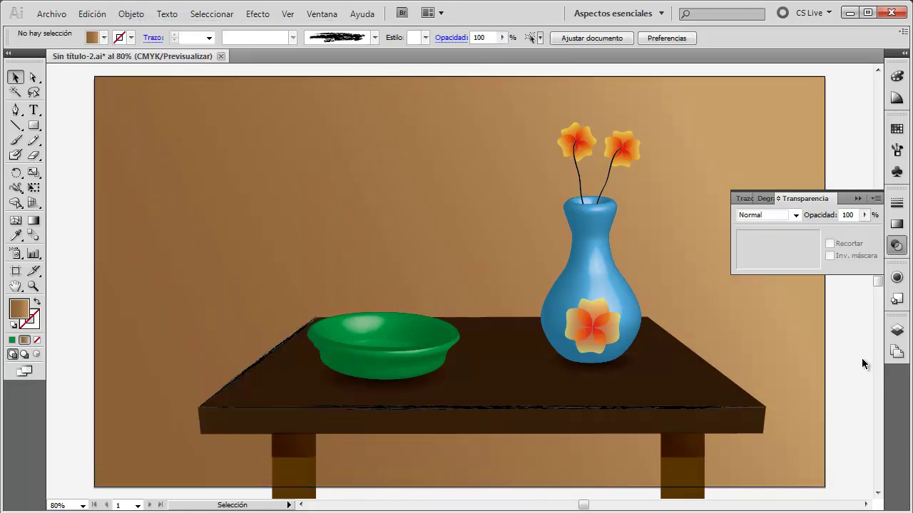
click(698, 448)
Reselect the leg-top shadow group and bring up the Gradient (Degradado) panel
key(a)
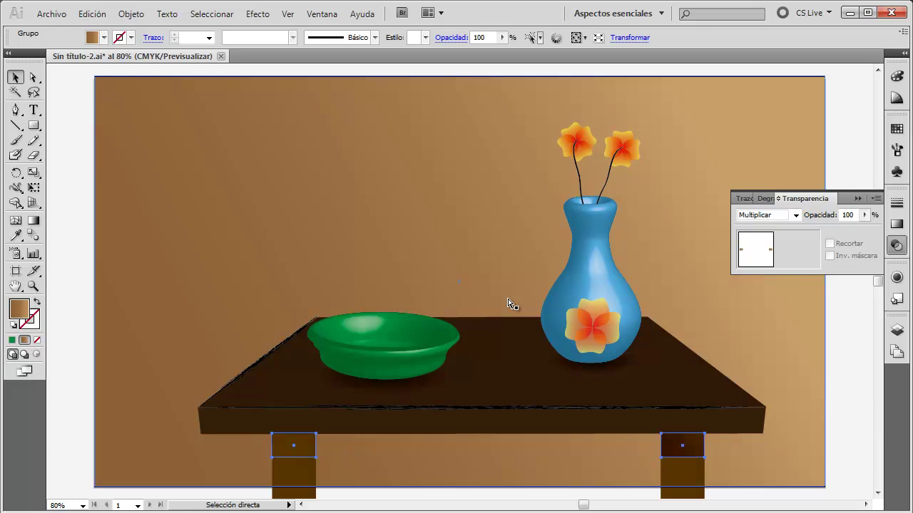
key(v)
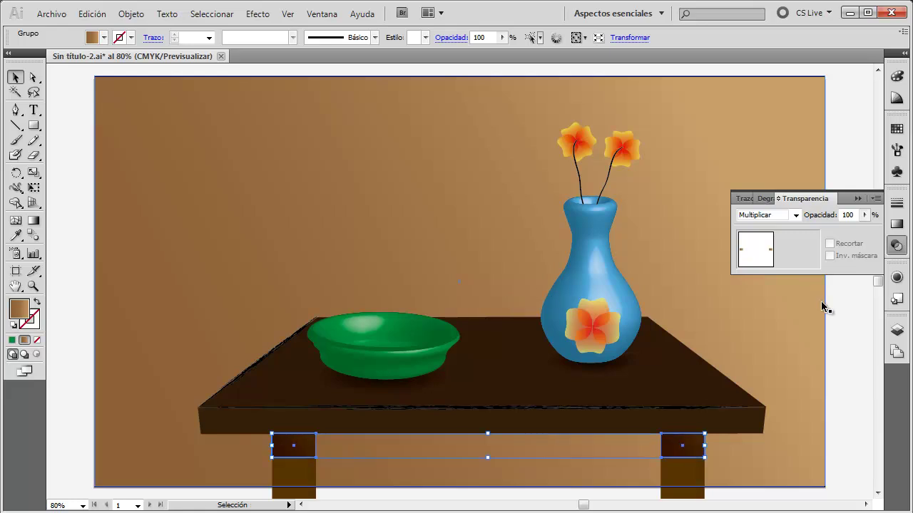
click(842, 318)
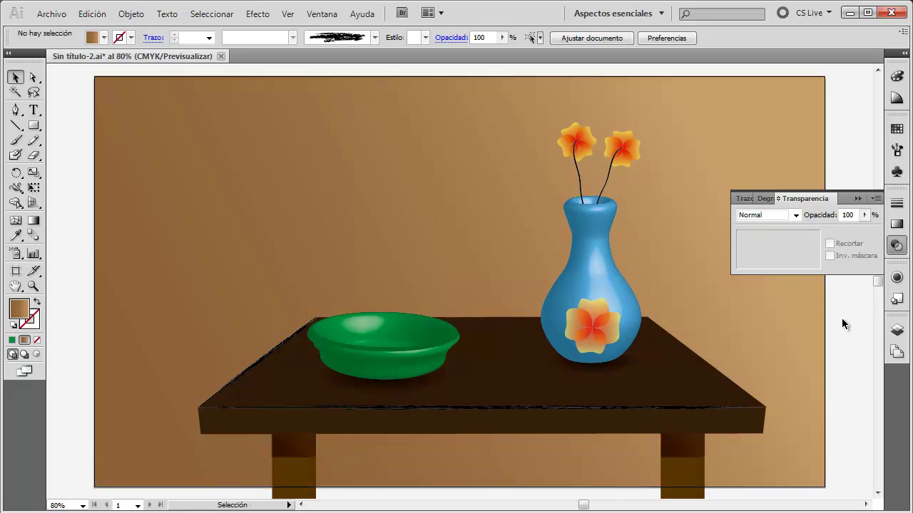
click(696, 451)
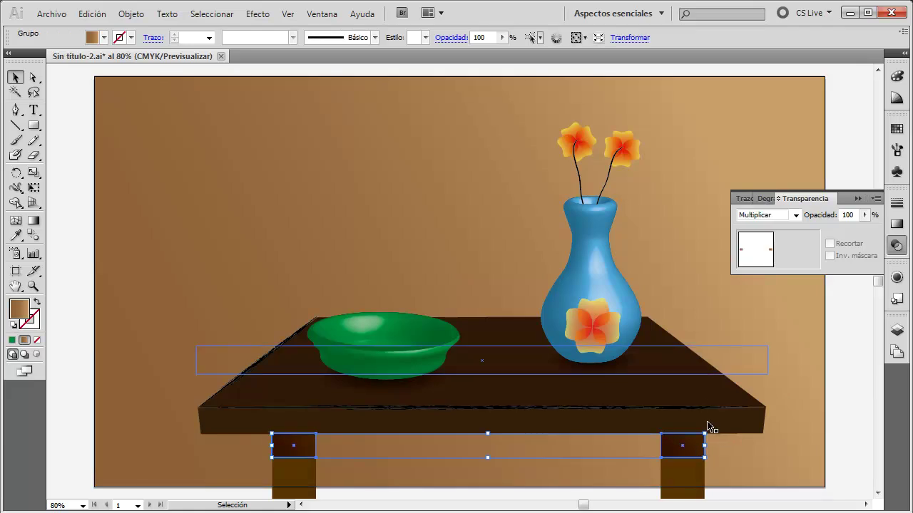
click(897, 224)
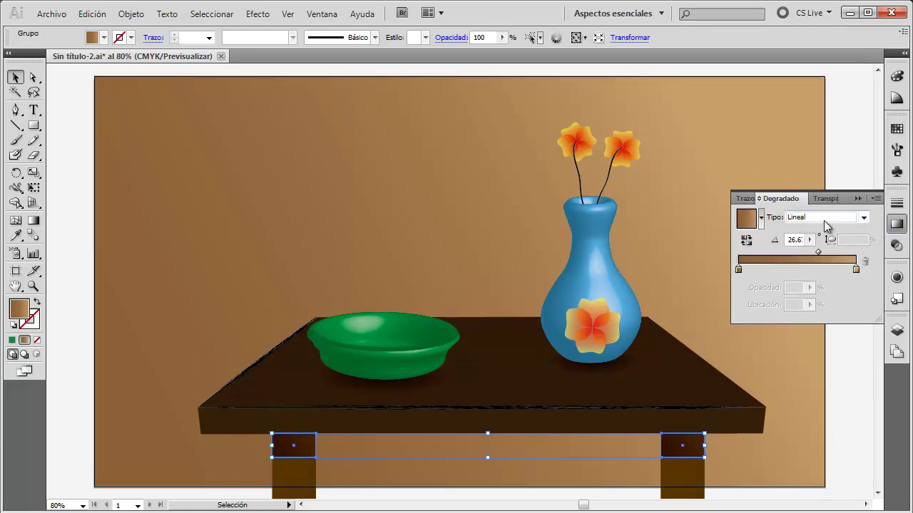
Make the shadow group's gradient linear and experiment with its stop position and angle
click(863, 217)
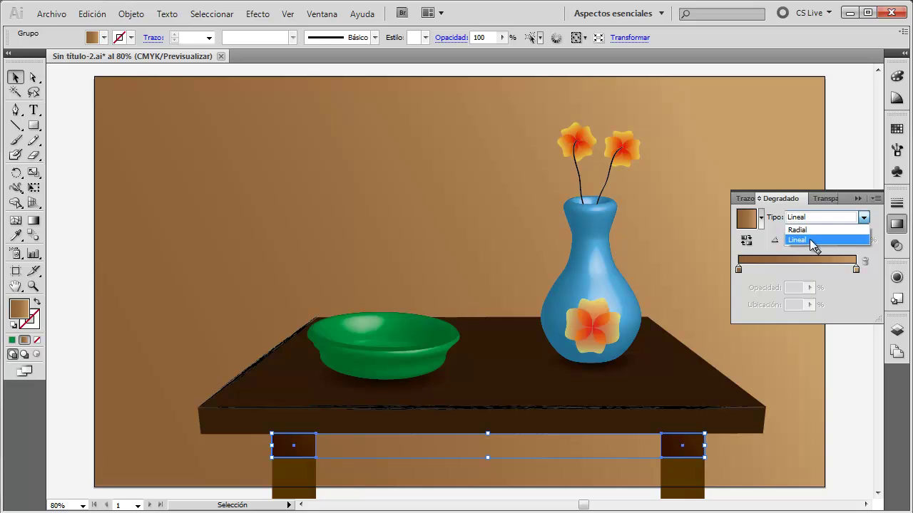
click(798, 239)
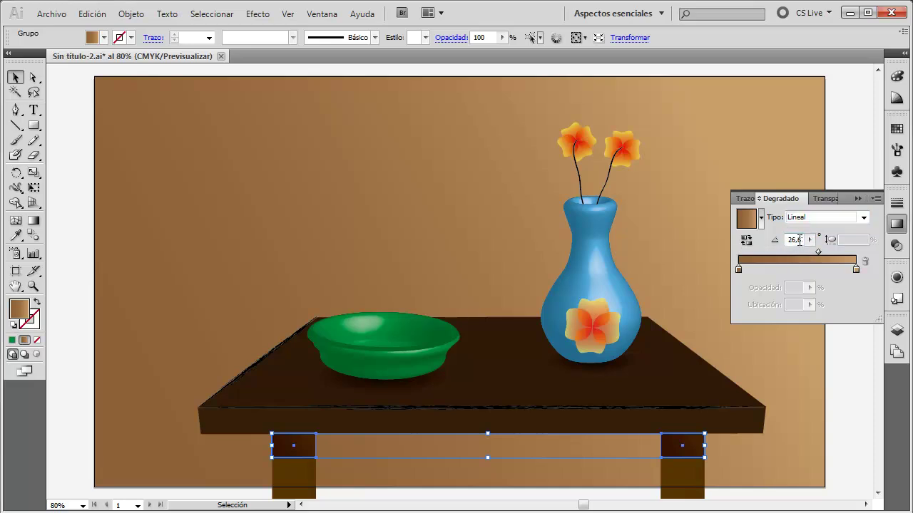
text(90)
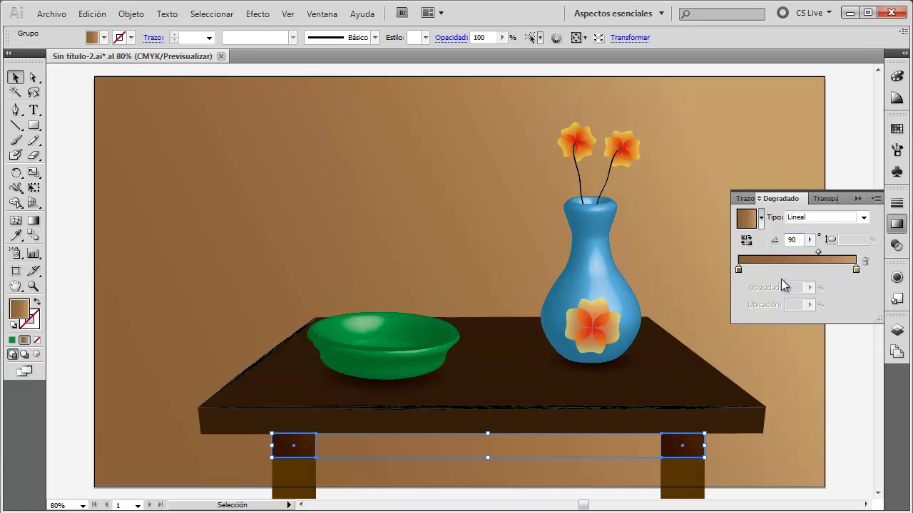
click(797, 269)
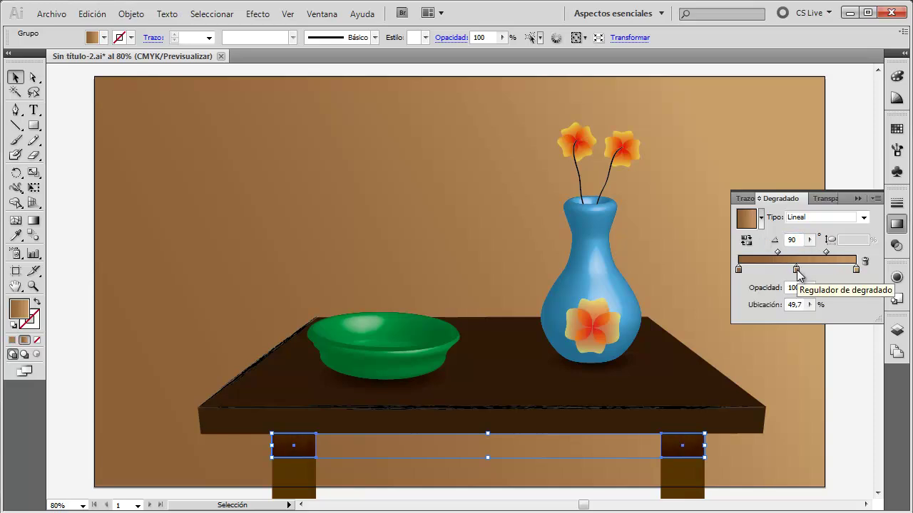
drag(797, 269, 892, 276)
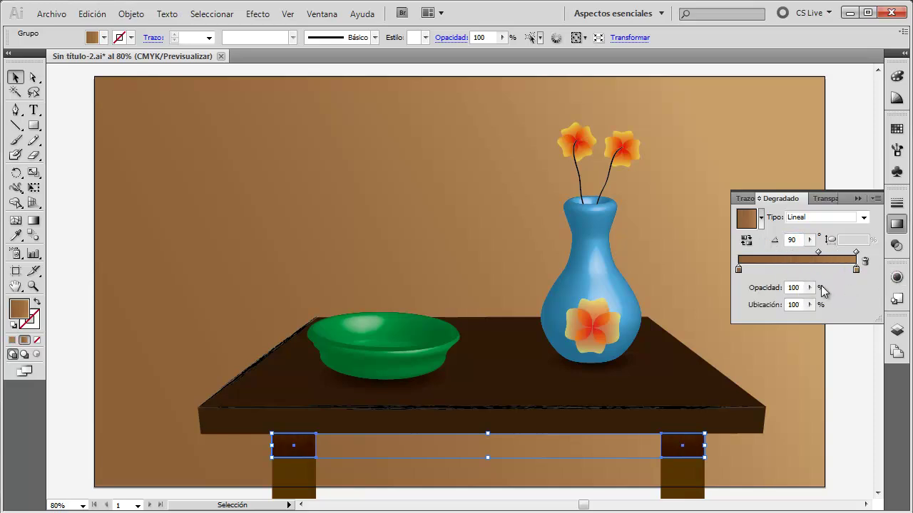
click(809, 240)
mouse_move(795, 258)
mouse_down()
mouse_move(776, 266)
mouse_move(786, 260)
mouse_up()
click(859, 277)
Set the right gradient stop to a light grey using the CMYK sliders
double_click(857, 270)
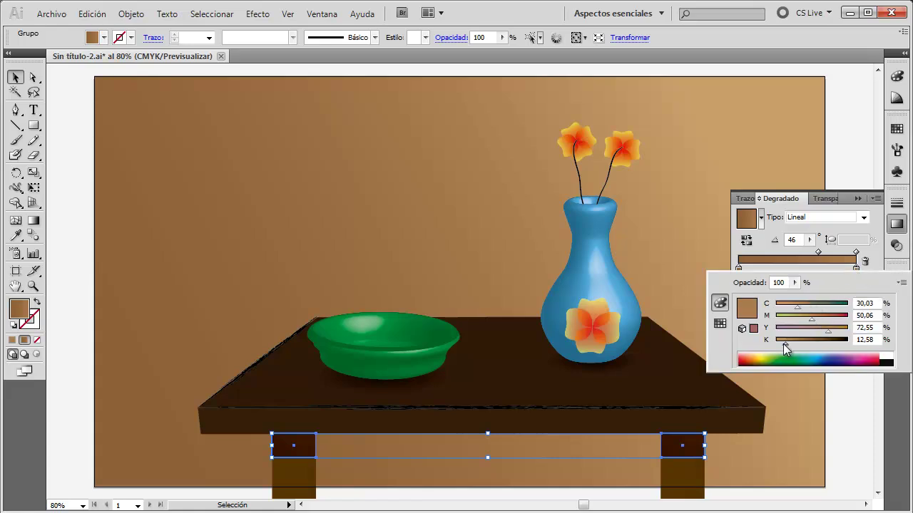
drag(784, 341, 857, 343)
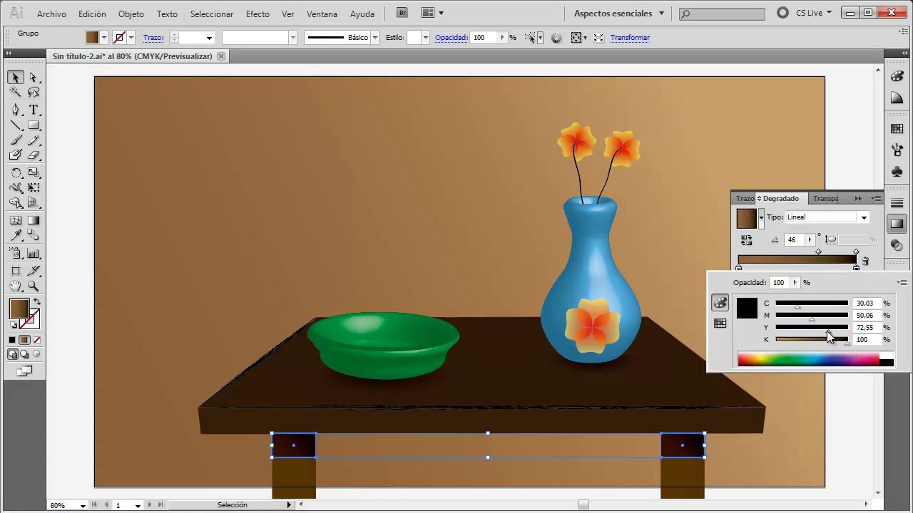
mouse_move(776, 330)
mouse_down()
mouse_move(853, 331)
mouse_move(863, 319)
mouse_up()
drag(797, 308, 848, 307)
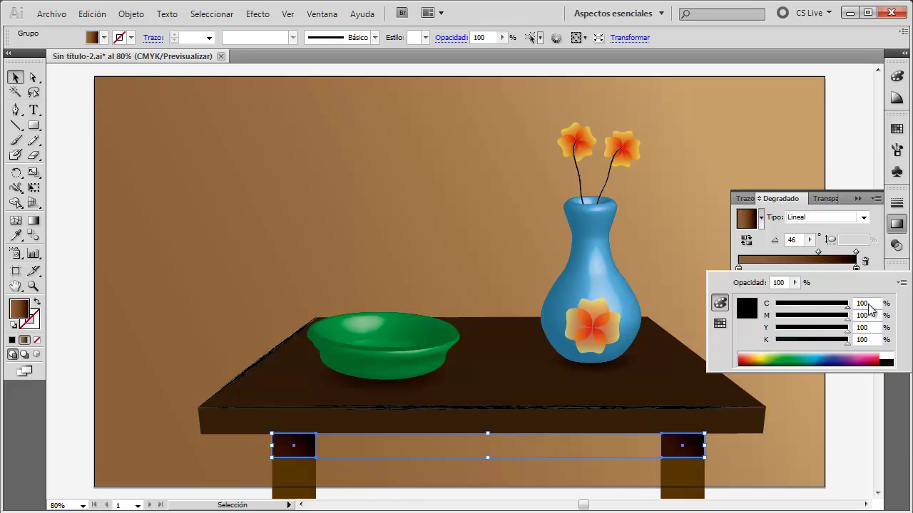
mouse_move(847, 342)
mouse_down()
mouse_move(781, 343)
mouse_move(864, 347)
mouse_move(785, 342)
mouse_up()
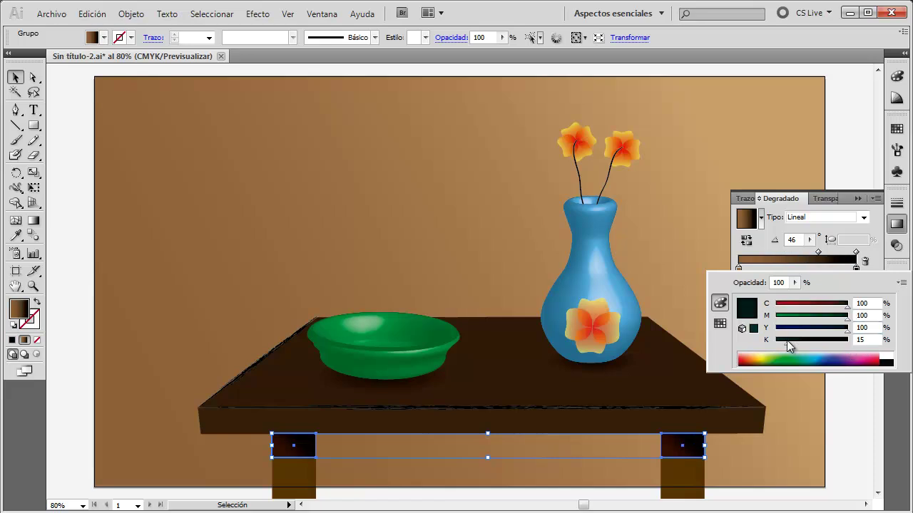
mouse_move(848, 329)
mouse_down()
mouse_move(774, 329)
mouse_move(776, 317)
mouse_up()
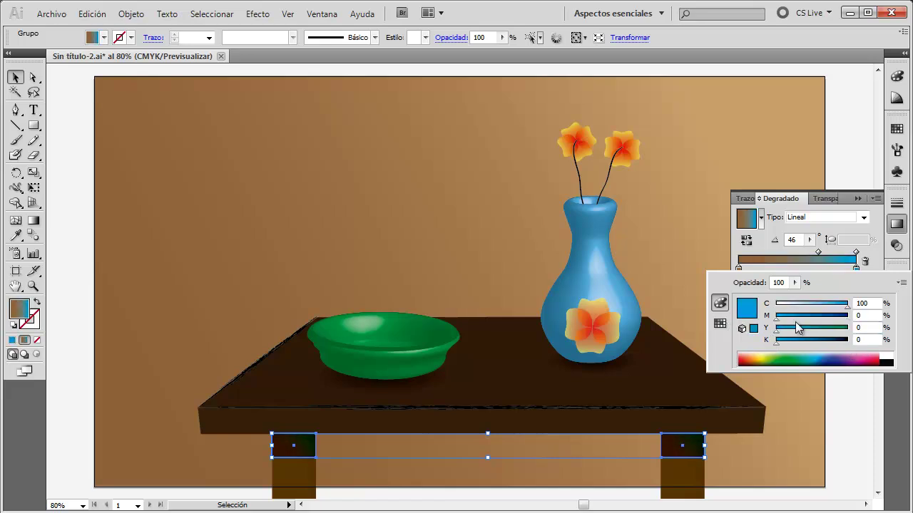
drag(847, 308, 776, 307)
drag(776, 343, 807, 343)
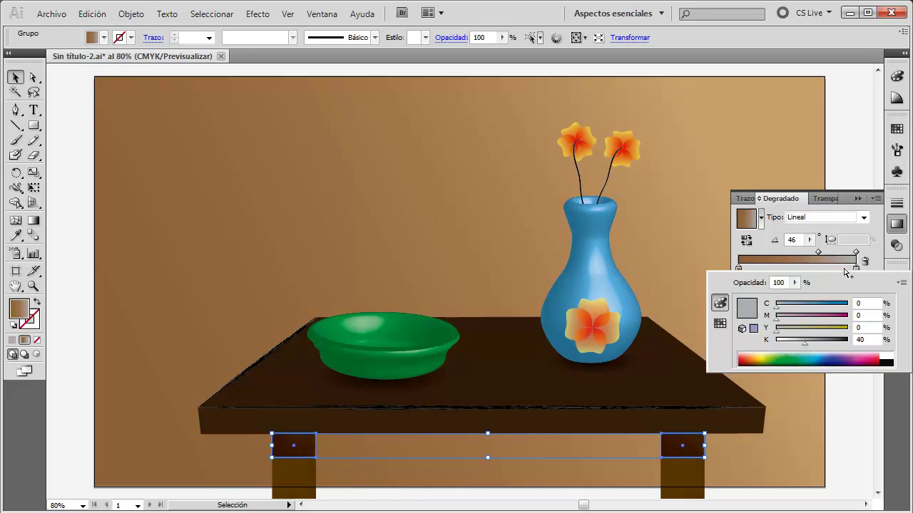
Make the left stop black from Swatches, keep the gradient linear, and set the angle to -90°
double_click(738, 270)
click(720, 322)
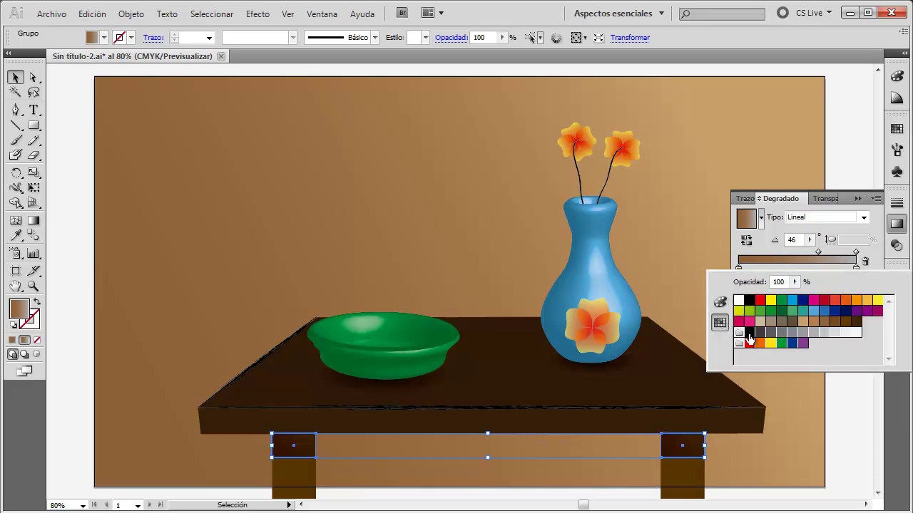
click(749, 333)
click(768, 272)
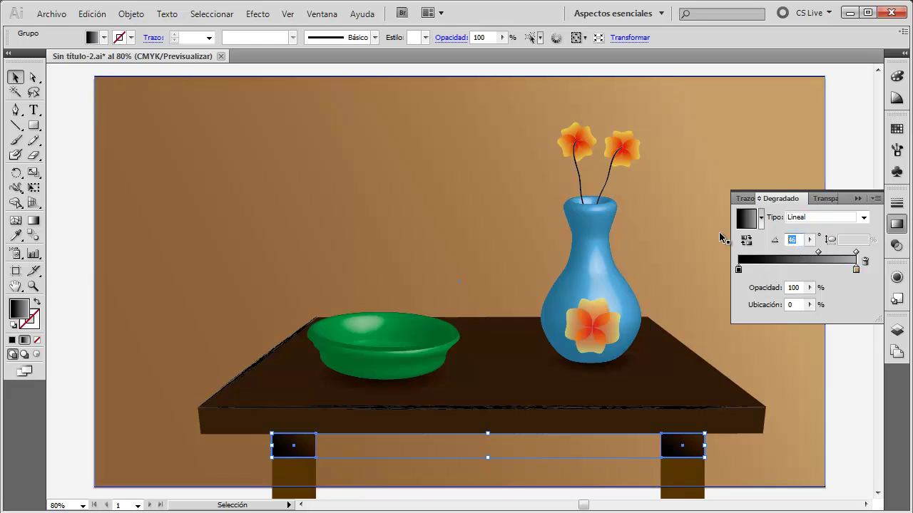
click(815, 218)
click(806, 241)
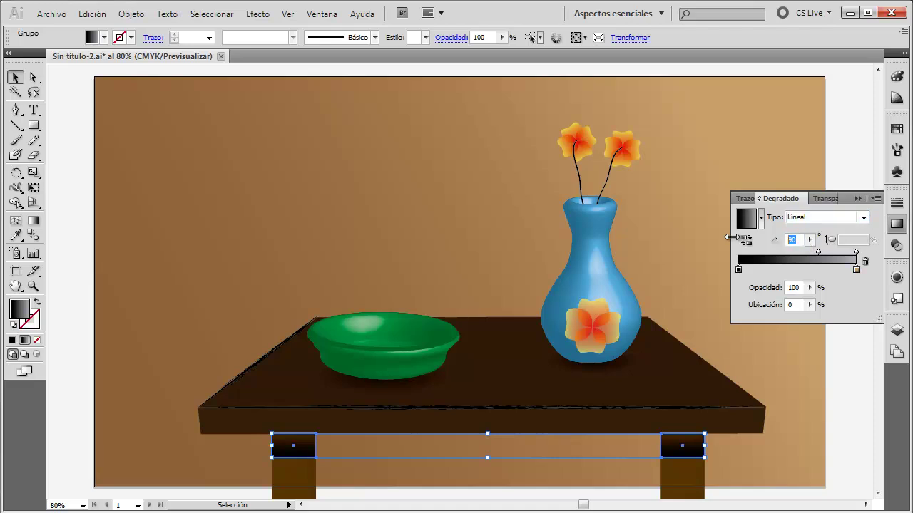
text(-90)
key(Return)
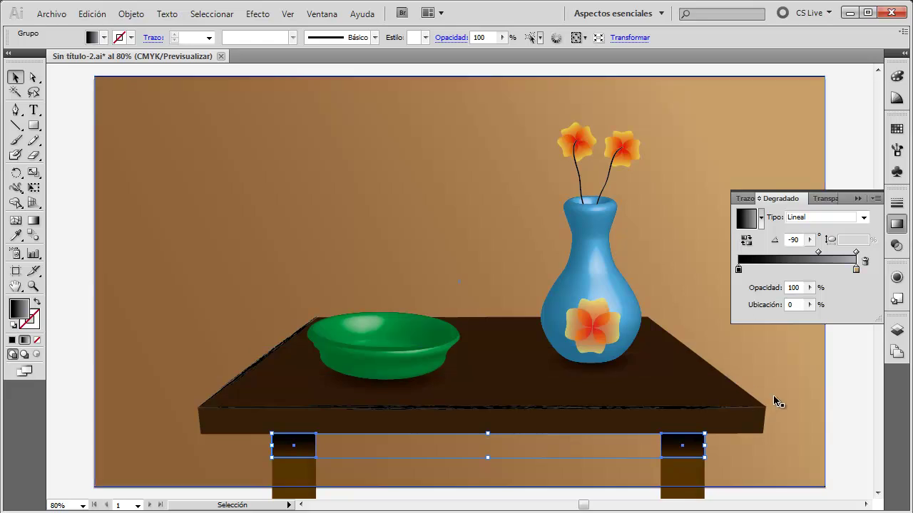
Lower the leg-top shadow group's opacity to 56% in Transparency
click(829, 199)
click(864, 214)
drag(864, 232, 833, 232)
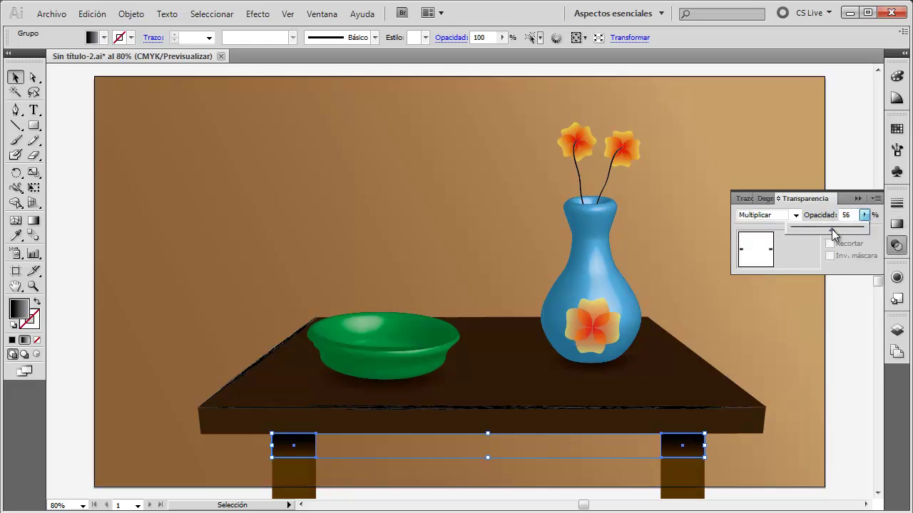
click(834, 369)
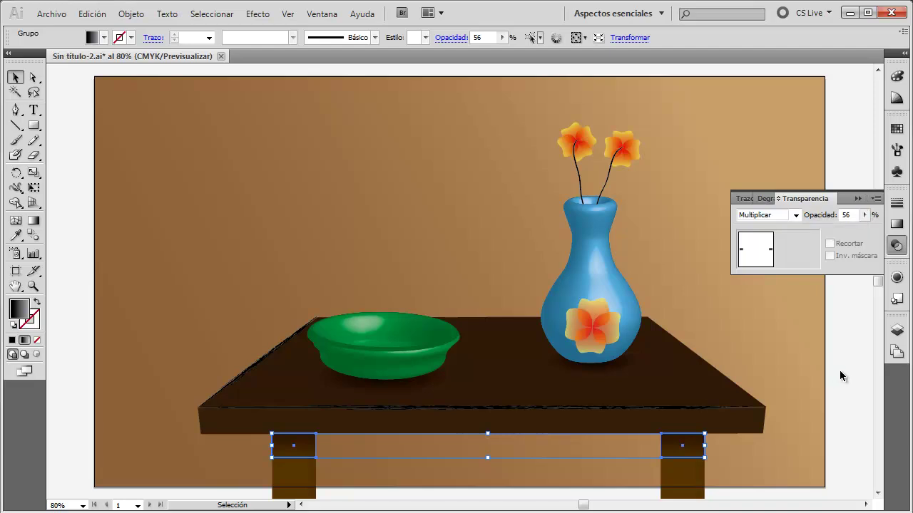
Fade the gradient's right stop to 40% opacity, then select the tabletop
click(683, 449)
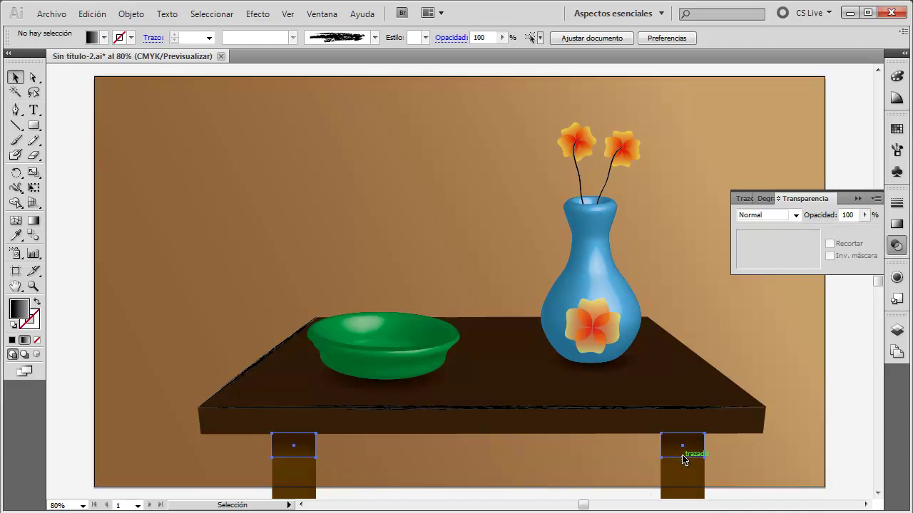
click(769, 198)
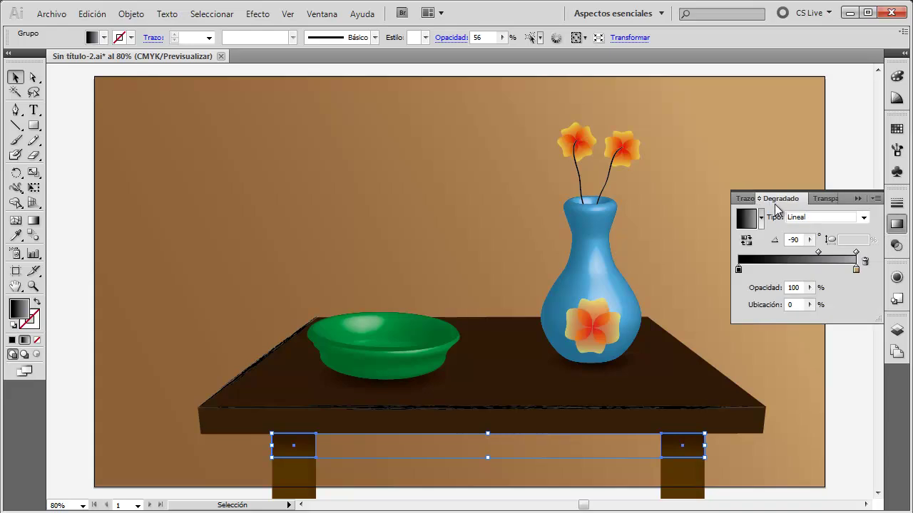
click(810, 288)
drag(811, 303, 767, 308)
click(838, 372)
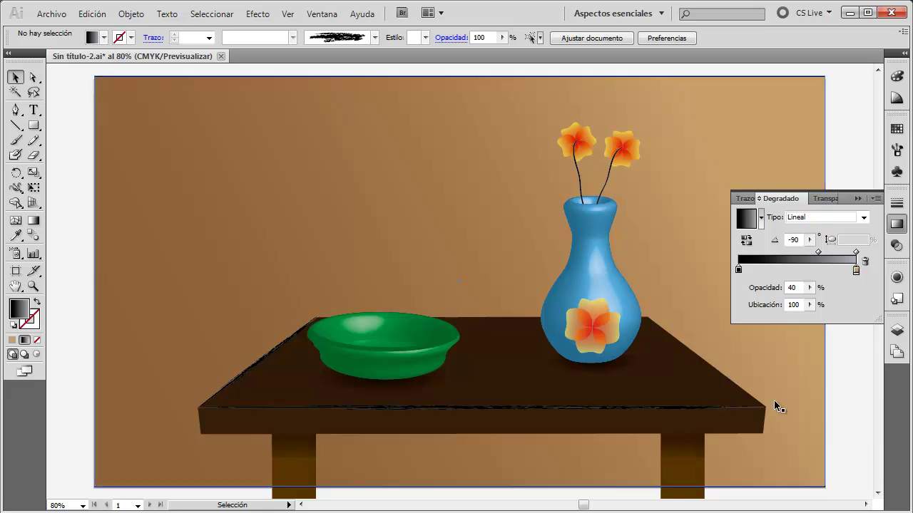
click(621, 406)
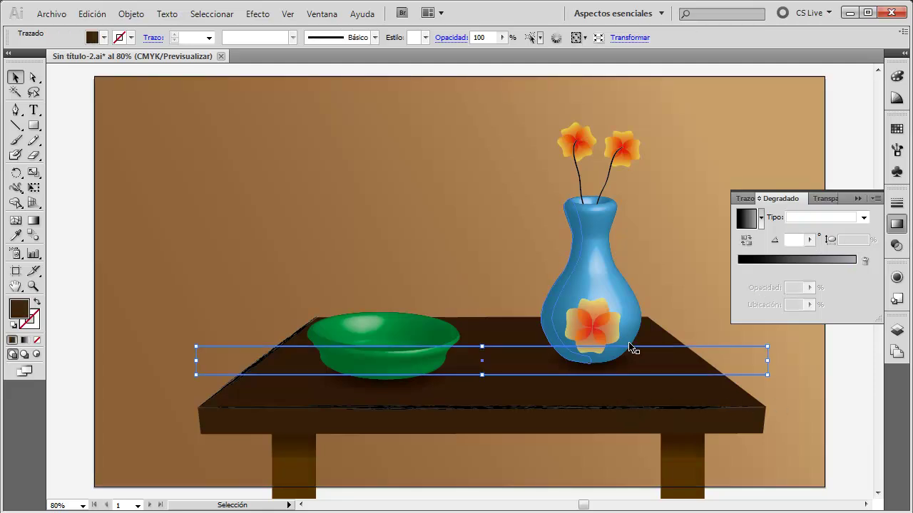
Switch to the Paintbrush with black fill, painting and undoing a trial stroke
click(16, 124)
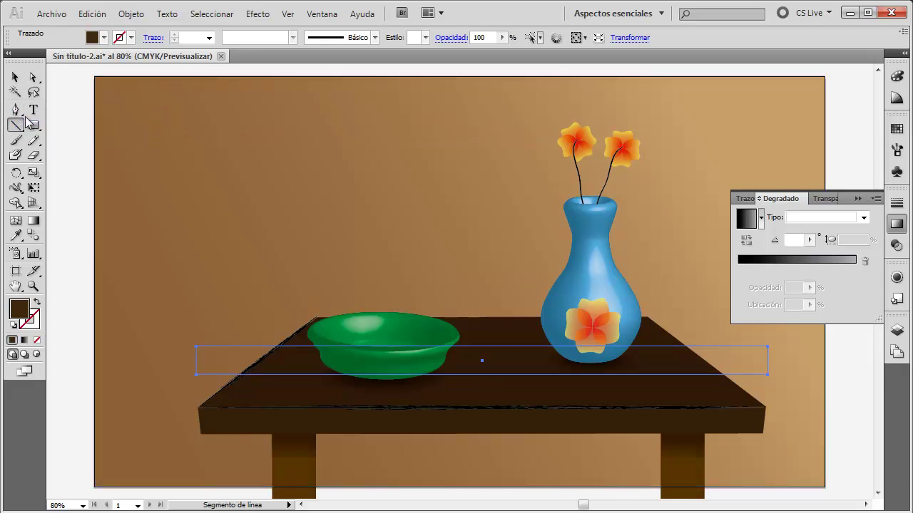
click(15, 110)
click(16, 141)
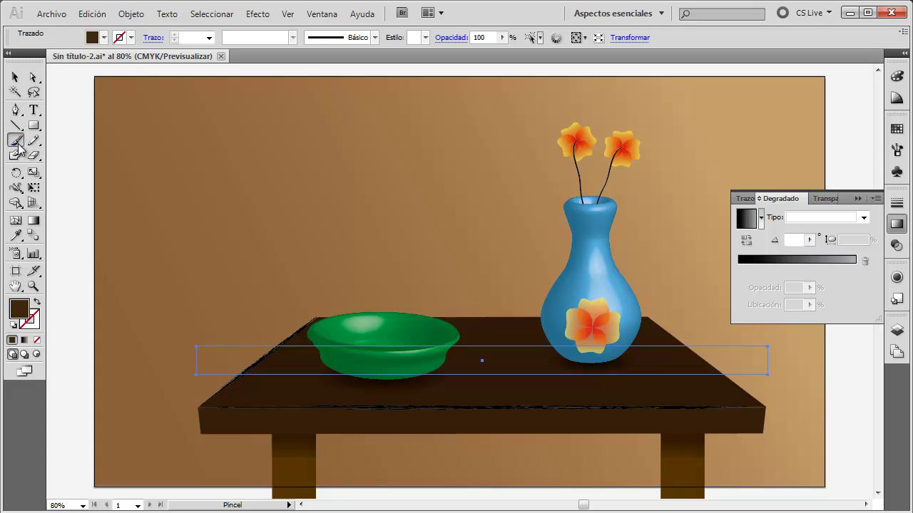
click(104, 38)
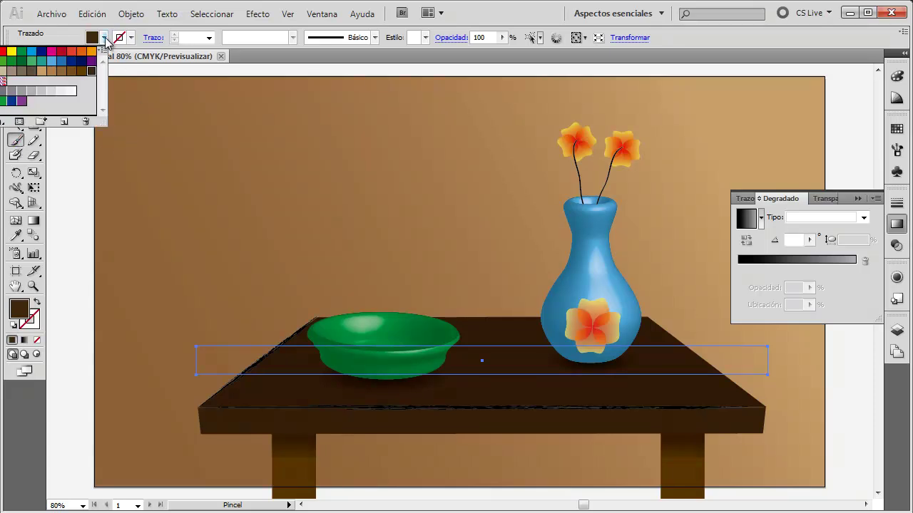
click(8, 91)
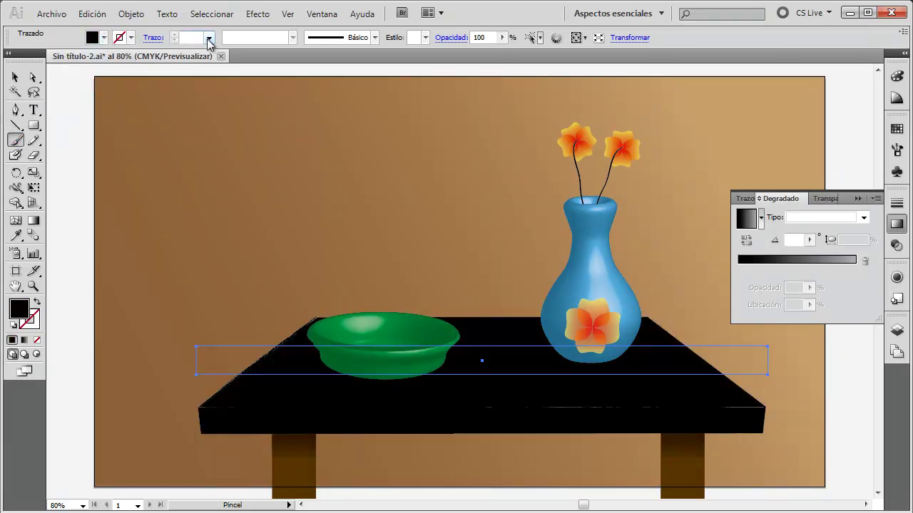
drag(199, 99, 192, 159)
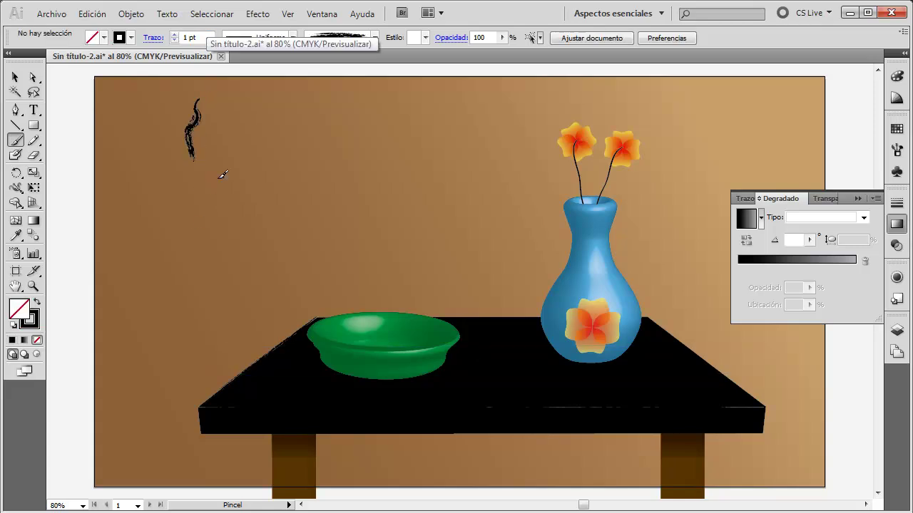
click(93, 13)
click(99, 29)
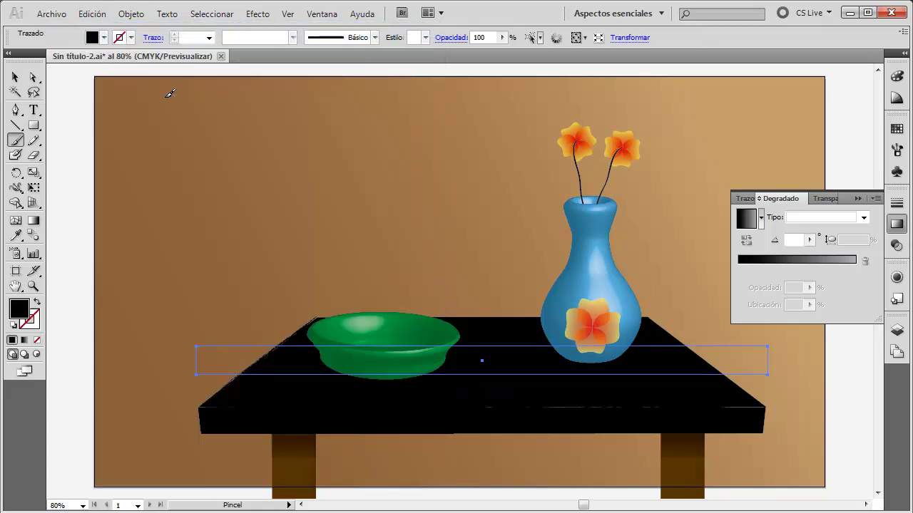
Paint several more rough vertical black strokes across the upper-left wall
drag(164, 204, 159, 216)
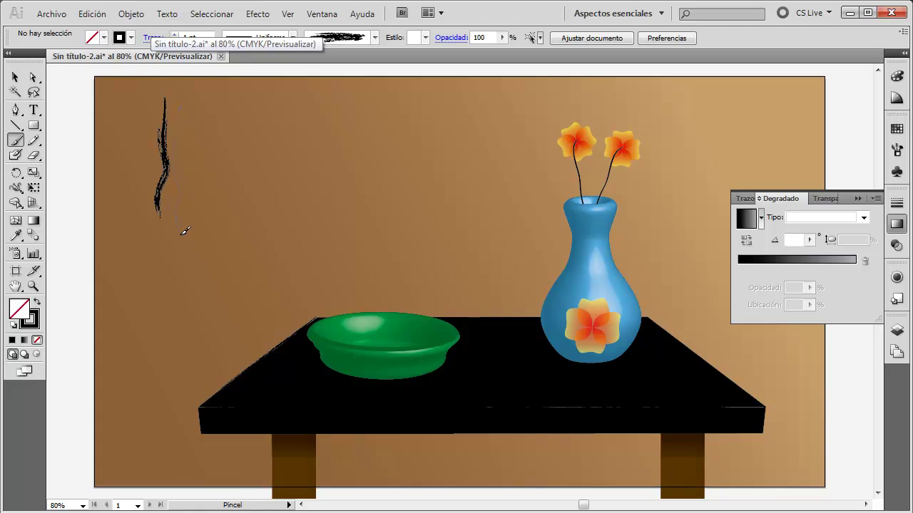
drag(182, 249, 178, 108)
drag(193, 214, 193, 111)
drag(205, 173, 201, 135)
drag(240, 107, 241, 219)
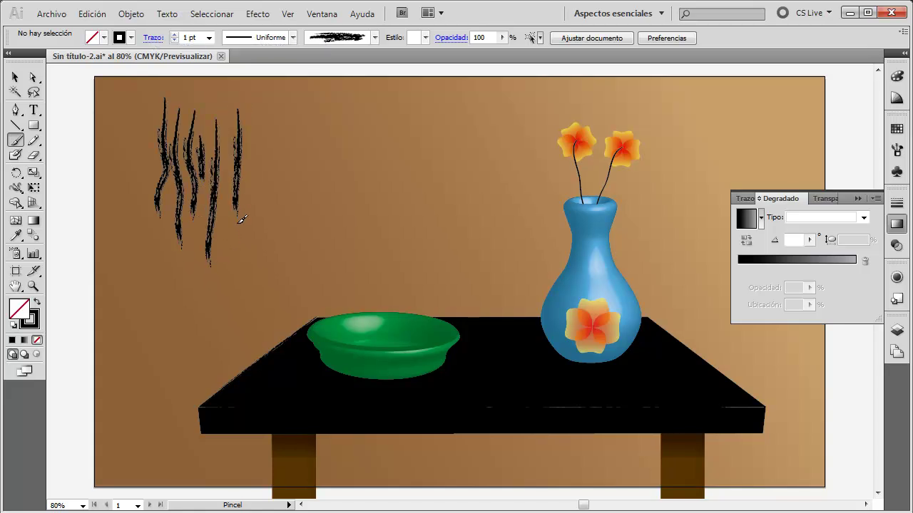
mouse_move(272, 262)
mouse_down()
mouse_move(270, 120)
mouse_move(297, 248)
mouse_up()
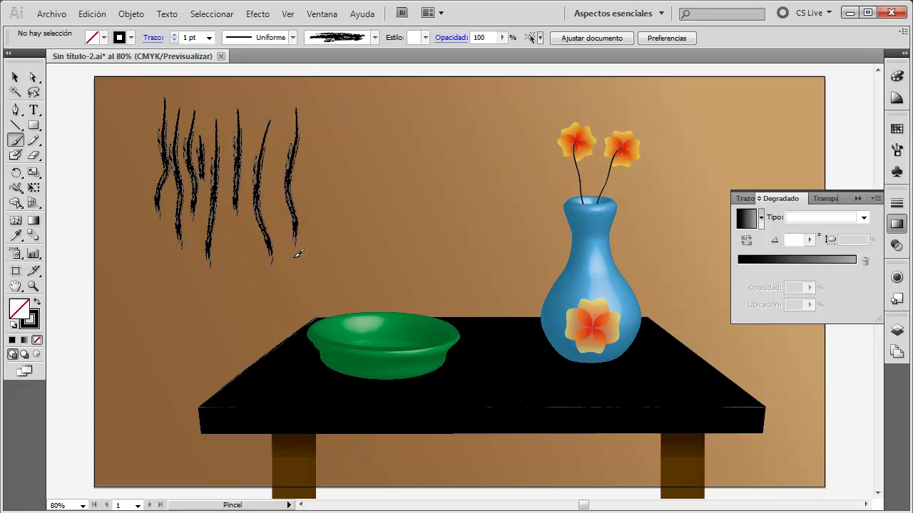
drag(319, 116, 323, 226)
key(v)
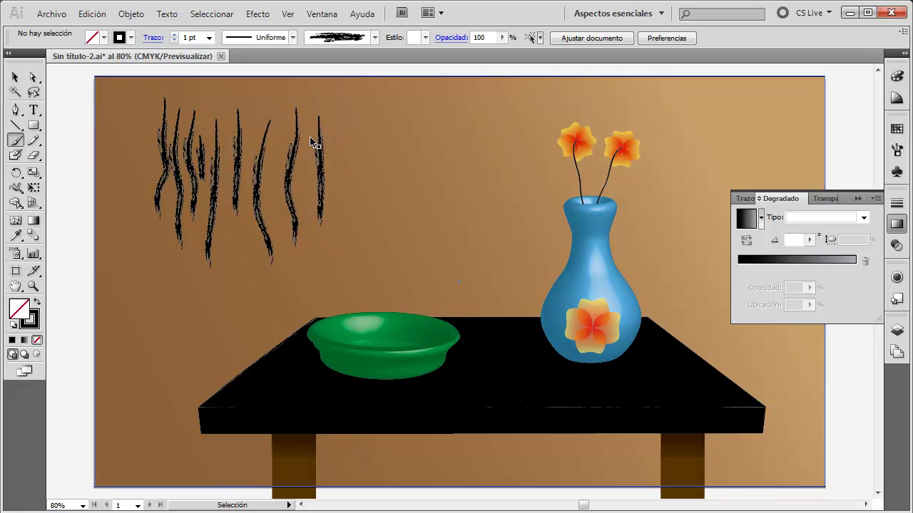
Fill the tabletop with a brown swatch
click(15, 77)
click(473, 348)
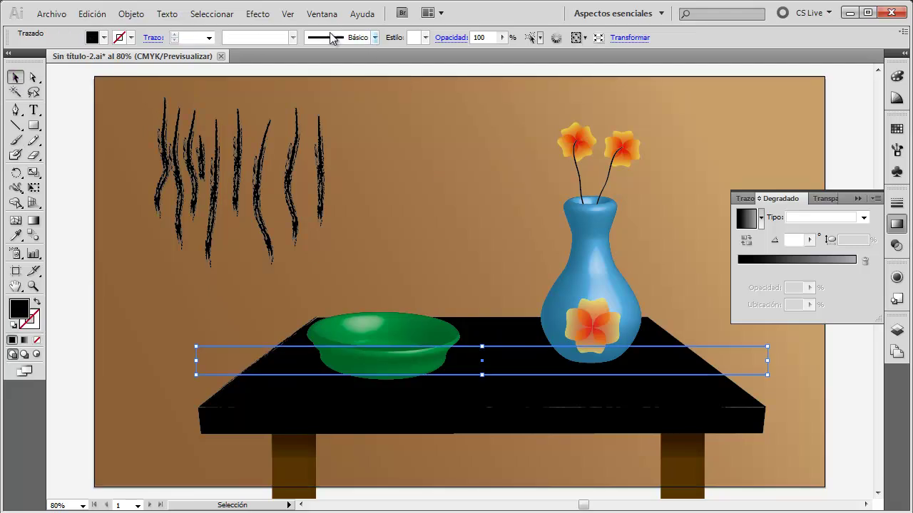
click(105, 37)
click(62, 72)
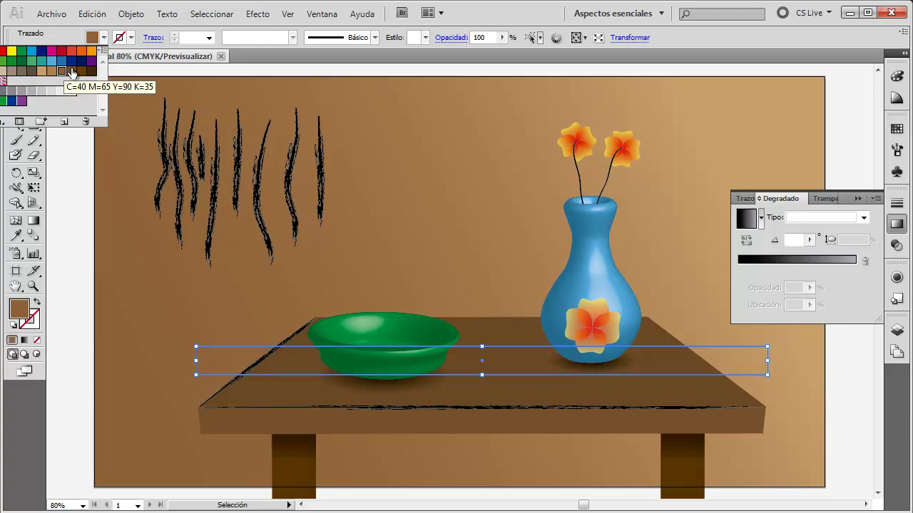
click(411, 148)
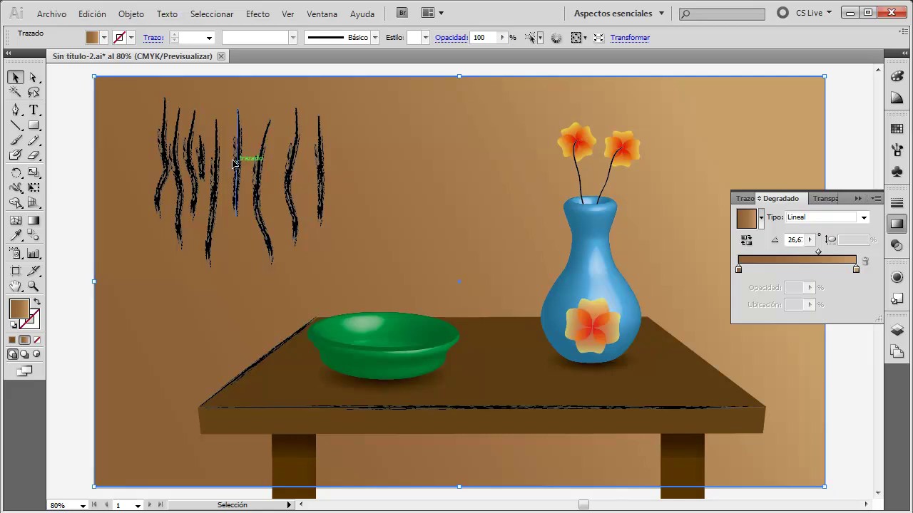
Move the brown background rectangle to the right, clear of the brush strokes
drag(133, 105, 245, 164)
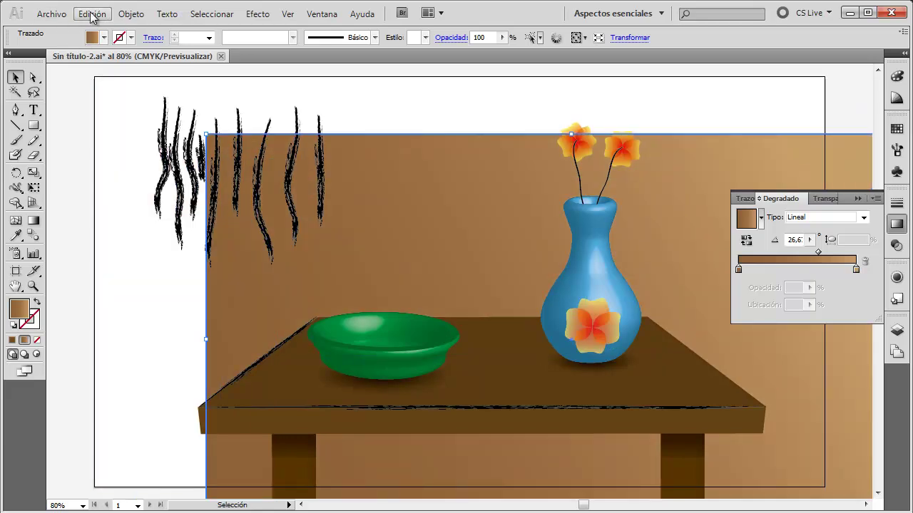
click(92, 14)
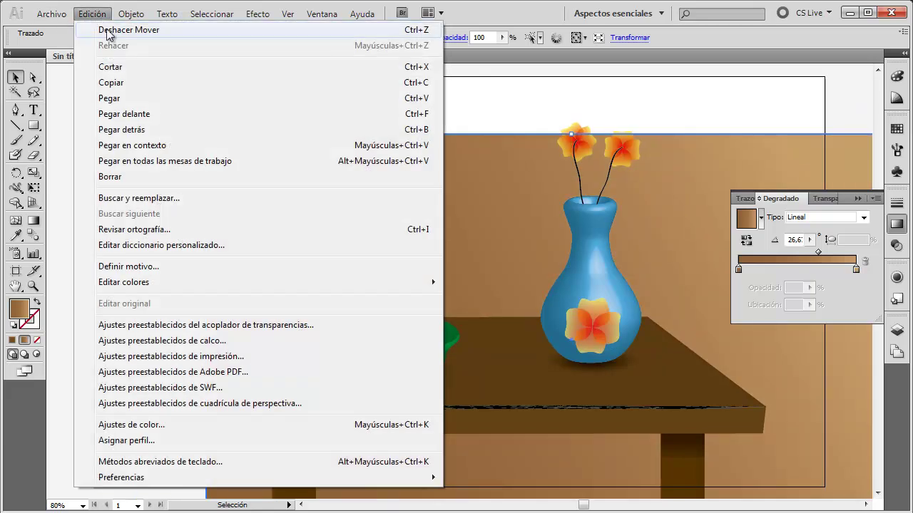
click(121, 29)
click(319, 160)
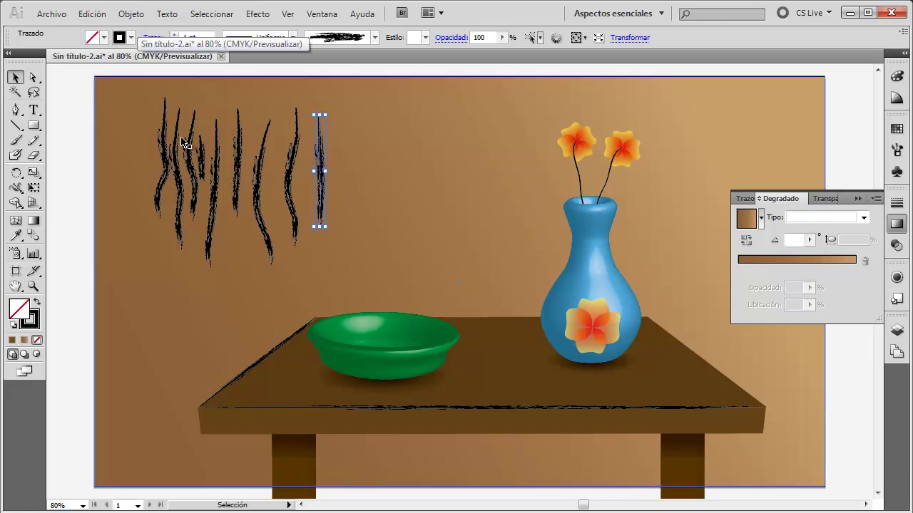
mouse_move(145, 137)
mouse_down()
mouse_move(336, 214)
mouse_move(507, 172)
mouse_up()
drag(142, 124, 321, 212)
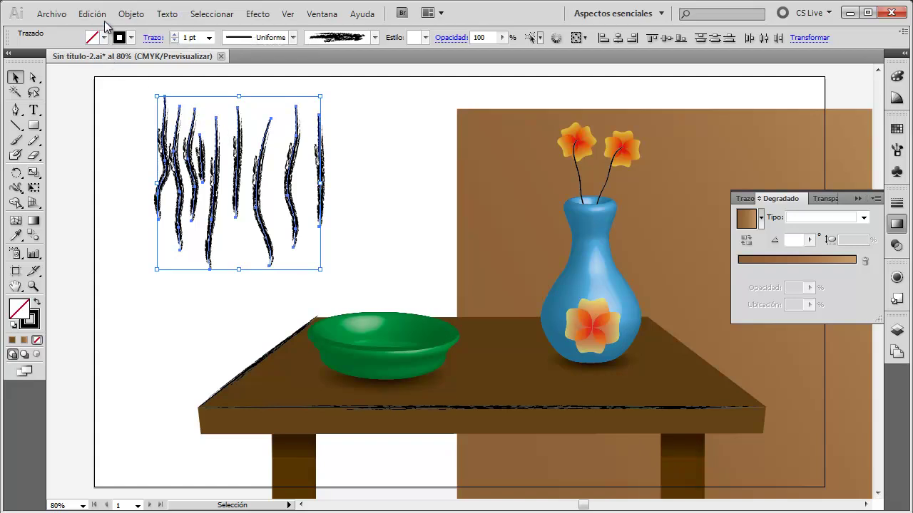
Copy and paste the brush strokes, overlap the copy on the originals, and select all
click(92, 14)
click(111, 83)
click(92, 14)
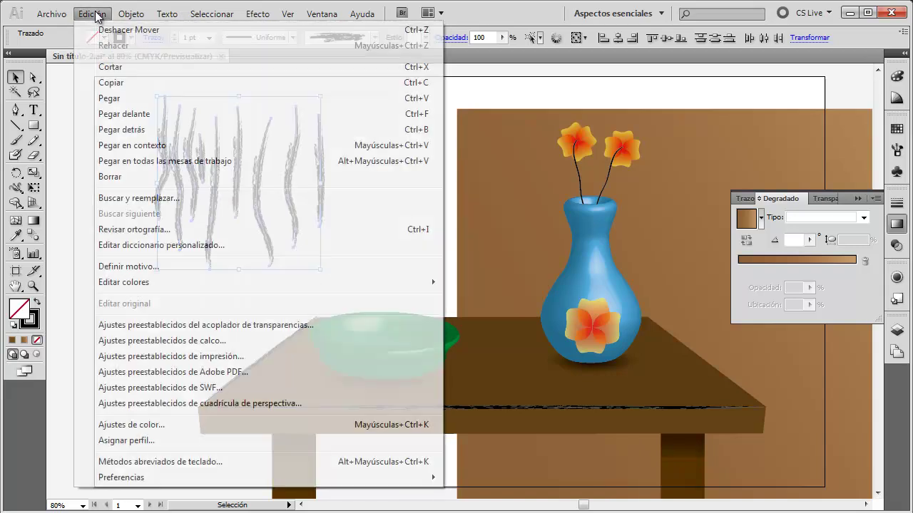
click(104, 96)
drag(485, 244, 239, 225)
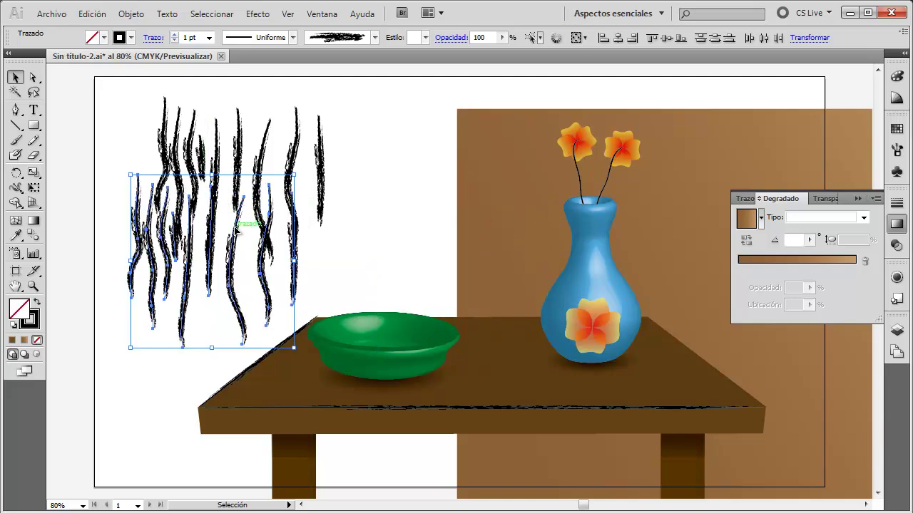
drag(380, 104, 130, 258)
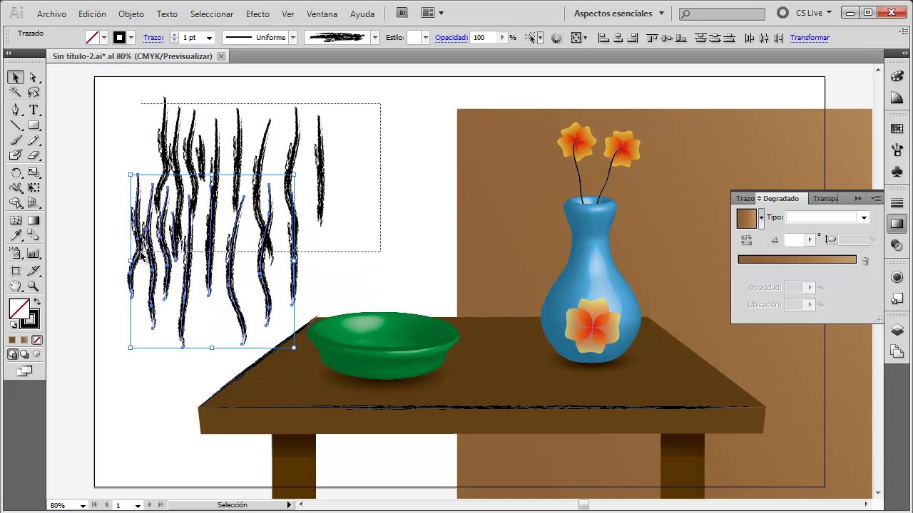
Save the stroke cluster as a new symbol, delete the strokes, and move the brown background back
click(897, 172)
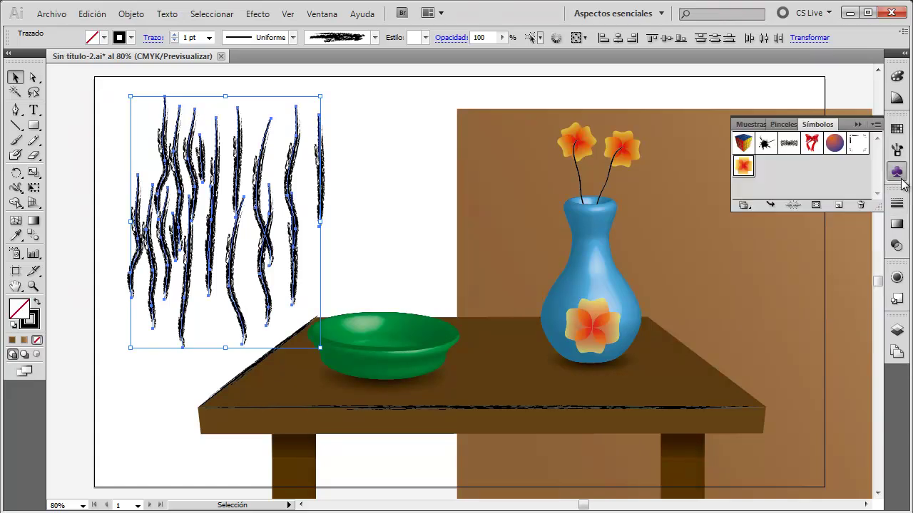
click(877, 124)
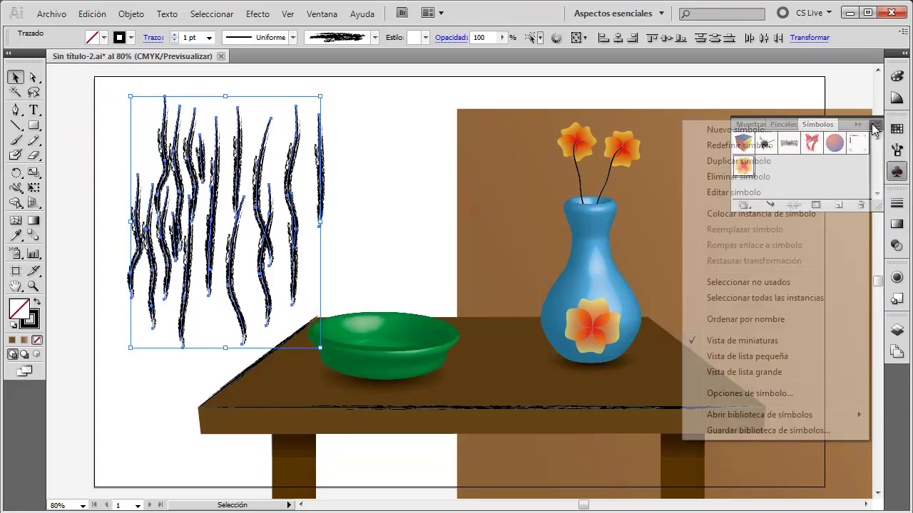
click(767, 130)
click(548, 208)
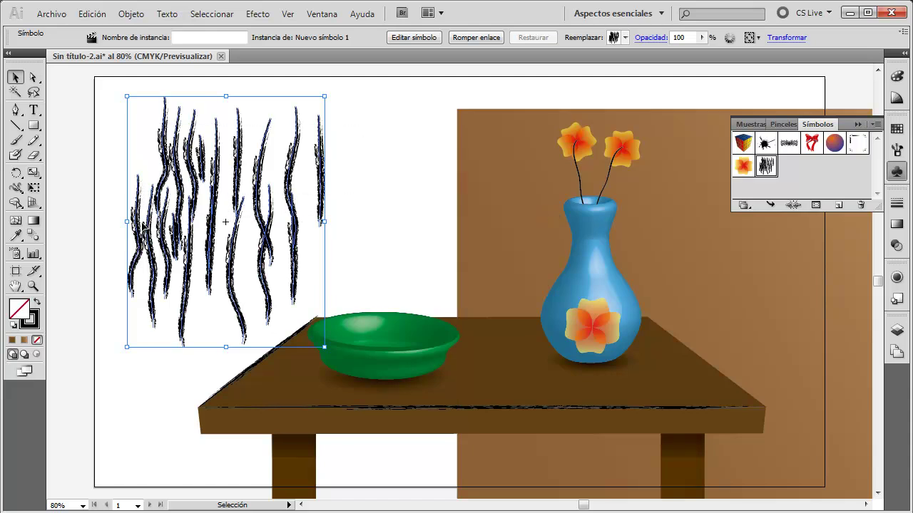
key(Delete)
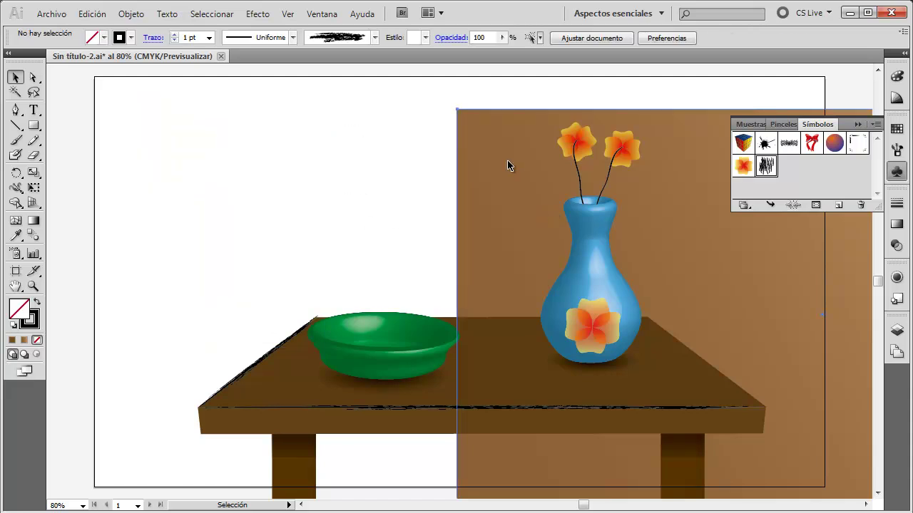
mouse_move(510, 187)
mouse_down()
mouse_move(122, 142)
mouse_move(149, 156)
mouse_up()
Open the tabletop's Extrude & Bevel effect with Preview on, then open Map Art
click(523, 362)
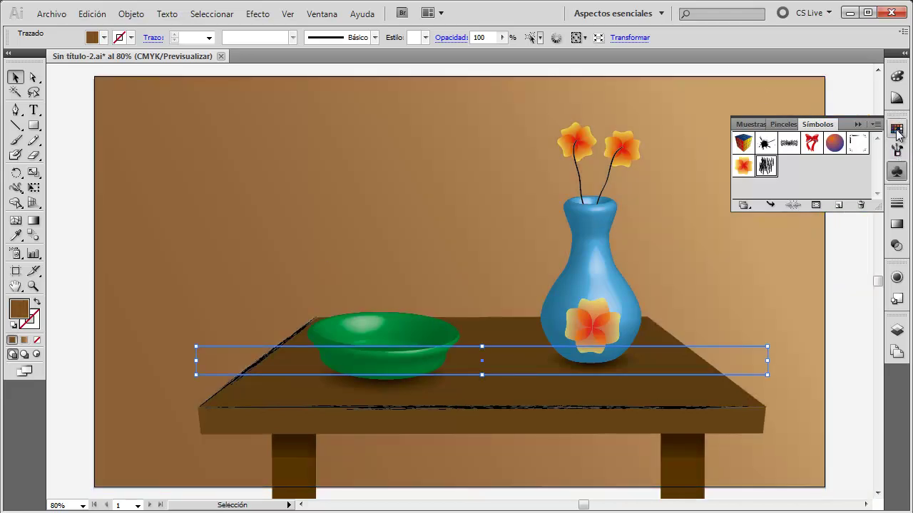
click(898, 174)
click(897, 278)
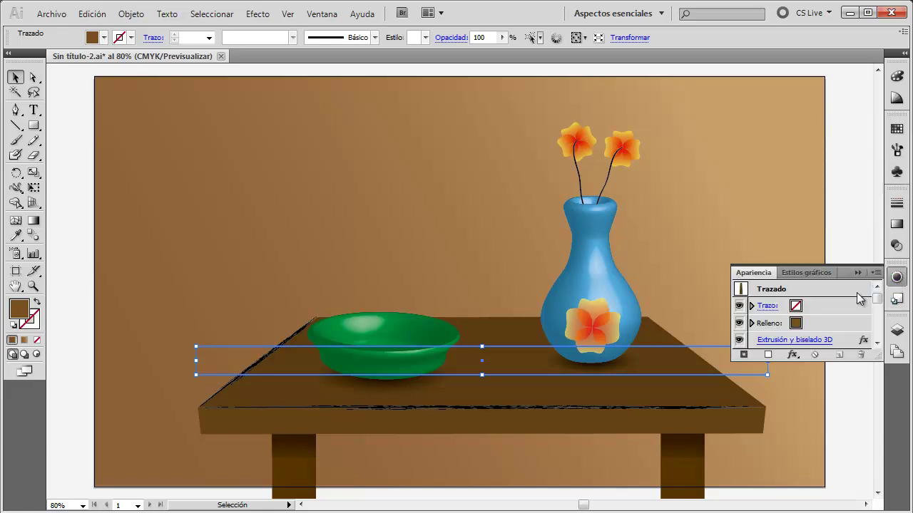
click(827, 341)
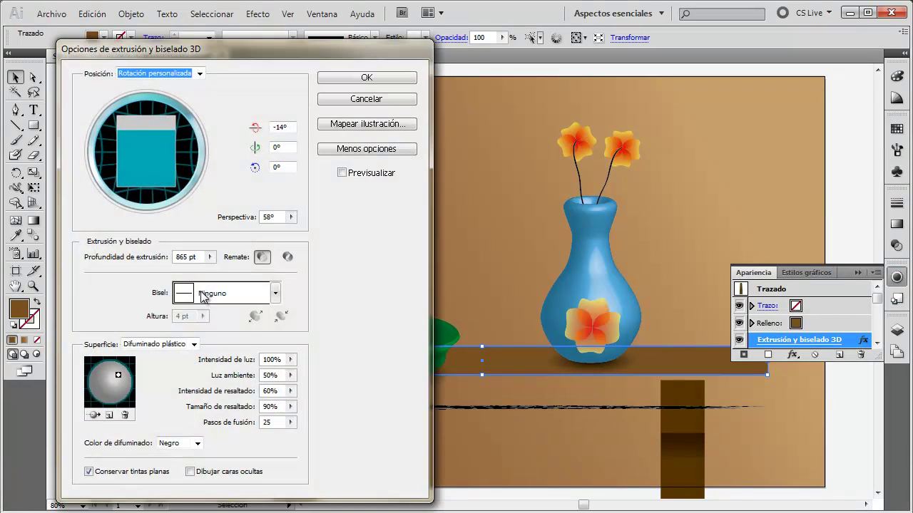
click(343, 173)
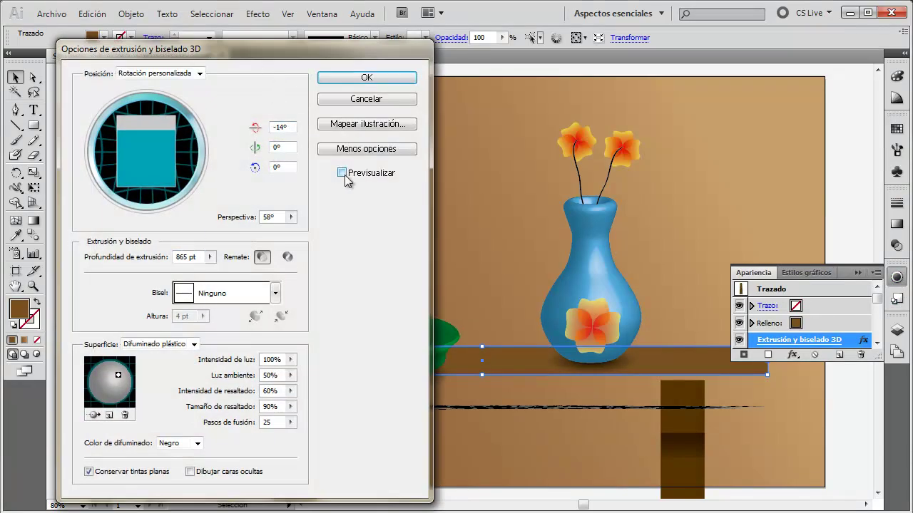
click(358, 127)
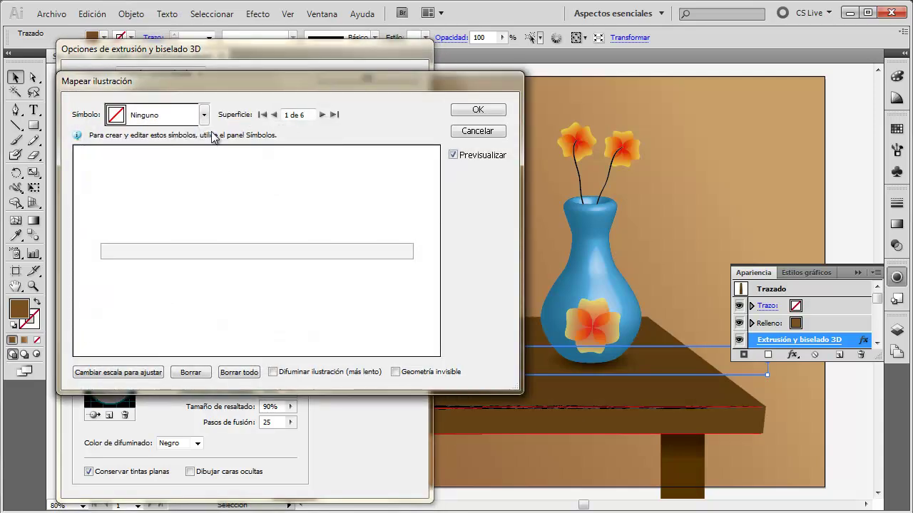
Step to surface 6 of 6 and choose Nuevo símbolo 1 as the mapped artwork
click(323, 115)
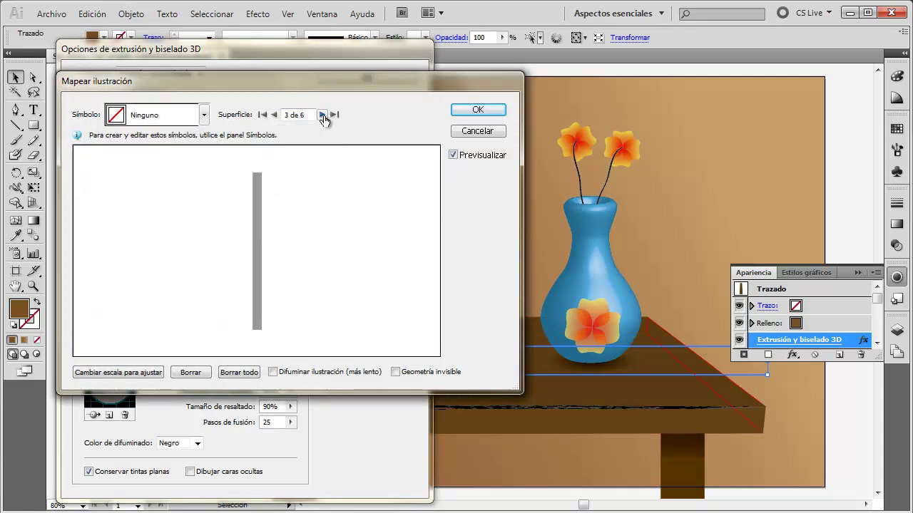
click(323, 115)
click(322, 114)
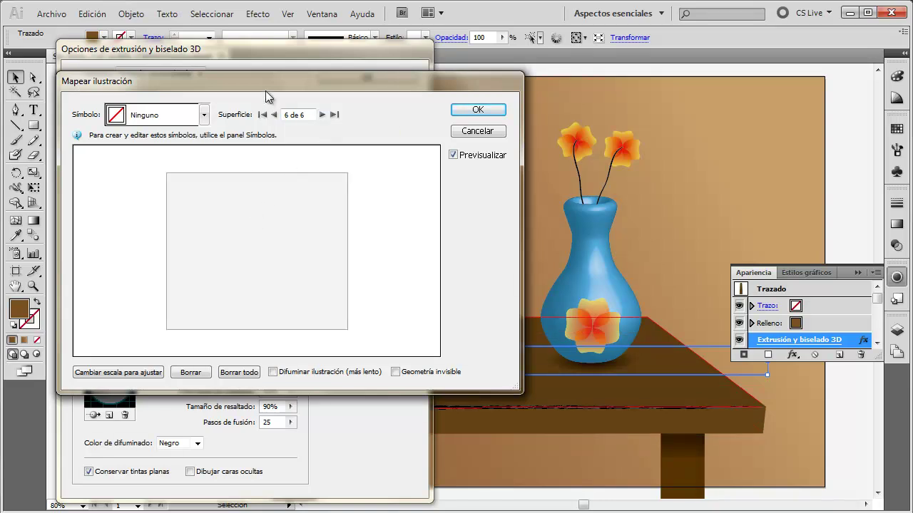
click(204, 115)
mouse_move(205, 139)
mouse_down()
mouse_move(217, 203)
mouse_move(186, 259)
mouse_up()
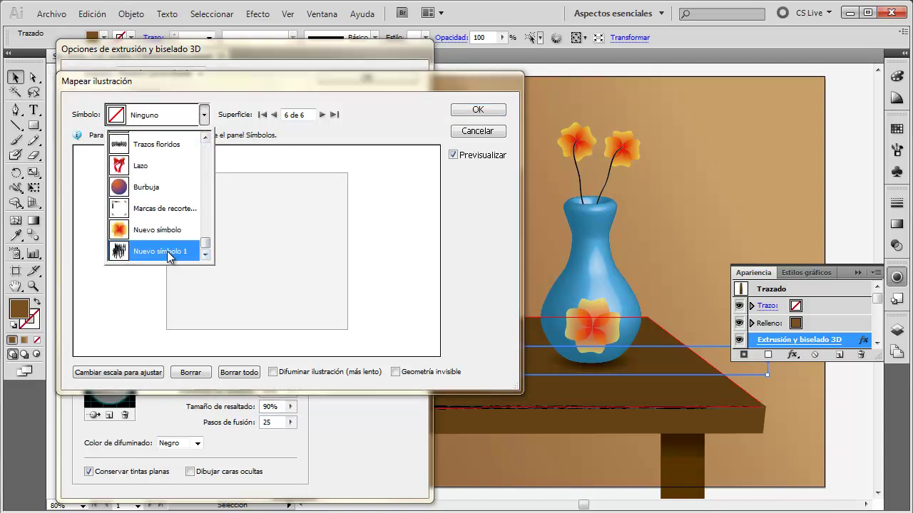
click(121, 254)
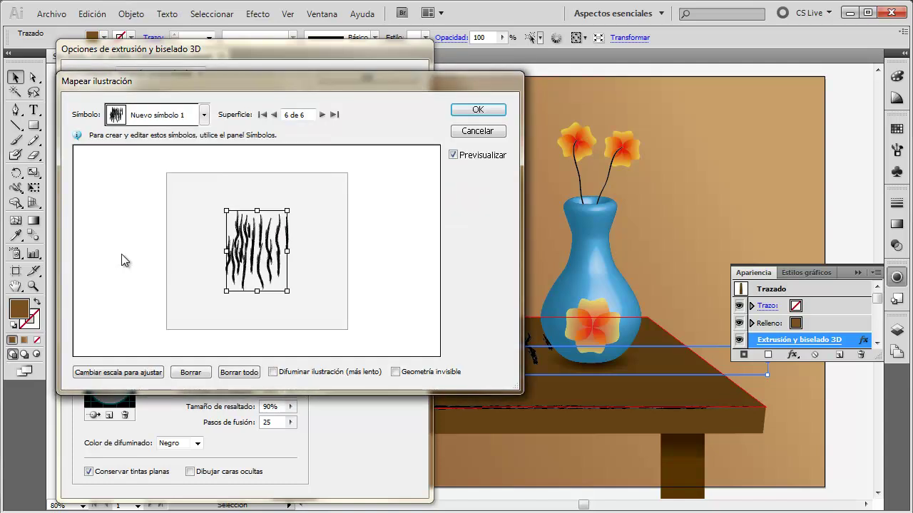
Resize the mapped symbol, apply Scale to Fit, and confirm the art mapping
drag(287, 210, 346, 168)
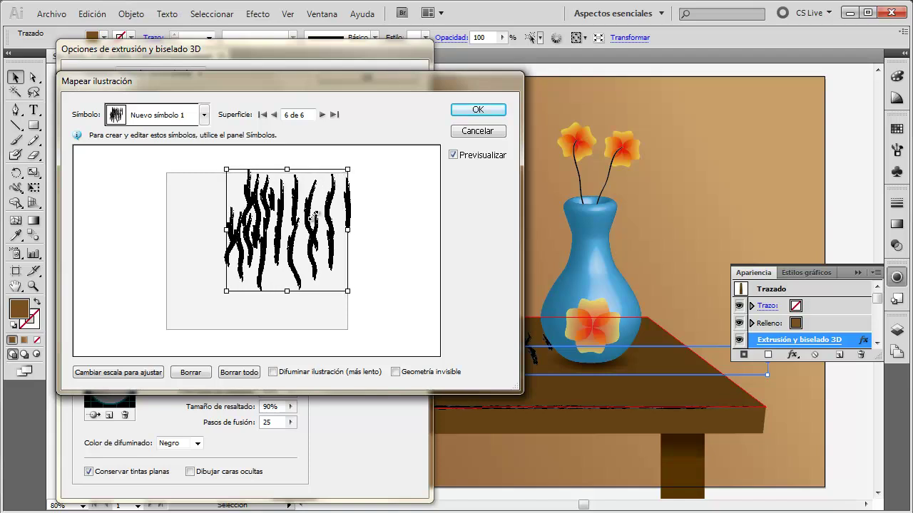
drag(181, 321, 162, 337)
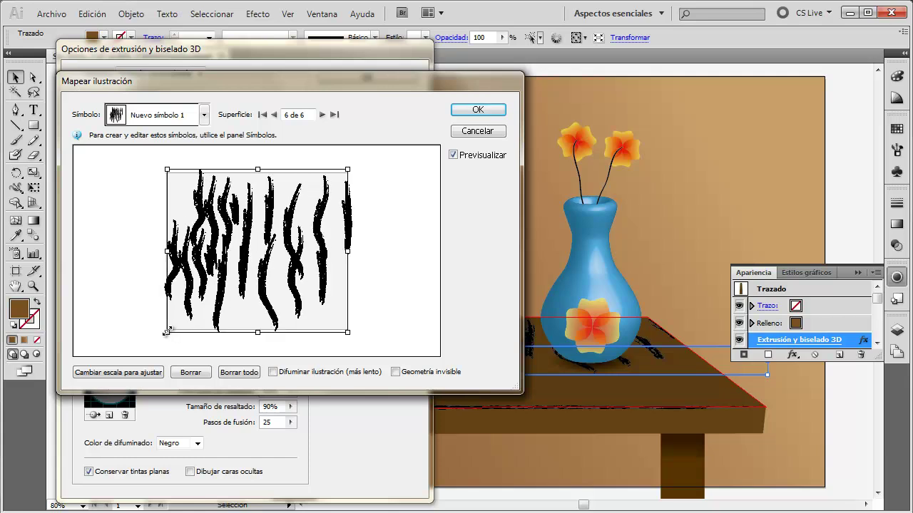
drag(162, 337, 164, 331)
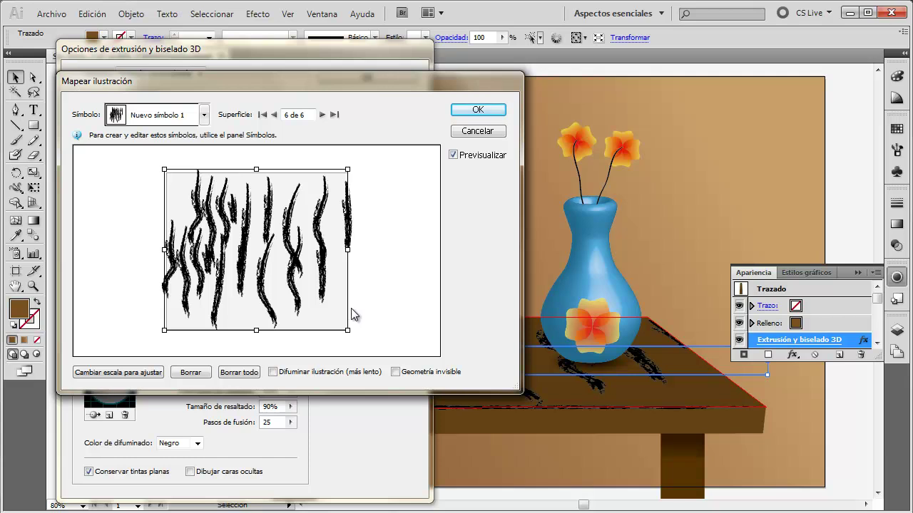
click(150, 372)
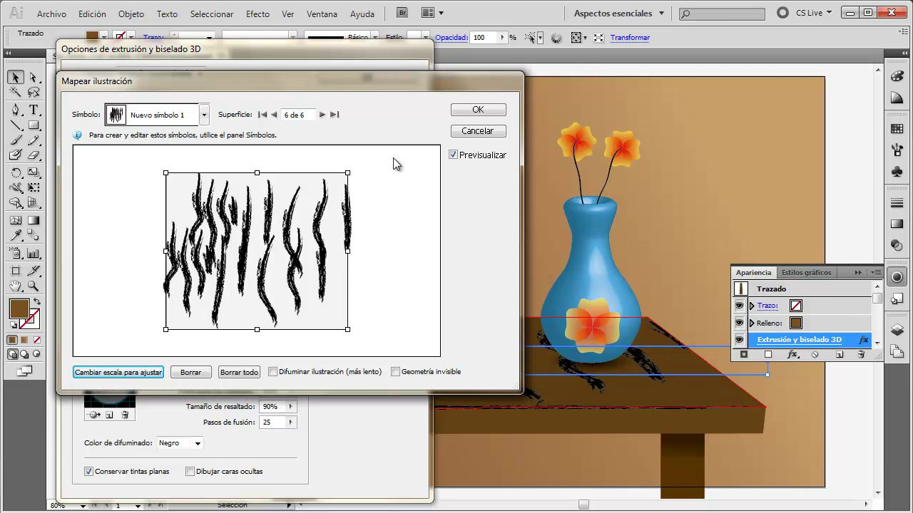
click(273, 372)
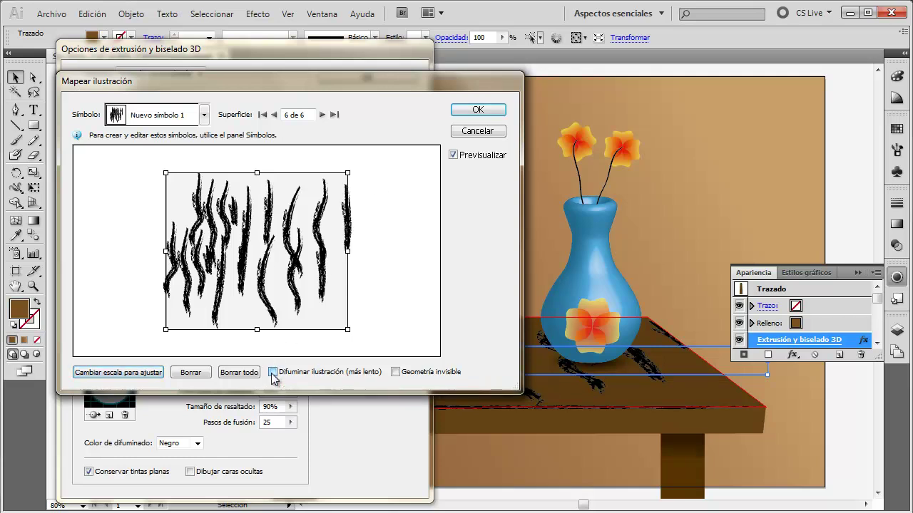
click(271, 373)
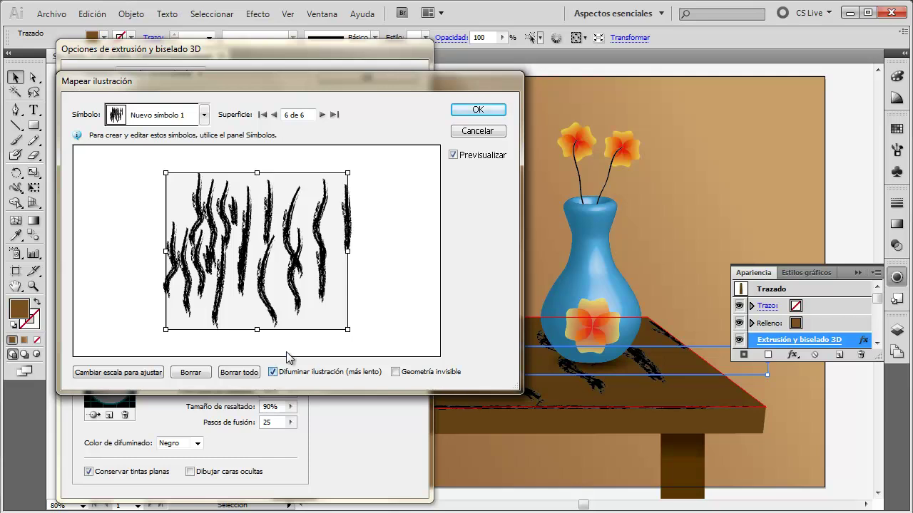
click(472, 112)
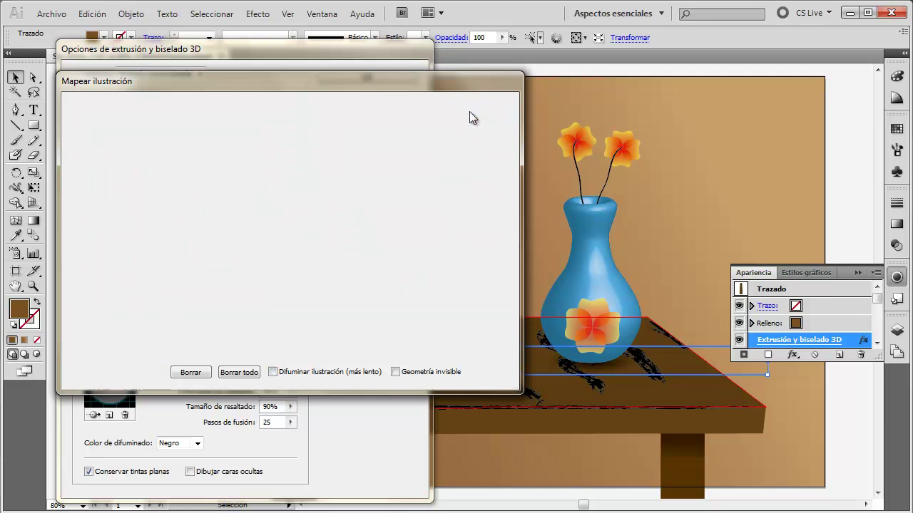
mouse_move(287, 51)
mouse_down()
mouse_move(853, 40)
mouse_move(837, 43)
mouse_up()
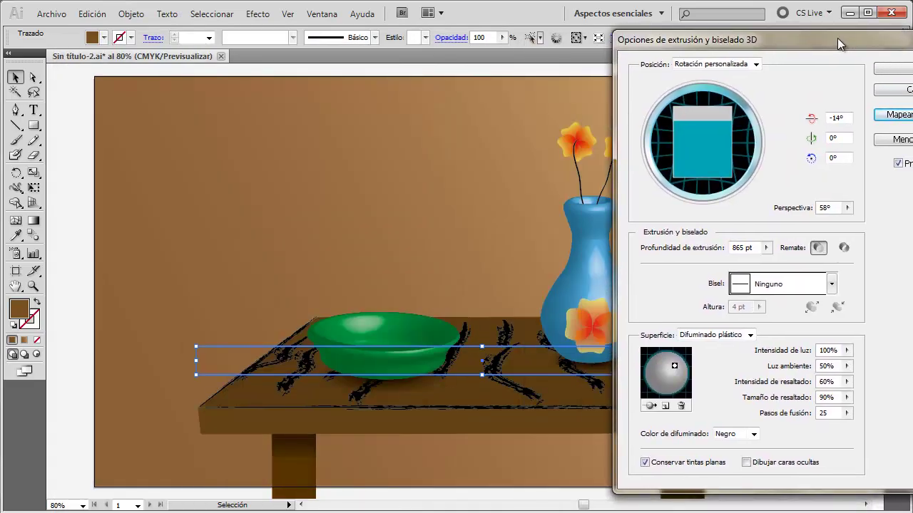
Set the extrusion's surface to Diffuse Shading and confirm the 3D settings
click(753, 341)
click(727, 367)
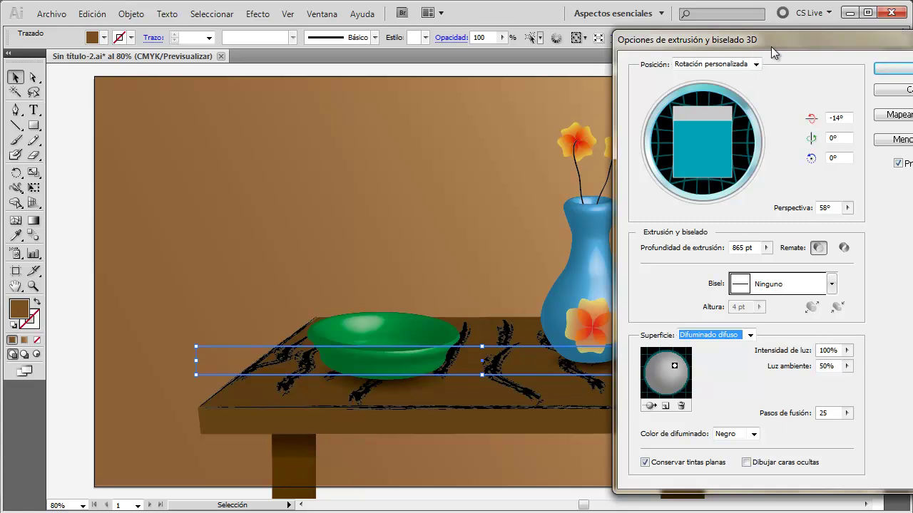
drag(750, 41, 512, 30)
click(683, 61)
Undo the black crack marks on the table-top path, leaving it plain brown
click(853, 147)
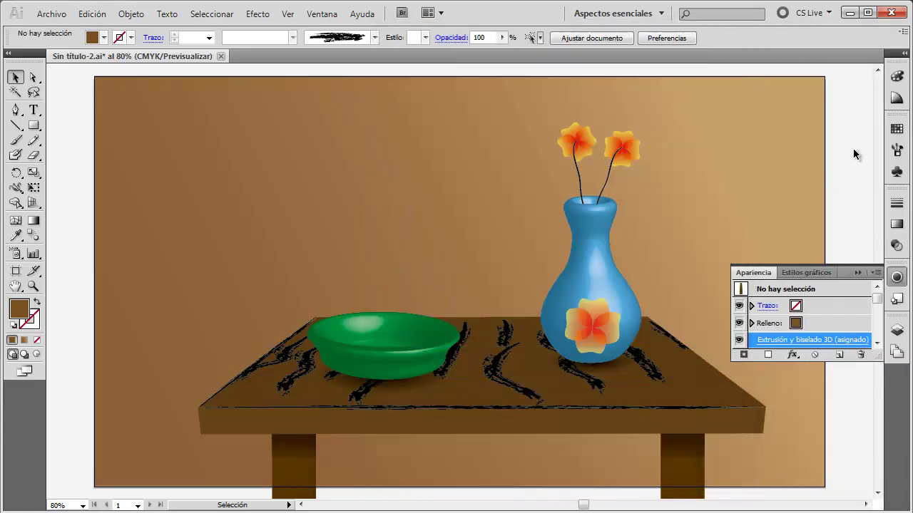
click(688, 383)
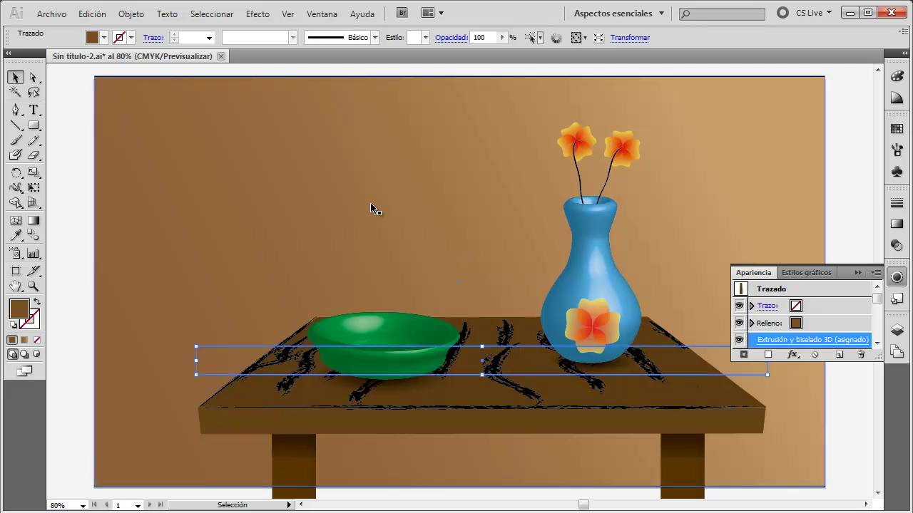
key(ctrl+z)
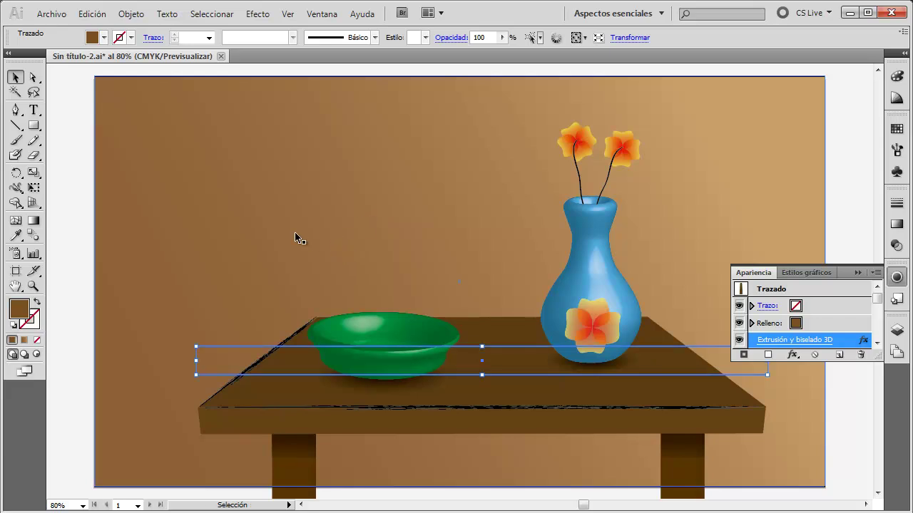
click(73, 163)
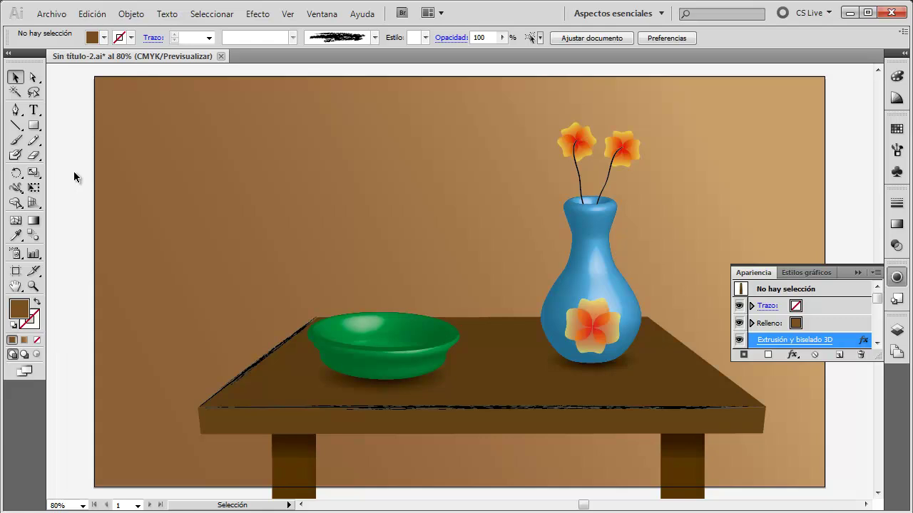
Draw a rectangle on the upper-left wall and fill it yellow-orange
click(34, 125)
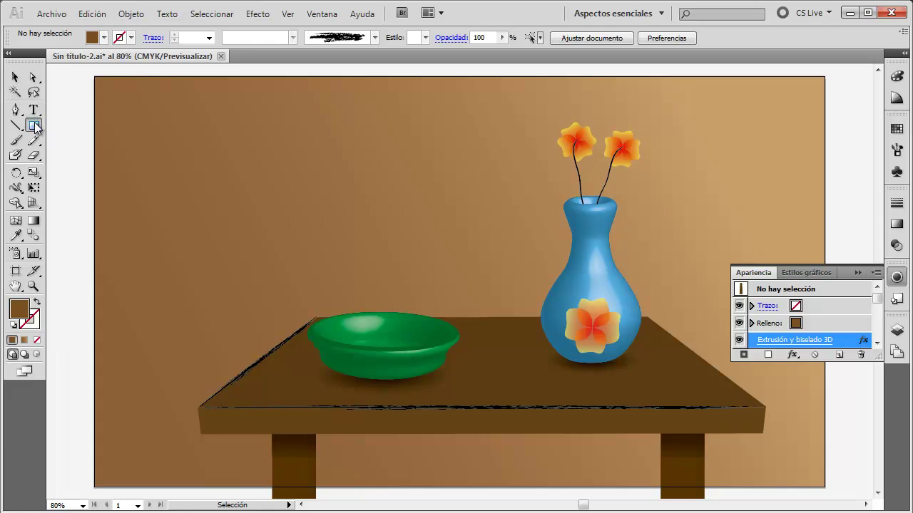
drag(143, 100, 311, 274)
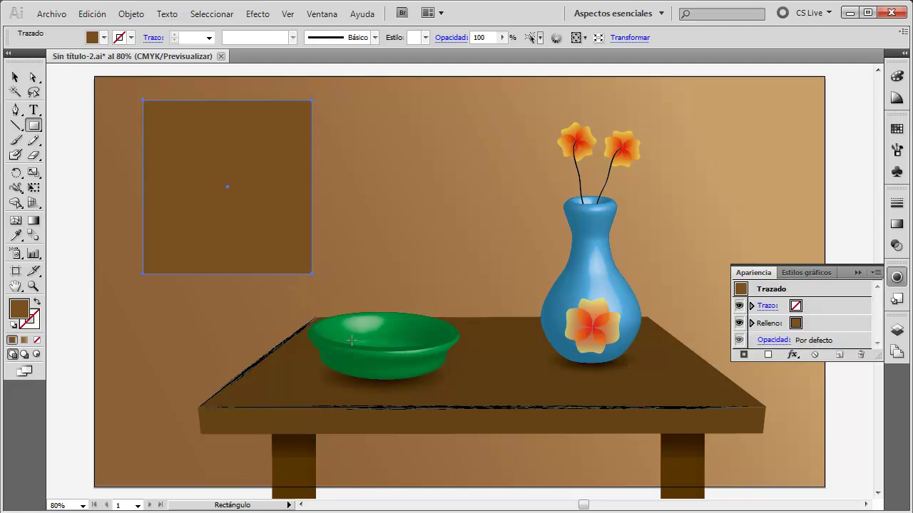
click(105, 37)
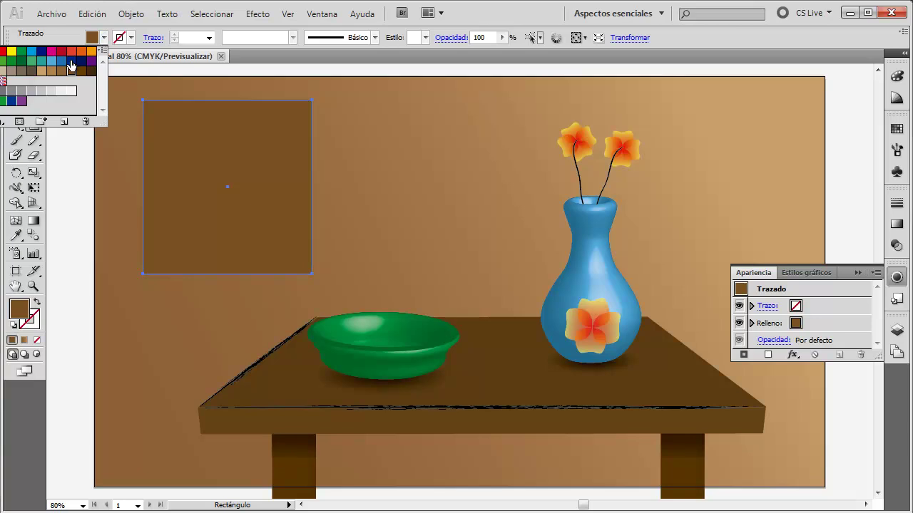
click(51, 61)
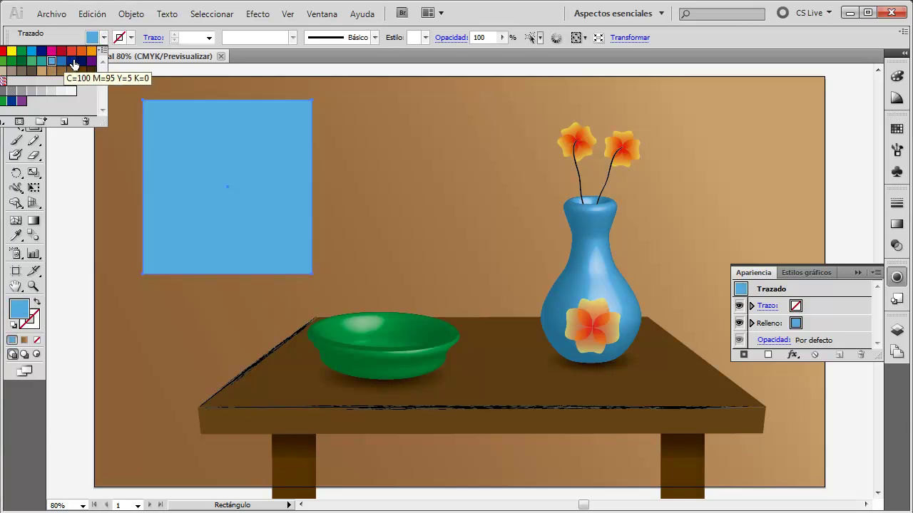
click(73, 61)
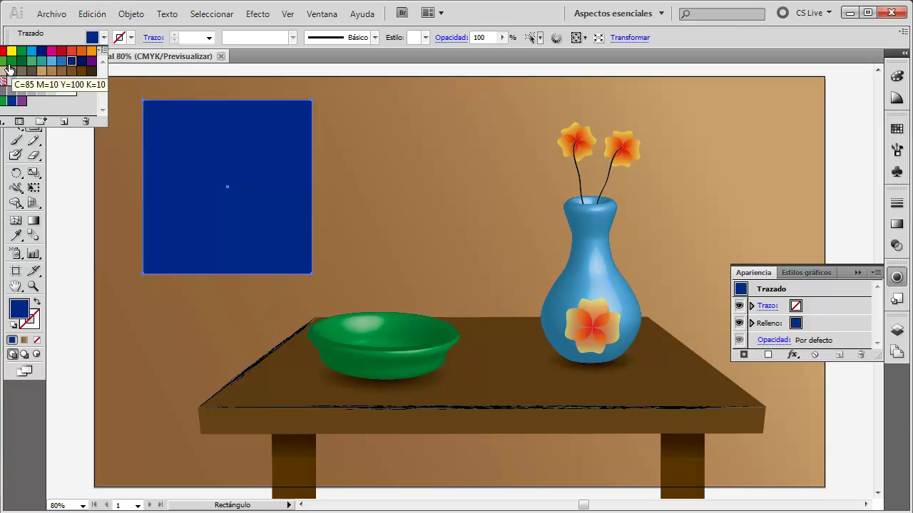
click(3, 102)
click(91, 51)
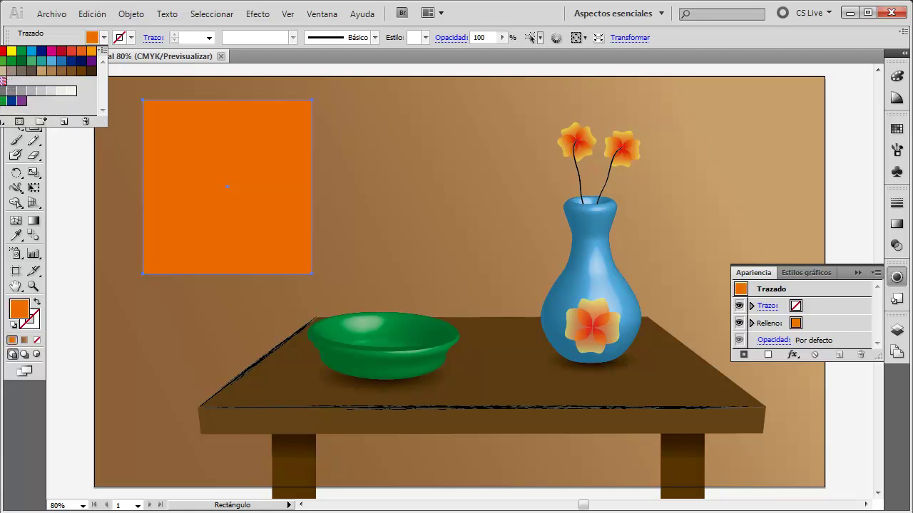
click(91, 51)
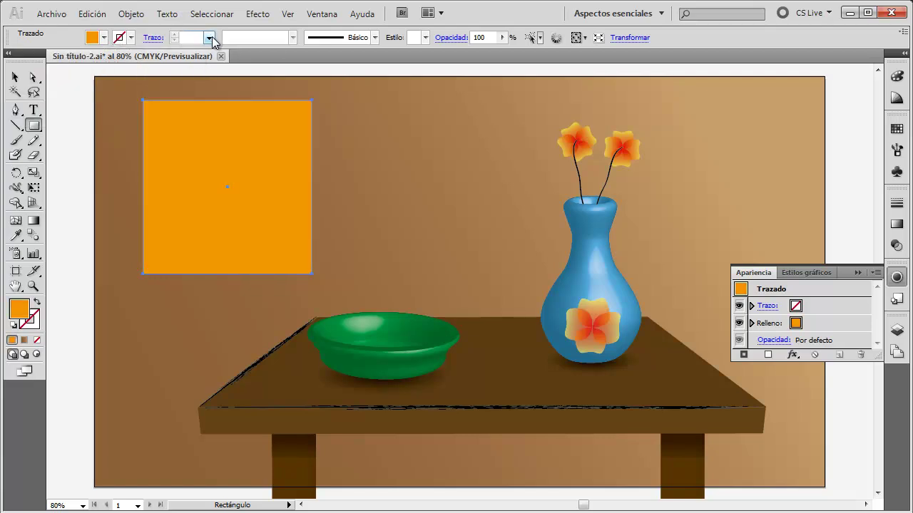
Give the orange rectangle a 1 pt black outline
click(209, 38)
click(189, 80)
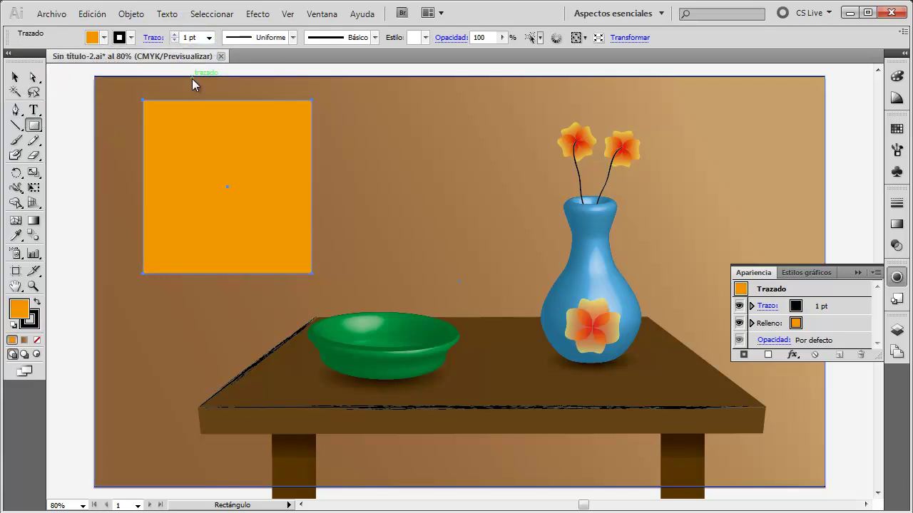
click(16, 77)
click(71, 117)
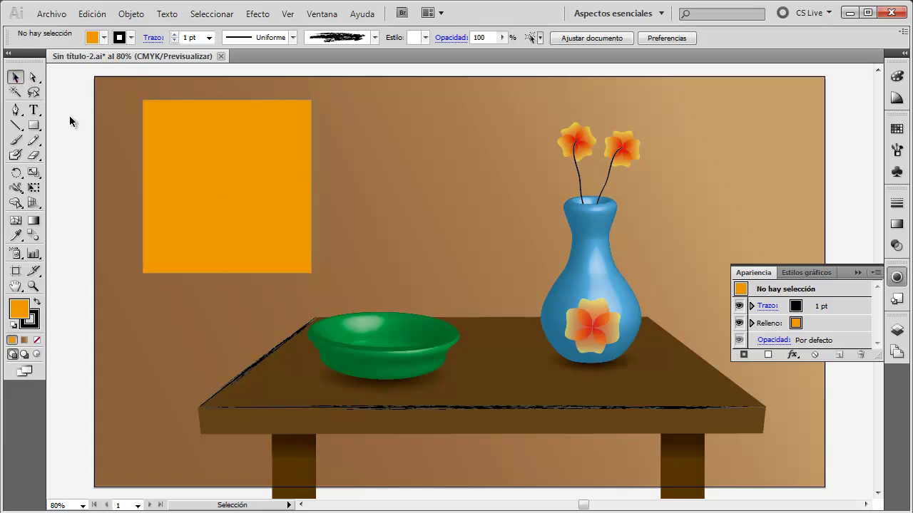
click(185, 179)
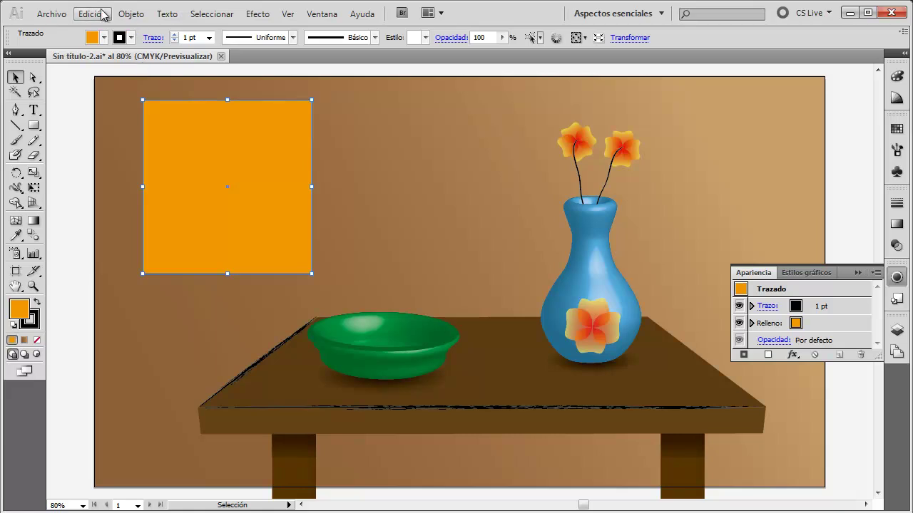
click(92, 13)
click(112, 83)
click(96, 13)
click(111, 98)
drag(484, 234, 251, 139)
drag(311, 99, 271, 128)
click(371, 184)
click(284, 191)
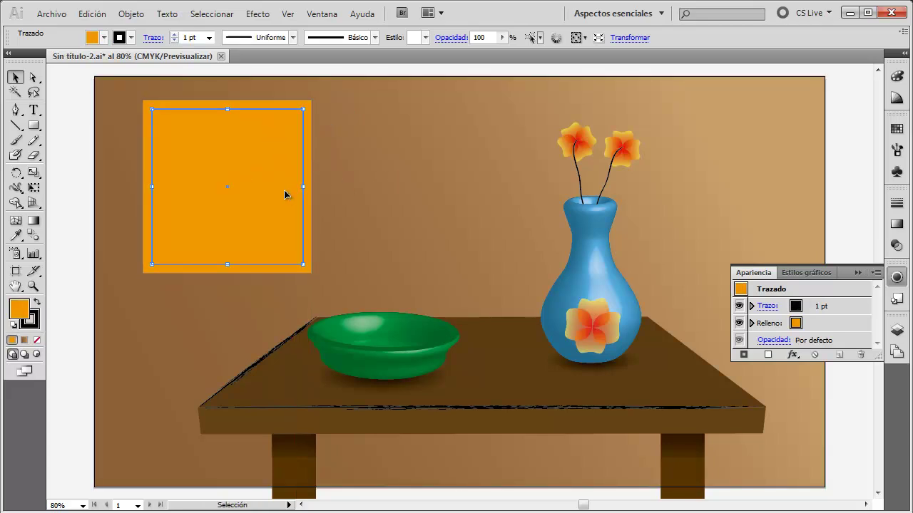
click(209, 37)
click(193, 103)
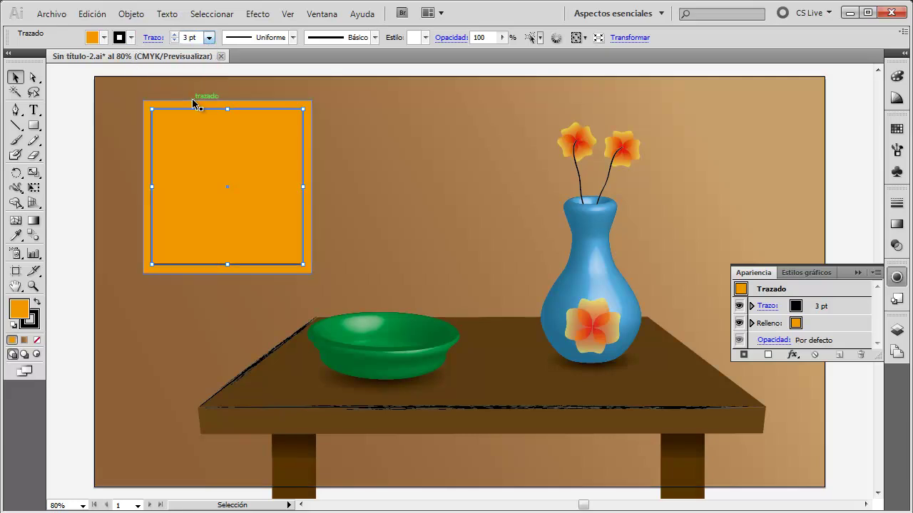
click(105, 38)
click(38, 63)
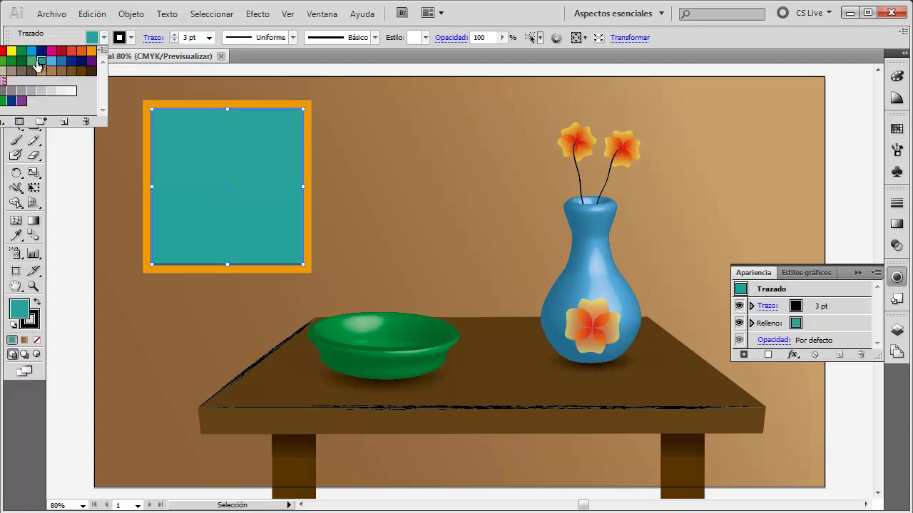
click(33, 63)
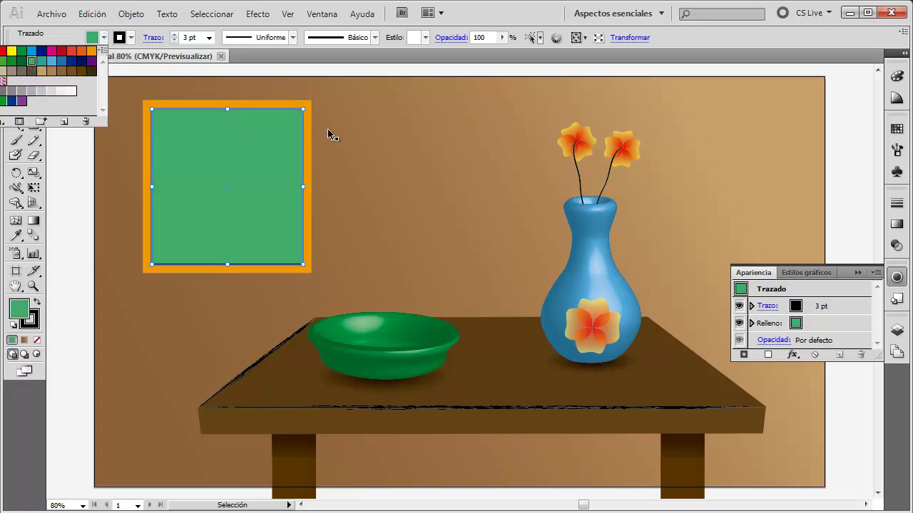
click(422, 195)
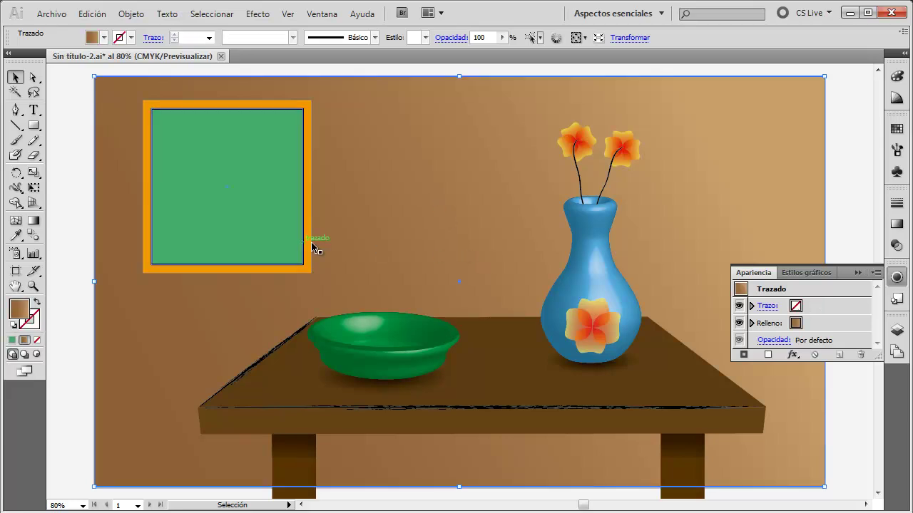
click(272, 238)
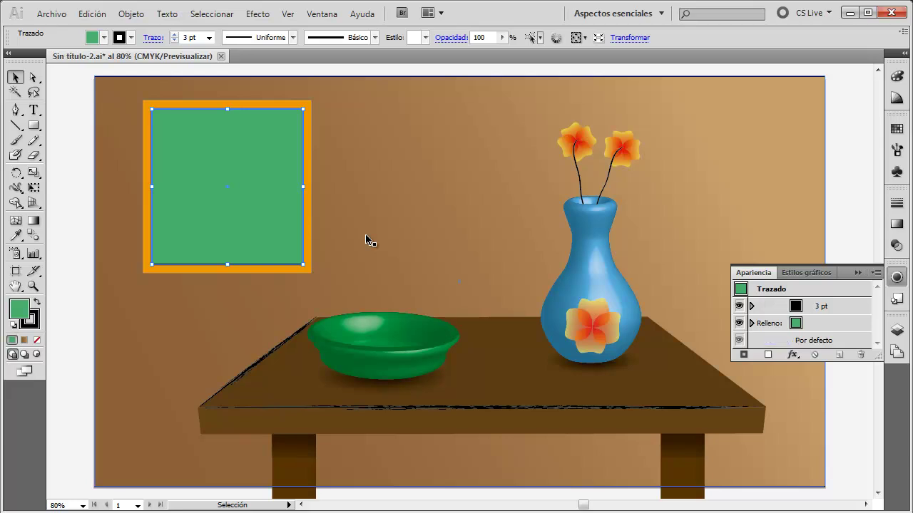
key(Delete)
Draw a thin bar along the orange square's top and slant its bottom corners inward into a trapezoid
click(33, 125)
drag(142, 99, 311, 115)
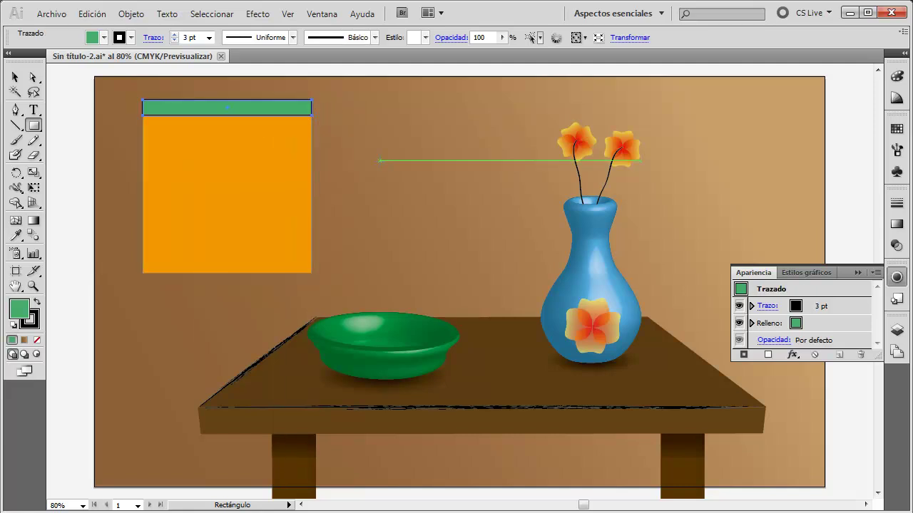
click(32, 77)
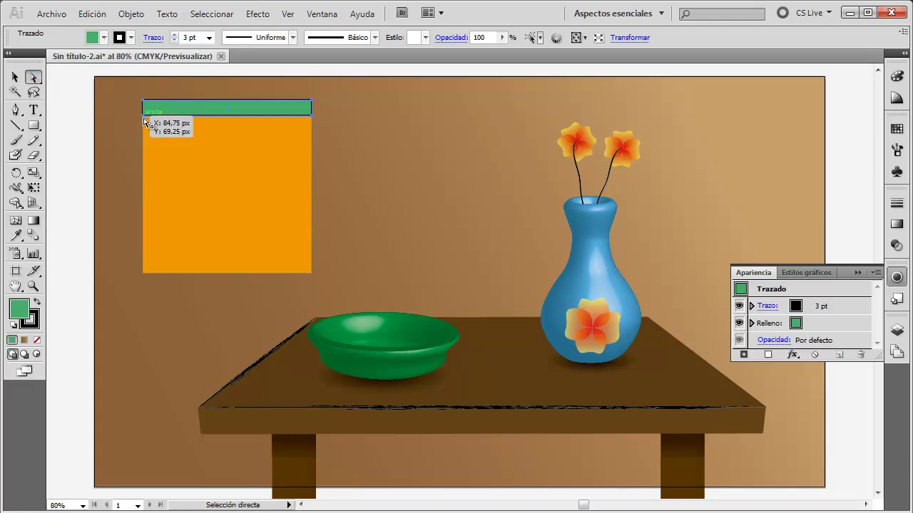
click(143, 116)
drag(145, 118, 158, 115)
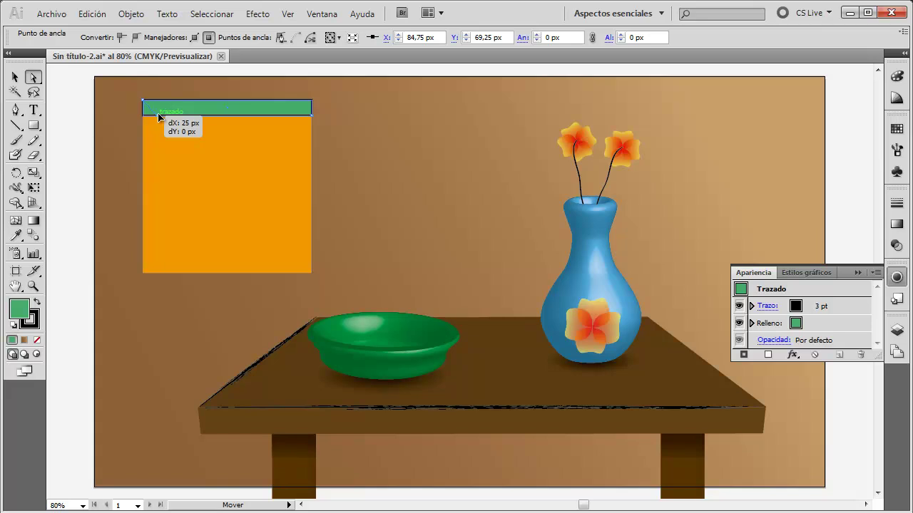
drag(159, 116, 160, 115)
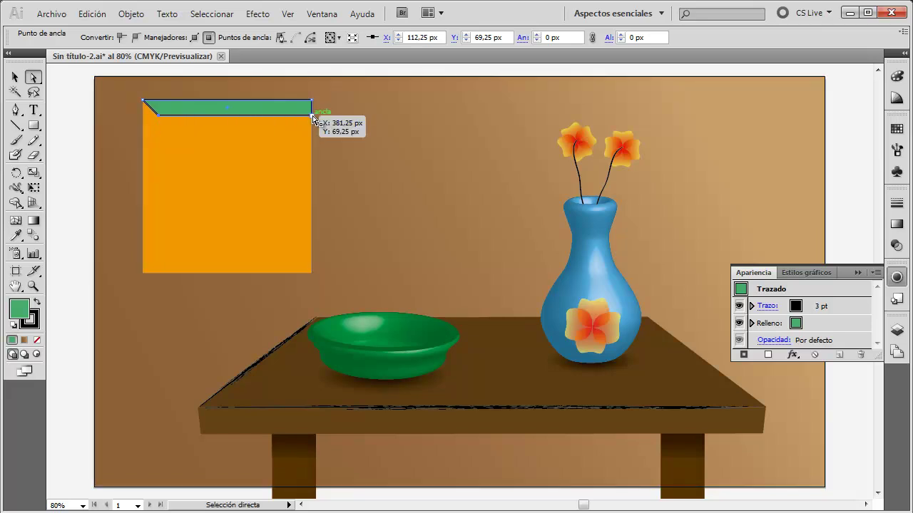
drag(312, 117, 293, 114)
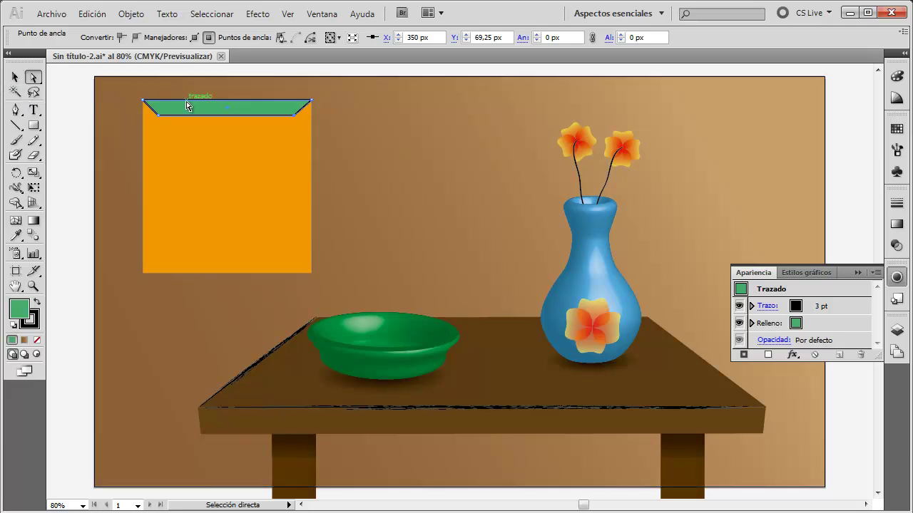
Copy and paste the green strip, then delete the misplaced copy
click(91, 14)
click(115, 88)
click(91, 13)
click(120, 94)
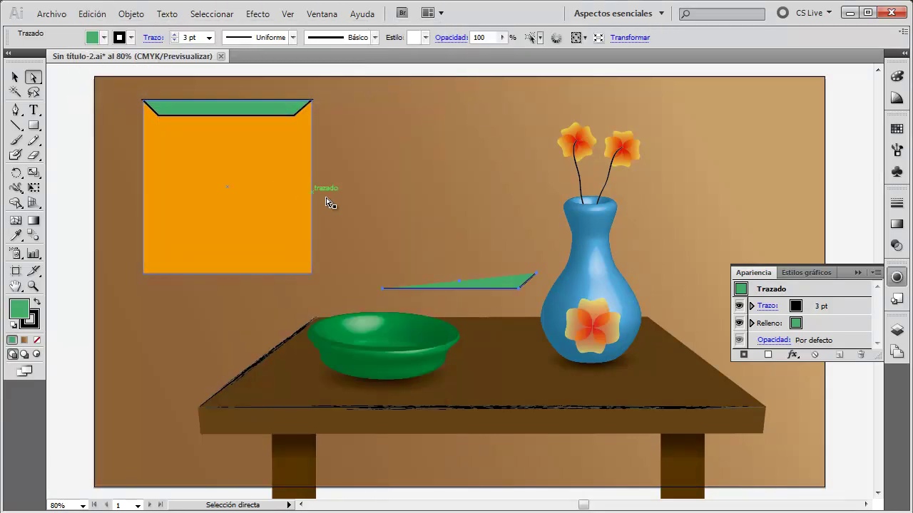
drag(478, 286, 246, 189)
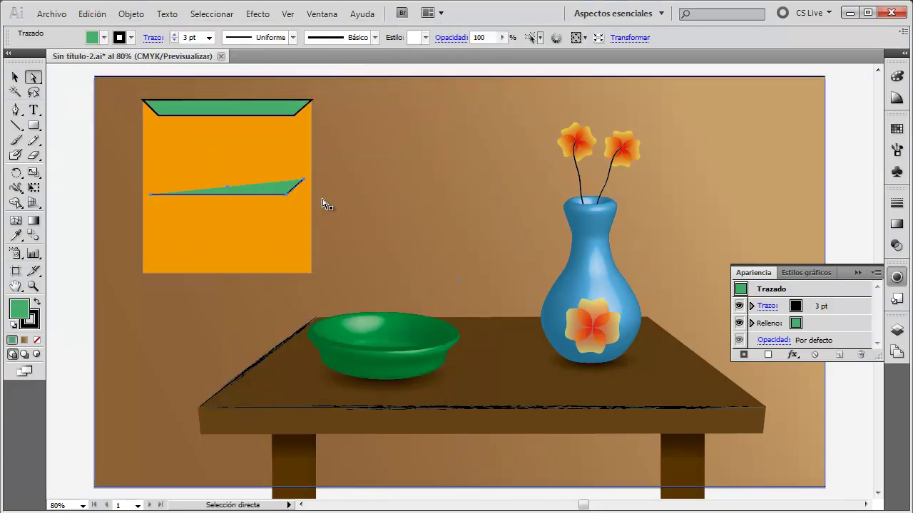
key(Delete)
Paste another copy of the top strip and place it across the orange square's middle
click(198, 112)
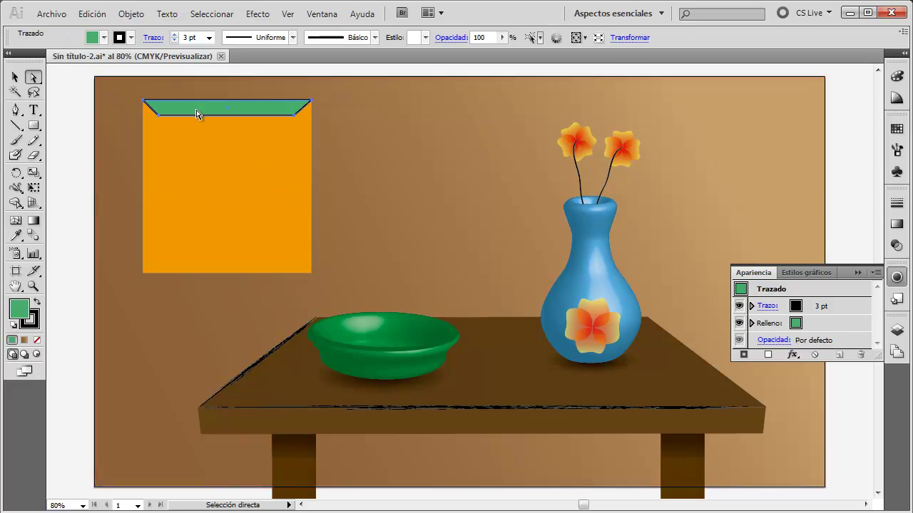
click(91, 14)
click(108, 83)
click(94, 14)
click(109, 98)
drag(418, 280, 303, 175)
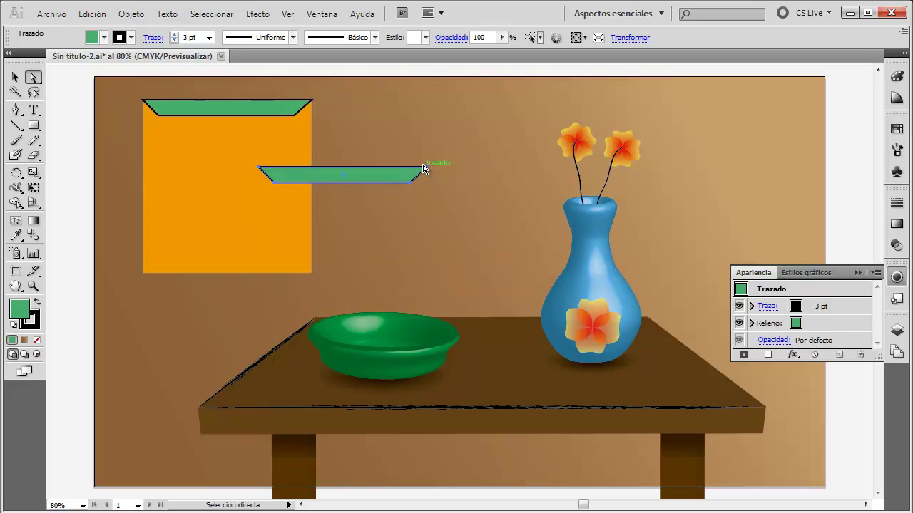
click(17, 77)
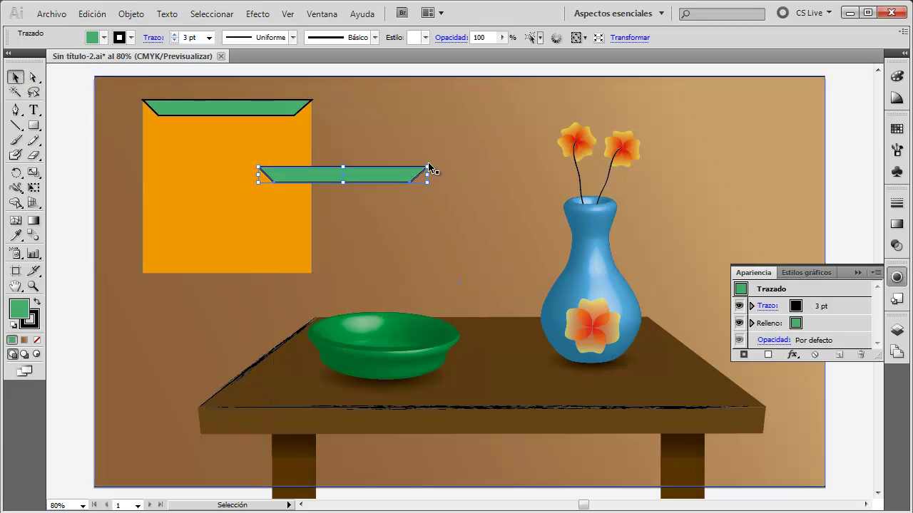
drag(427, 169, 422, 198)
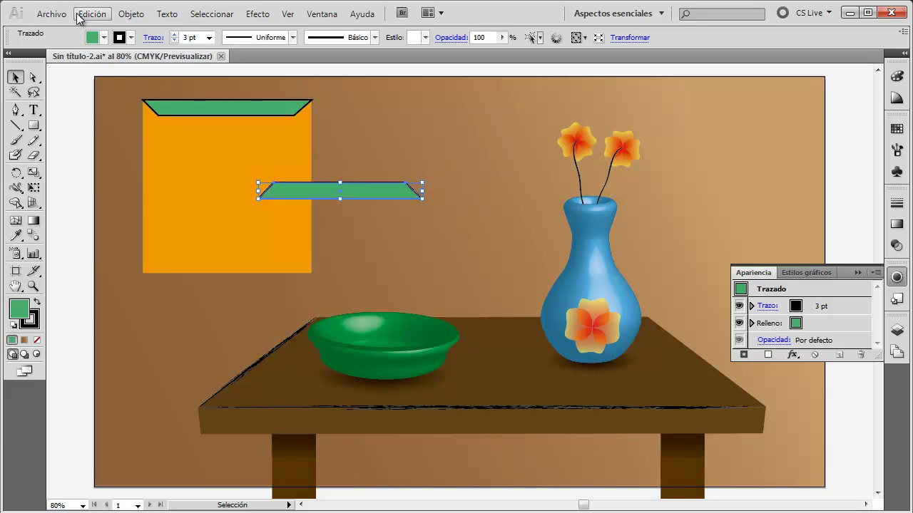
Move the green bar to the picture's bottom and stretch it to fit the bottom edge
drag(360, 192, 248, 270)
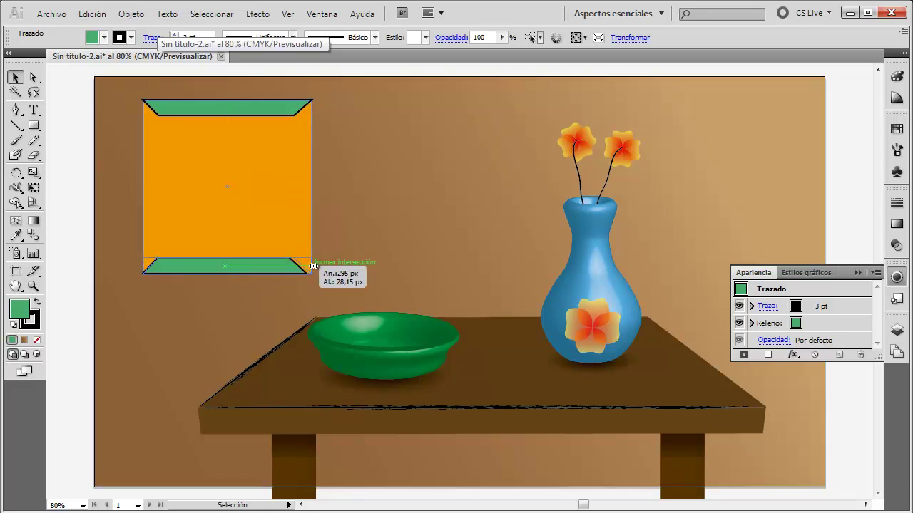
drag(313, 266, 312, 266)
click(386, 254)
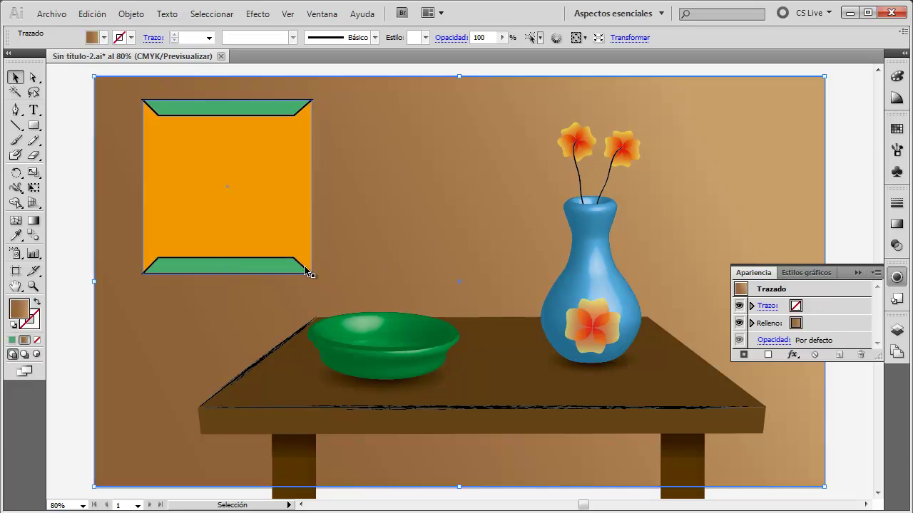
click(282, 265)
Set the stroke to None on the top and bottom green bars to remove their black outlines
click(178, 100)
click(209, 38)
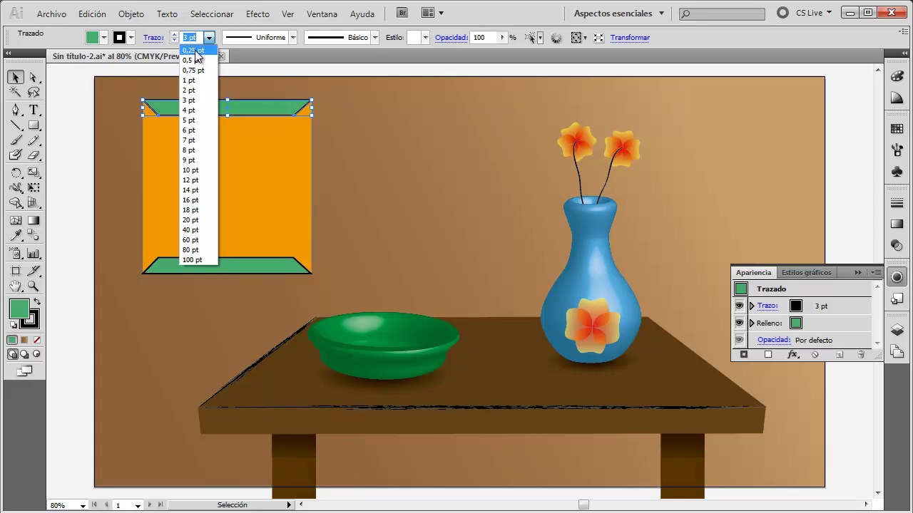
click(132, 39)
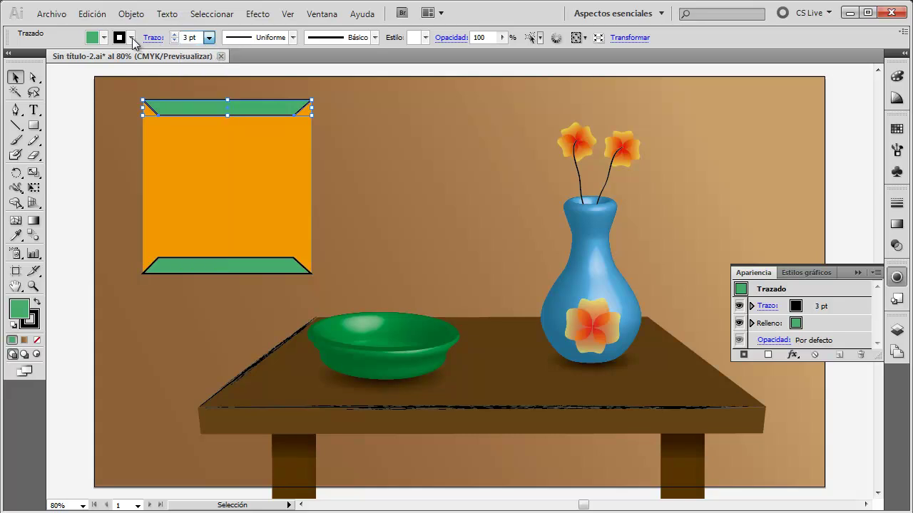
click(2, 52)
click(159, 215)
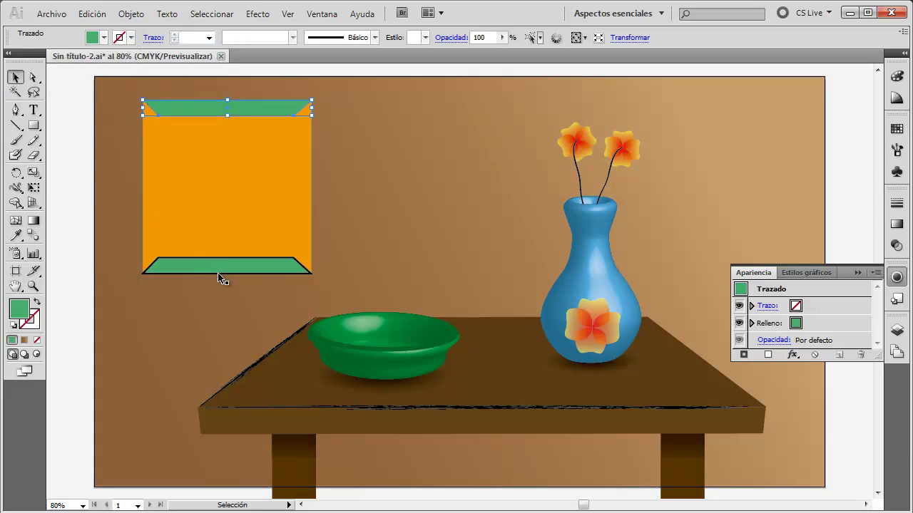
click(221, 269)
click(132, 38)
click(2, 52)
click(400, 201)
click(344, 221)
Copy the top green bar, paste it onto the orange picture and start rotating it
click(226, 112)
click(92, 13)
click(111, 83)
click(92, 14)
click(114, 99)
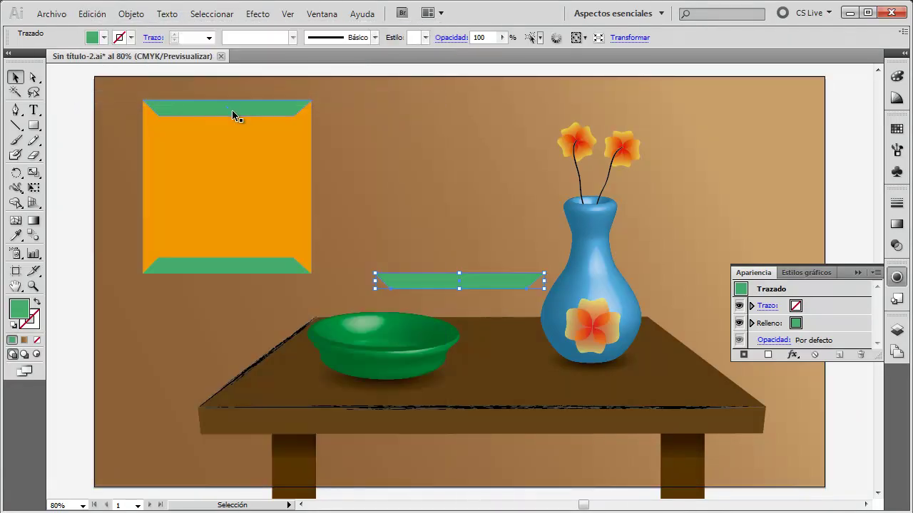
mouse_move(476, 283)
mouse_down()
mouse_move(376, 187)
mouse_move(244, 180)
mouse_up()
mouse_move(310, 172)
mouse_down()
mouse_move(208, 145)
mouse_move(221, 142)
mouse_up()
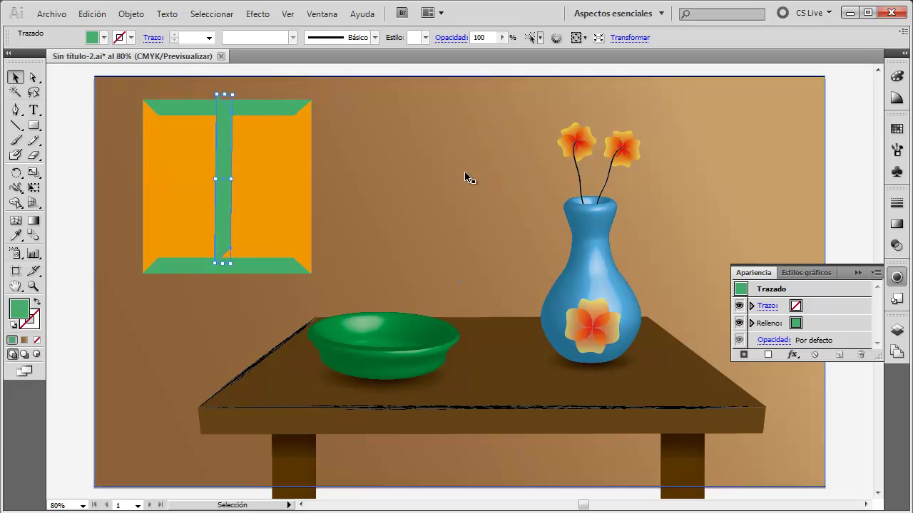
Undo the earlier rotation and turn the copied bar 90° to vertical
click(93, 14)
click(107, 27)
click(17, 173)
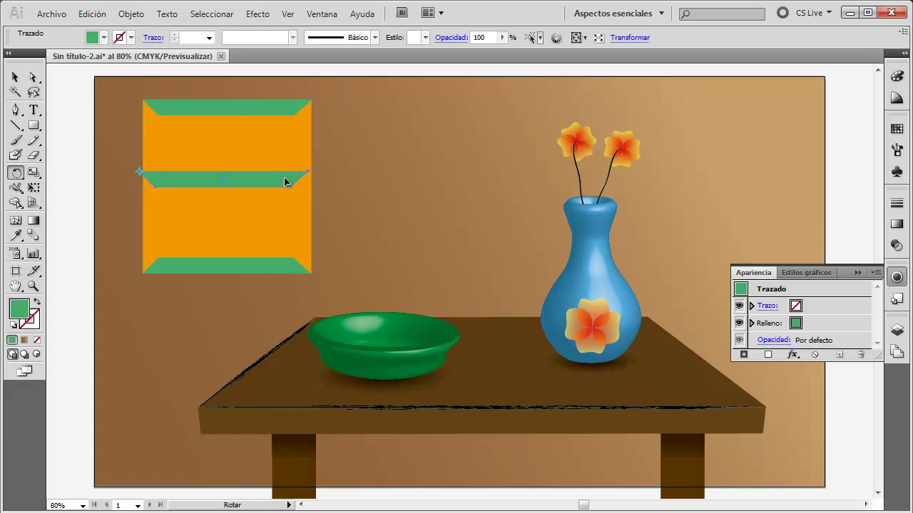
drag(280, 180, 143, 114)
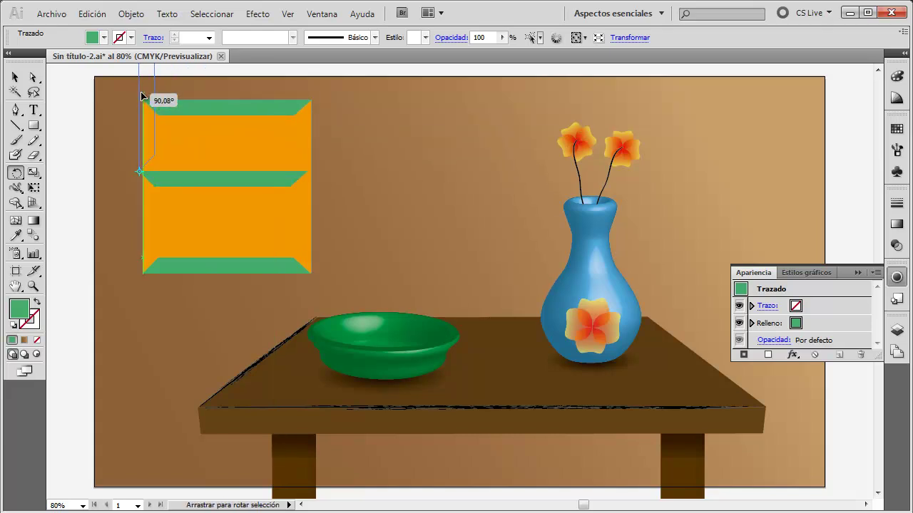
drag(141, 114, 140, 91)
Place the vertical bar along the picture's left edge and stretch it to the bottom
click(15, 76)
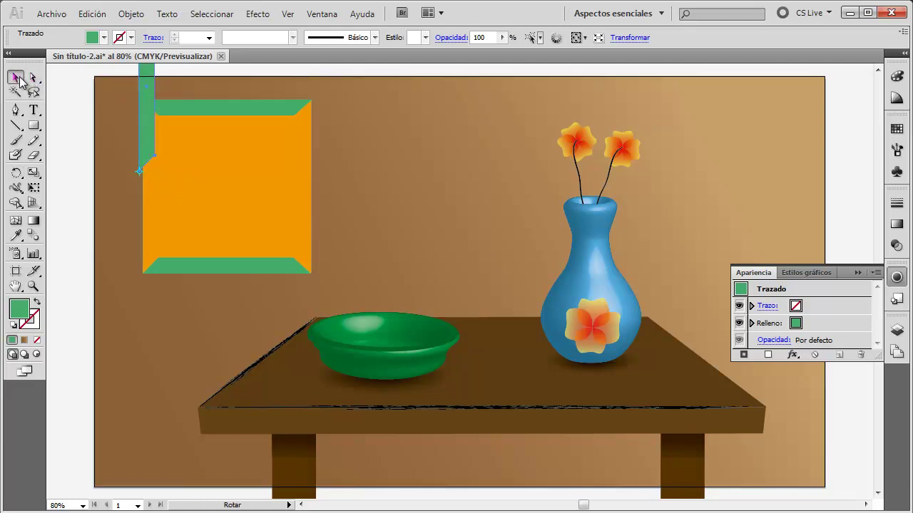
drag(146, 123, 156, 224)
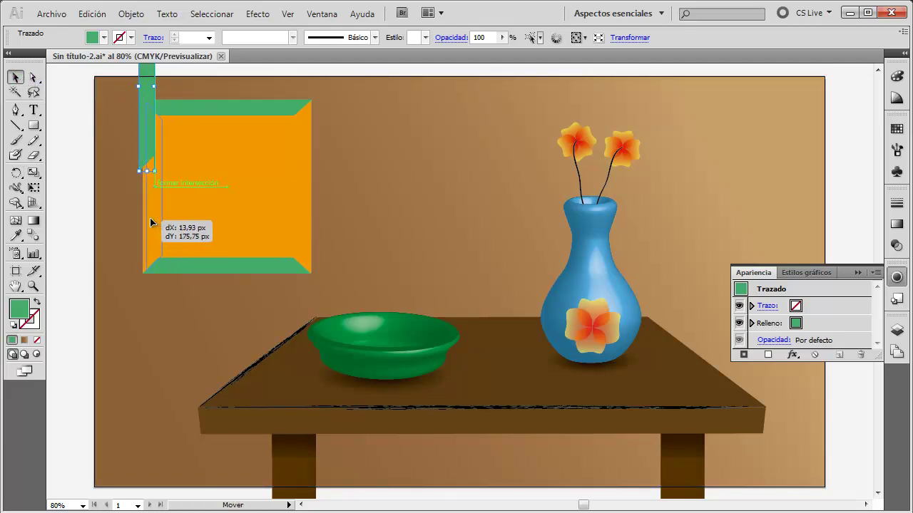
drag(150, 222, 151, 223)
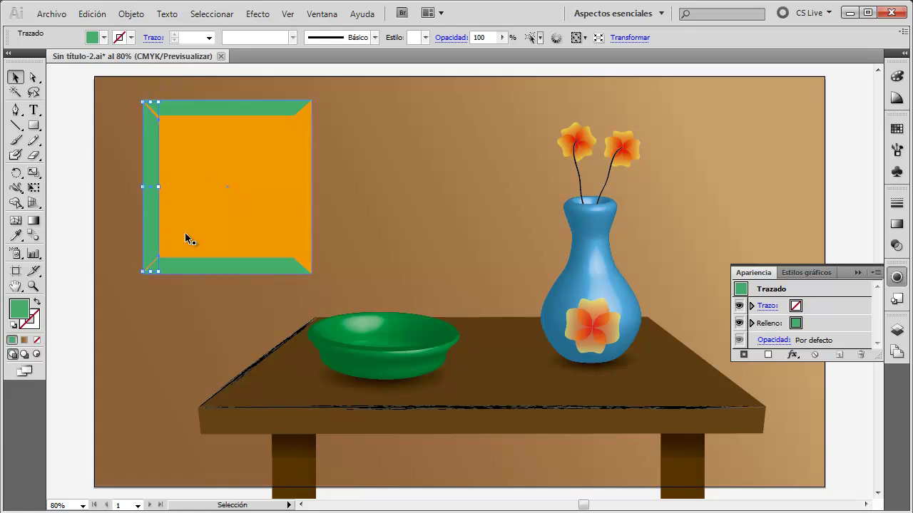
drag(151, 271, 150, 272)
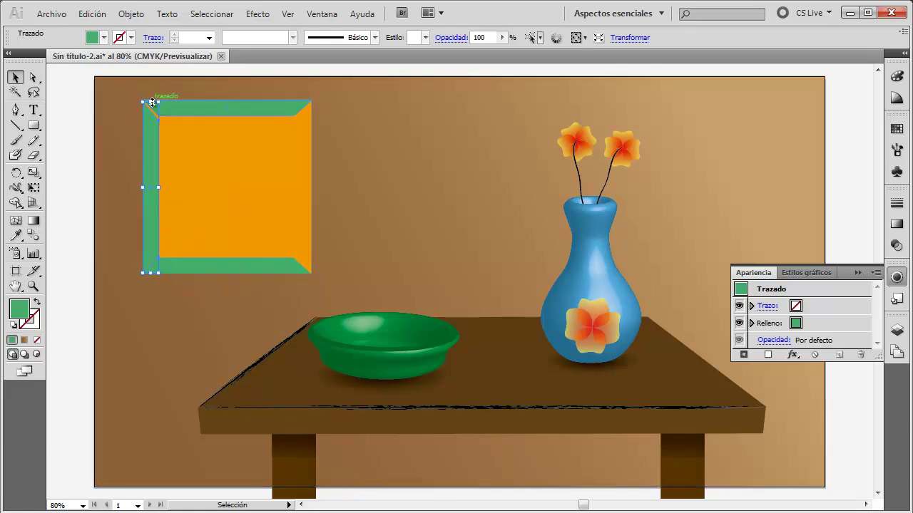
Resize the left bar's top and drag its inner top corner anchor into place
drag(152, 102, 151, 98)
click(385, 165)
click(152, 132)
key(a)
drag(160, 119, 166, 118)
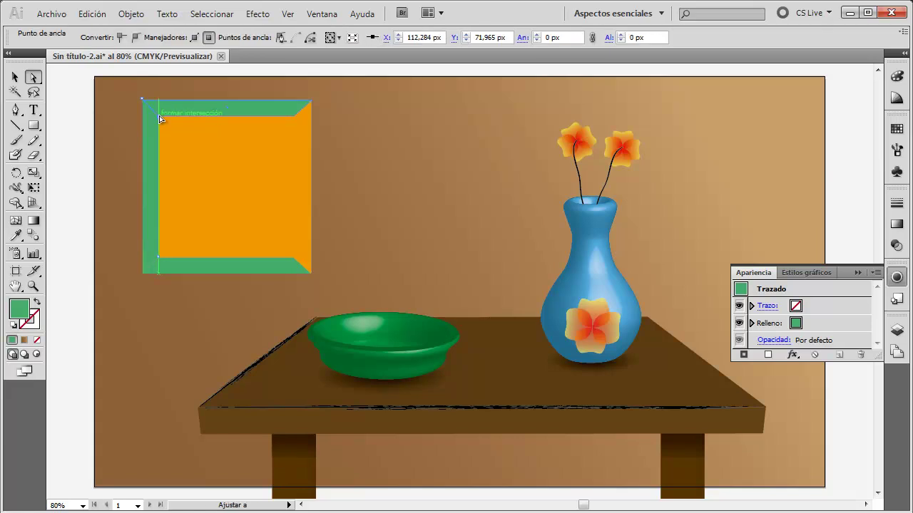
drag(165, 119, 157, 119)
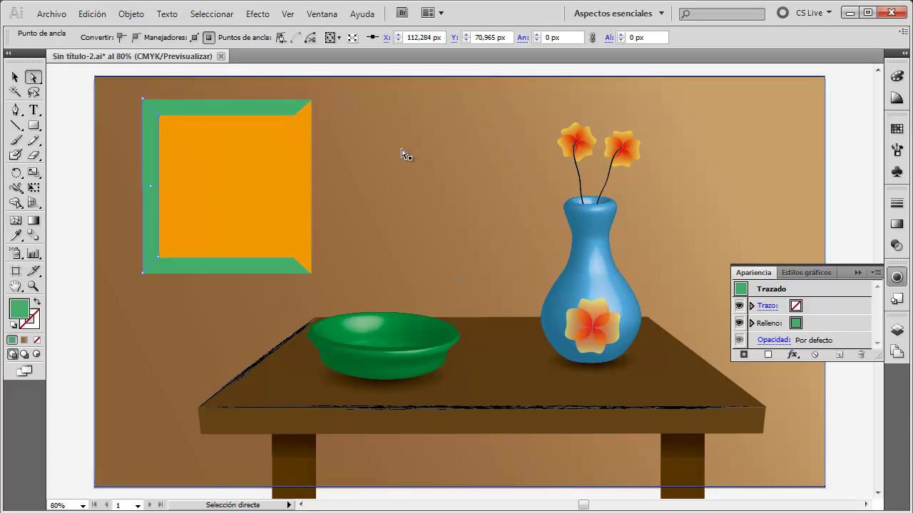
Select the left side's corner anchors and nudge its inner edge slightly left
click(405, 154)
click(158, 117)
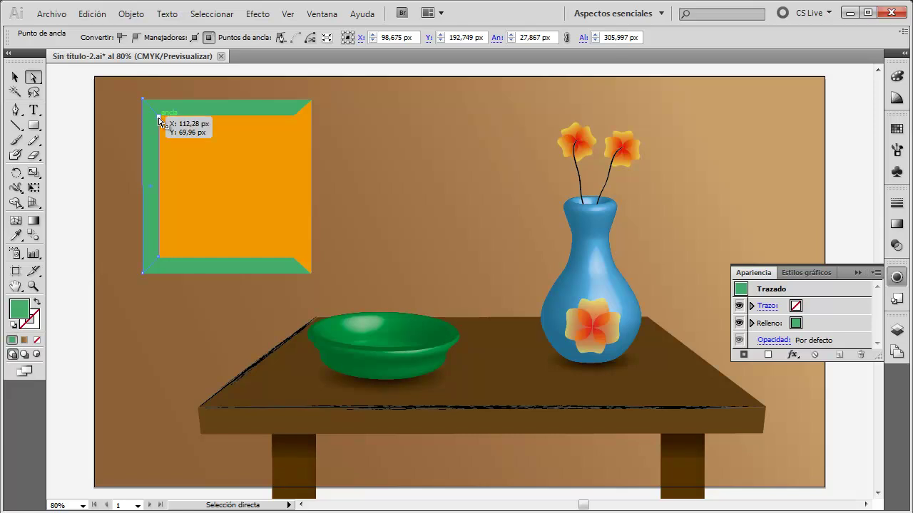
click(158, 121)
click(153, 260)
click(355, 264)
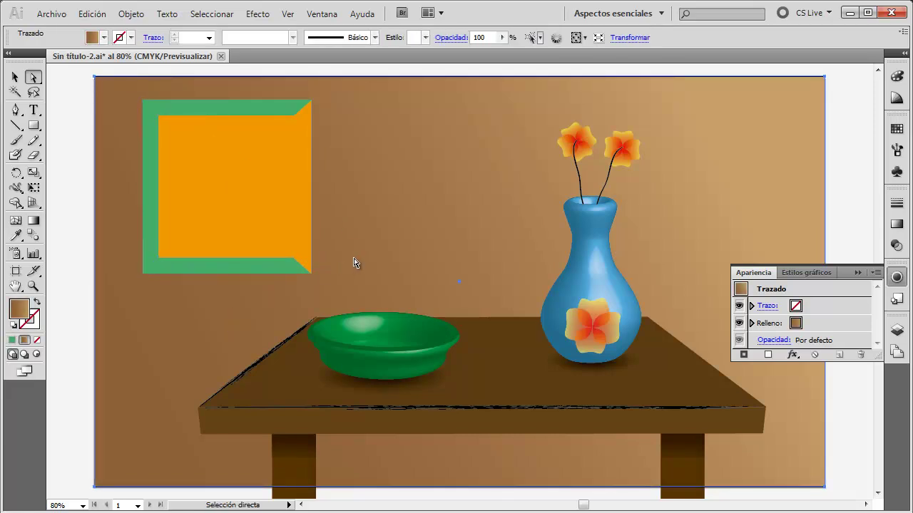
click(153, 122)
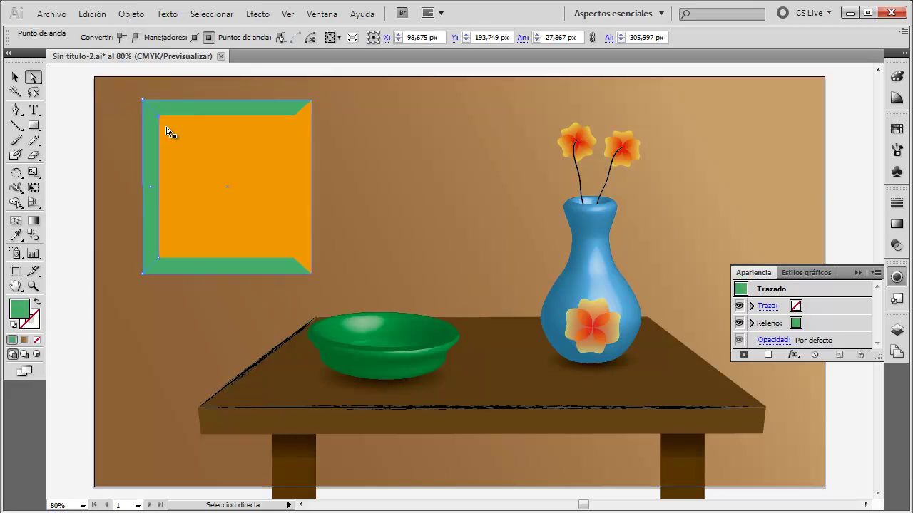
click(397, 163)
drag(164, 173, 158, 172)
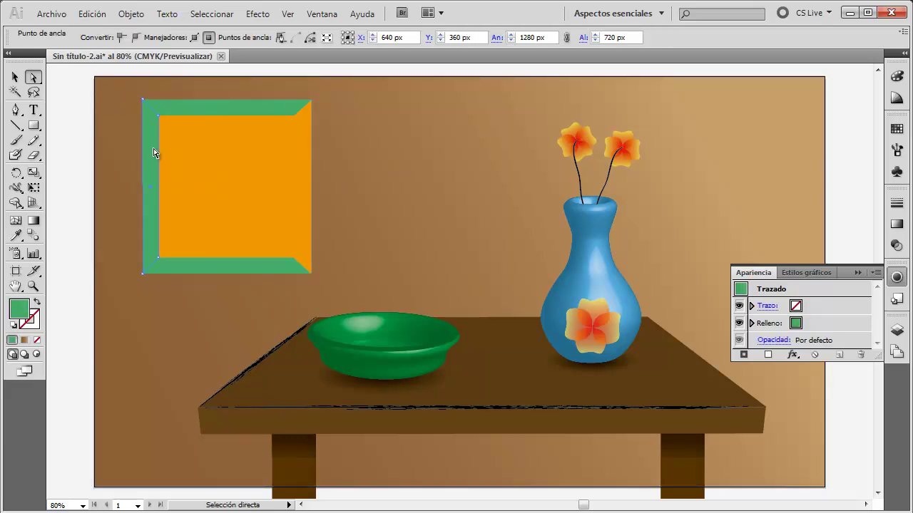
Move the left frame side to the right and resize it to the right edge
click(92, 14)
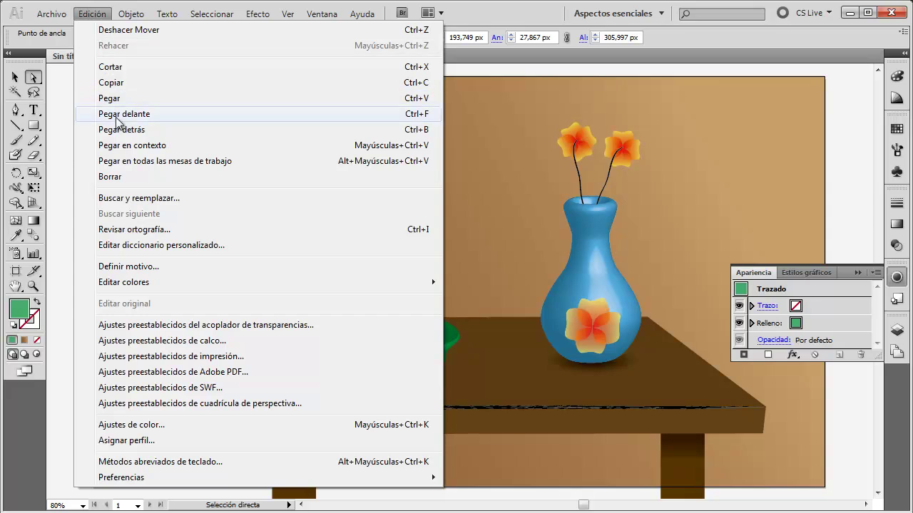
click(91, 14)
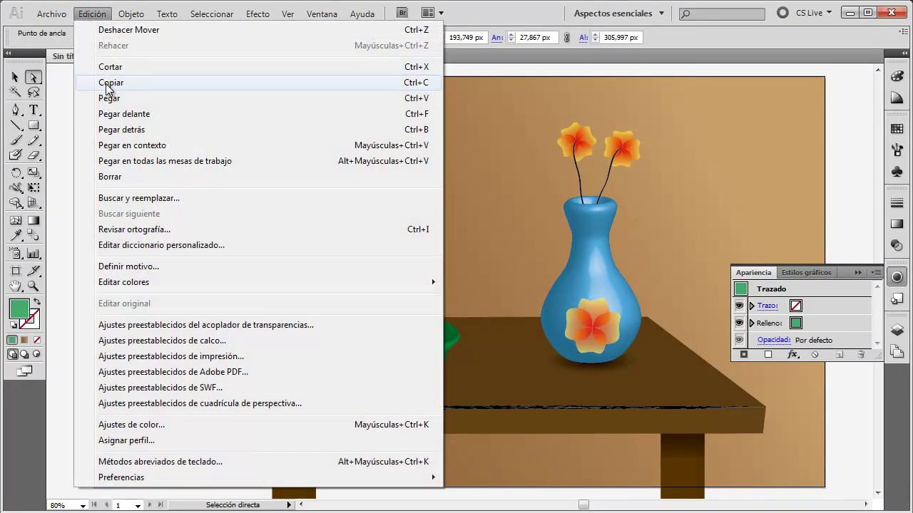
click(111, 99)
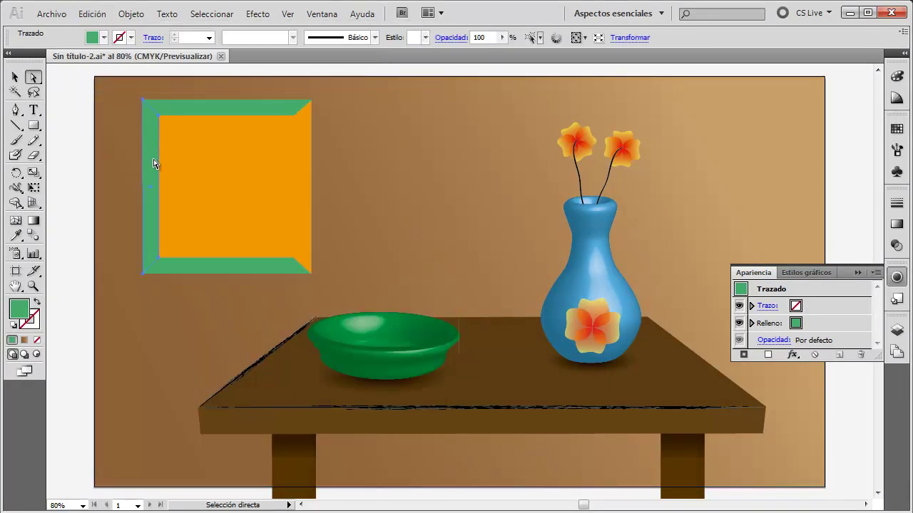
click(16, 77)
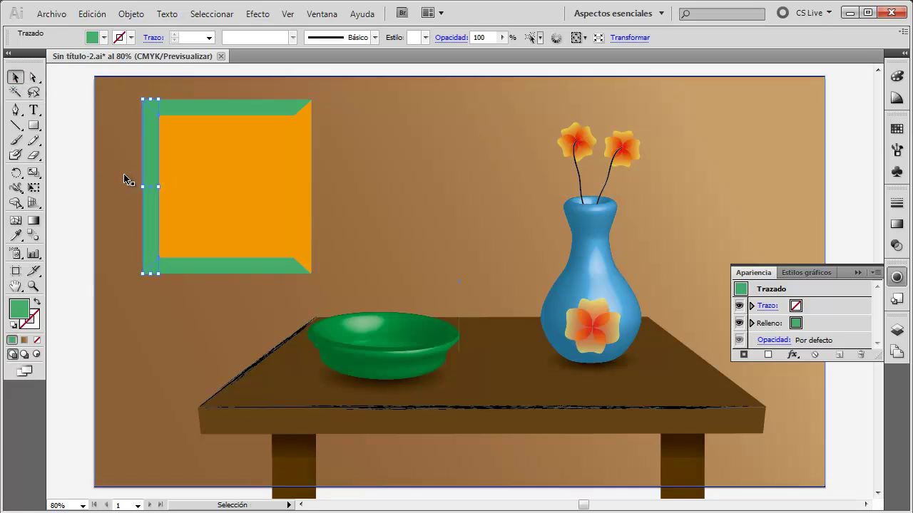
drag(152, 170, 288, 169)
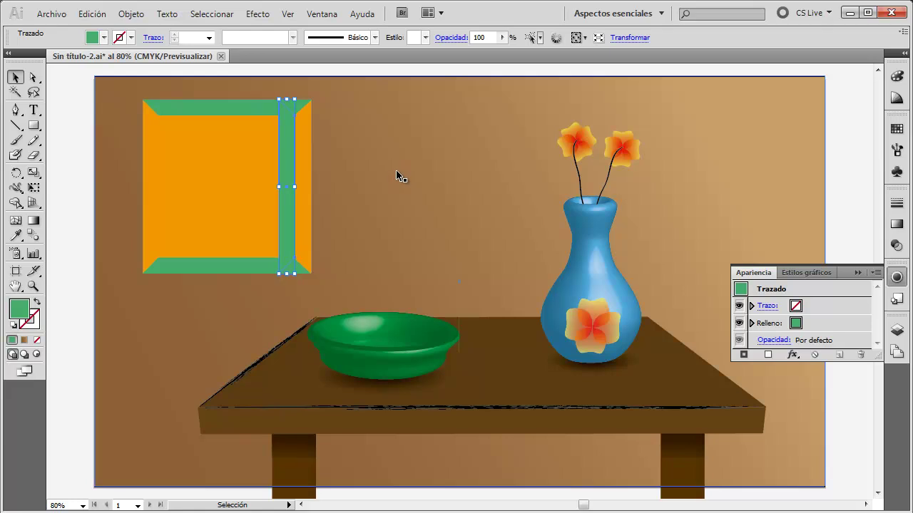
drag(279, 187, 311, 187)
Select the right-hand strip and stretch it to the frame edge
click(426, 214)
click(305, 219)
click(366, 220)
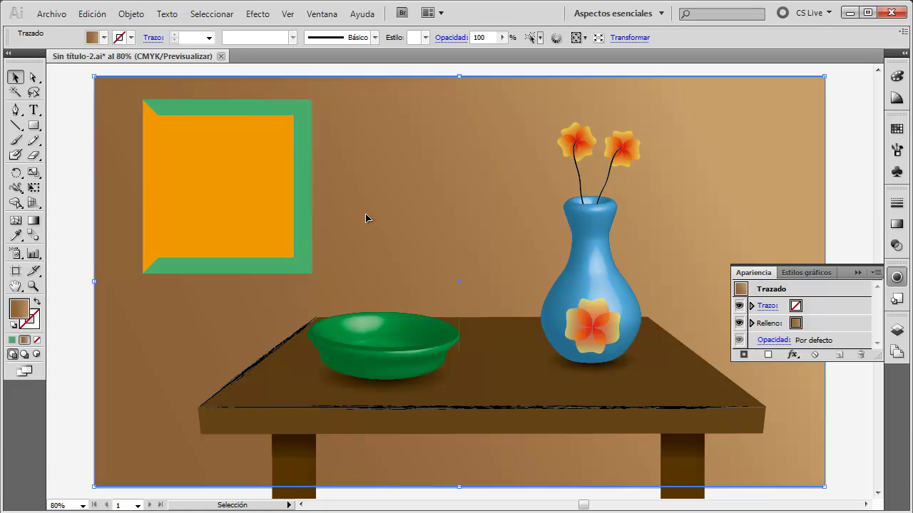
click(306, 224)
click(373, 204)
click(304, 108)
drag(303, 103, 303, 103)
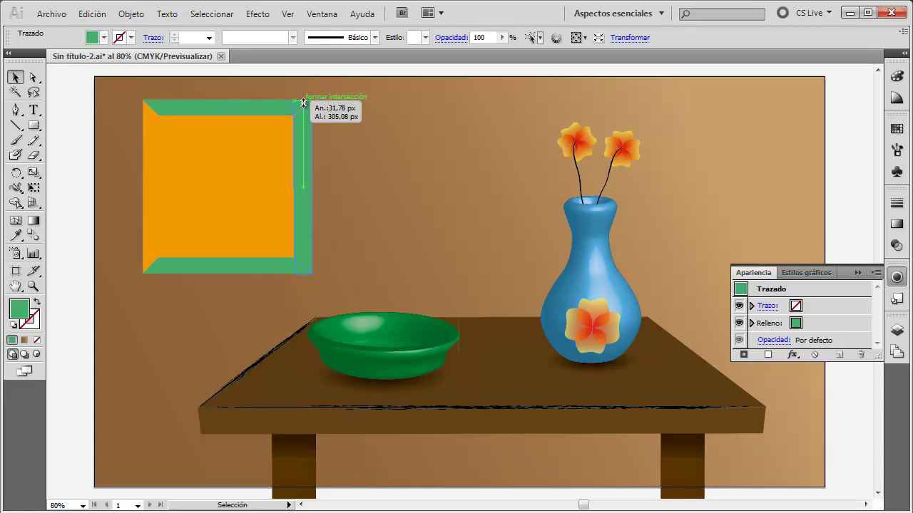
click(369, 146)
click(292, 125)
click(349, 141)
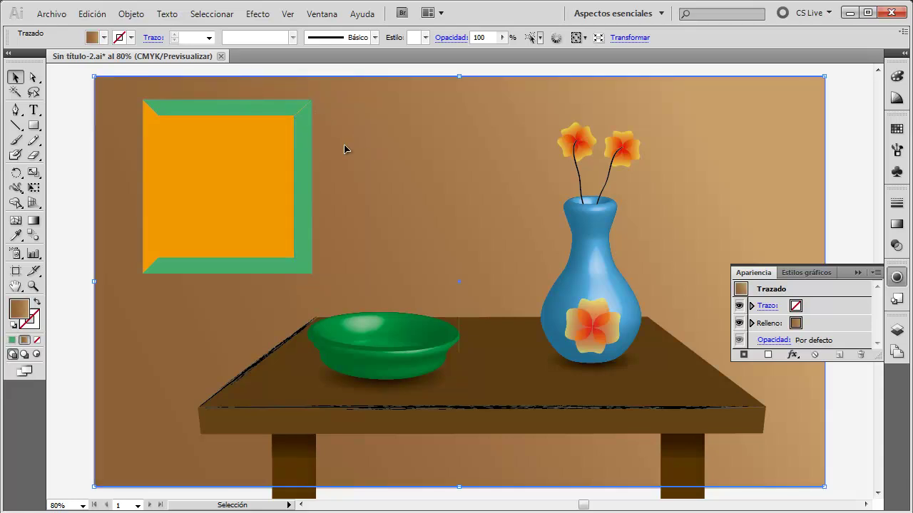
Paste a frame-side copy at the right edge, then undo to restore the left side
click(107, 98)
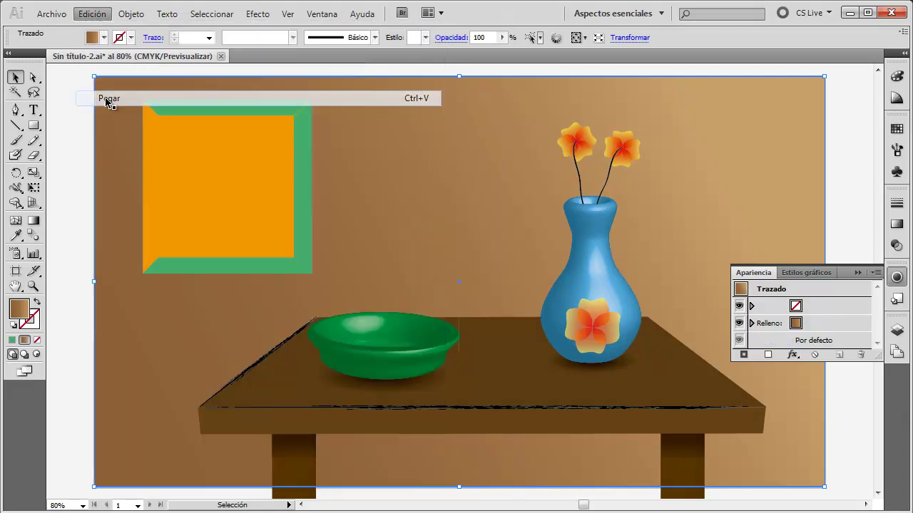
drag(461, 246, 319, 125)
click(432, 193)
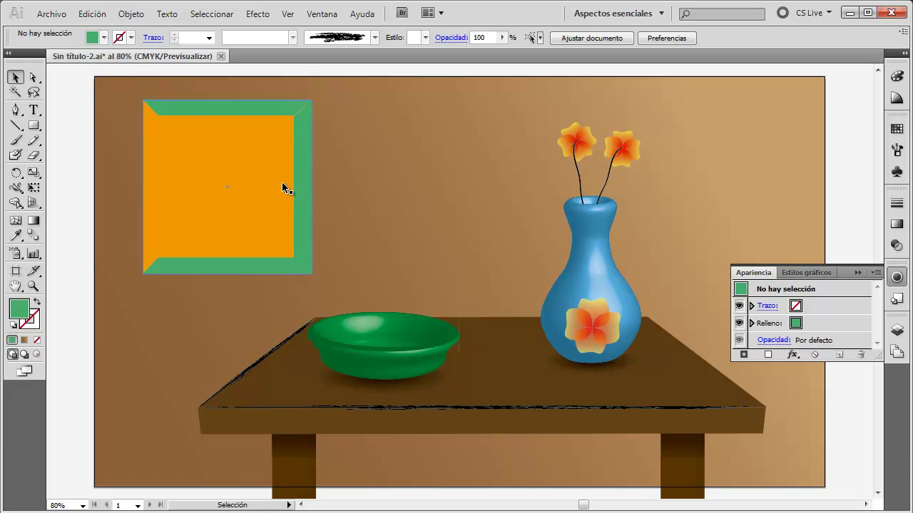
click(378, 180)
key(ctrl+shift+z)
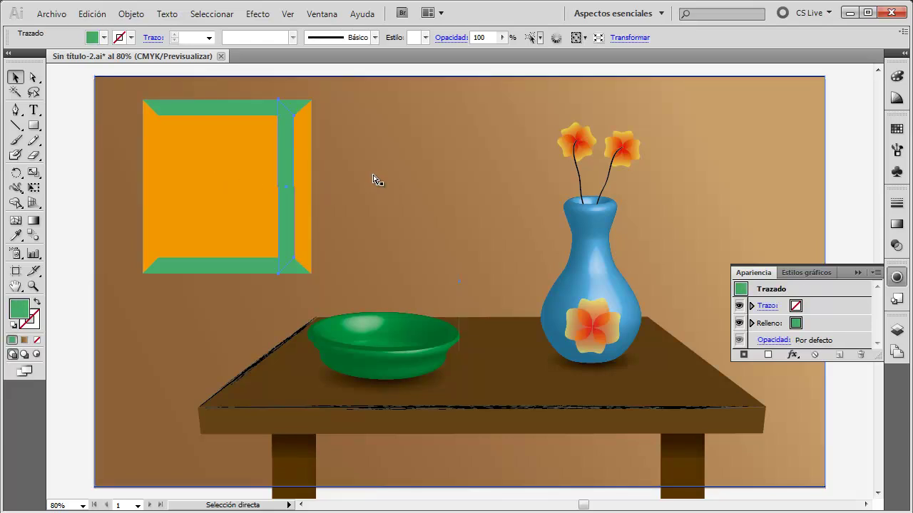
key(ctrl+z)
key(v)
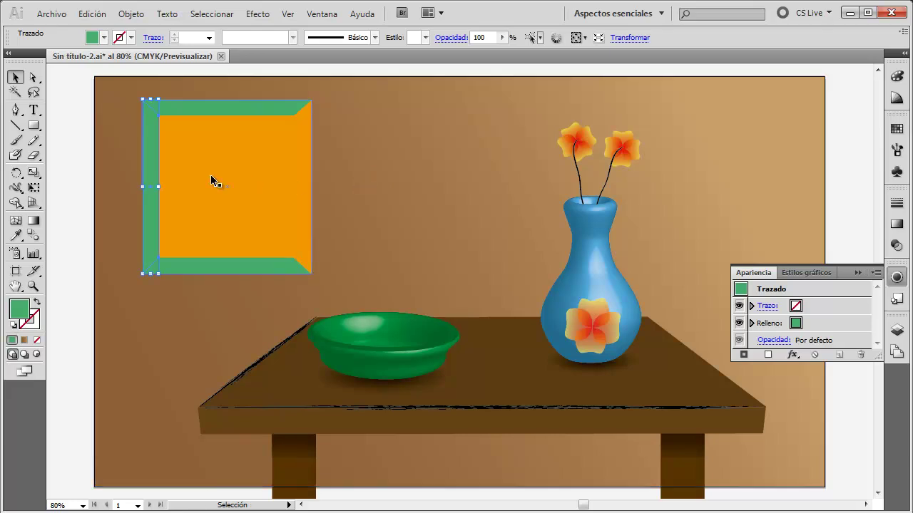
Paste the green strip, nudge it right, and flip and narrow it into the frame's right side
click(92, 14)
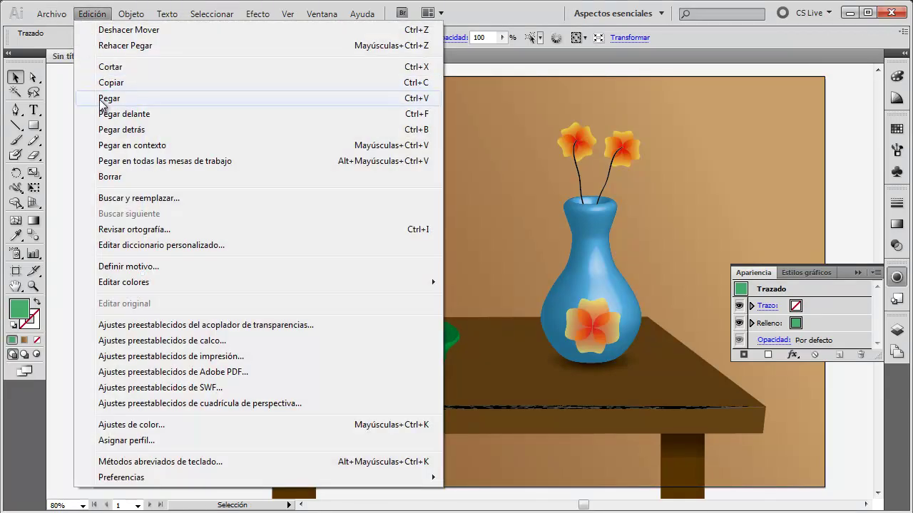
click(100, 98)
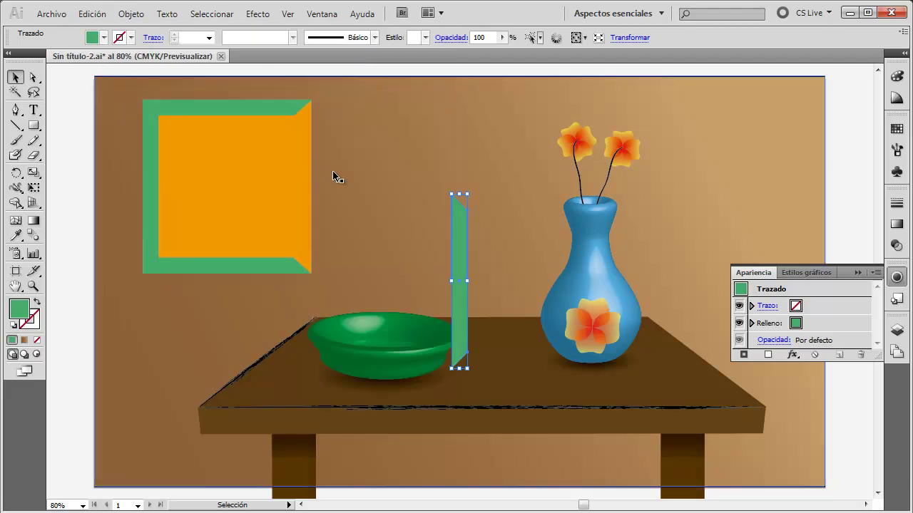
drag(460, 240, 321, 147)
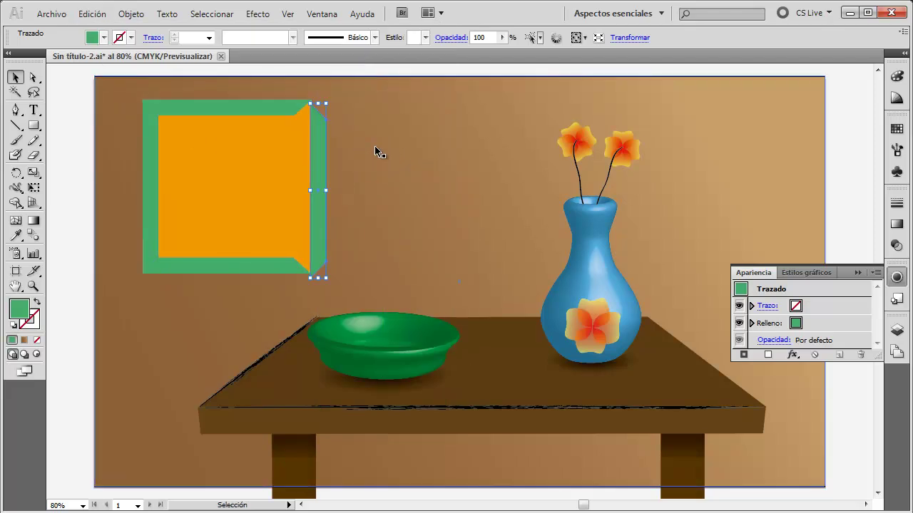
key(Right)
drag(326, 187, 297, 187)
click(353, 186)
click(294, 187)
click(376, 188)
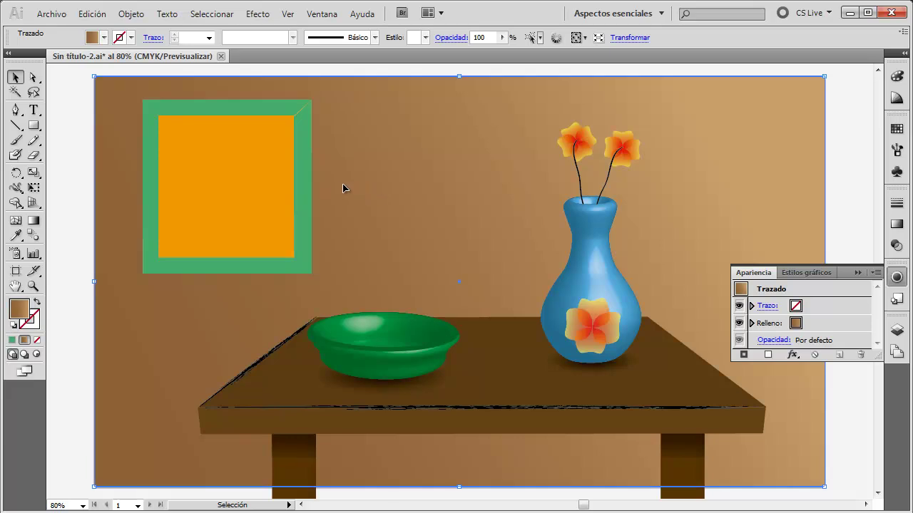
click(307, 155)
Fill the left frame strip with green and darken it with the Color panel's K slider
click(365, 175)
click(149, 189)
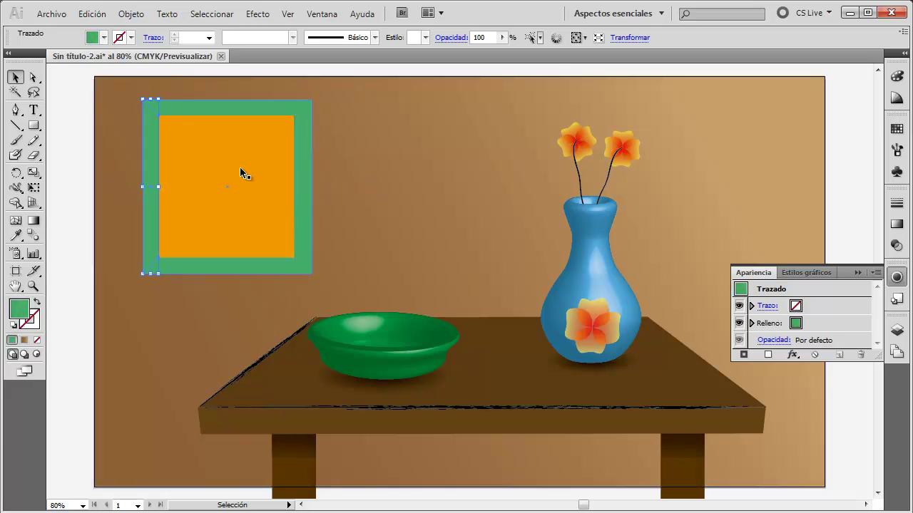
click(104, 37)
click(23, 61)
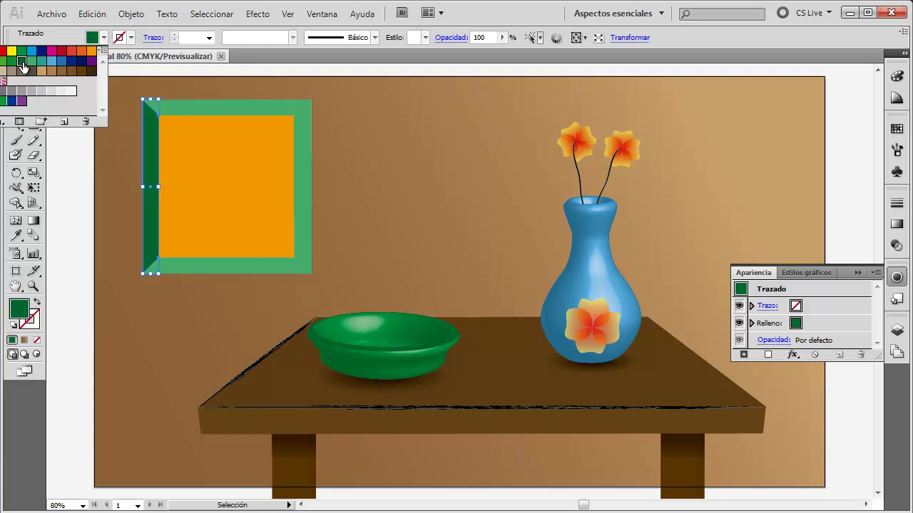
click(31, 61)
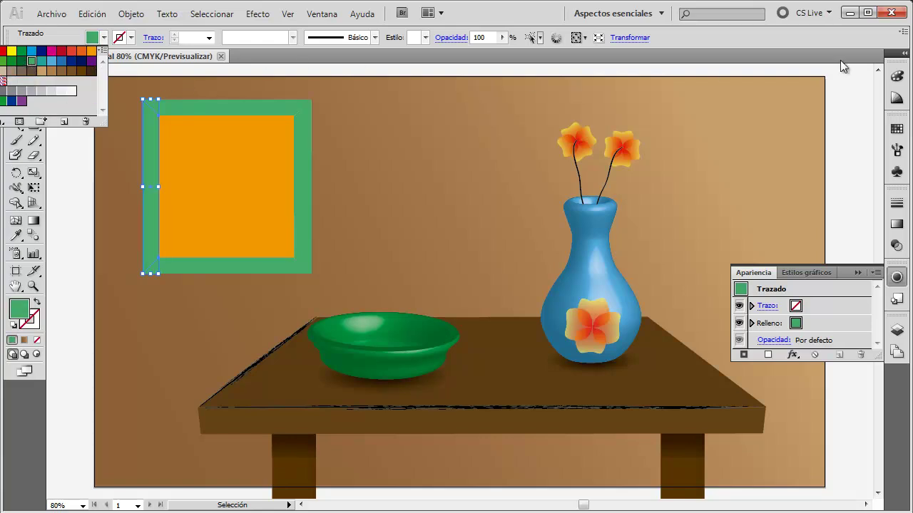
click(897, 78)
drag(770, 135, 787, 133)
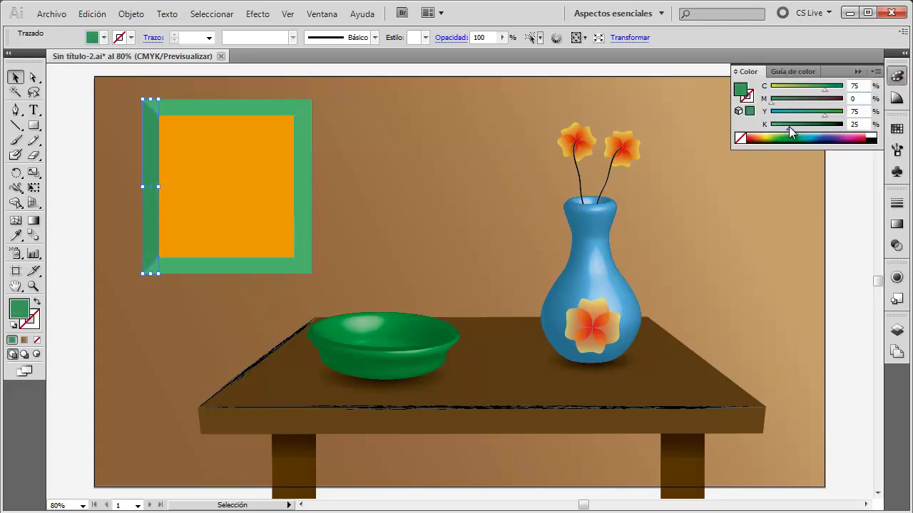
Darken the bottom frame strip with 12% black
click(308, 171)
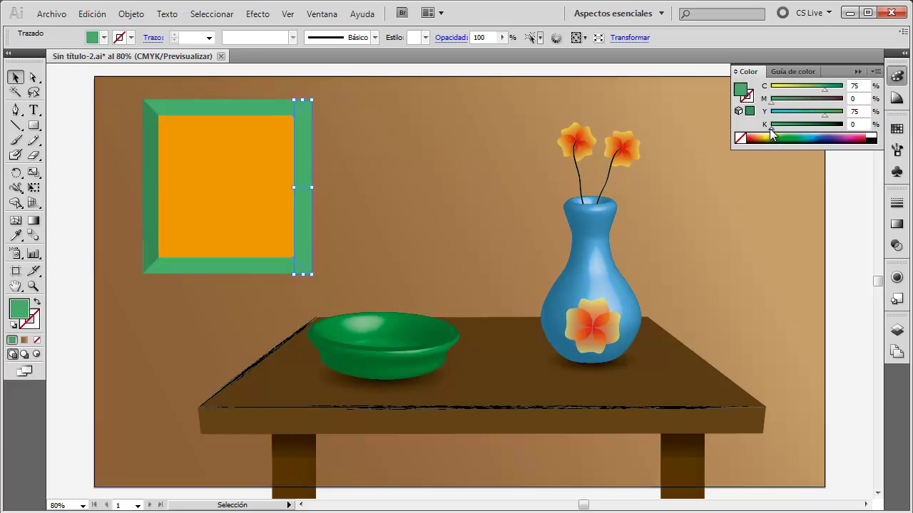
click(226, 111)
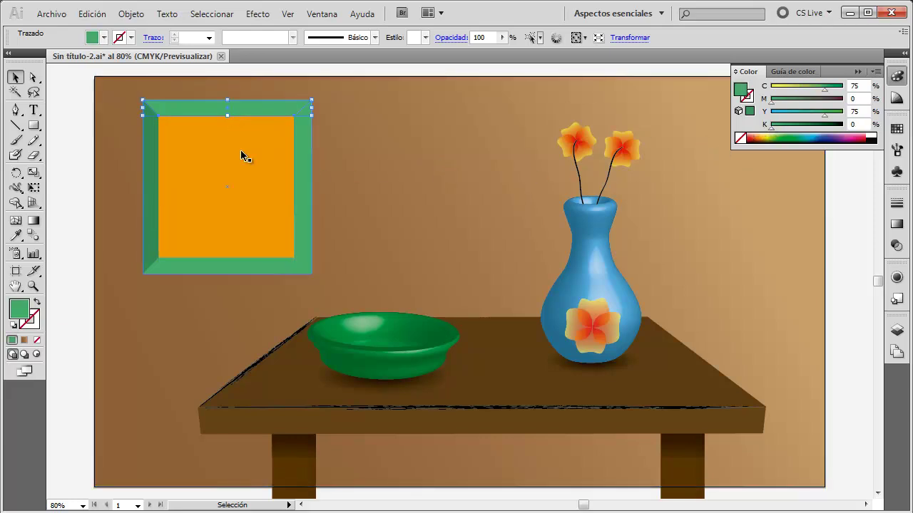
shift+click(229, 260)
click(430, 171)
click(251, 269)
drag(774, 134, 781, 134)
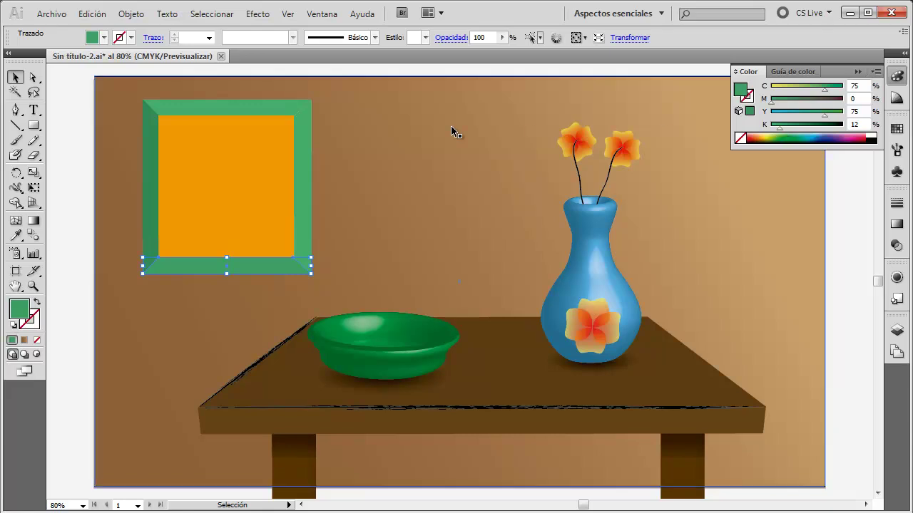
click(251, 113)
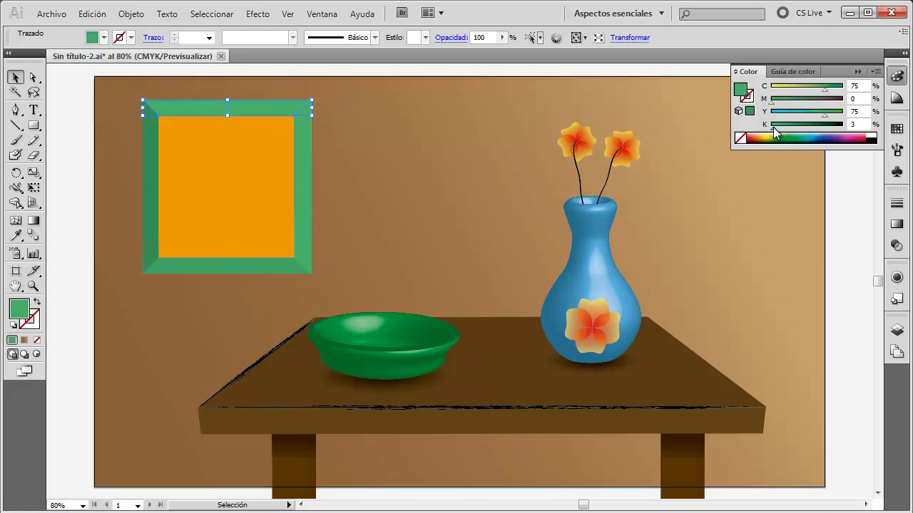
click(485, 163)
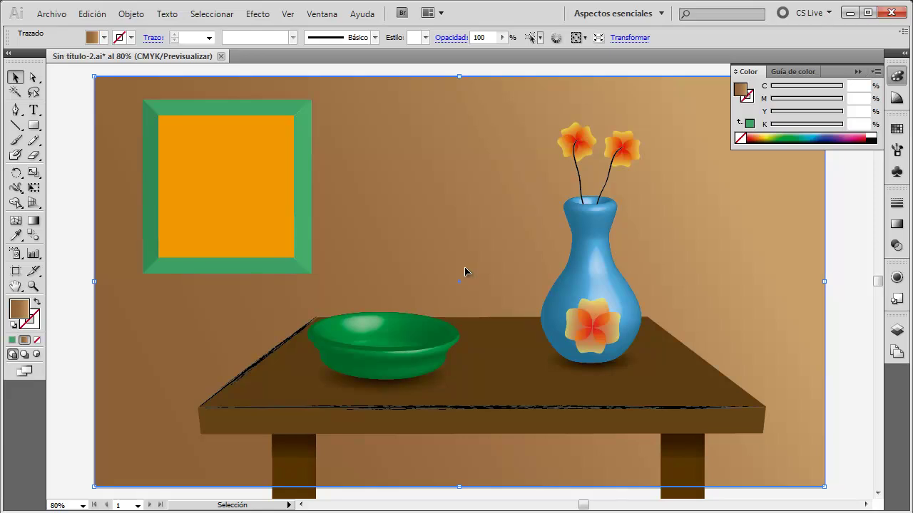
click(575, 142)
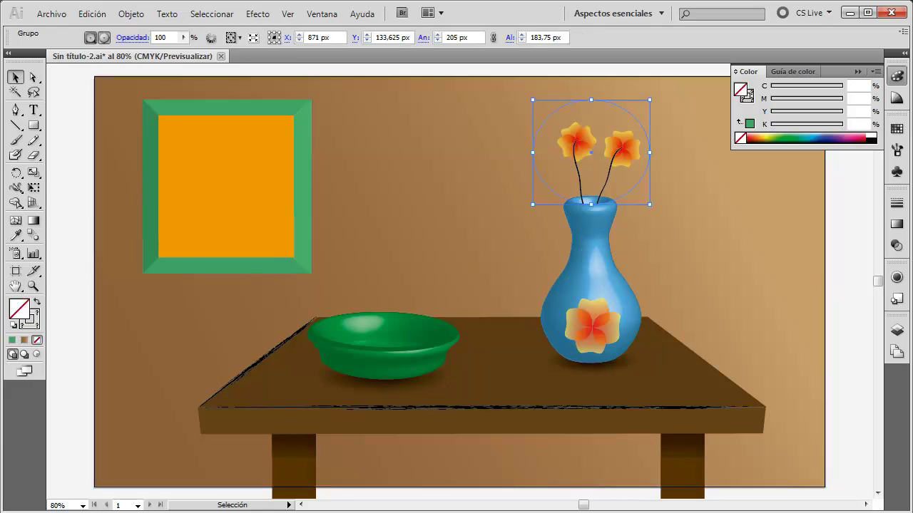
click(692, 159)
click(621, 152)
click(631, 167)
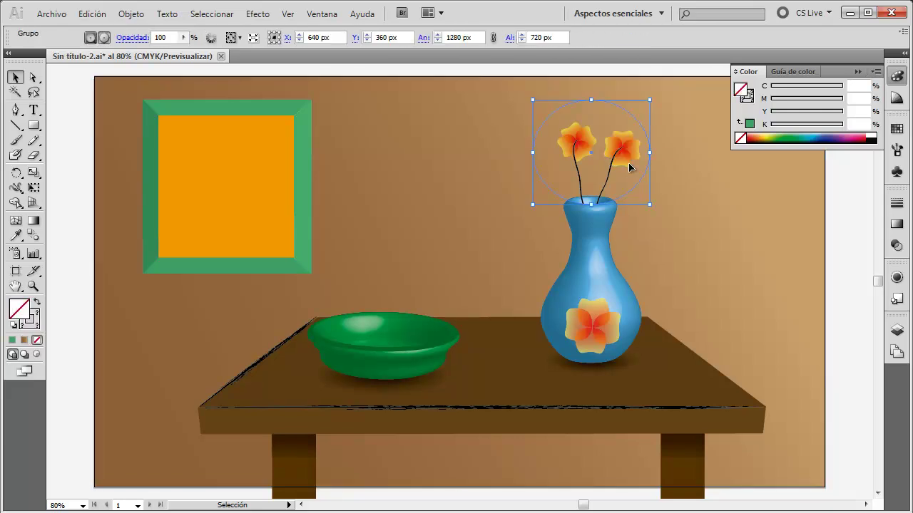
drag(628, 169, 691, 172)
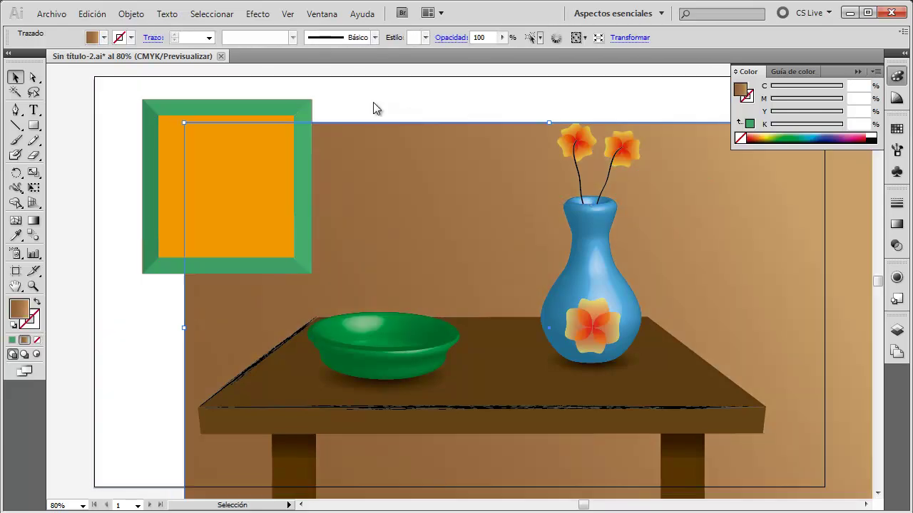
click(92, 14)
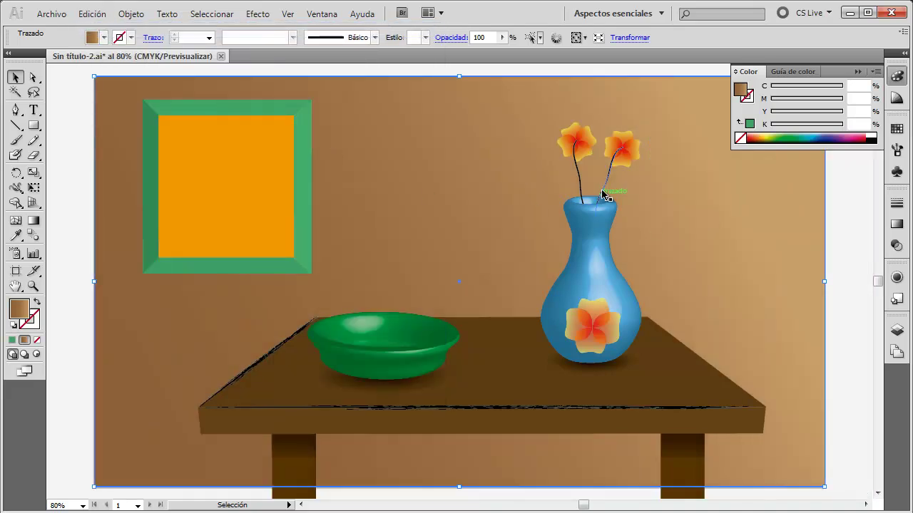
Undo an accidental nudge of the flower group and return the flowers into the vase
click(603, 196)
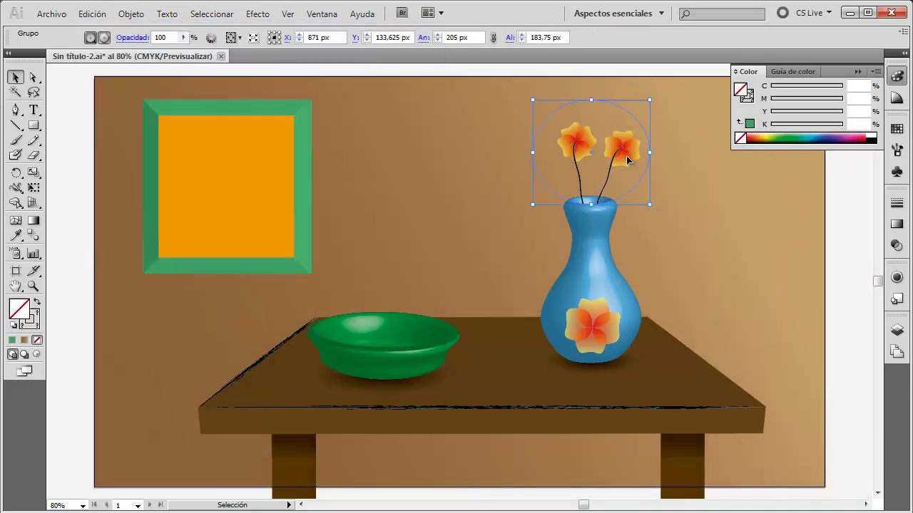
key(Left)
key(Left)
key(Left)
key(Left)
key(Left)
key(Left)
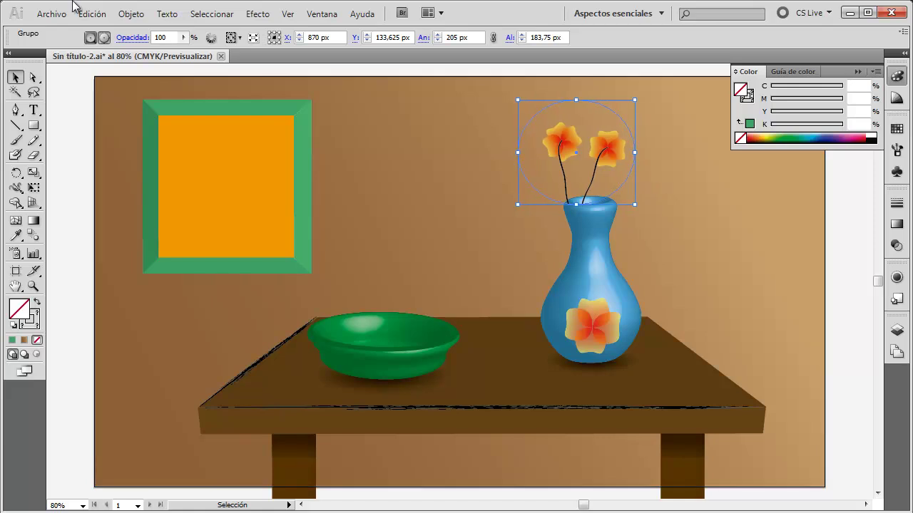
click(92, 14)
click(107, 28)
click(92, 13)
click(84, 28)
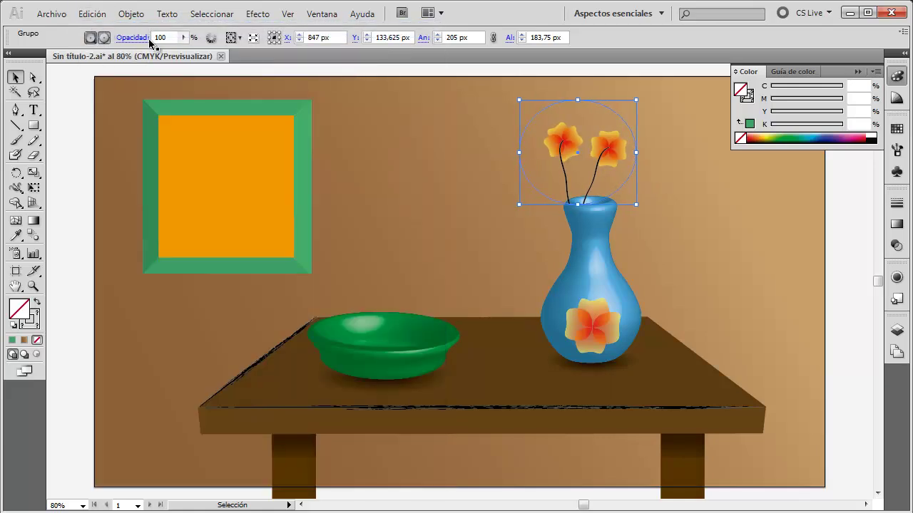
drag(635, 204, 649, 207)
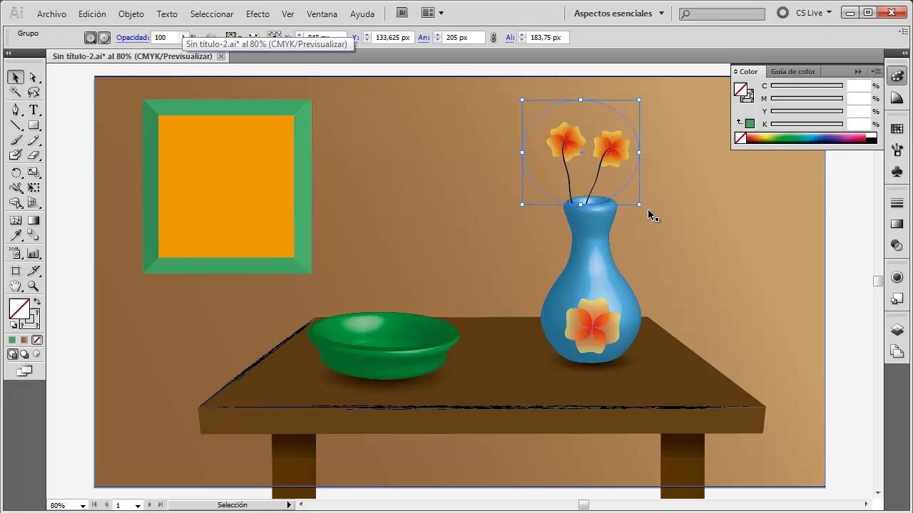
click(668, 218)
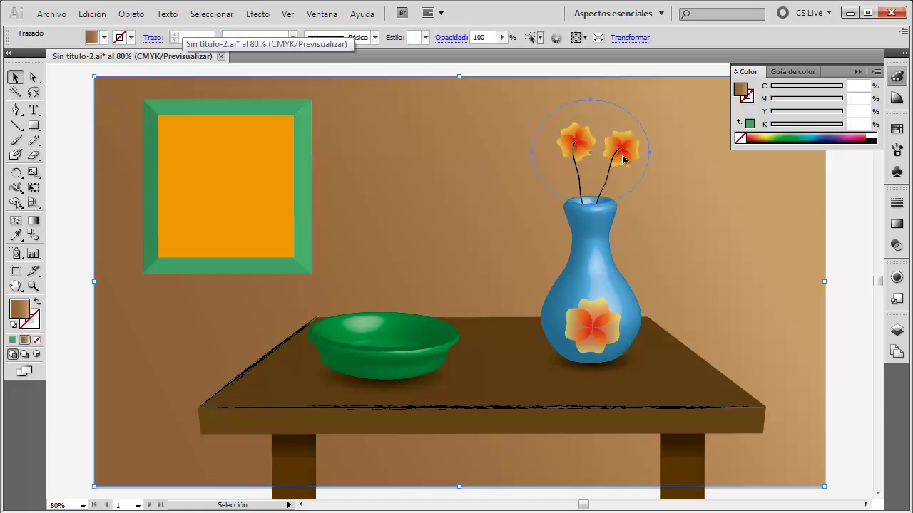
Copy the two vase flowers and paste the copy into the orange picture
click(603, 194)
click(92, 13)
click(111, 82)
click(92, 13)
click(116, 99)
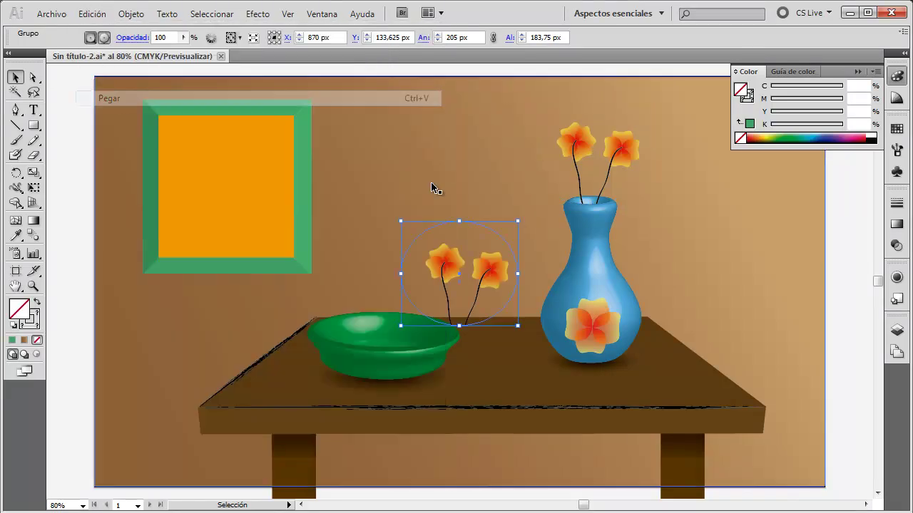
mouse_move(487, 275)
mouse_down()
mouse_move(312, 180)
mouse_move(256, 186)
mouse_up()
Nudge the framed flowers down inside the orange picture
click(429, 171)
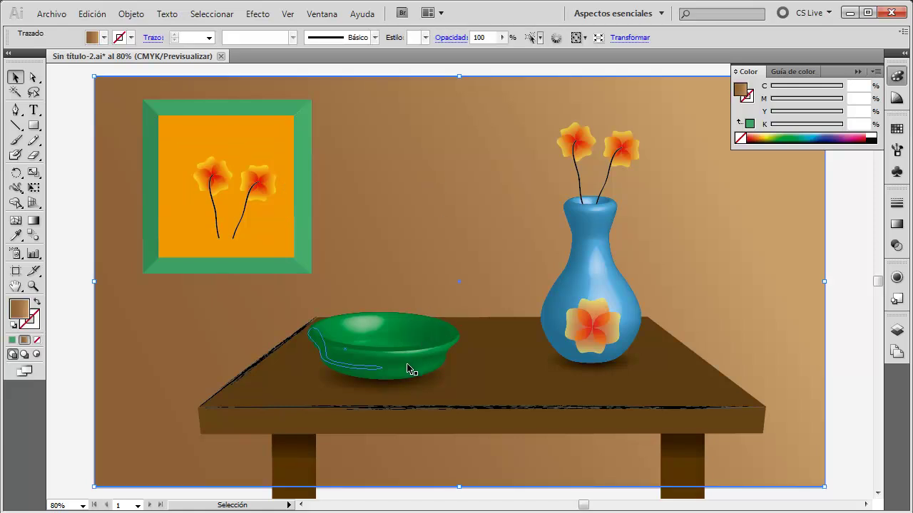
click(259, 191)
key(Down)
key(Down)
key(Down)
key(Down)
key(Down)
key(Down)
key(Down)
key(Down)
key(Down)
key(Down)
key(Down)
key(Down)
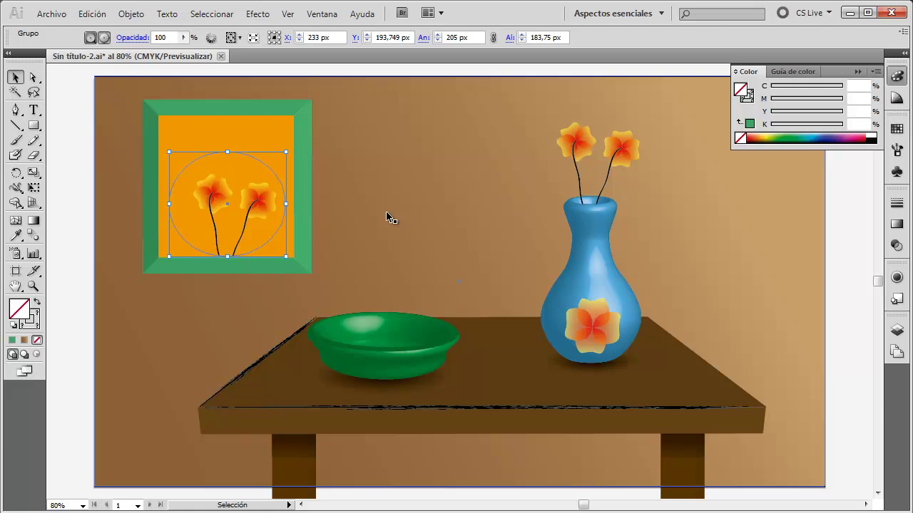
click(411, 263)
click(262, 213)
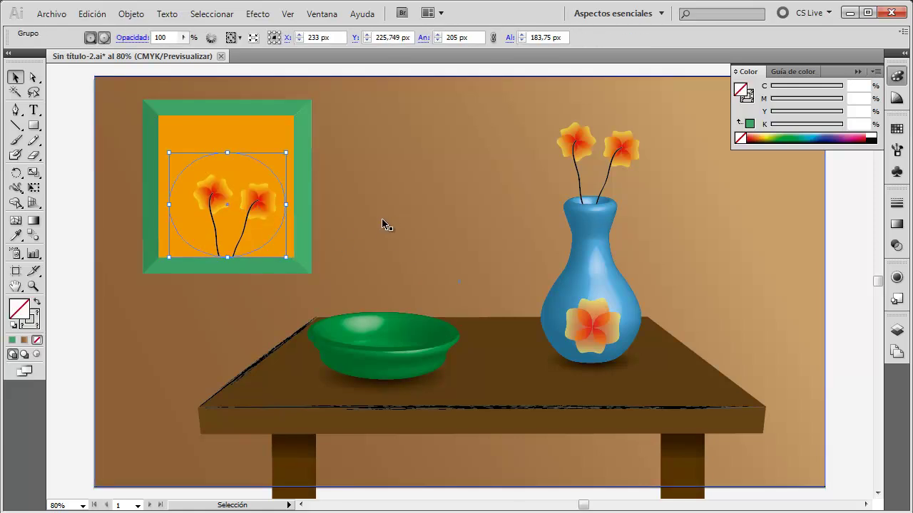
click(428, 264)
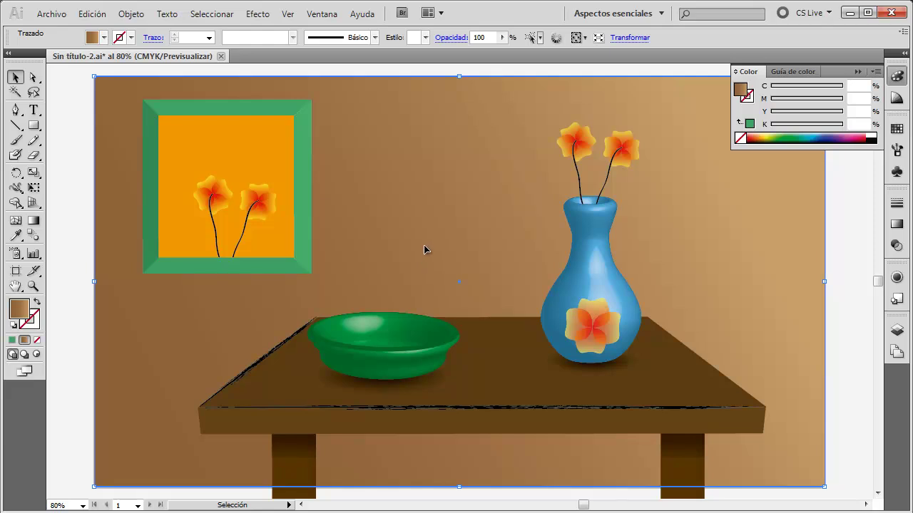
Copy a single flower from the vase bouquet and paste a duplicate of it
double_click(576, 145)
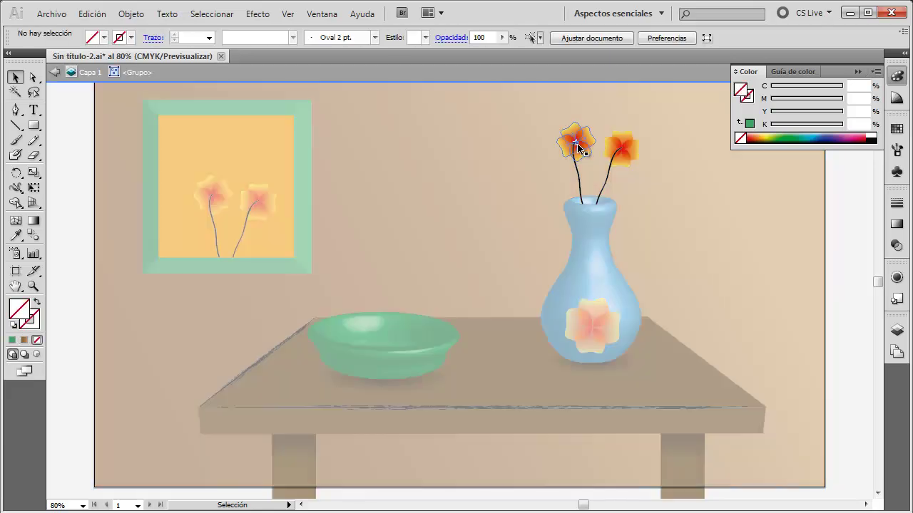
click(582, 147)
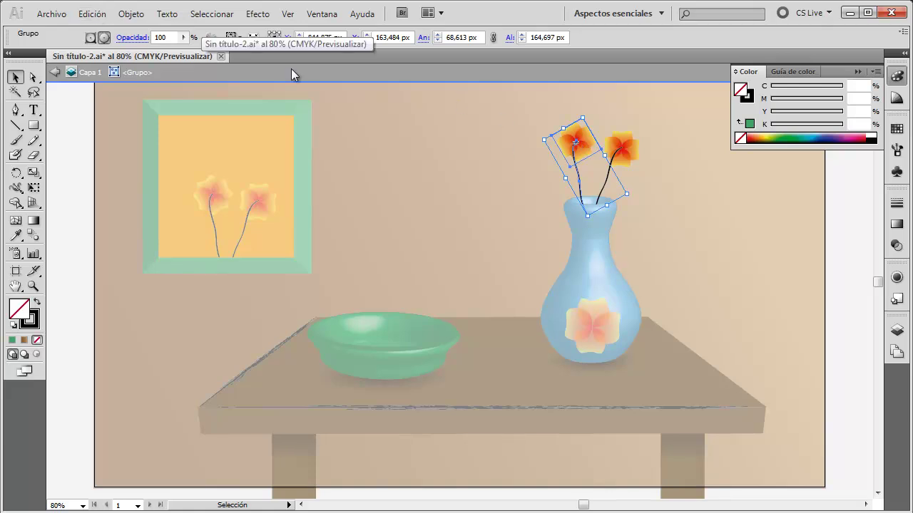
click(92, 13)
click(115, 83)
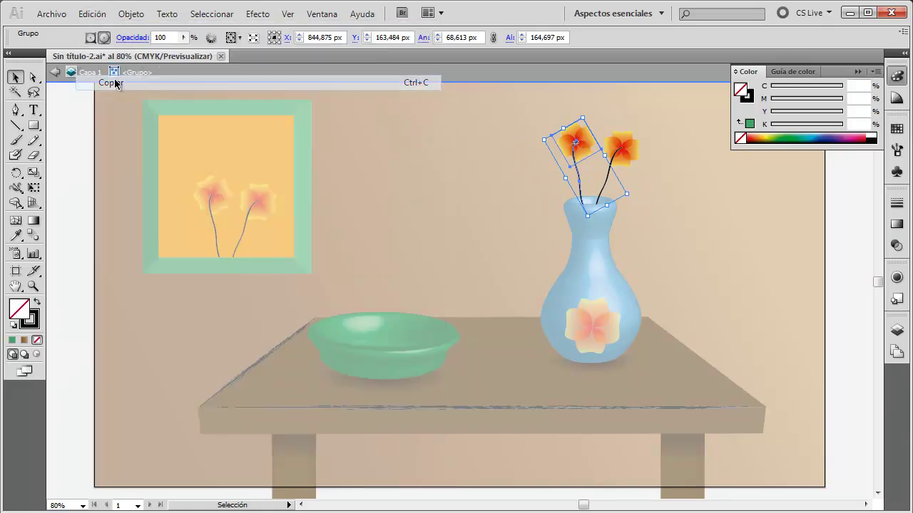
double_click(383, 99)
click(77, 16)
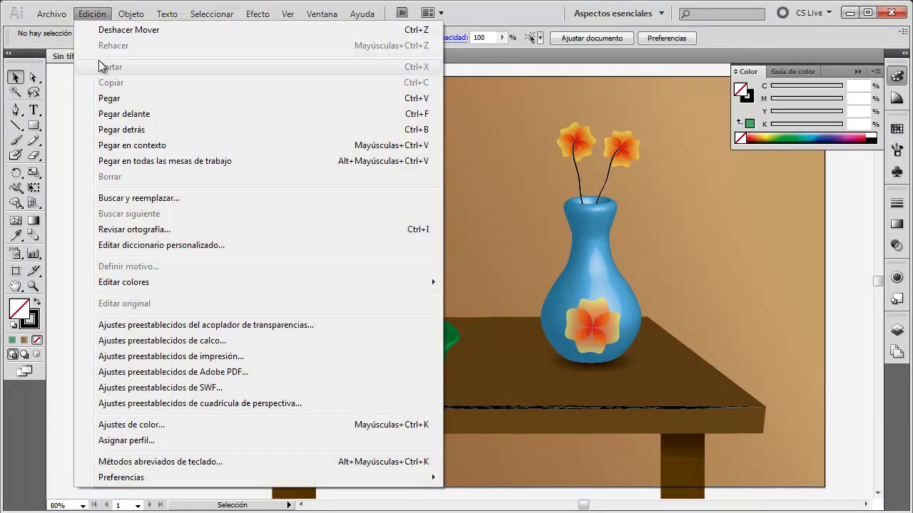
click(100, 96)
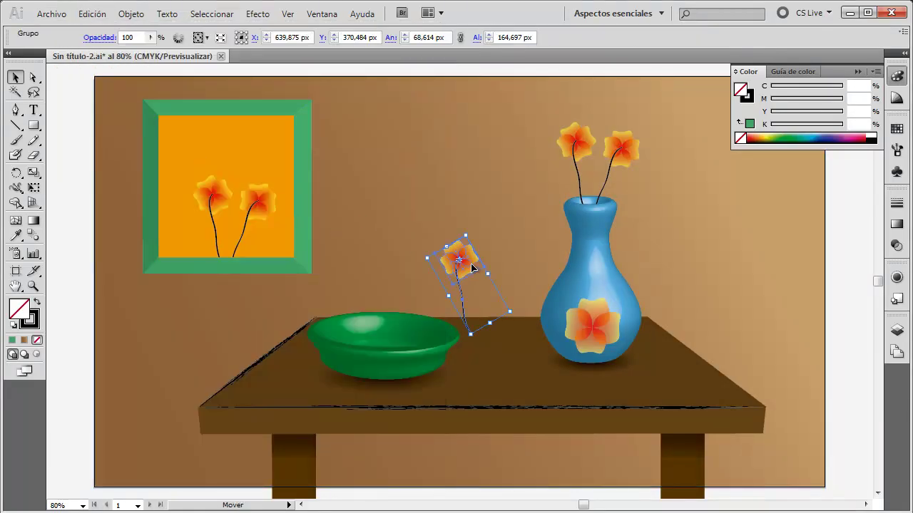
Move the pasted flower aside and delete its stem, leaving only the flower head
drag(471, 269, 368, 173)
double_click(361, 218)
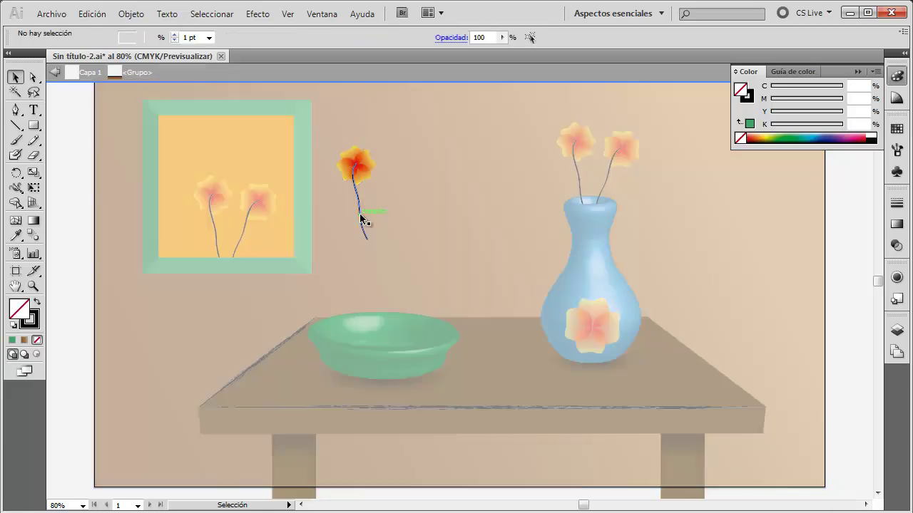
click(361, 218)
key(Delete)
double_click(371, 176)
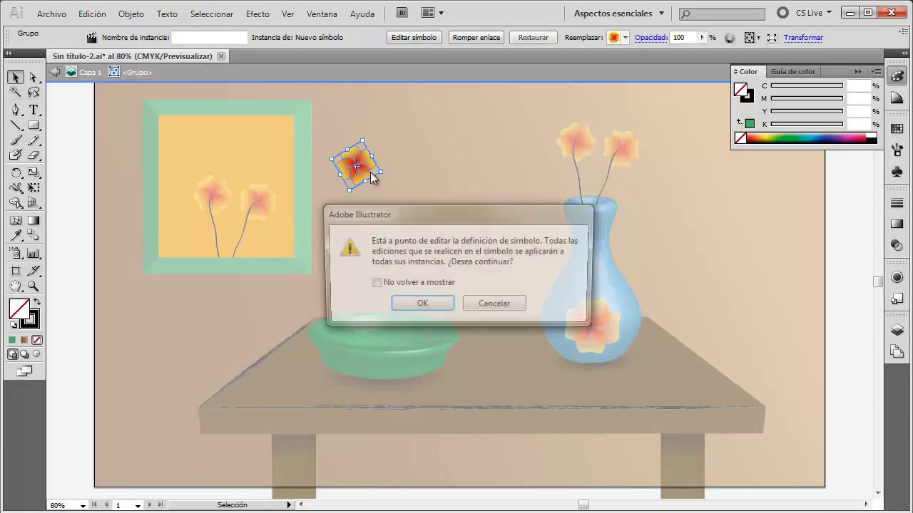
click(517, 305)
double_click(470, 206)
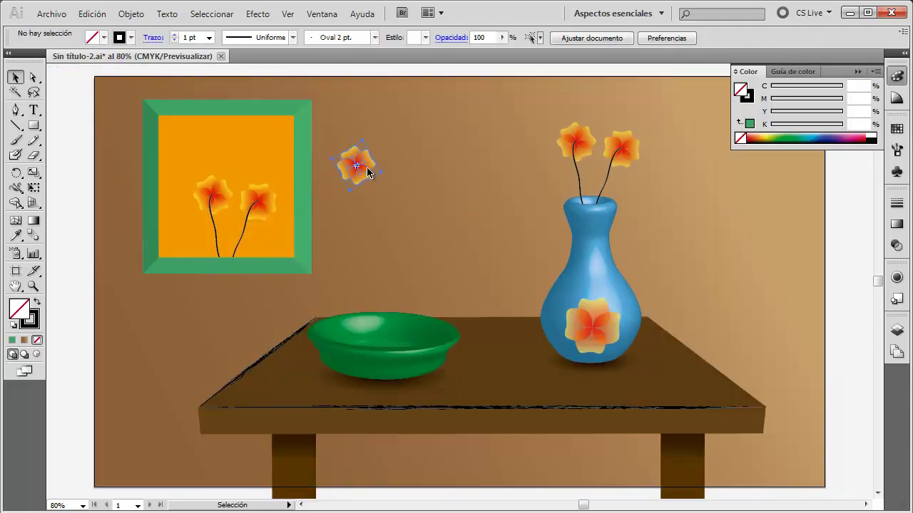
Place the flower head in the orange painting, enlarged and nudged into position
drag(368, 173, 226, 154)
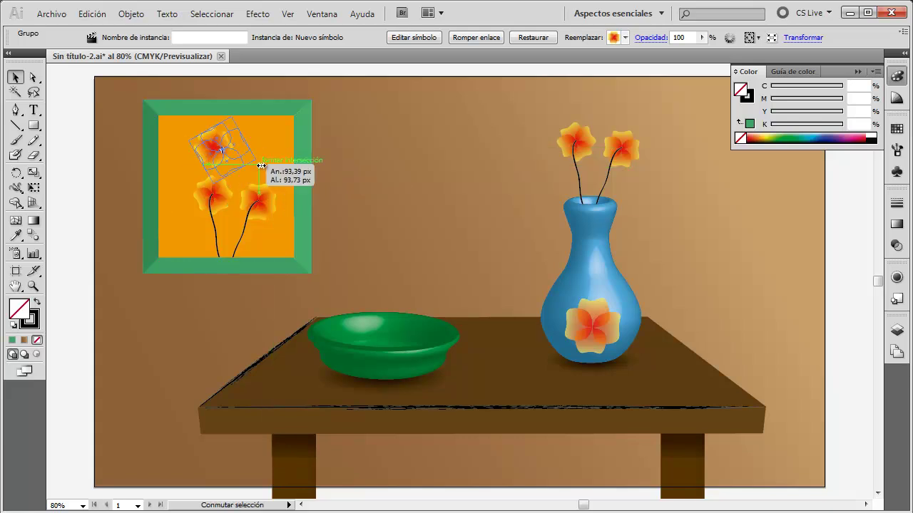
drag(239, 152, 316, 194)
drag(261, 158, 247, 187)
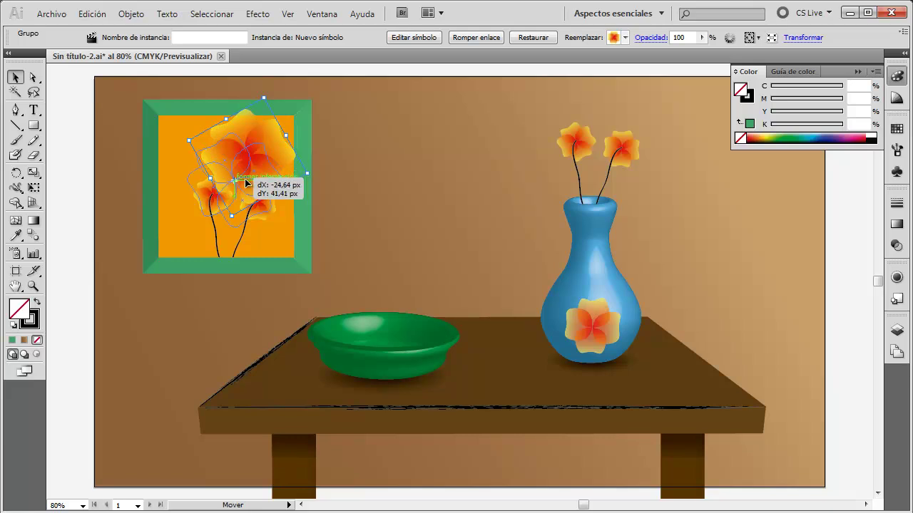
key(Left)
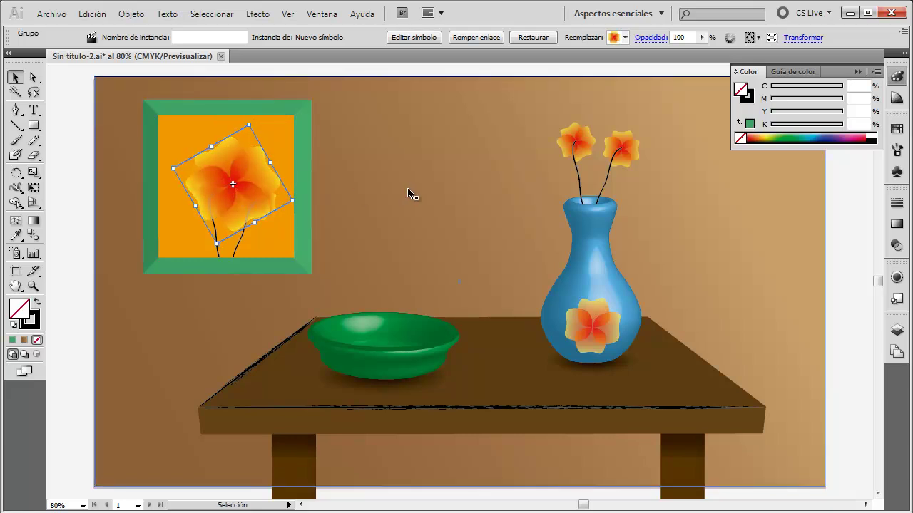
key(Left)
key(Left)
key(Up)
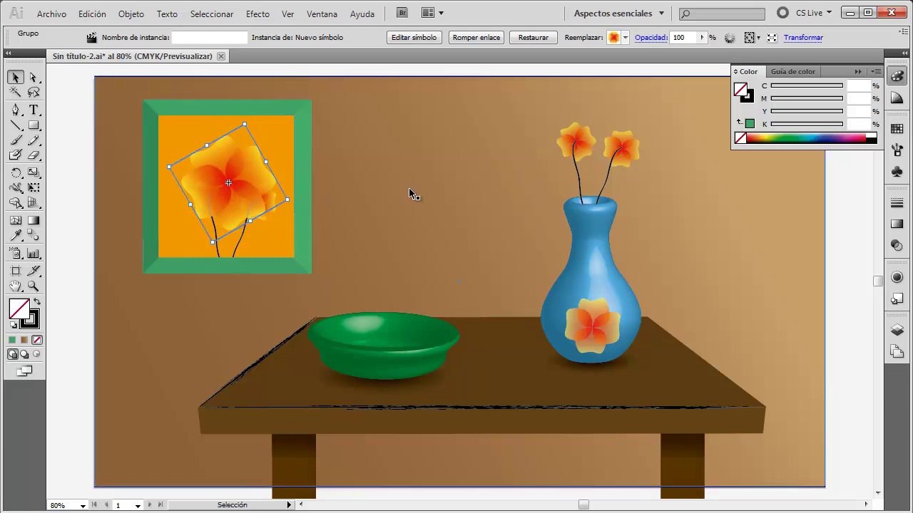
click(410, 193)
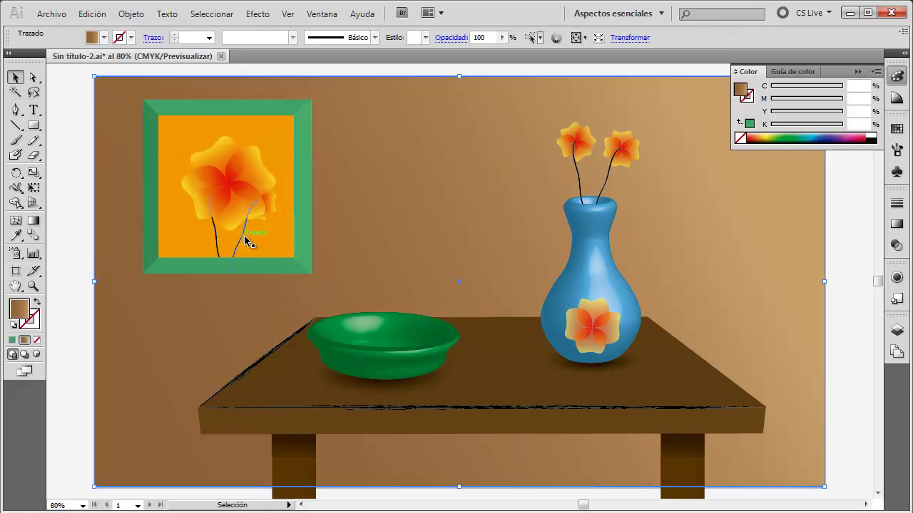
Bring the two smaller flowers to the front with Organizar > Traer al frente
click(246, 239)
right_click(245, 236)
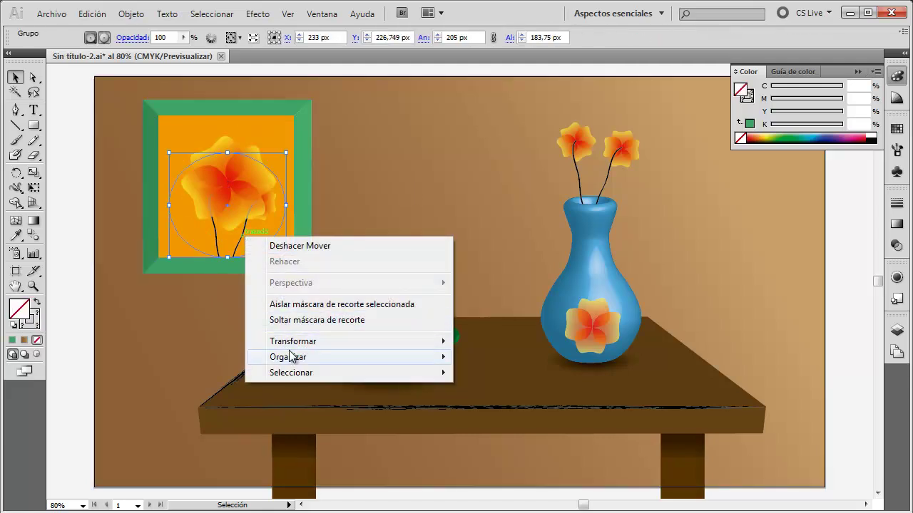
mouse_move(288, 357)
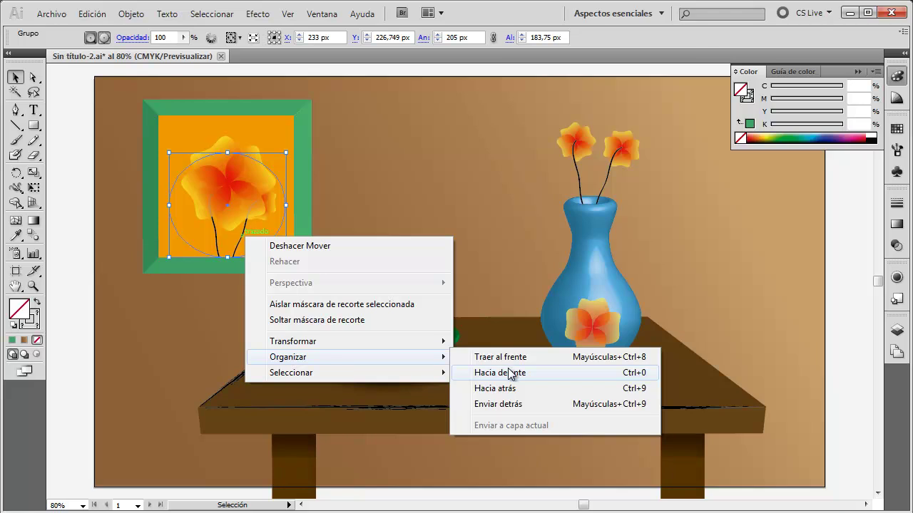
click(502, 357)
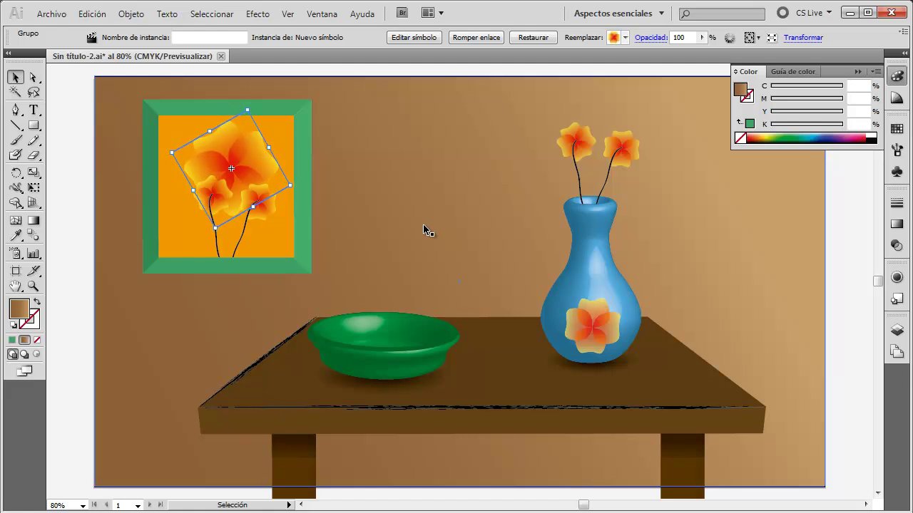
click(425, 229)
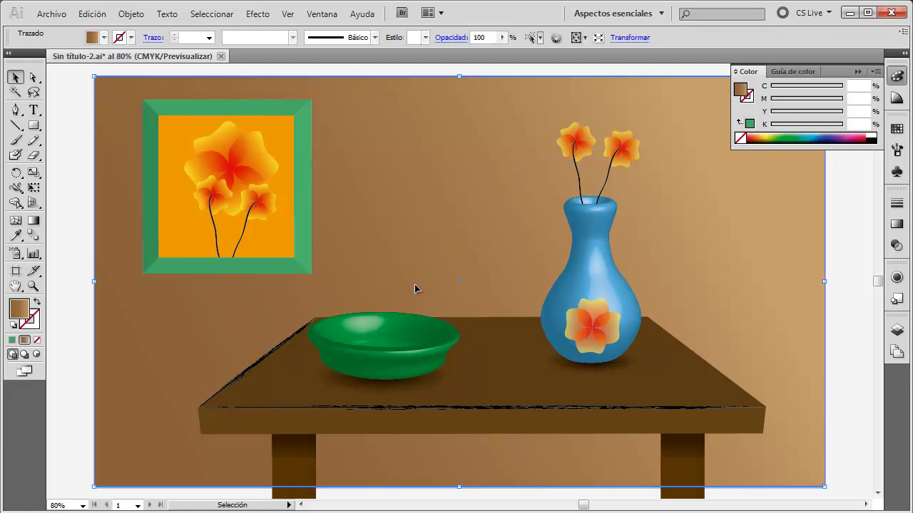
click(245, 230)
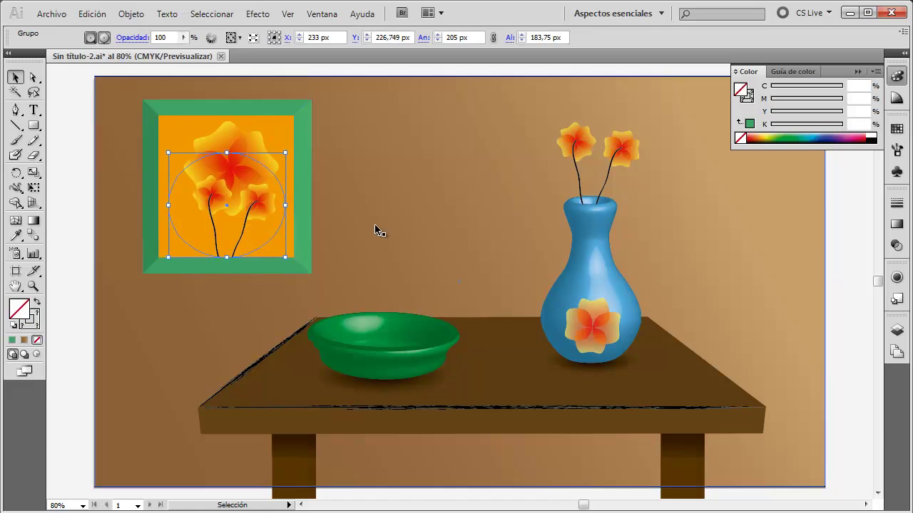
click(403, 236)
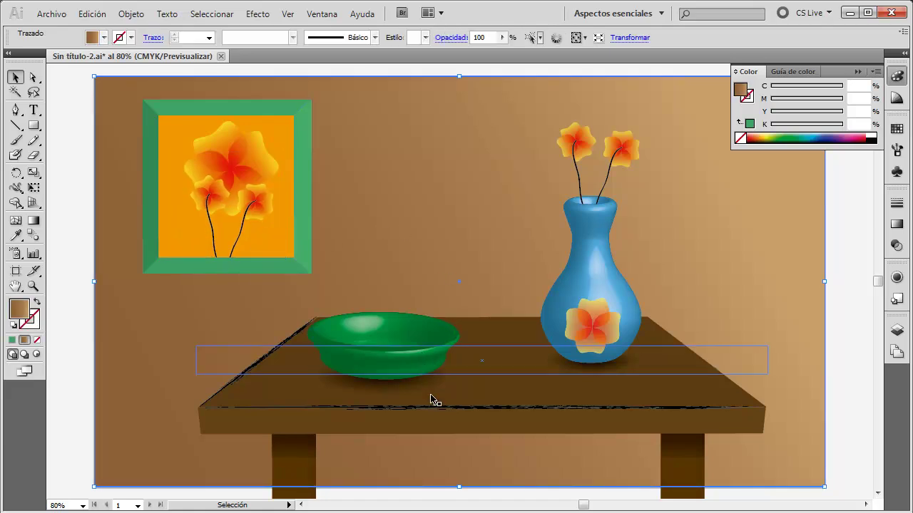
Open the green bowl's Giro 3D settings from the Appearance panel with preview on
click(335, 353)
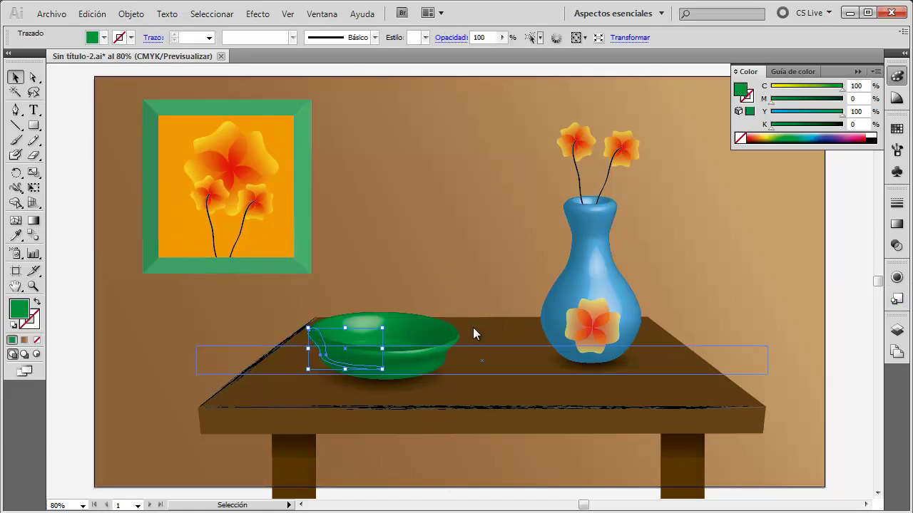
click(897, 278)
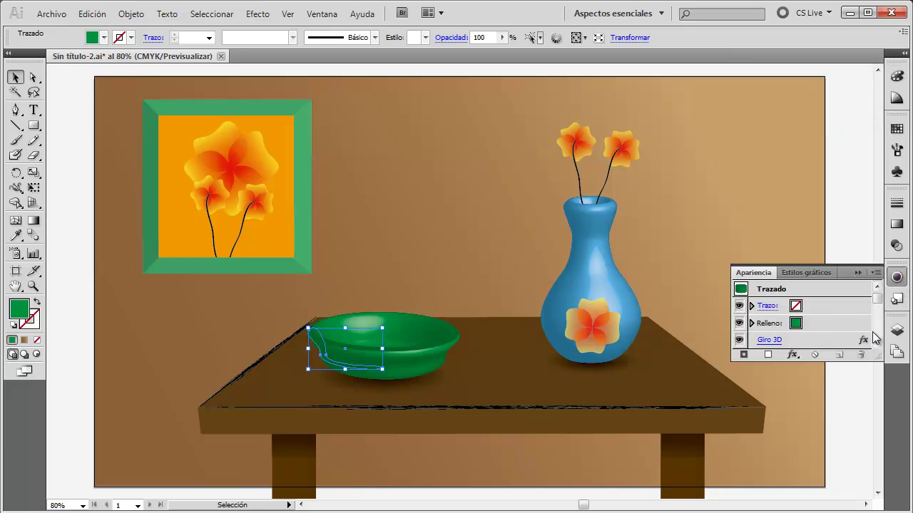
click(770, 340)
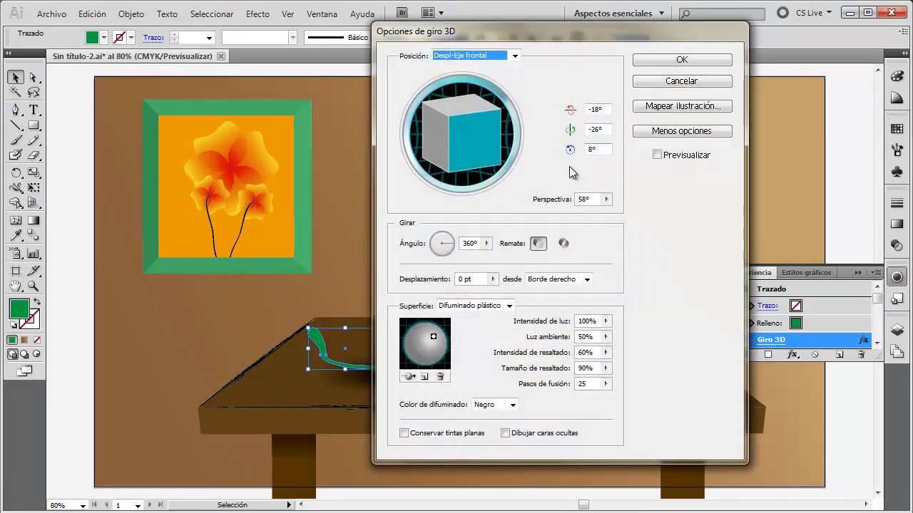
click(657, 155)
drag(588, 39, 719, 36)
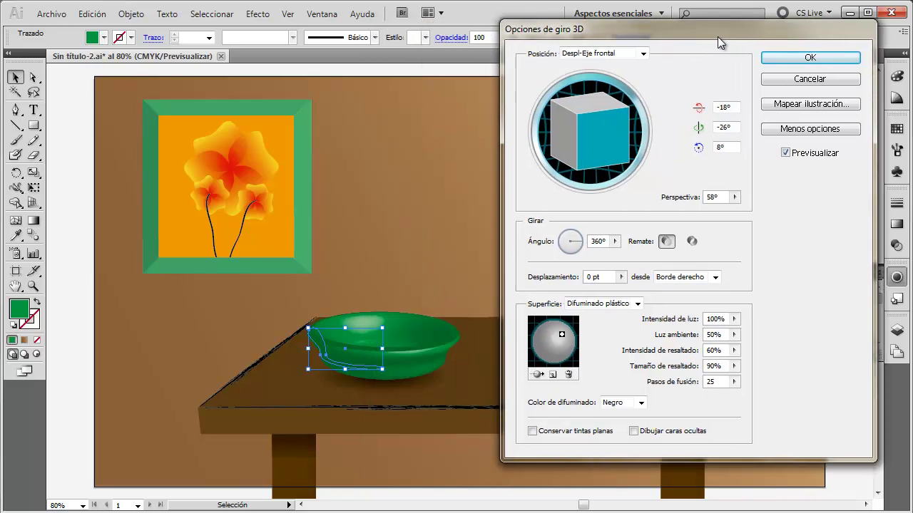
Compare diffuse and no shading on the bowl, then keep plastic shading
click(640, 305)
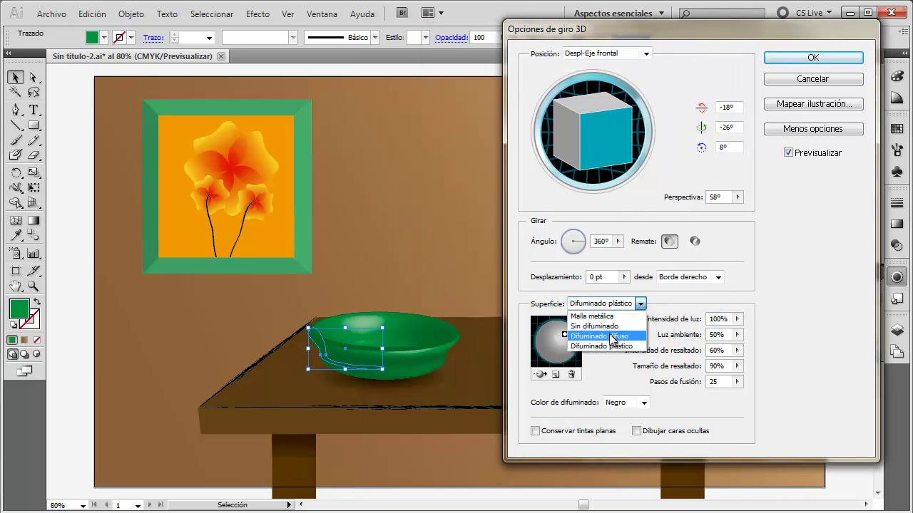
click(612, 336)
click(640, 305)
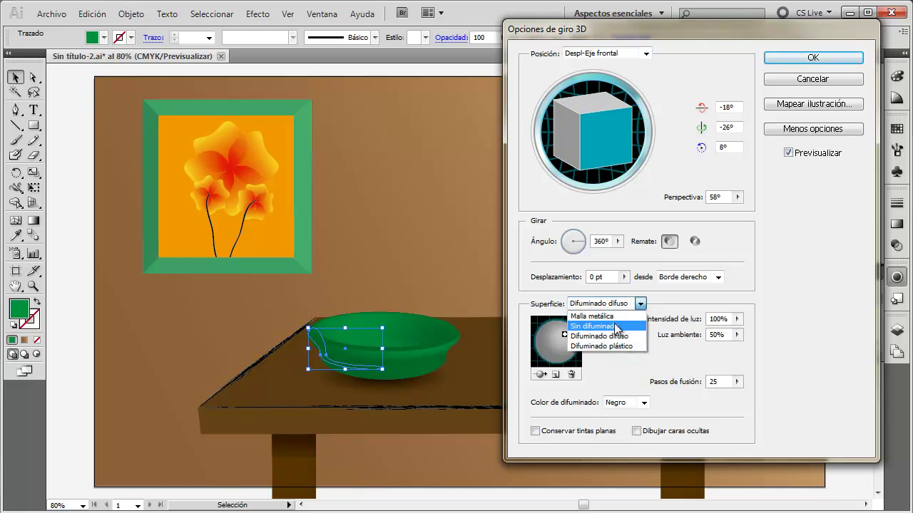
click(617, 322)
click(641, 304)
click(620, 349)
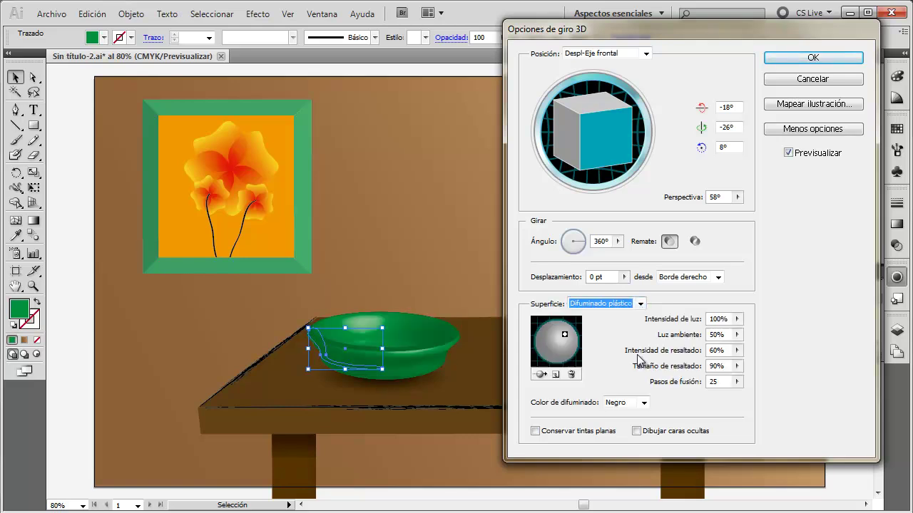
Set ambient light 57%, highlight intensity 95%, highlight size 15% and 114 blend steps
click(737, 335)
mouse_move(710, 359)
mouse_down()
mouse_move(694, 356)
mouse_move(707, 357)
mouse_up()
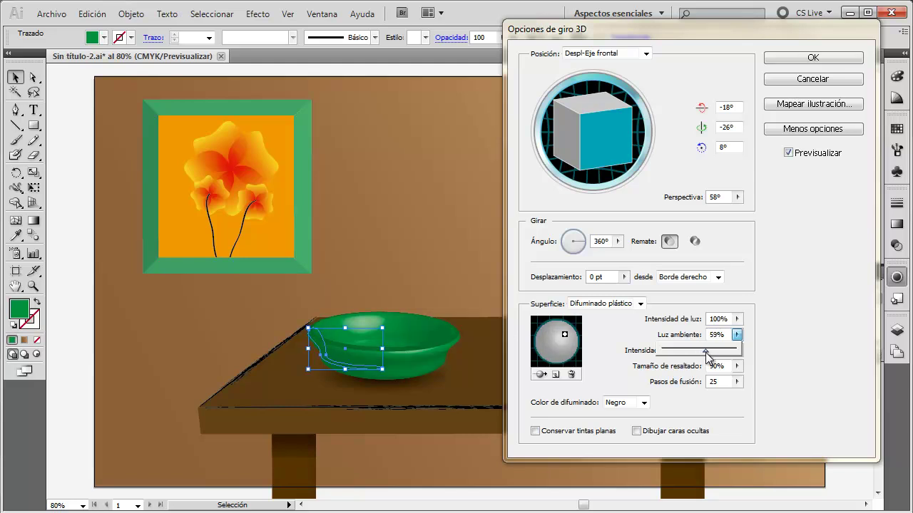
click(756, 362)
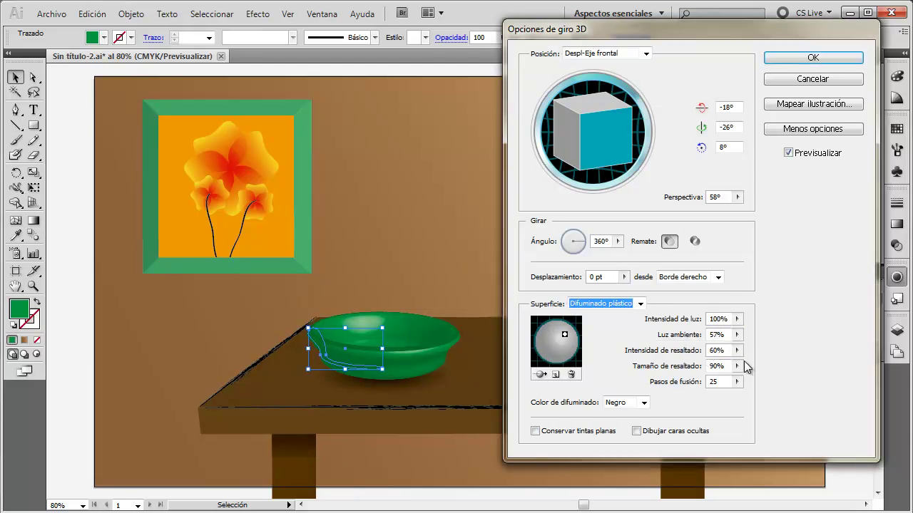
click(736, 350)
drag(710, 370, 726, 371)
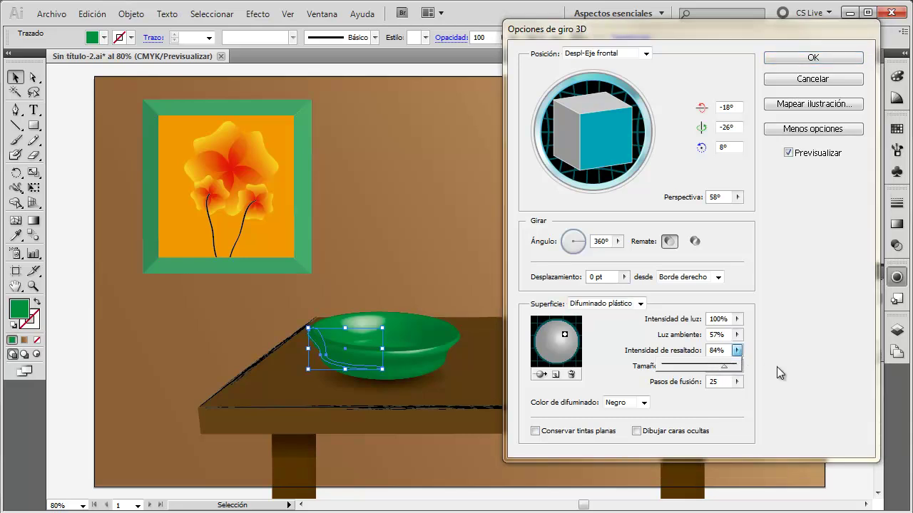
click(779, 373)
click(736, 366)
drag(728, 383, 699, 387)
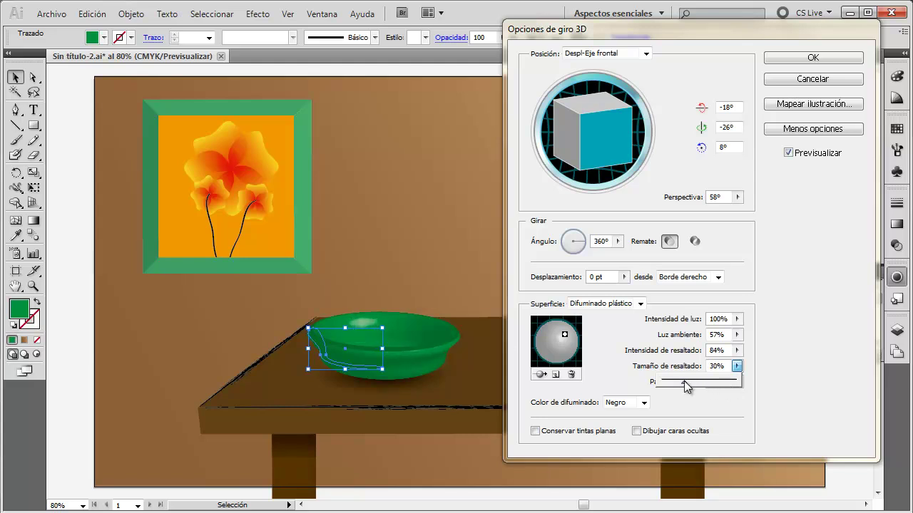
click(736, 350)
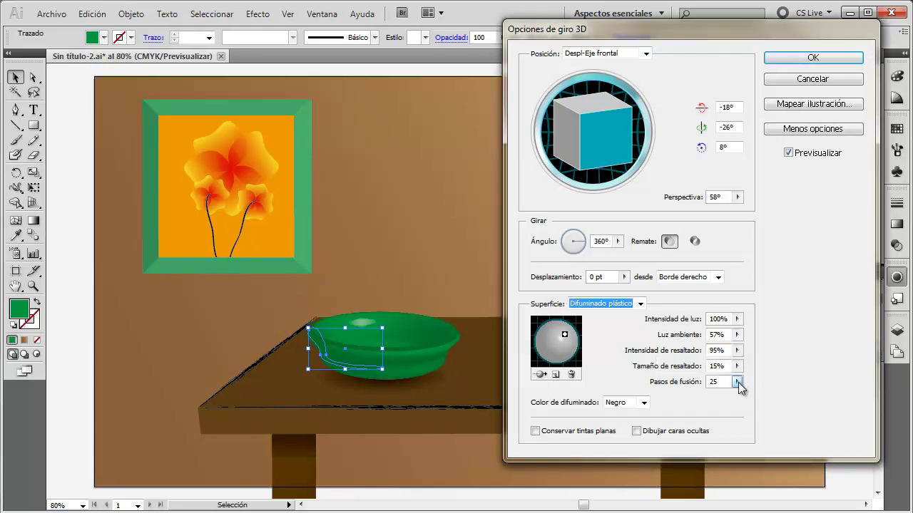
click(736, 382)
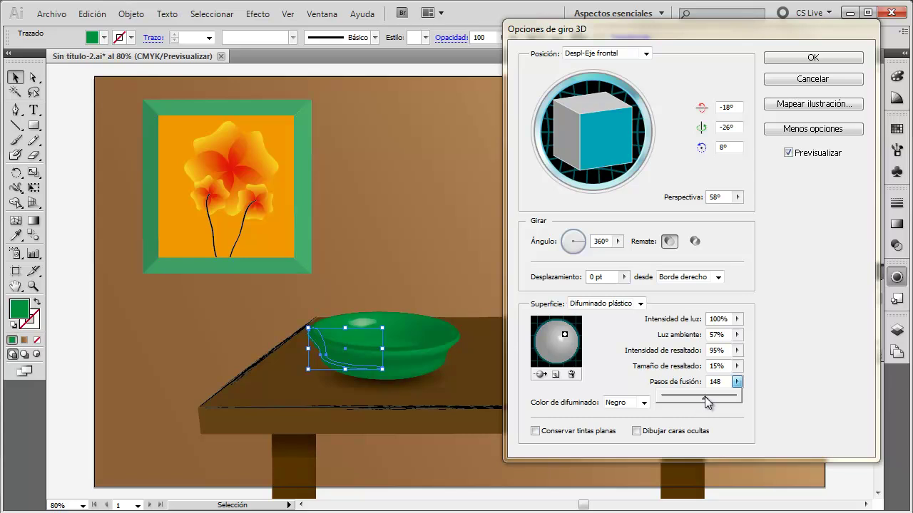
drag(705, 398, 696, 400)
click(789, 410)
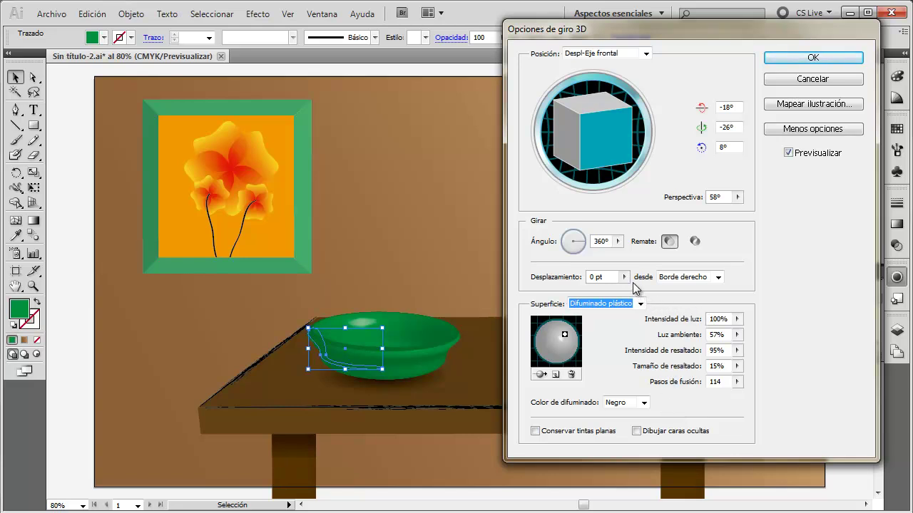
Keep the right-edge offset and cap on, preserve spot colours, and apply the 3D effect
click(717, 277)
click(718, 278)
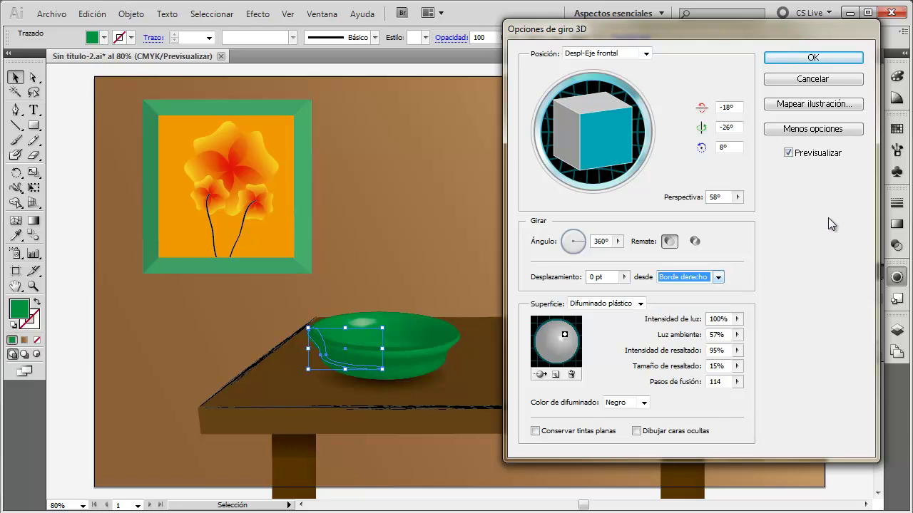
click(694, 241)
click(670, 242)
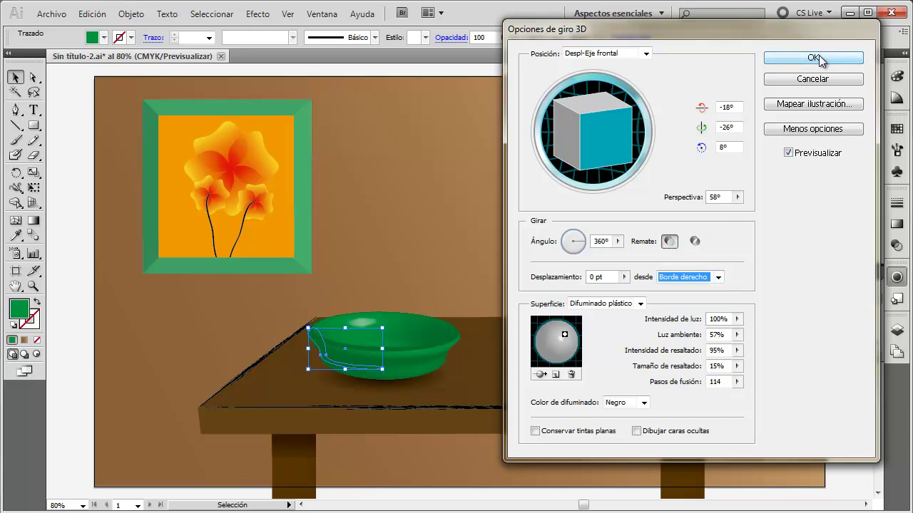
click(536, 433)
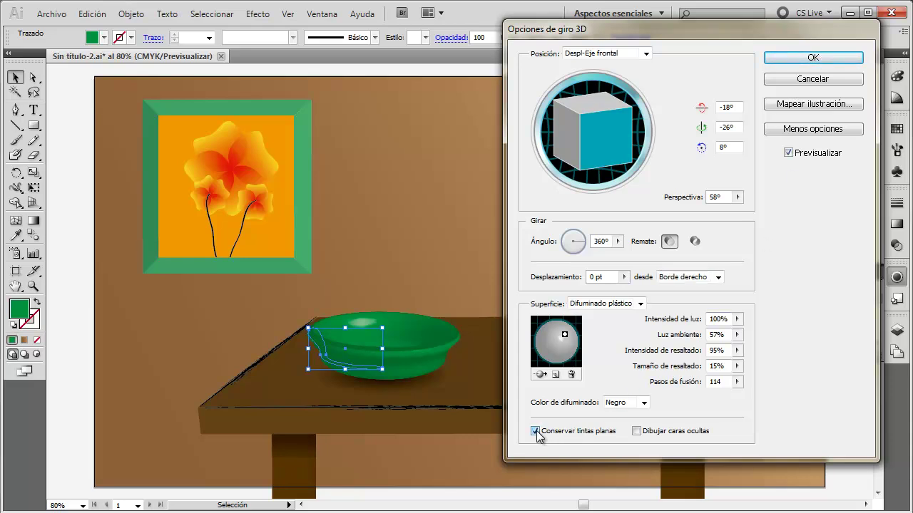
click(813, 57)
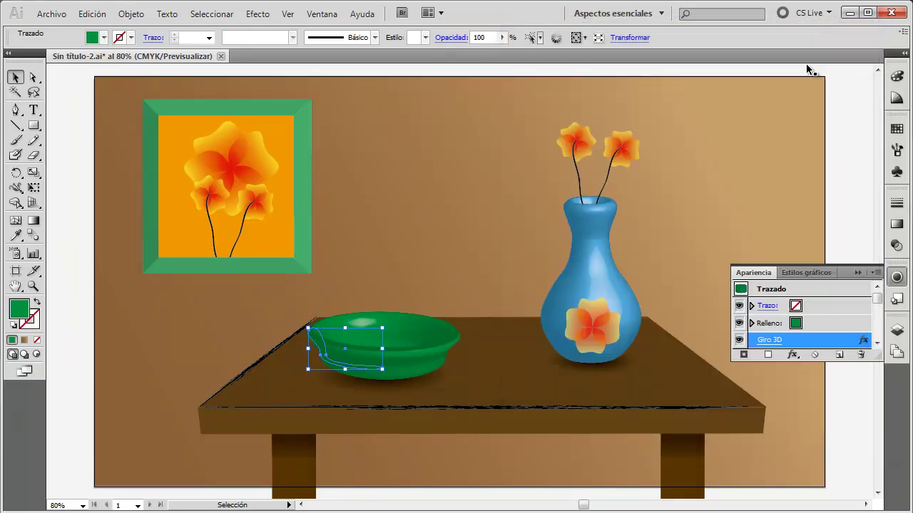
click(440, 285)
click(398, 331)
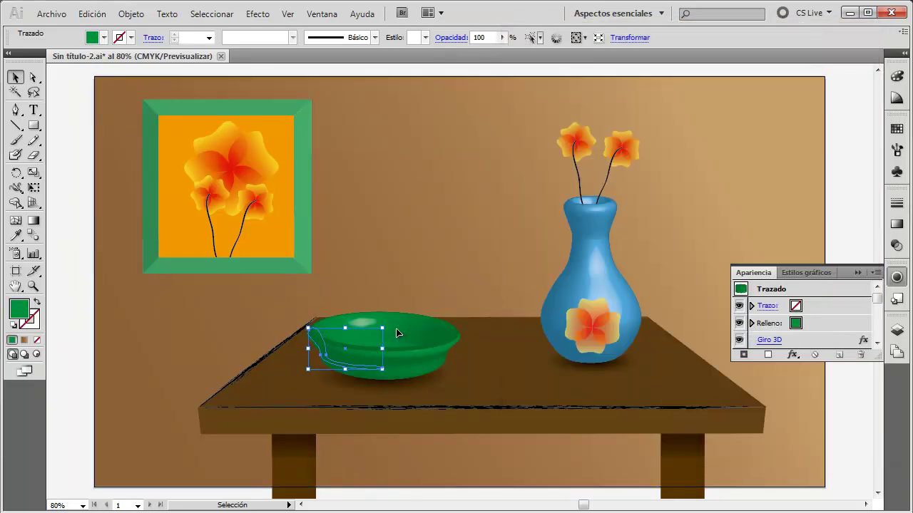
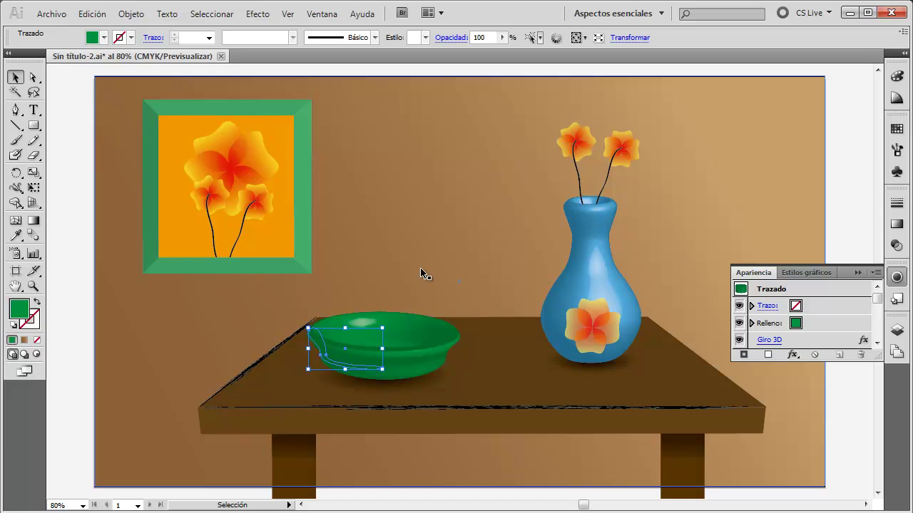
Drag the left-edge anchors of the bowl's inner profile with Direct Selection to deepen the dish
click(426, 239)
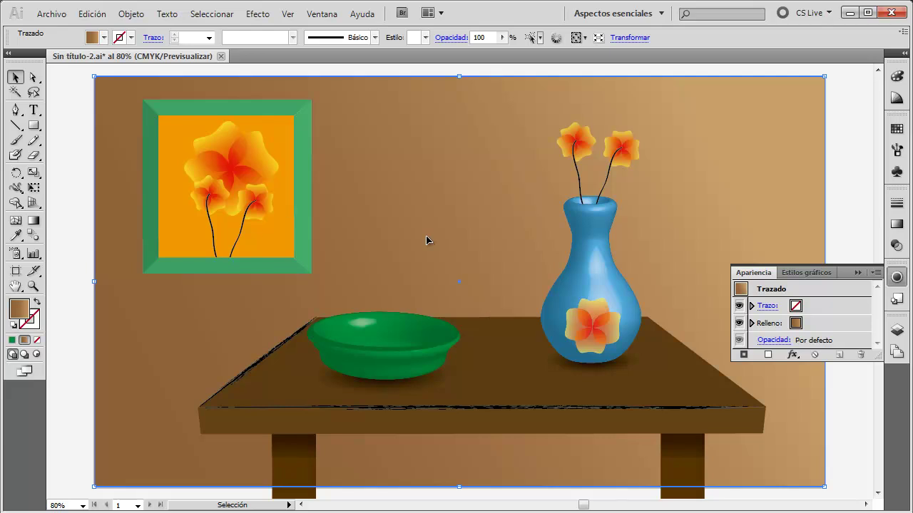
click(383, 334)
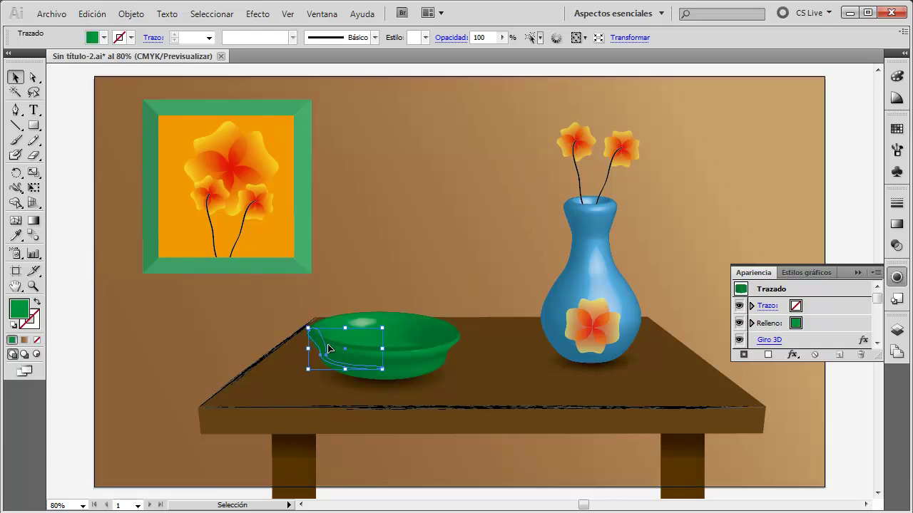
key(a)
drag(312, 339, 309, 325)
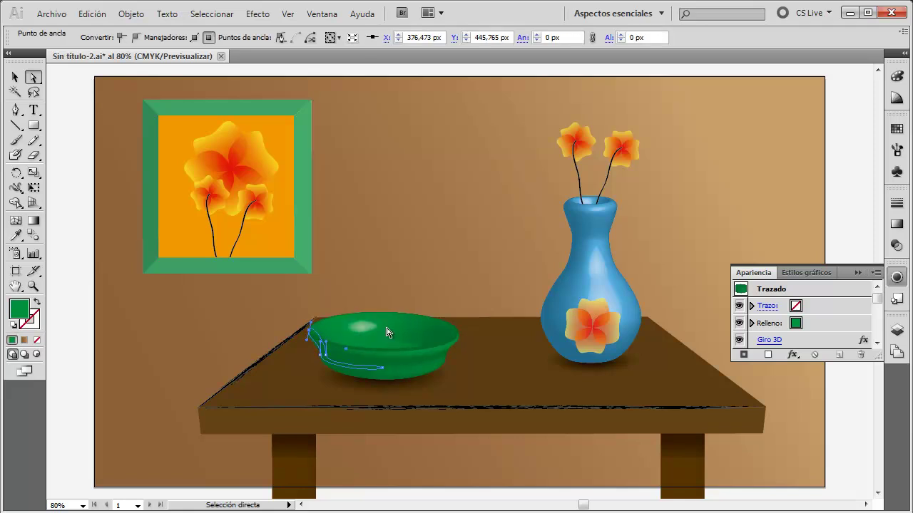
mouse_move(309, 326)
mouse_down()
mouse_move(325, 333)
mouse_move(317, 328)
mouse_up()
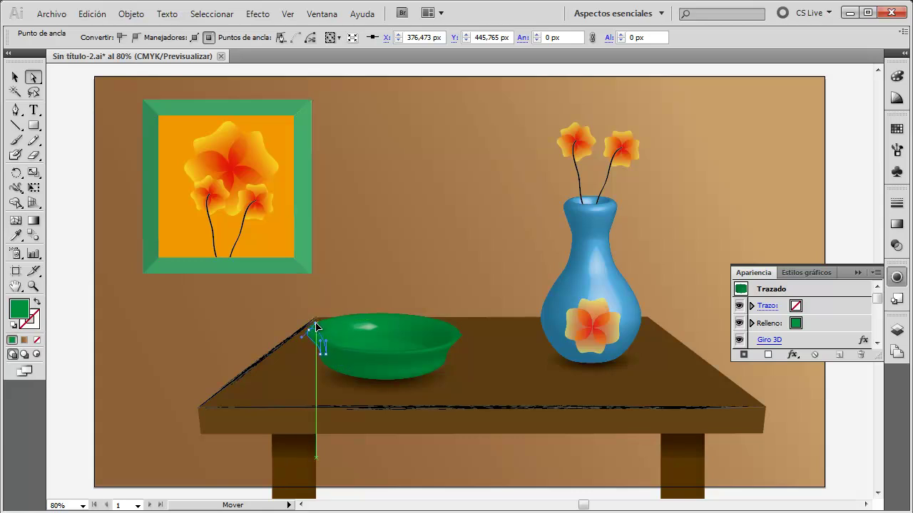
drag(352, 375, 349, 376)
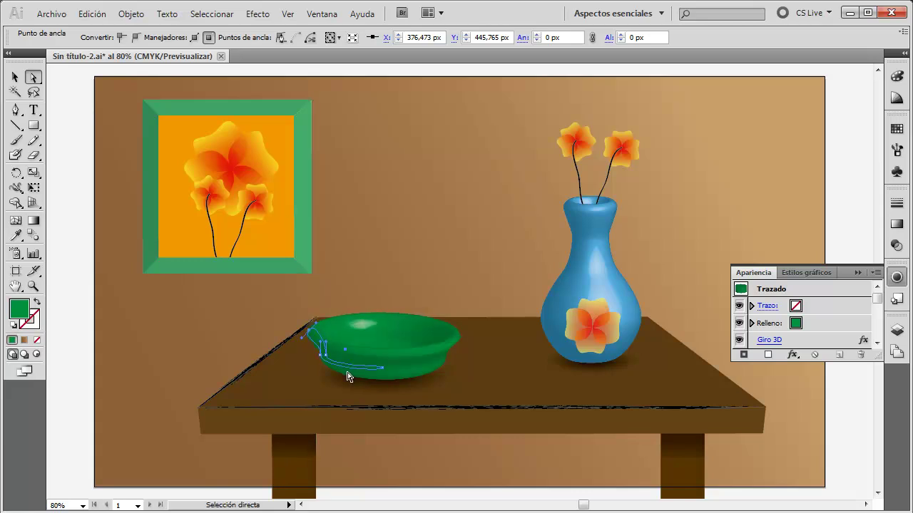
click(423, 253)
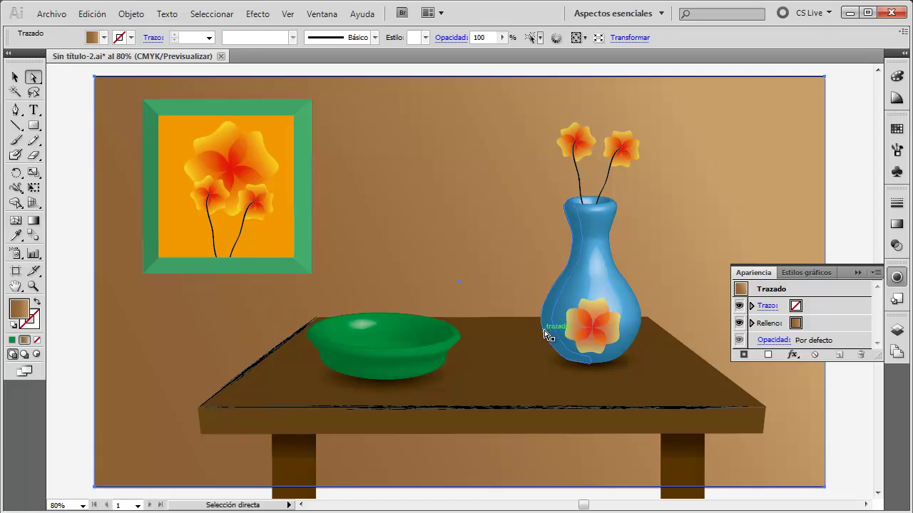
click(396, 361)
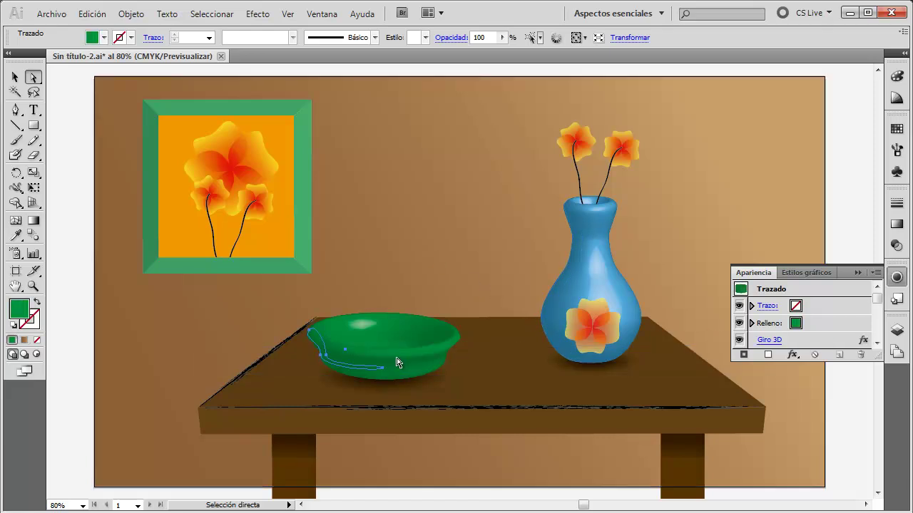
click(534, 423)
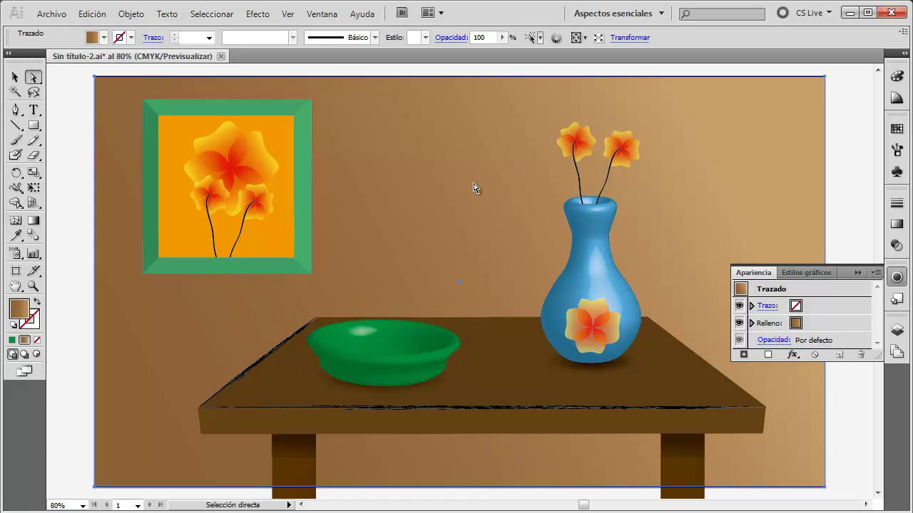
Drag the brown background rectangle down to expose the framed picture
click(625, 254)
click(715, 200)
click(656, 427)
click(434, 484)
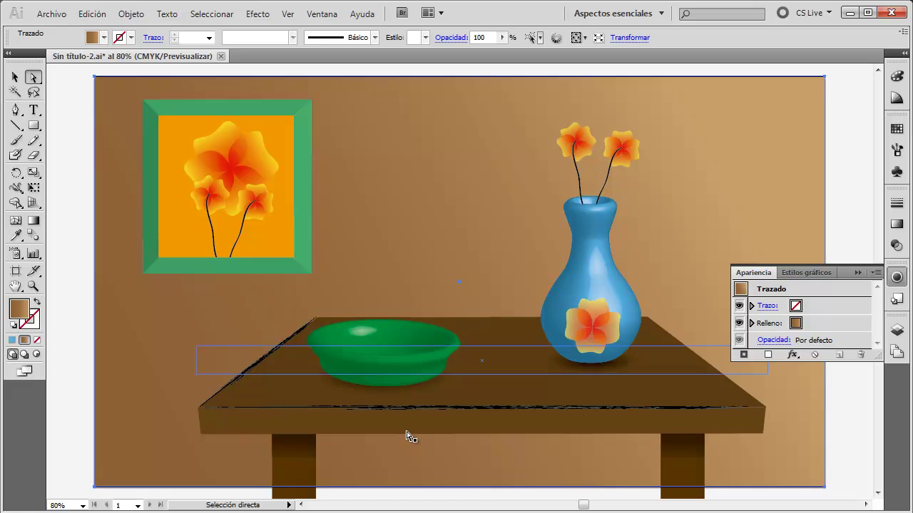
click(254, 268)
drag(373, 93, 371, 266)
drag(428, 266, 407, 370)
Marquee-select all parts of the framed flower picture and group them
drag(402, 88, 127, 317)
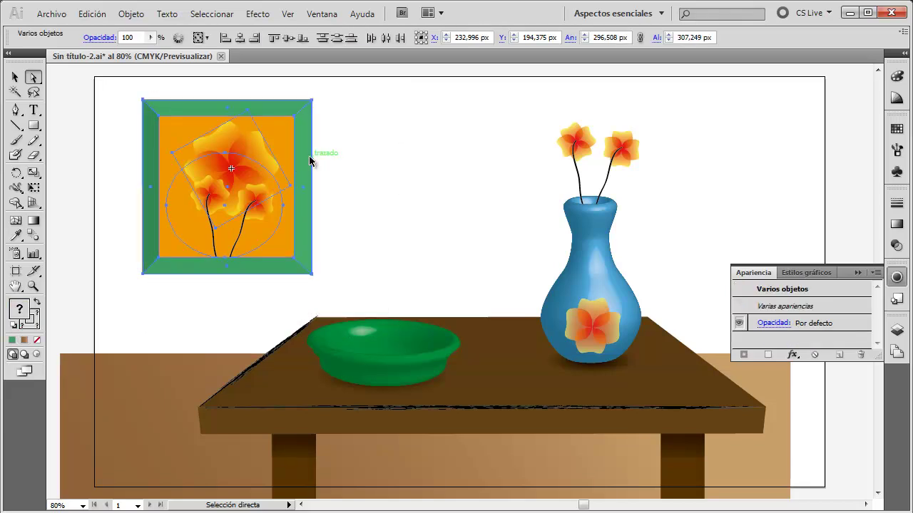
click(404, 148)
click(305, 137)
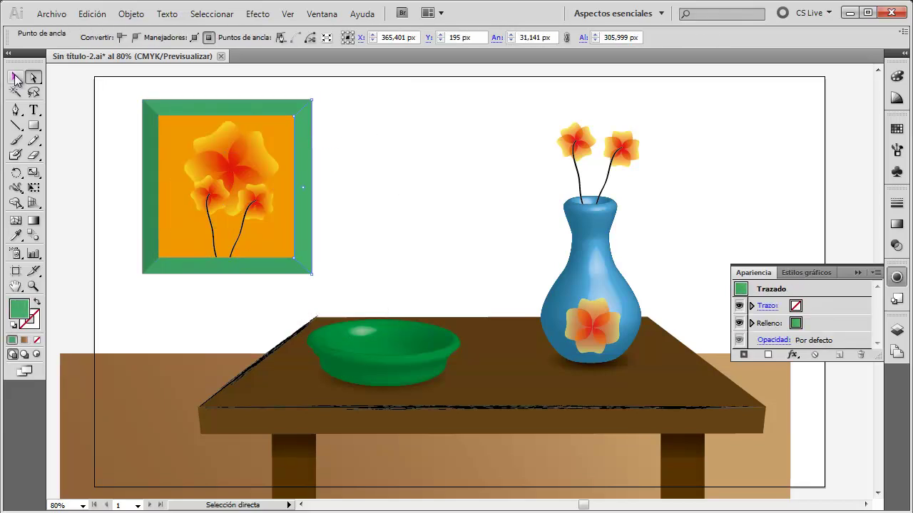
click(294, 116)
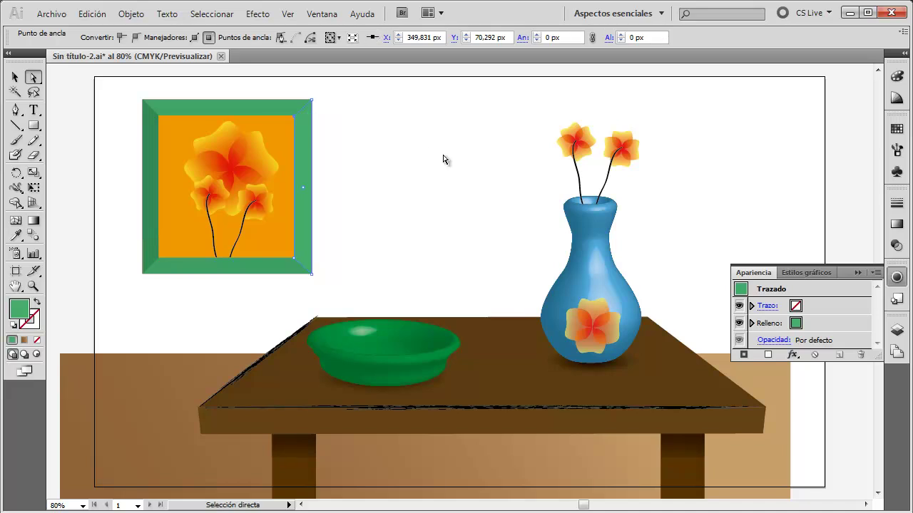
click(404, 167)
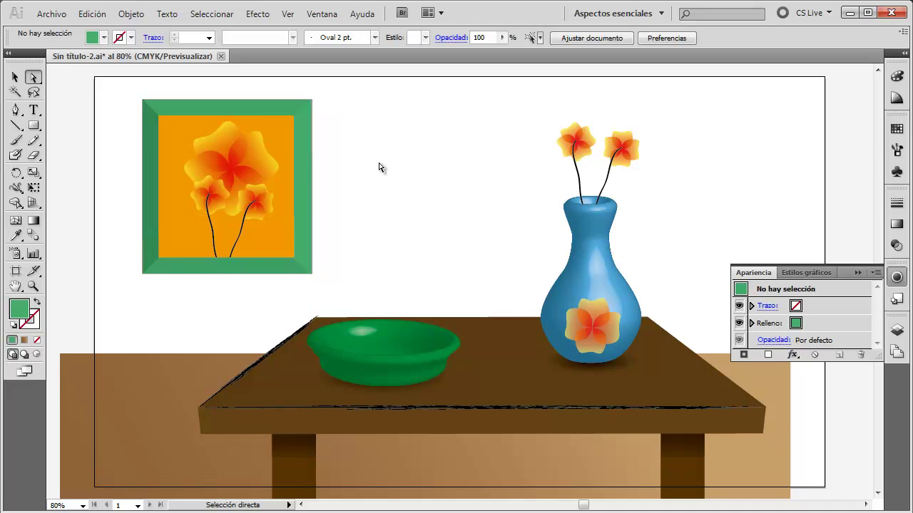
drag(133, 95, 301, 295)
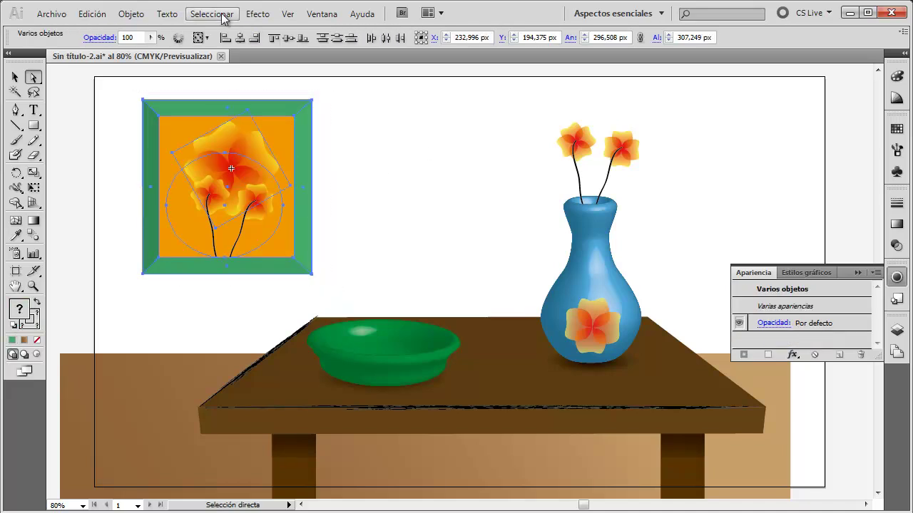
click(139, 13)
click(183, 66)
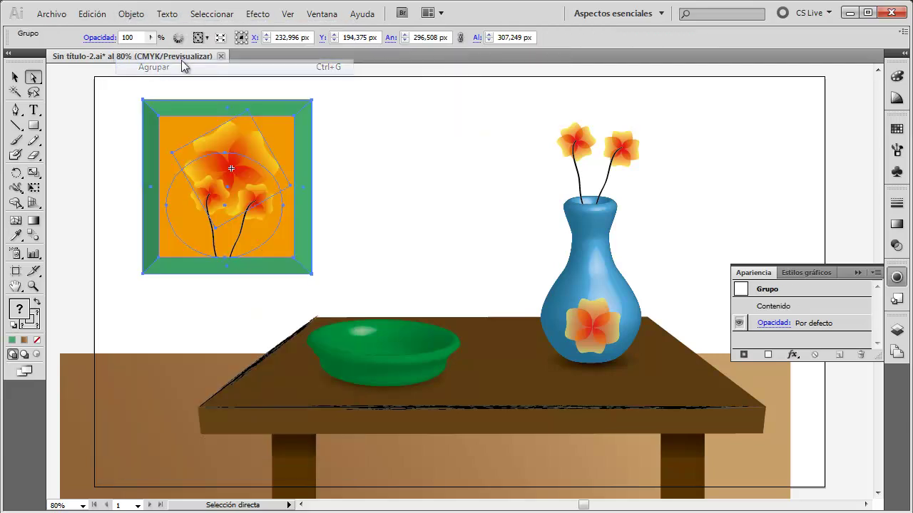
Apply a 75% Multiply drop shadow to the grouped picture via Effect > Stylize
click(258, 13)
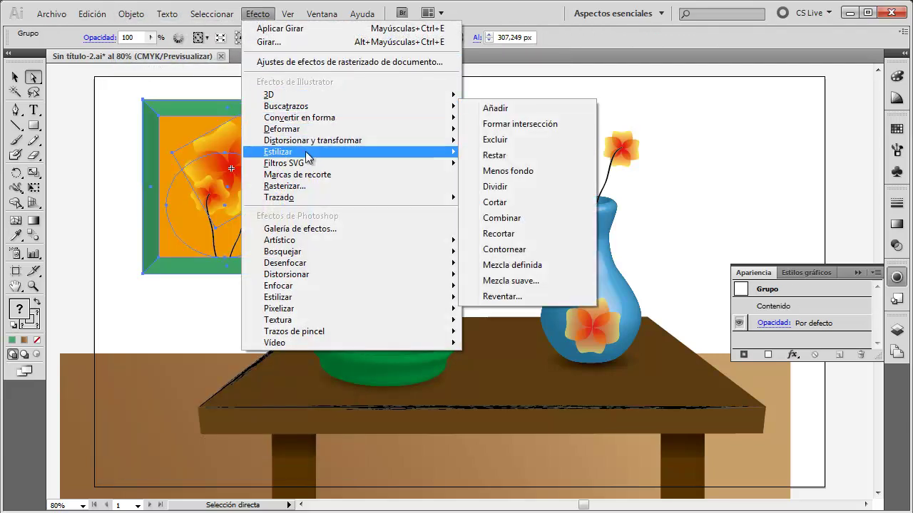
mouse_move(278, 152)
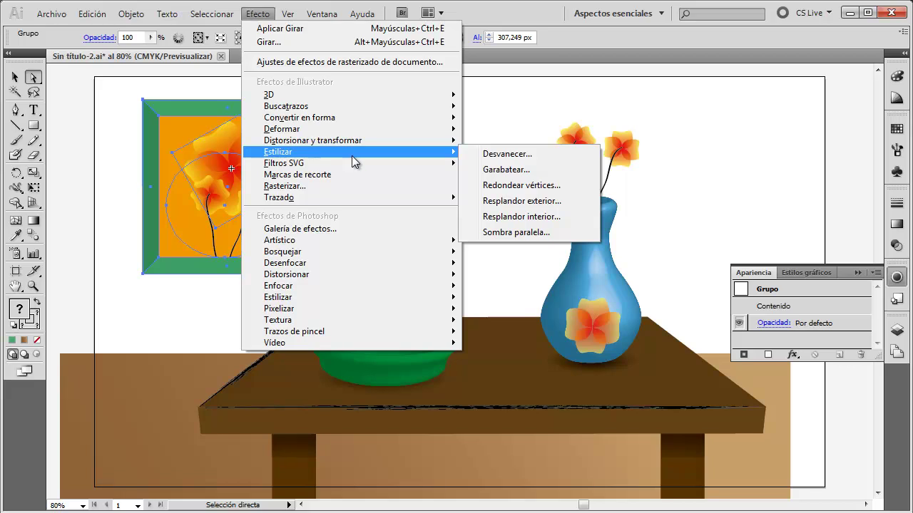
click(508, 232)
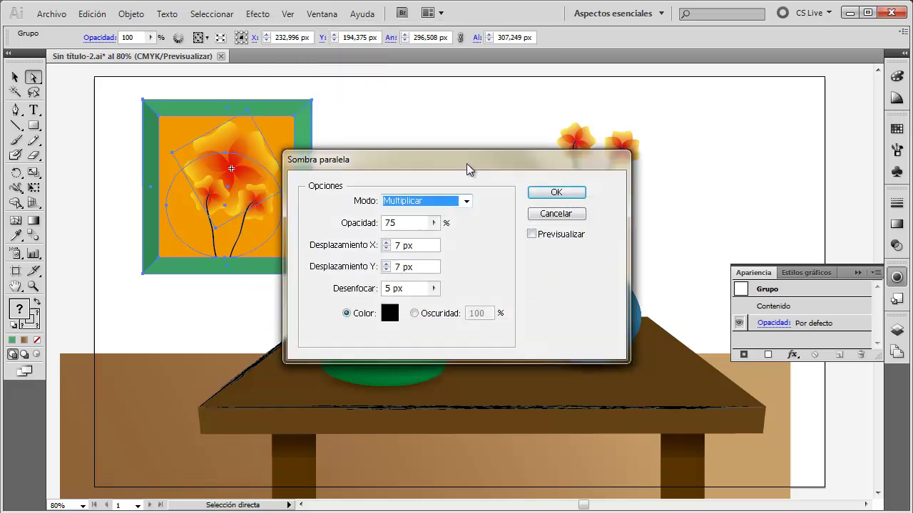
drag(466, 161, 638, 111)
click(706, 185)
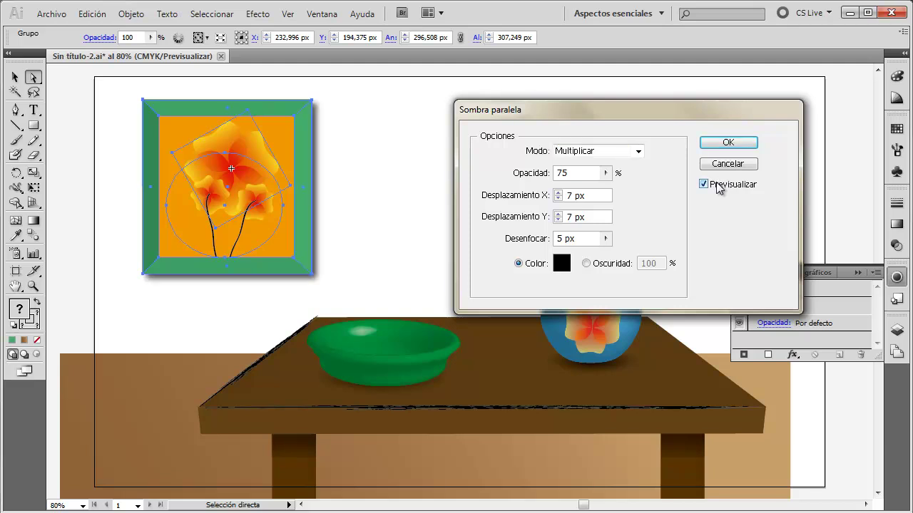
click(728, 142)
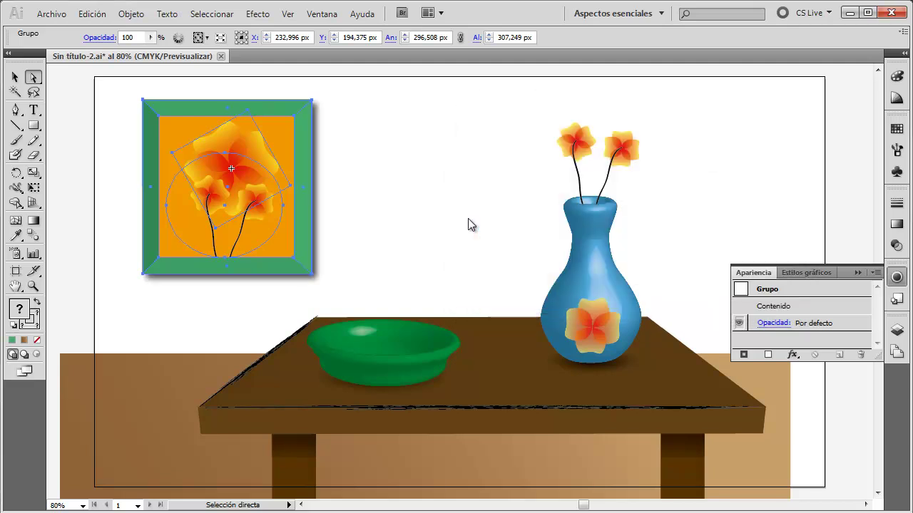
Drag the brown background back up behind the scene and deselect
click(223, 318)
mouse_move(171, 378)
mouse_down()
mouse_move(249, 116)
mouse_move(206, 104)
mouse_up()
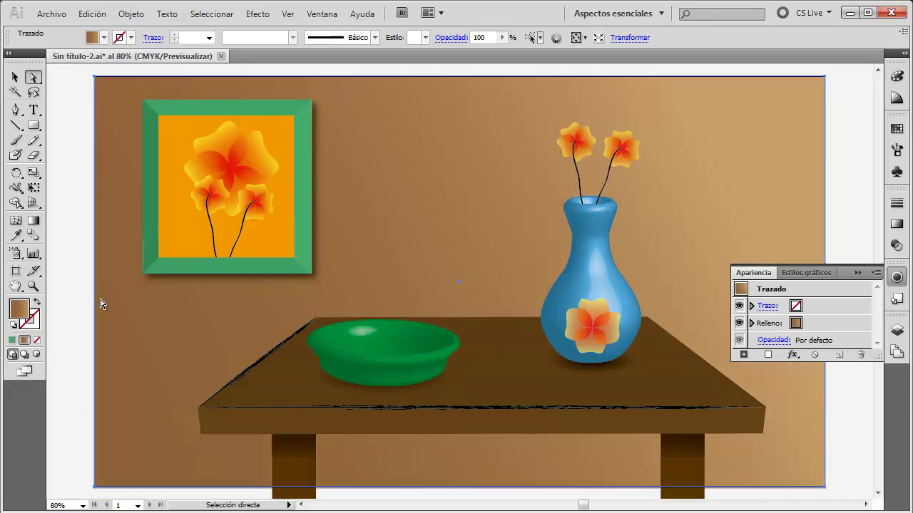
click(60, 289)
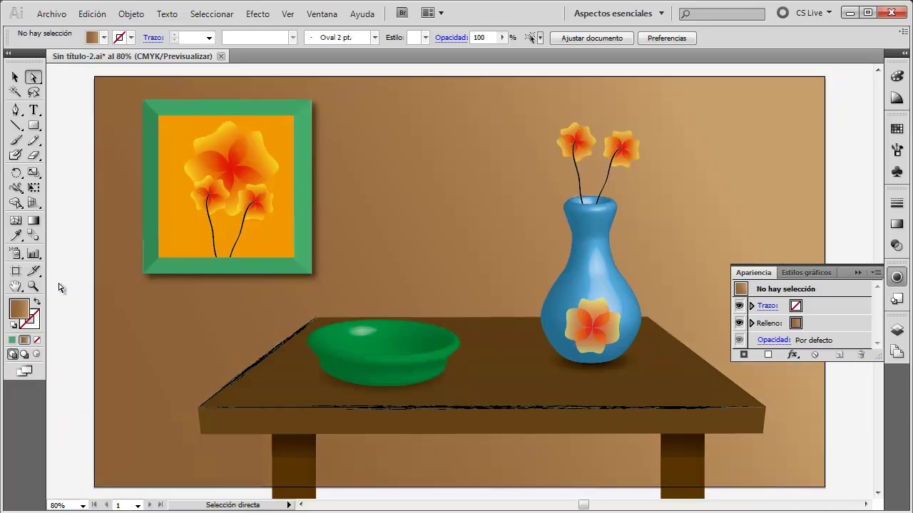
Copy and paste the blue vase, then move the copy up beside the bowl
click(859, 272)
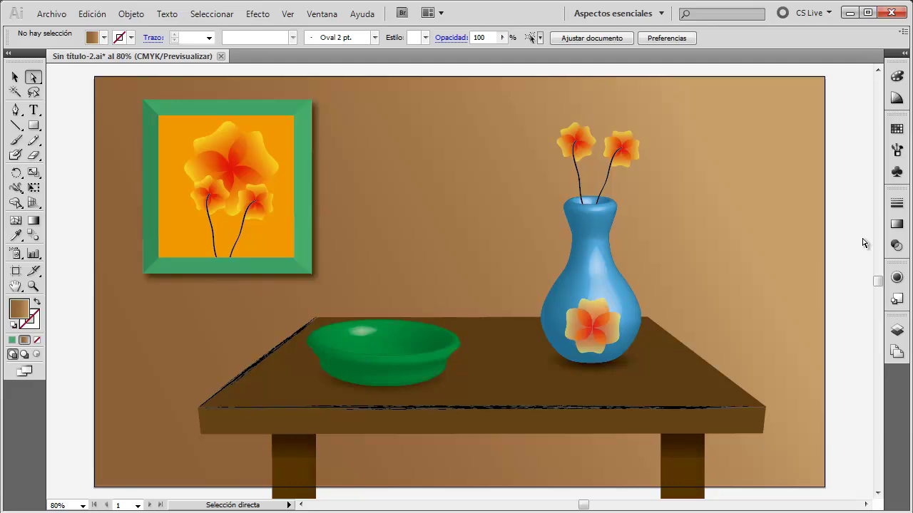
click(605, 264)
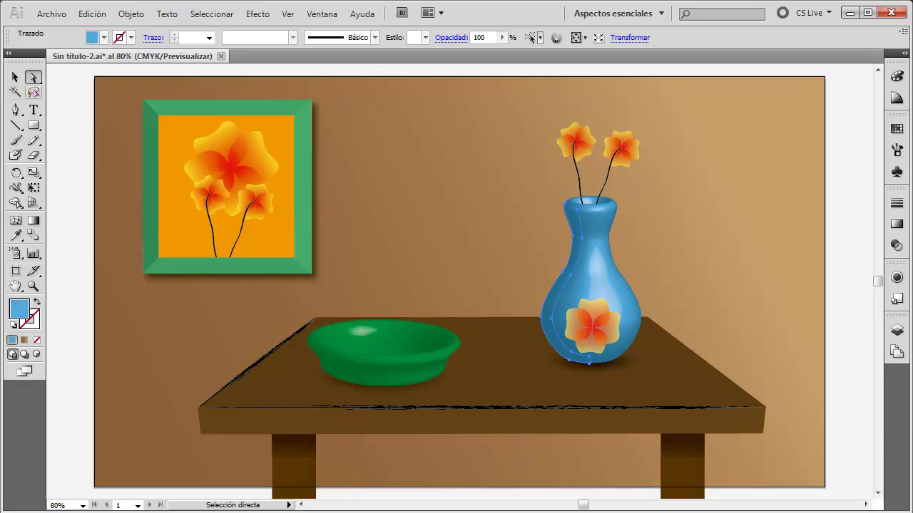
click(92, 14)
click(107, 83)
click(89, 16)
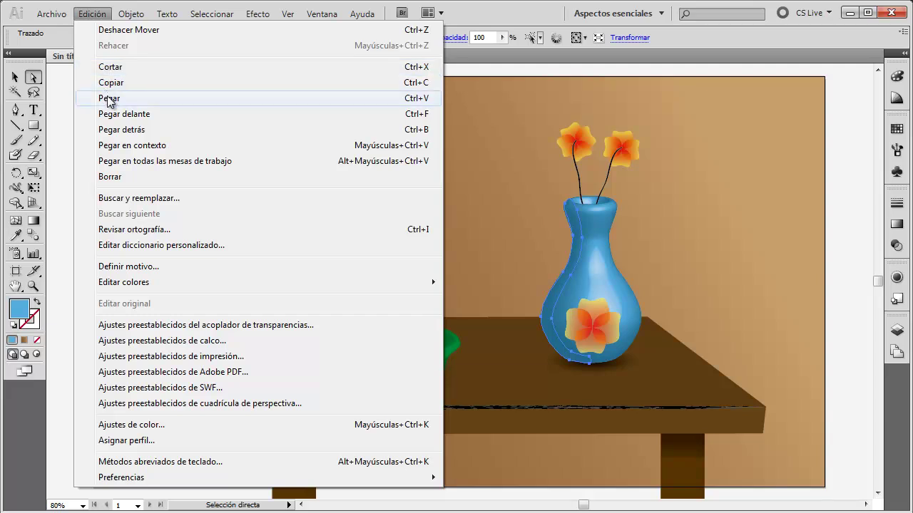
click(108, 98)
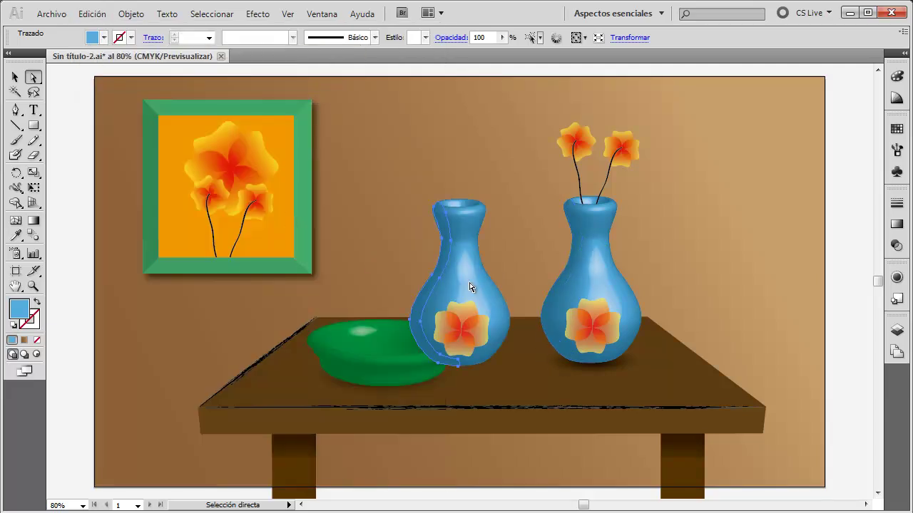
drag(462, 288, 482, 244)
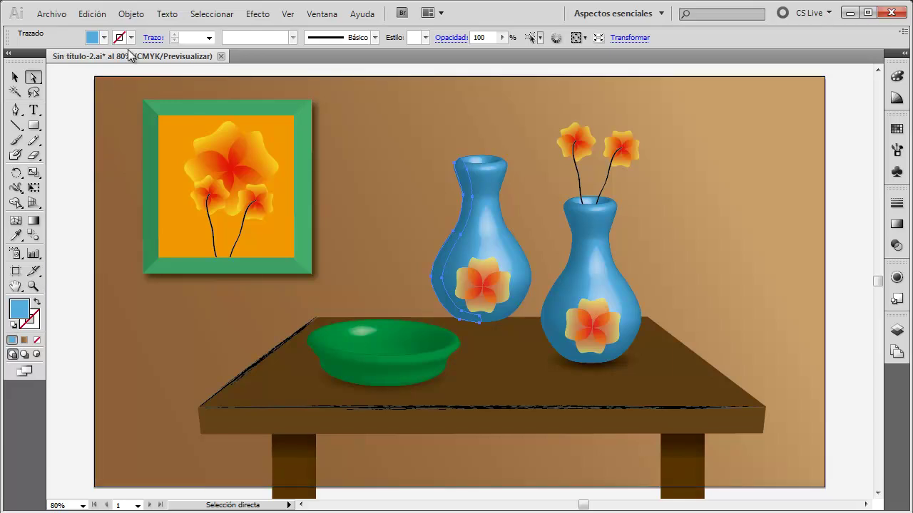
Edit the vase copy's 3D Revolve to use no shading and cleared Map Art, then apply
click(897, 277)
click(787, 340)
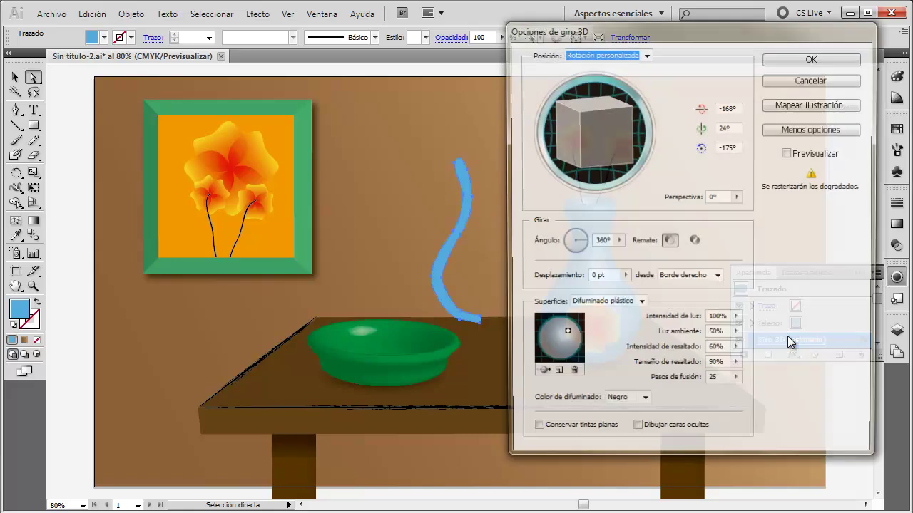
click(798, 154)
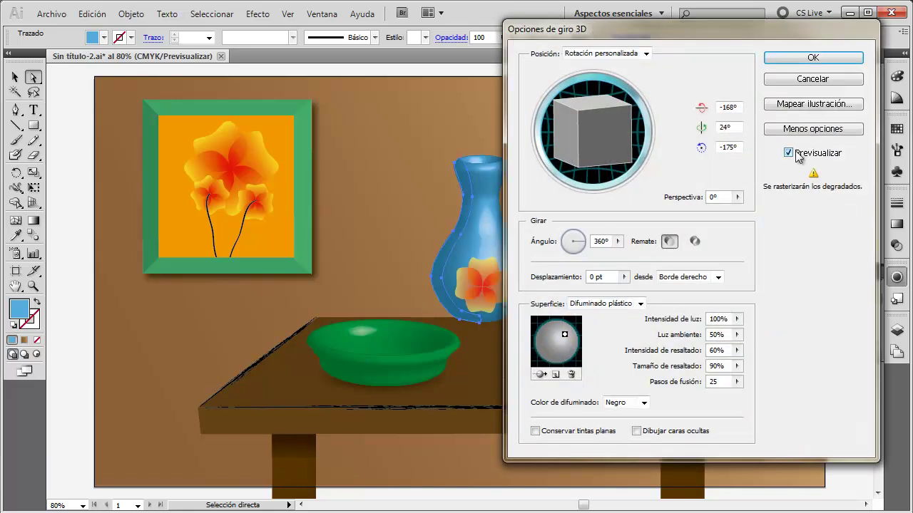
drag(672, 42, 752, 43)
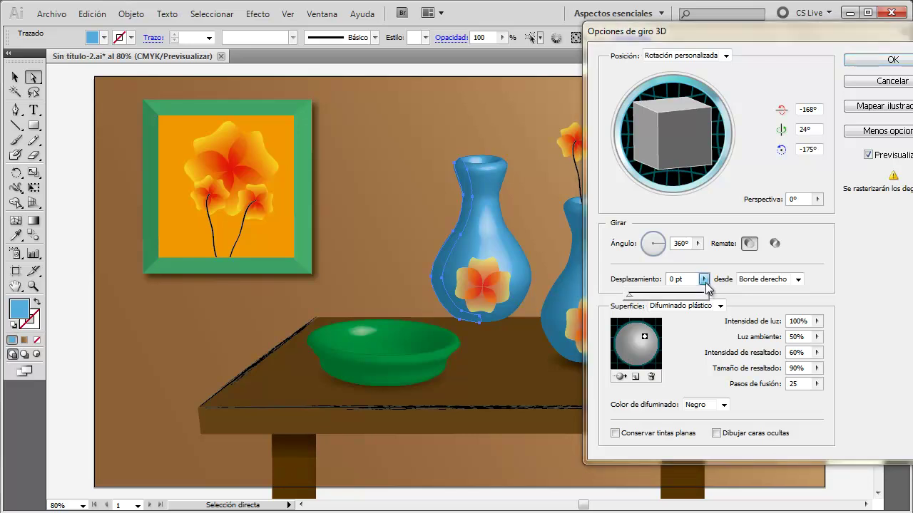
click(720, 306)
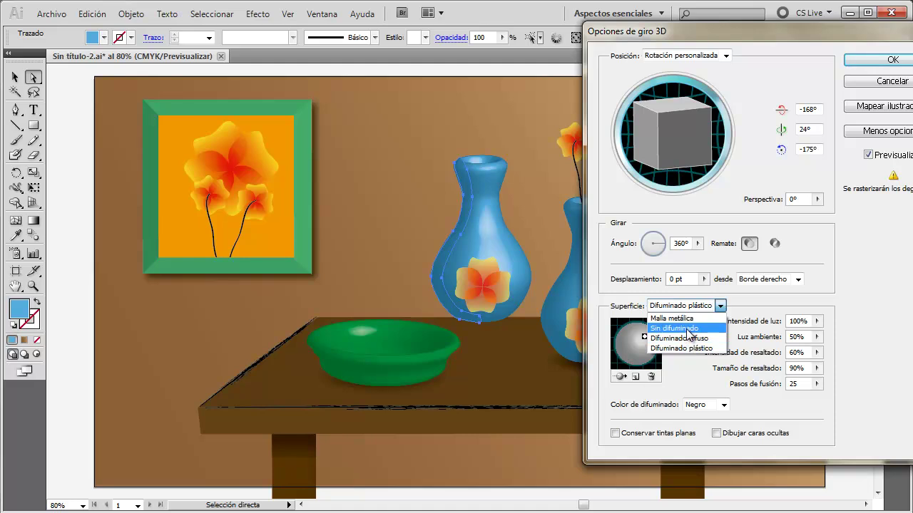
click(683, 328)
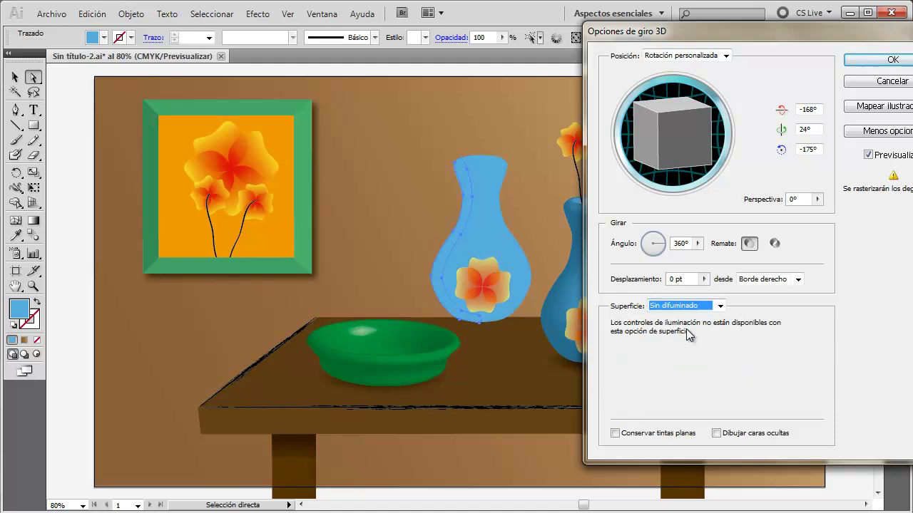
click(884, 106)
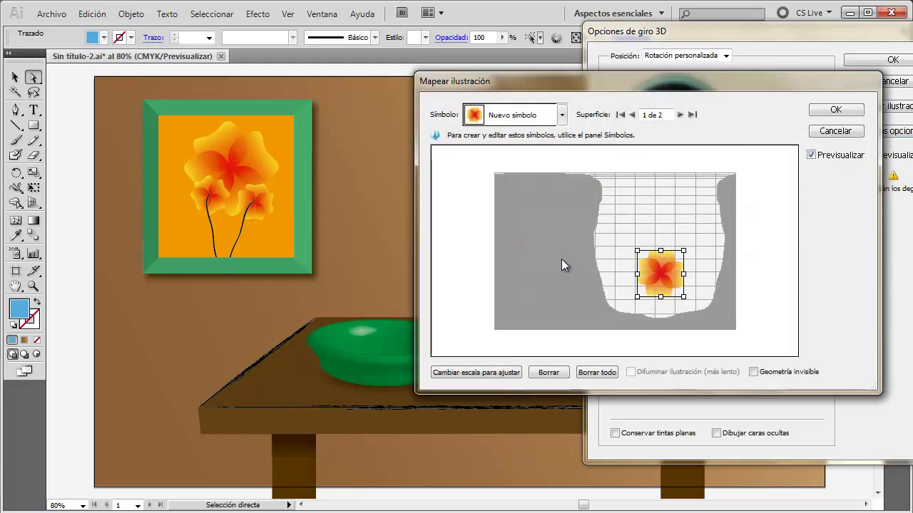
click(553, 372)
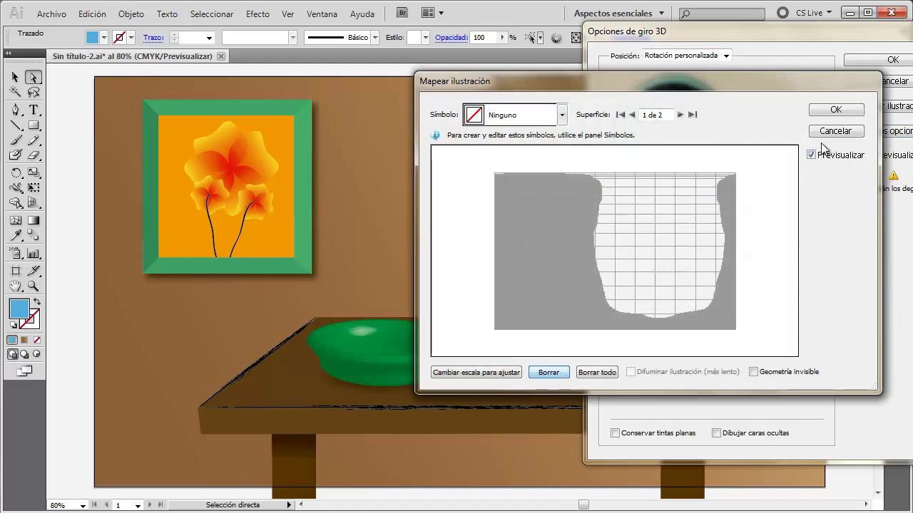
click(836, 110)
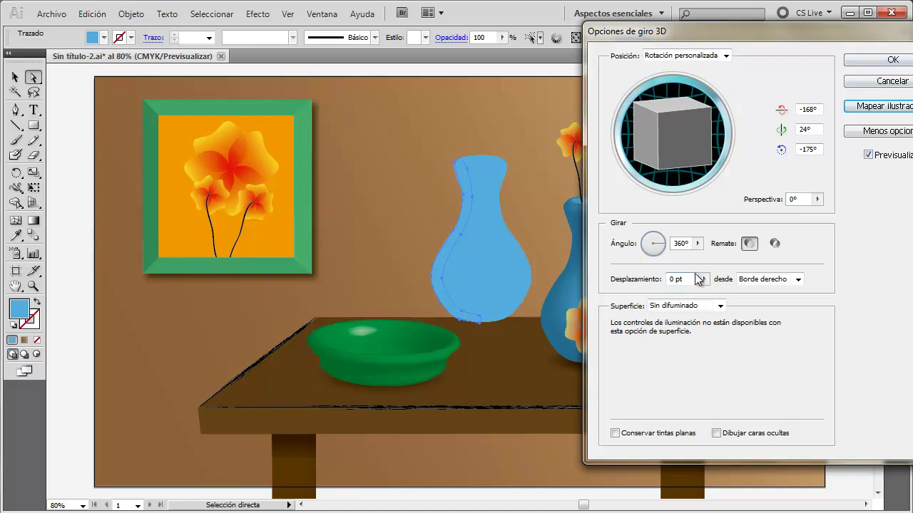
click(898, 61)
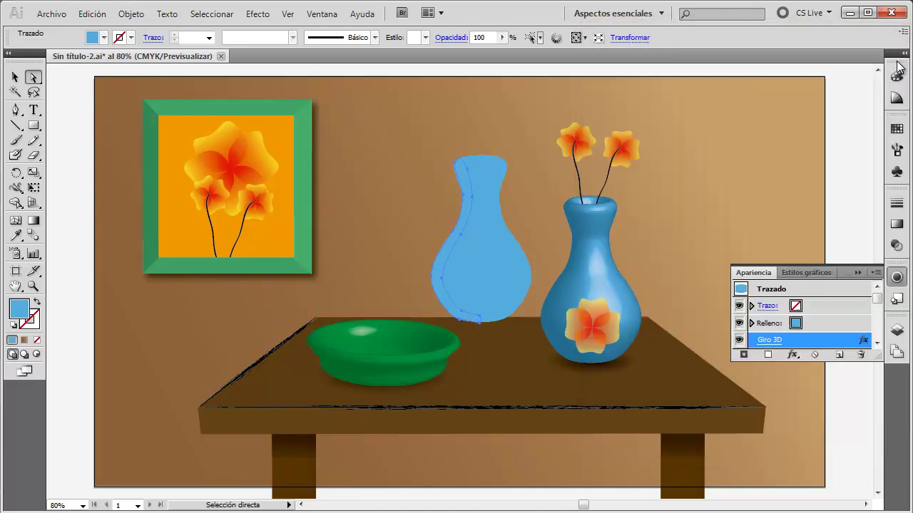
Try linear and radial gradient fills and adjust the colour stops in the Gradient panel
click(897, 225)
click(847, 219)
click(810, 240)
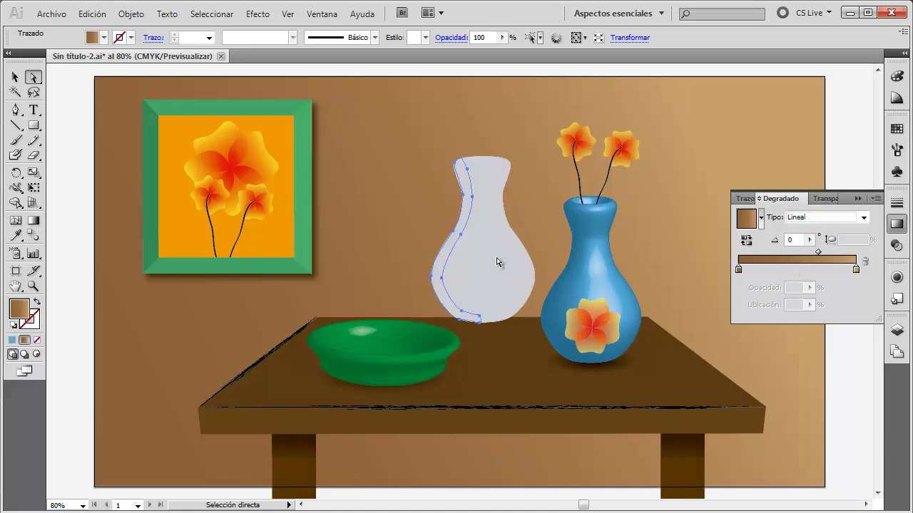
click(738, 268)
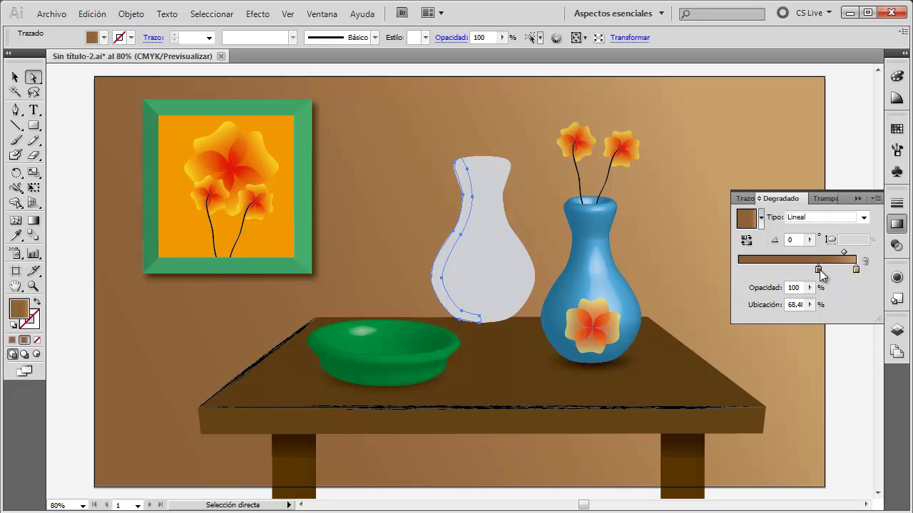
mouse_move(856, 269)
mouse_down()
mouse_move(779, 269)
mouse_move(856, 269)
mouse_up()
click(863, 218)
click(814, 232)
click(859, 198)
Select the pale flat vase outline and delete it
click(782, 208)
click(496, 227)
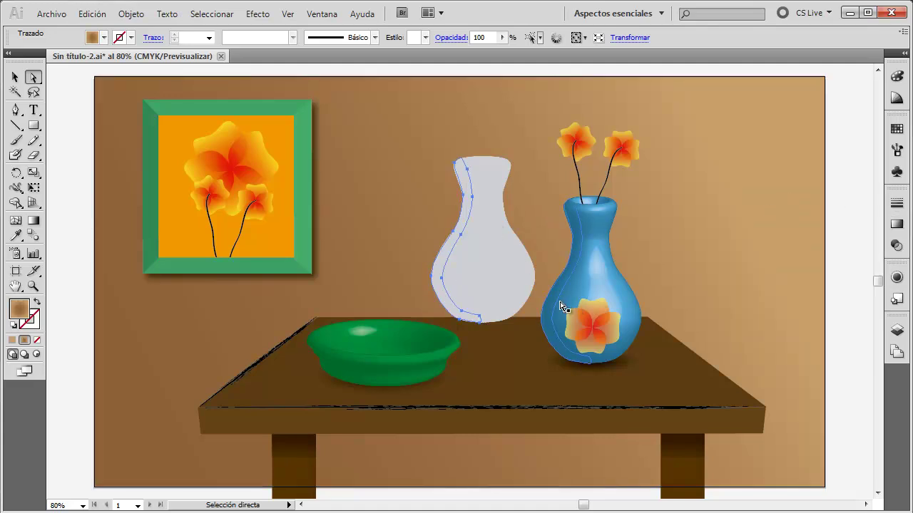
key(Delete)
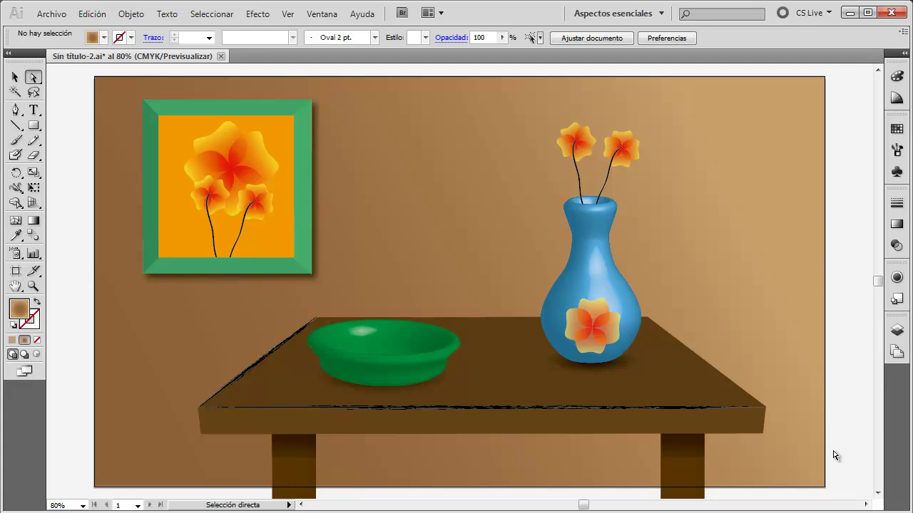
click(16, 156)
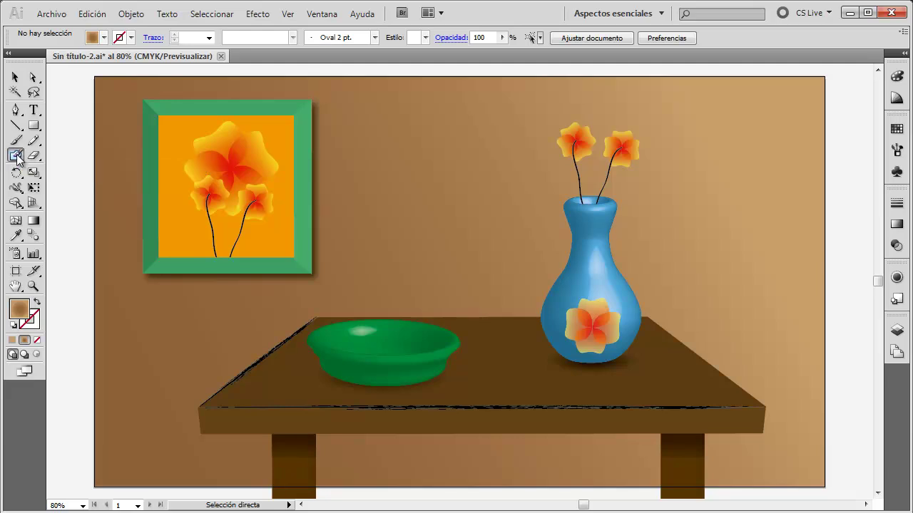
Pick the Spiral tool and draw a spiral to the right of the vase
click(17, 141)
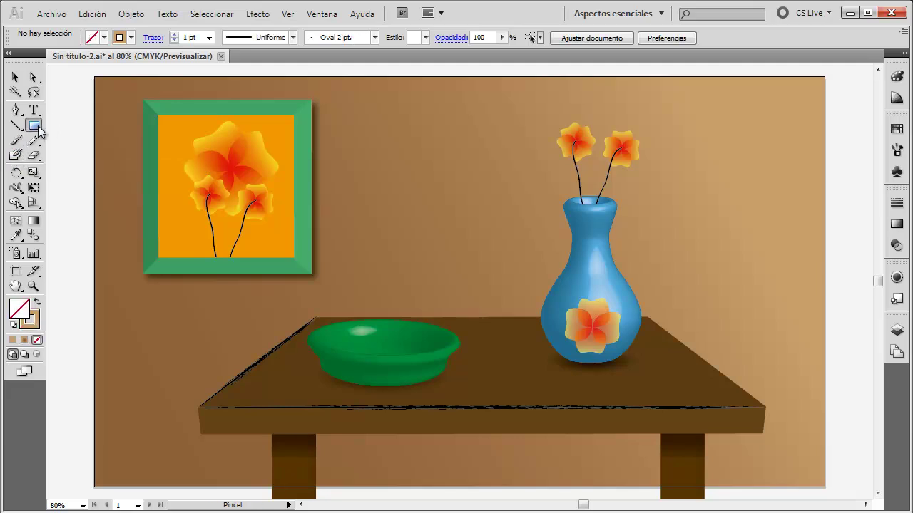
click(34, 125)
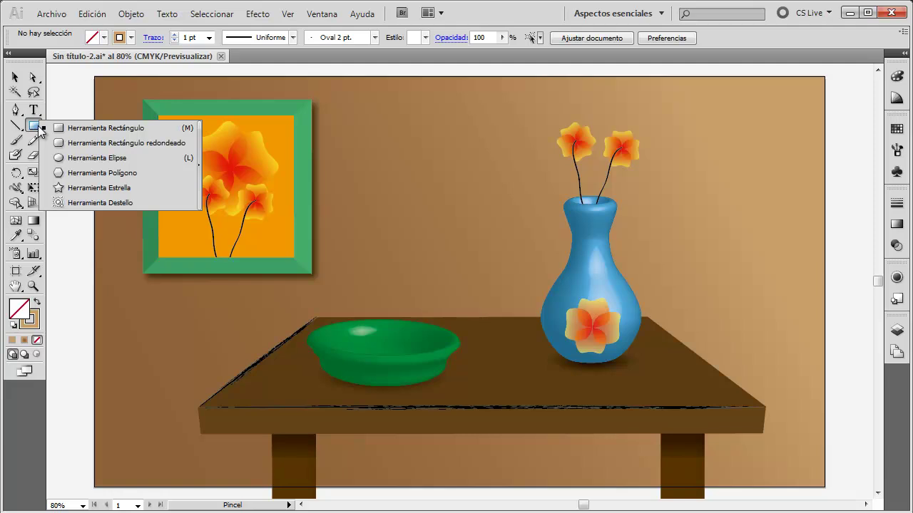
click(40, 127)
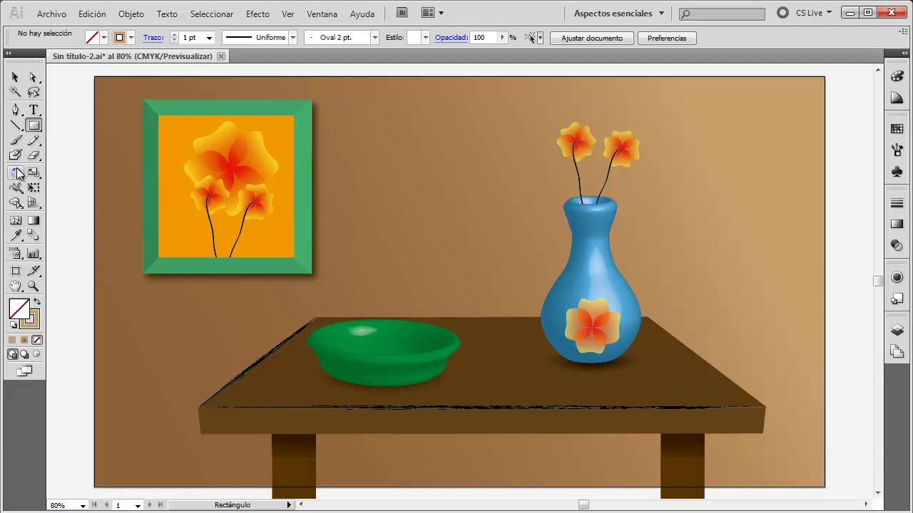
click(15, 111)
click(16, 125)
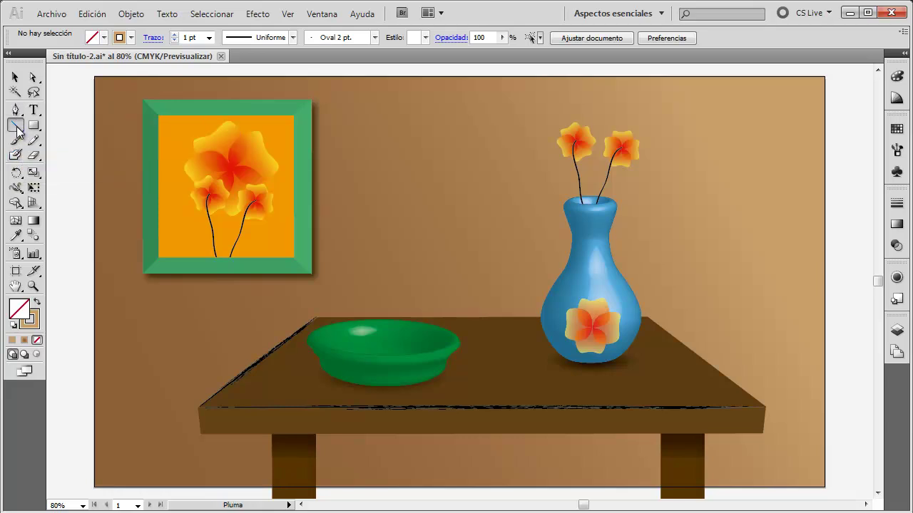
click(65, 157)
drag(649, 317, 662, 240)
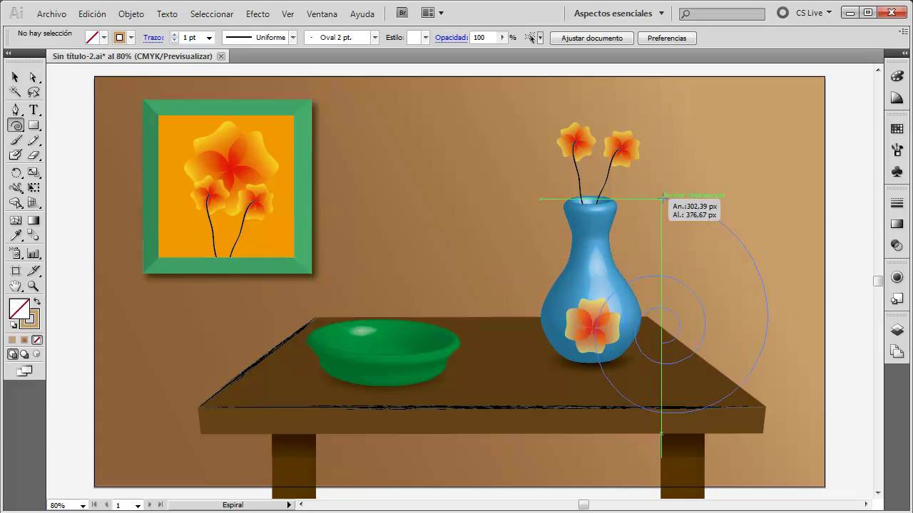
drag(662, 240, 649, 216)
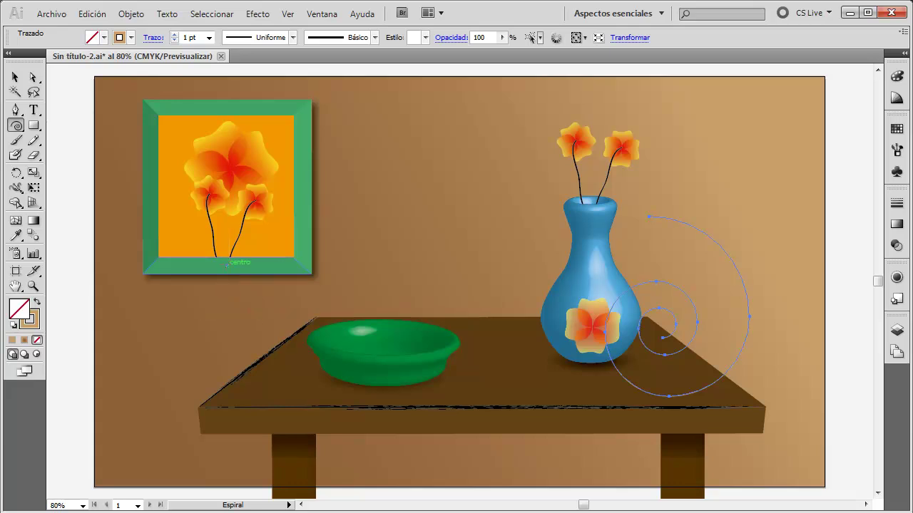
Give the spiral a lens-shaped width profile, a 5 pt stroke and black colour
click(374, 37)
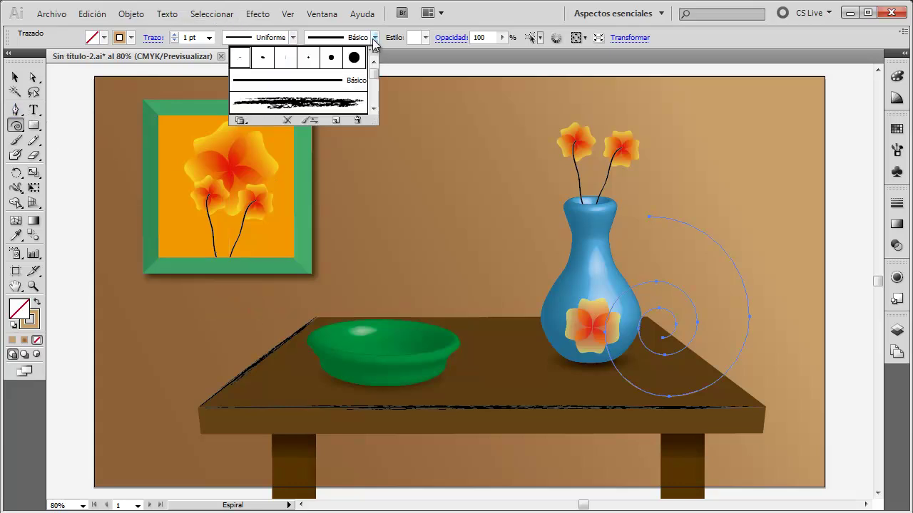
click(293, 37)
click(231, 85)
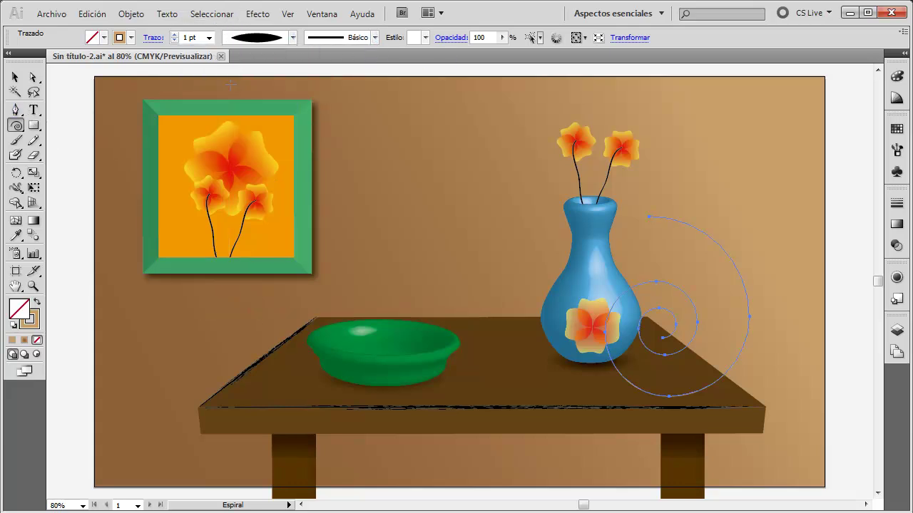
click(209, 37)
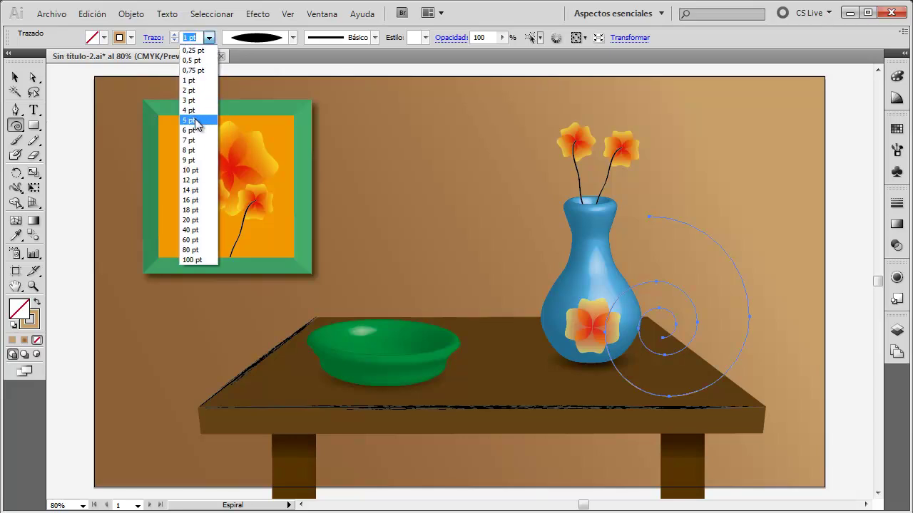
click(194, 121)
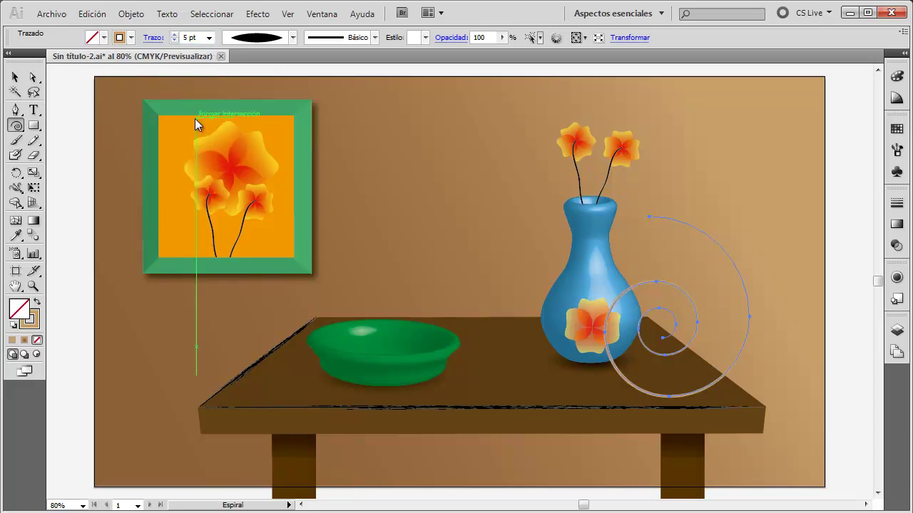
click(130, 37)
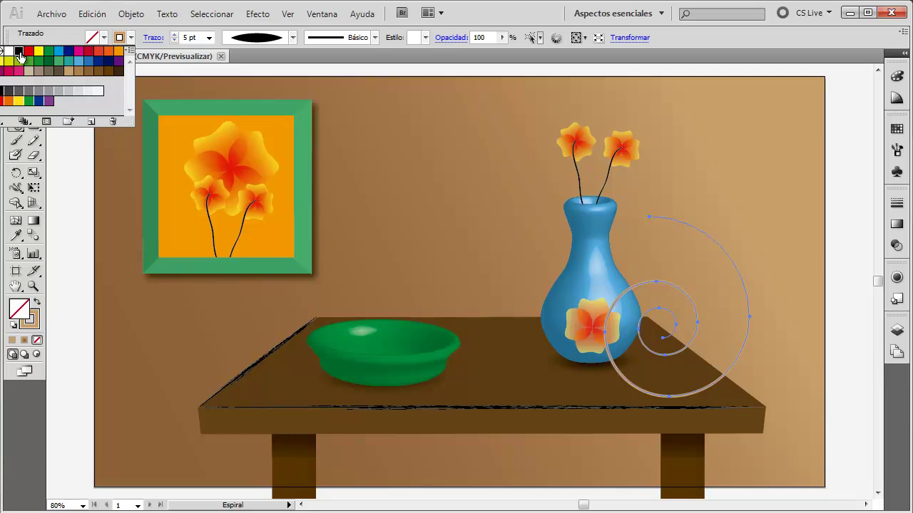
click(18, 52)
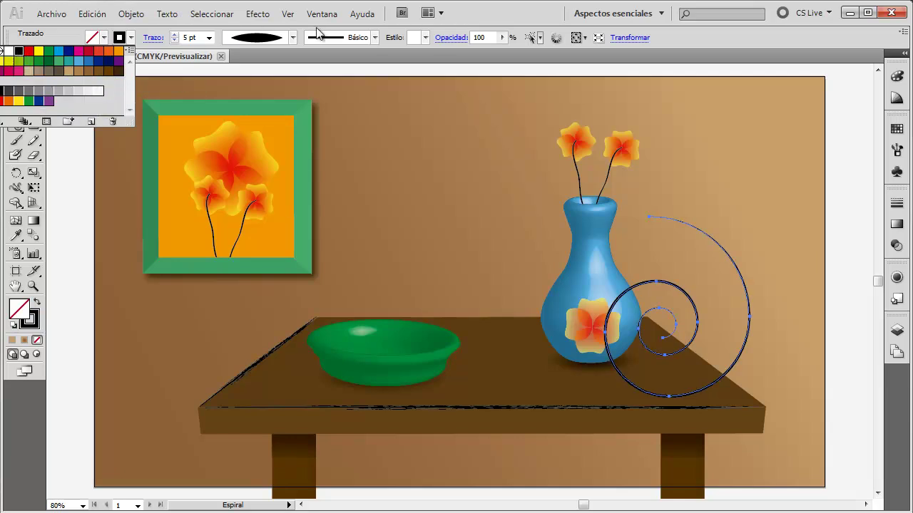
click(16, 77)
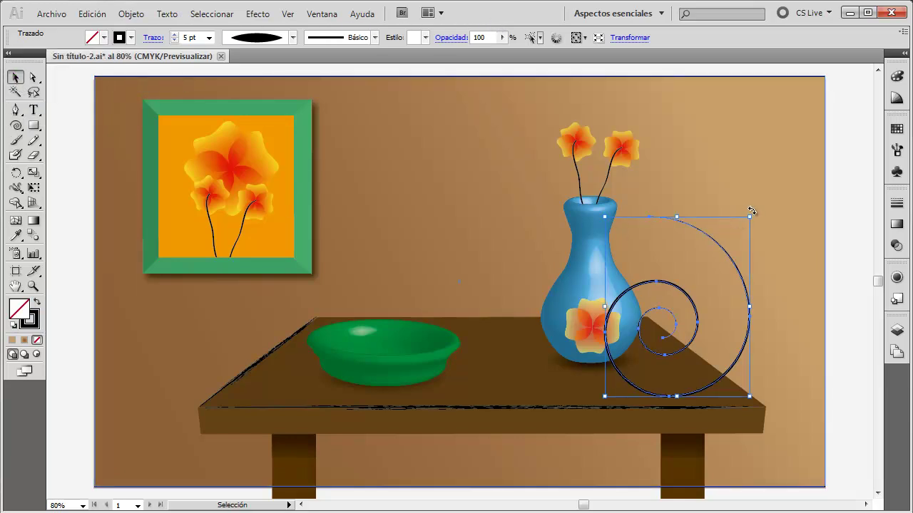
Rotate, resize and horizontally flip the spiral using its bounding-box handles
drag(753, 216, 664, 203)
drag(541, 256, 668, 326)
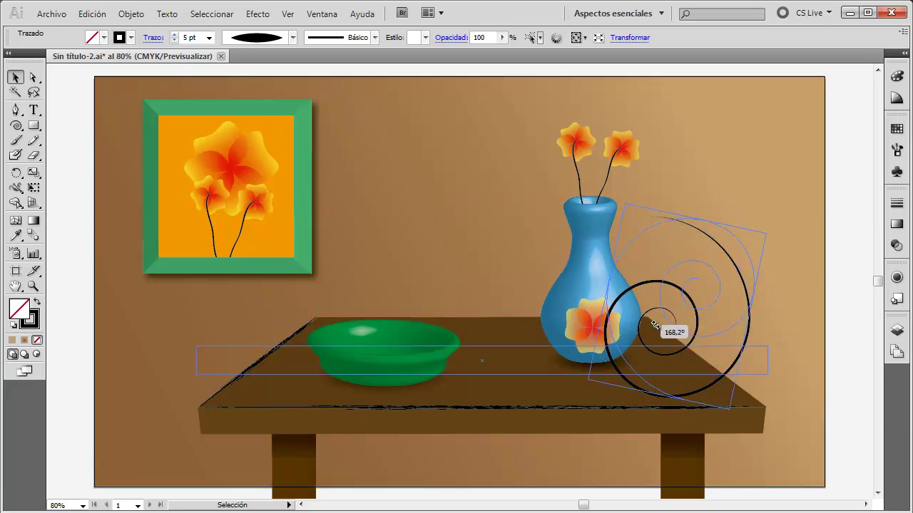
mouse_move(669, 326)
mouse_down()
mouse_move(706, 400)
mouse_move(657, 59)
mouse_up()
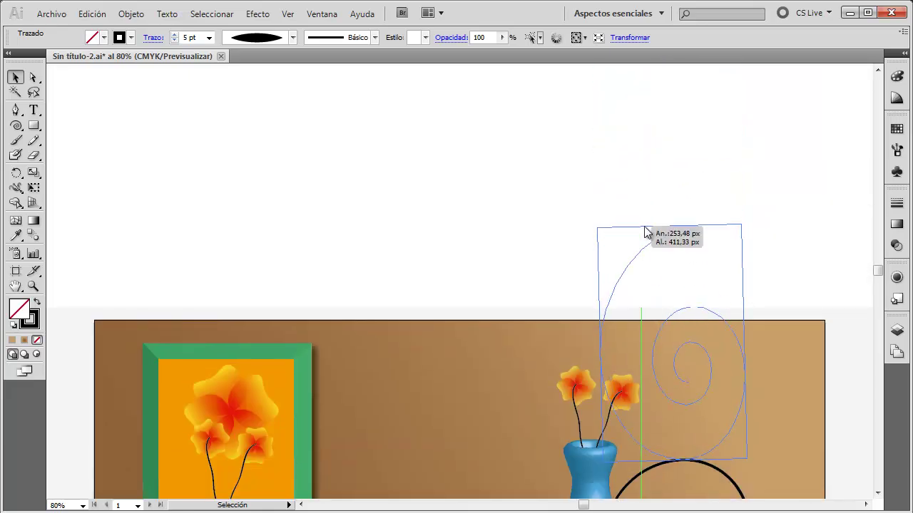
drag(658, 58, 645, 294)
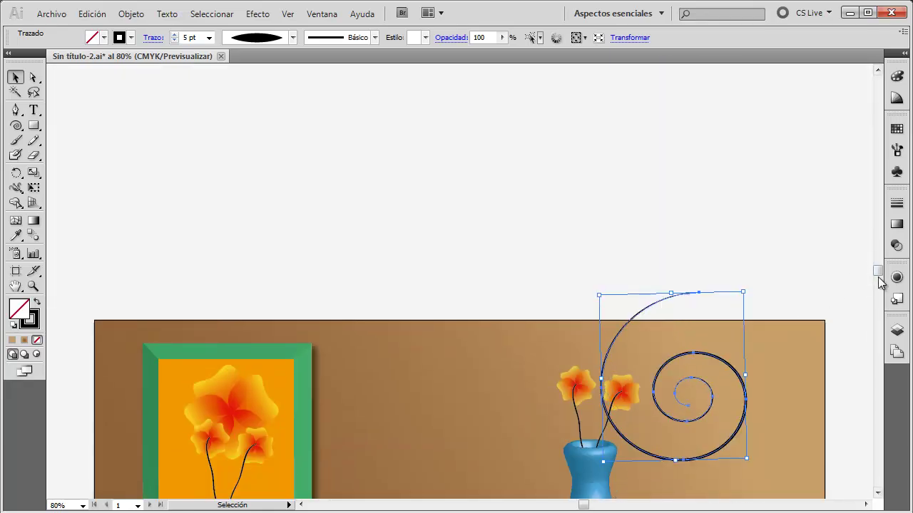
drag(879, 274, 879, 284)
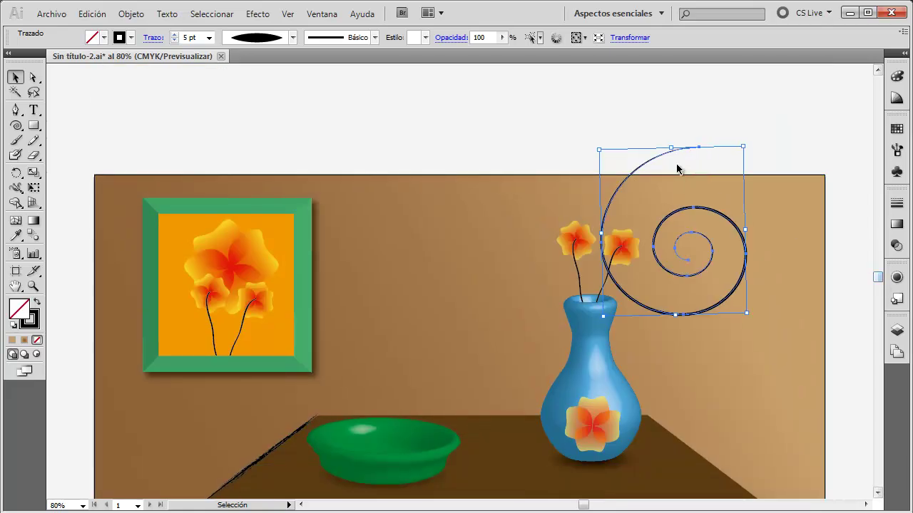
drag(602, 234, 849, 238)
drag(744, 236, 672, 230)
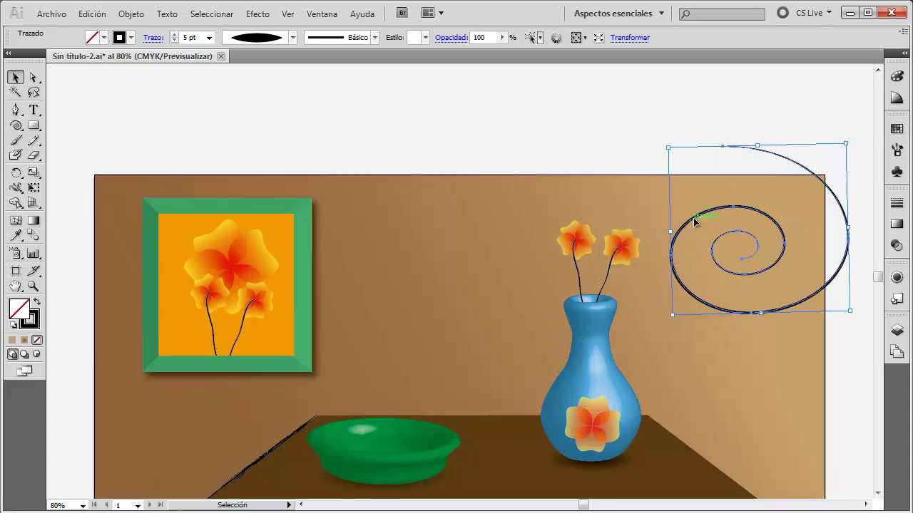
Flip the spiral upside down, narrow it, and place it beside the vase's rim with arrow nudges
drag(760, 147, 760, 450)
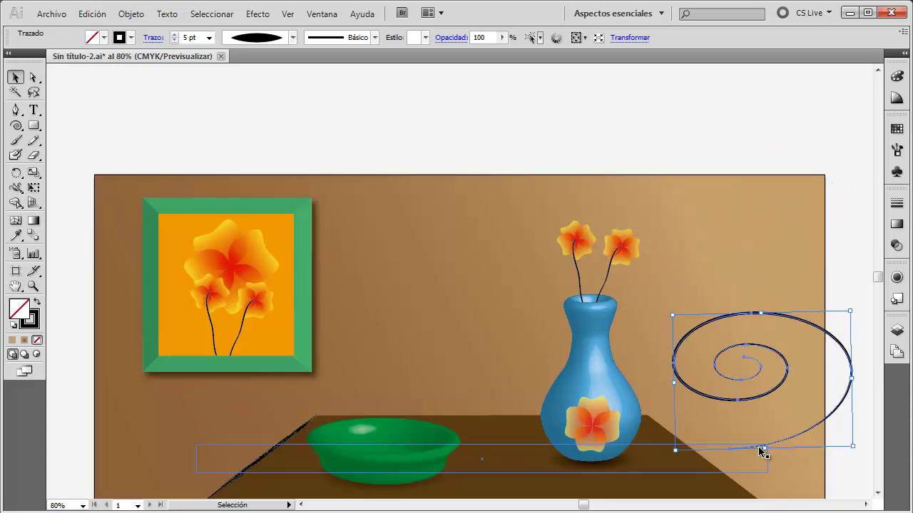
drag(850, 380, 798, 380)
mouse_move(745, 406)
mouse_down()
mouse_move(715, 367)
mouse_move(679, 364)
mouse_up()
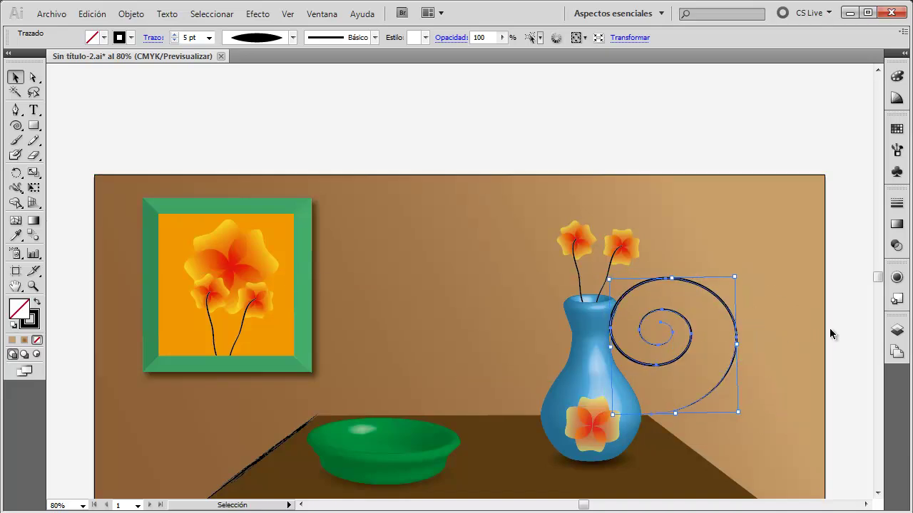
key(Left)
key(Left)
key(Left)
key(Left)
key(Left)
key(Left)
key(Down)
key(Down)
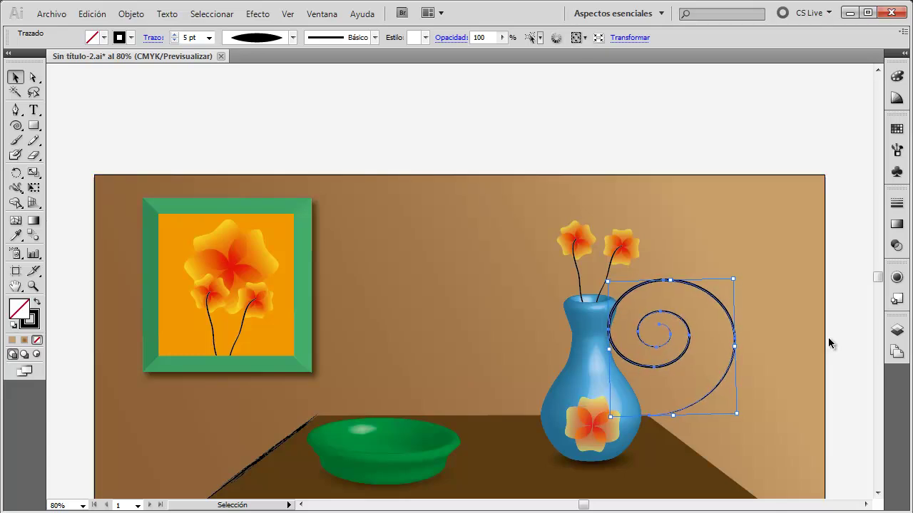
Check the spiral's fit against the vase, return to the Selection tool, deselect, and scroll toward the table
click(844, 343)
click(731, 376)
key(Left)
key(Left)
key(Left)
click(836, 382)
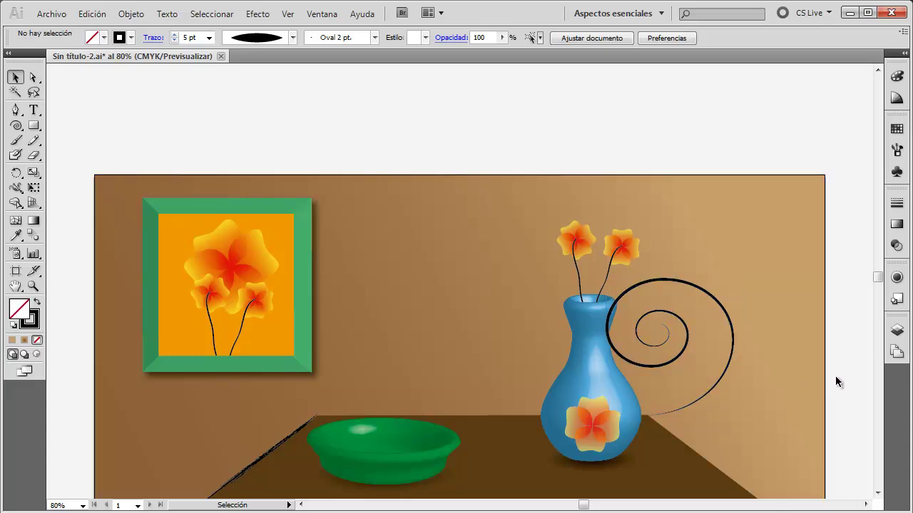
click(713, 393)
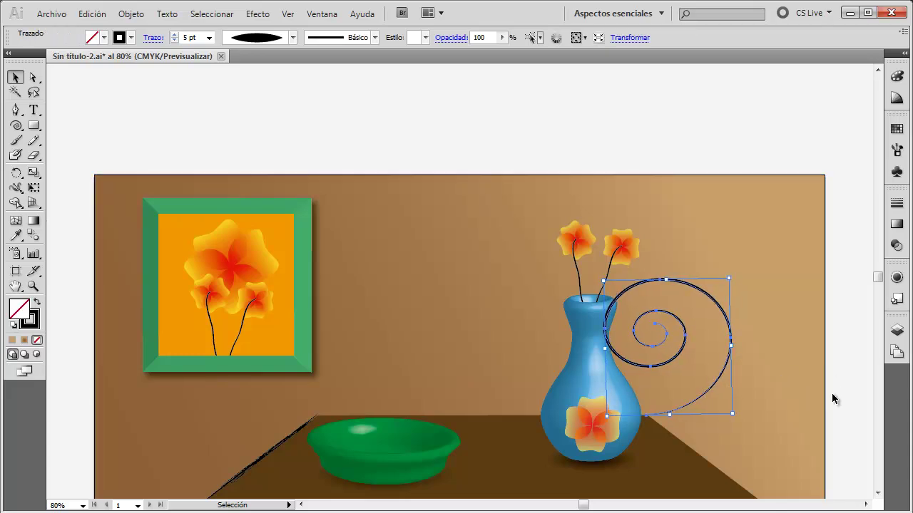
click(820, 393)
click(664, 364)
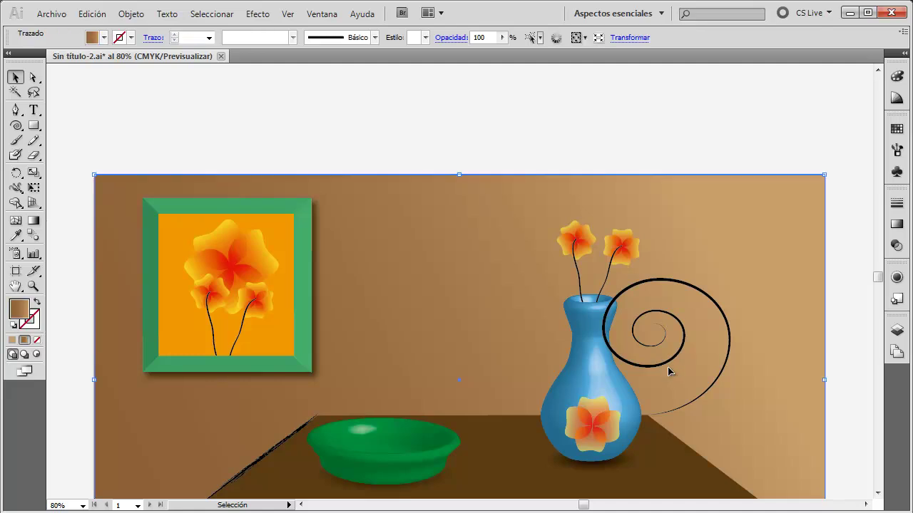
key(a)
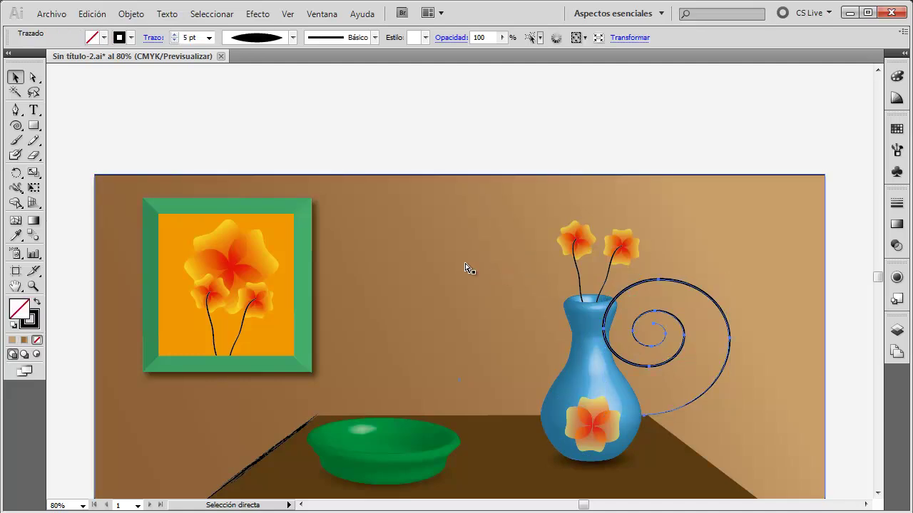
key(v)
click(834, 363)
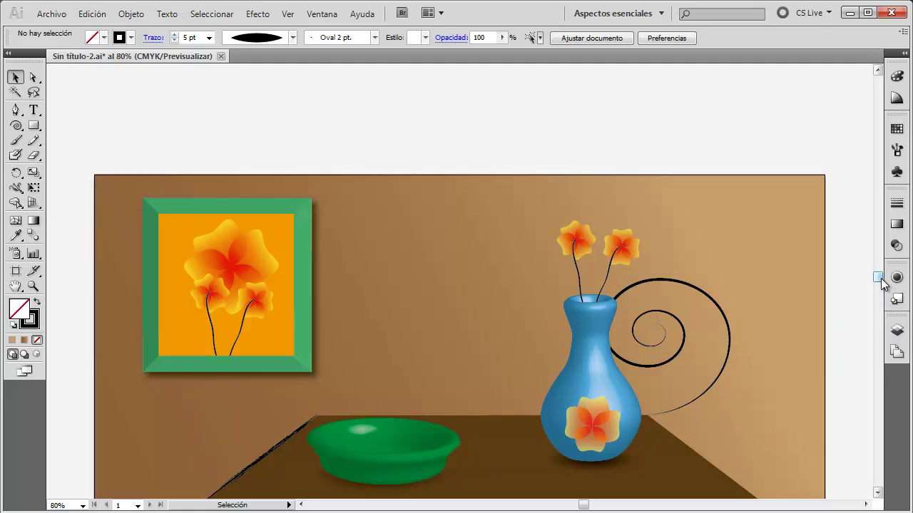
drag(878, 276, 873, 285)
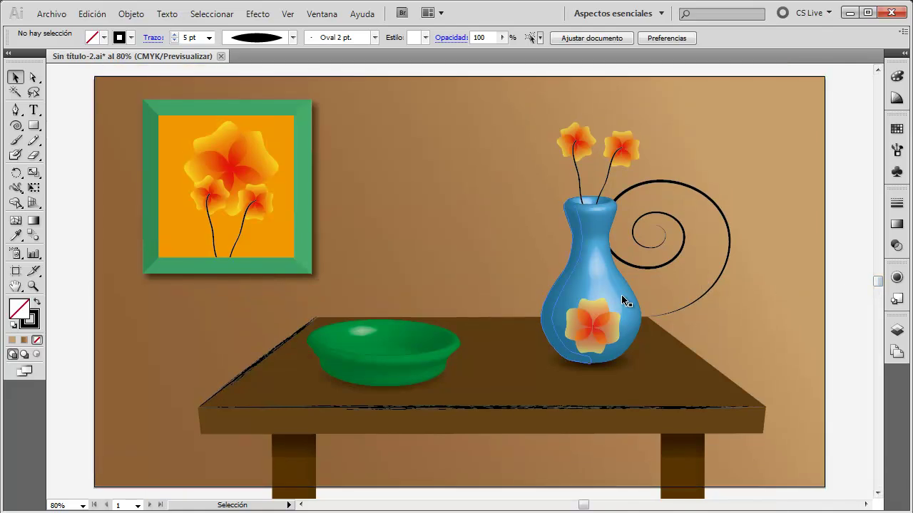
Nudge the blue vase and its flower group left with the arrow keys
click(621, 296)
key(shift+Left)
key(shift+Left)
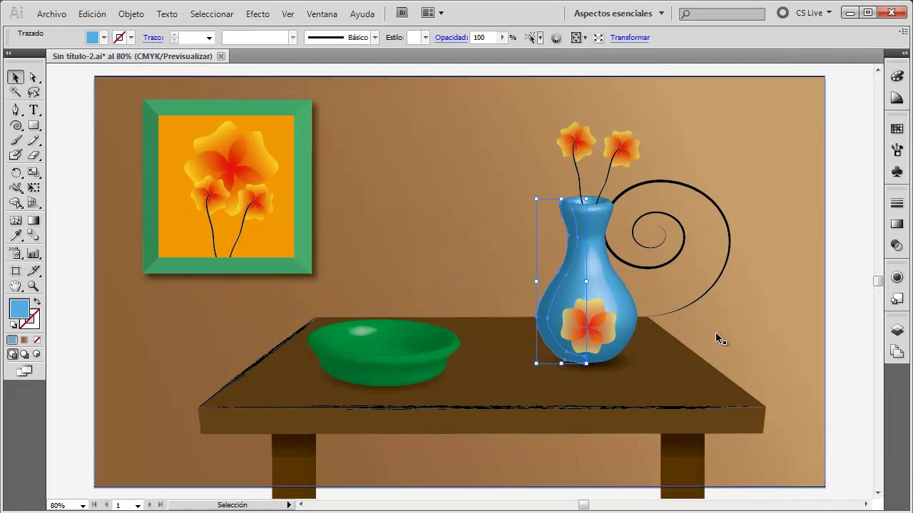
key(shift+Left)
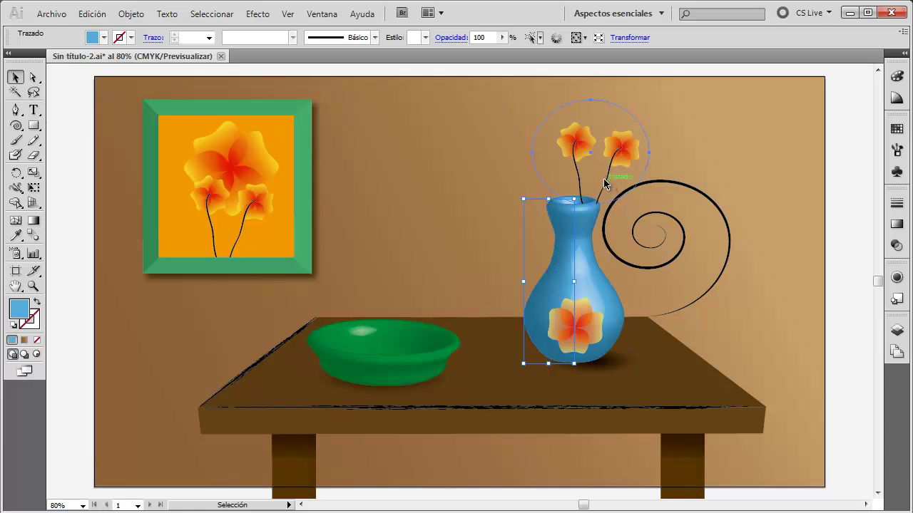
click(602, 178)
key(Left)
key(Left)
key(Left)
key(Left)
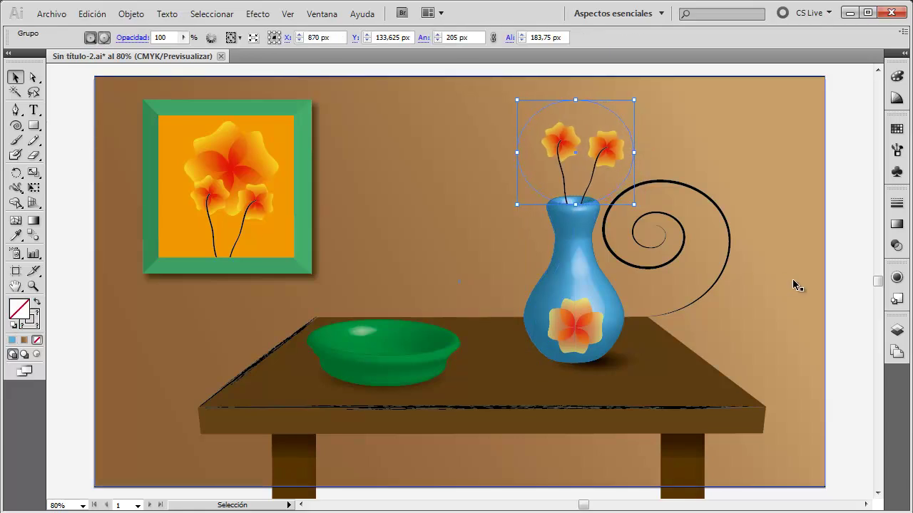
click(861, 295)
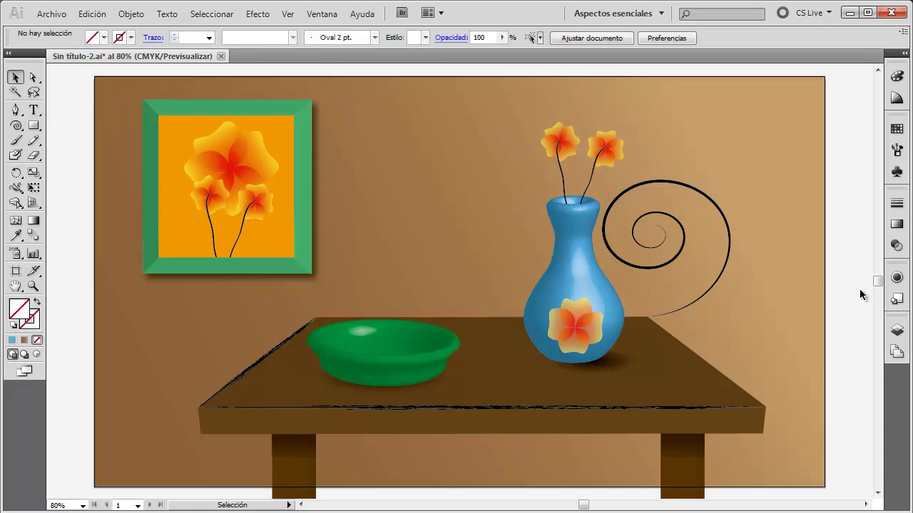
click(725, 268)
click(845, 397)
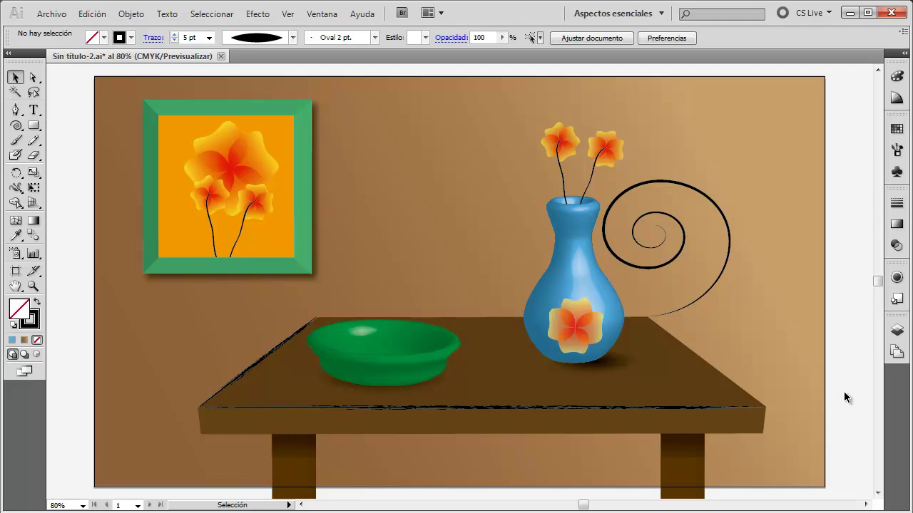
Set the spiral's stroke weight to 10 pt
click(685, 251)
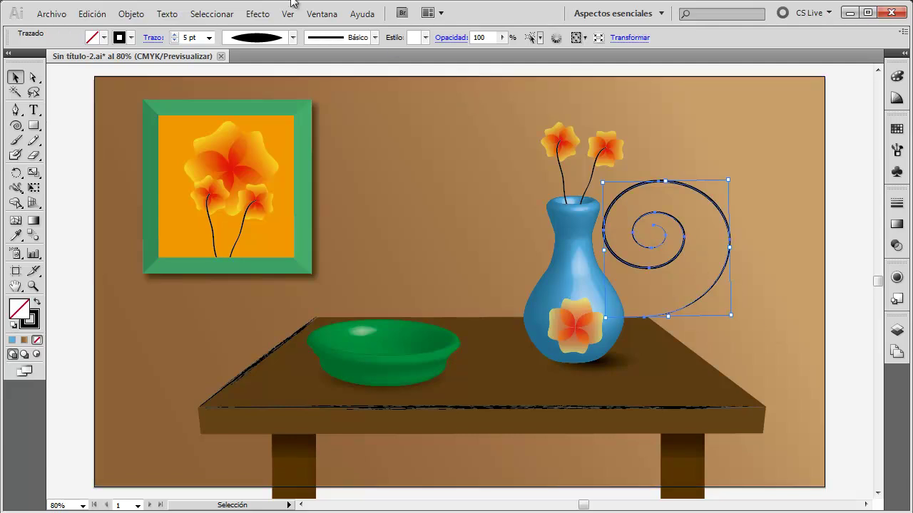
click(209, 37)
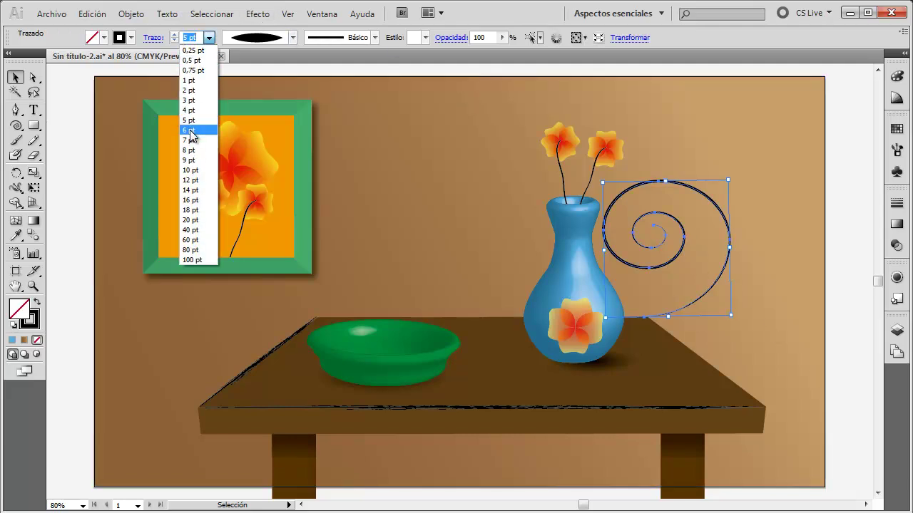
click(189, 172)
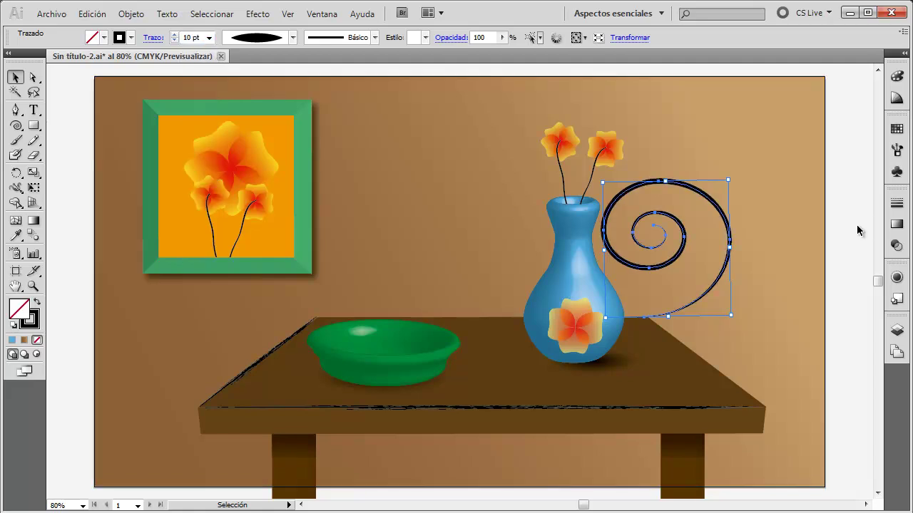
click(840, 345)
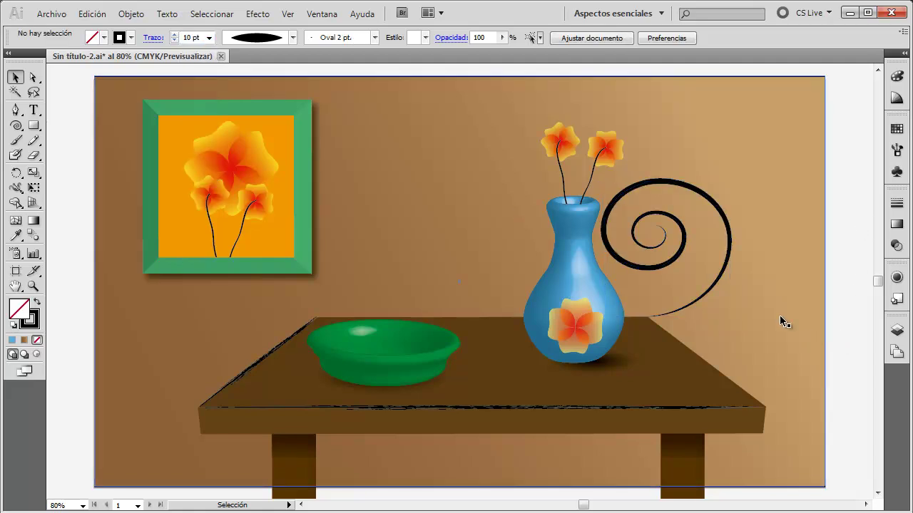
click(722, 282)
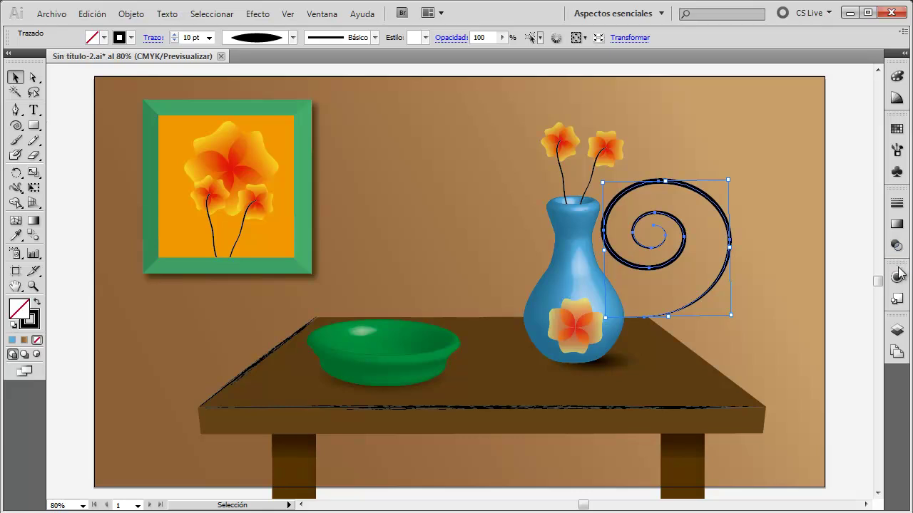
In the Transparency panel, trial a lower spiral opacity, then restore it to 100%
click(898, 226)
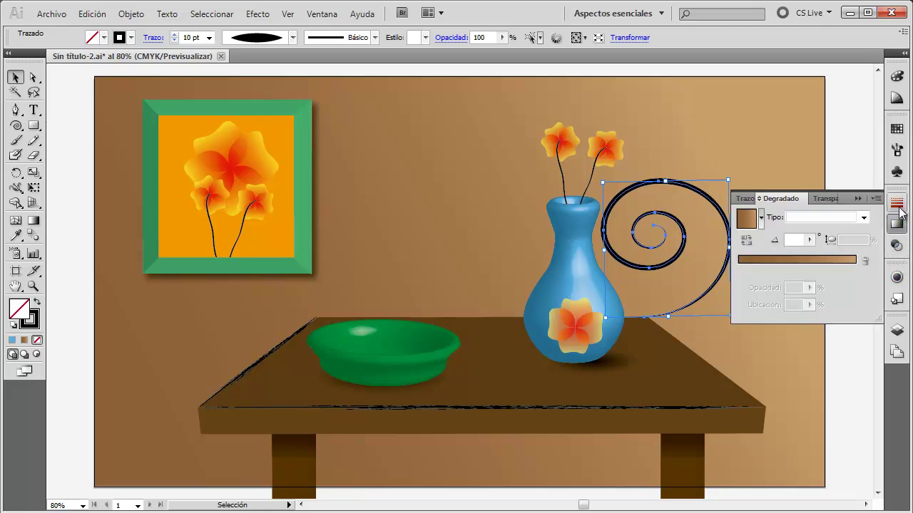
click(897, 203)
click(897, 246)
click(864, 215)
drag(865, 228, 833, 233)
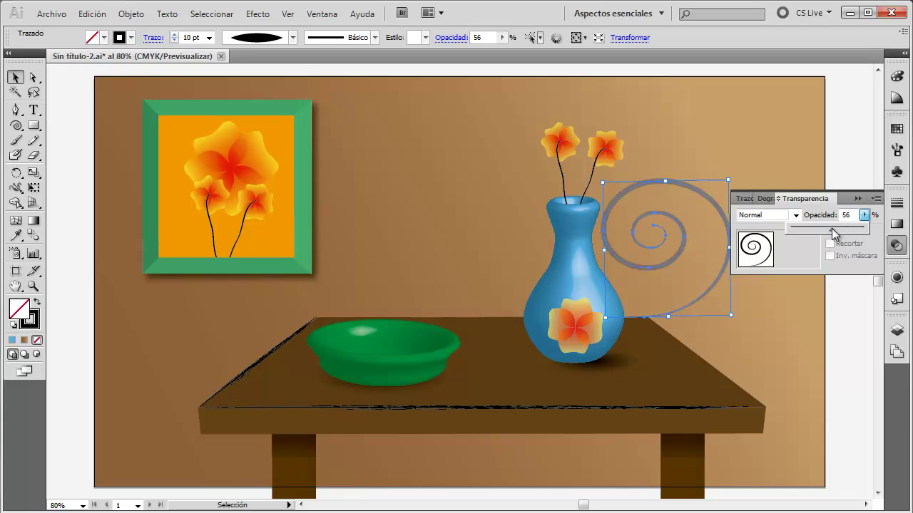
click(828, 295)
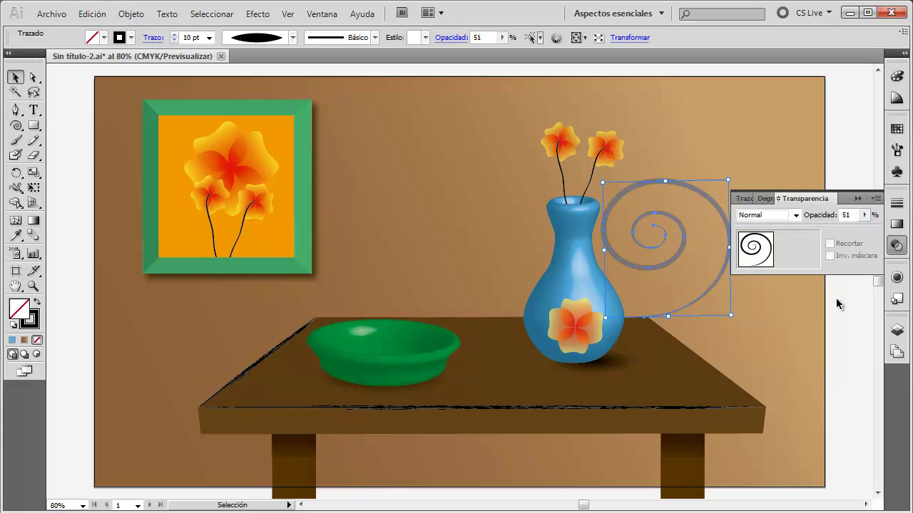
click(835, 295)
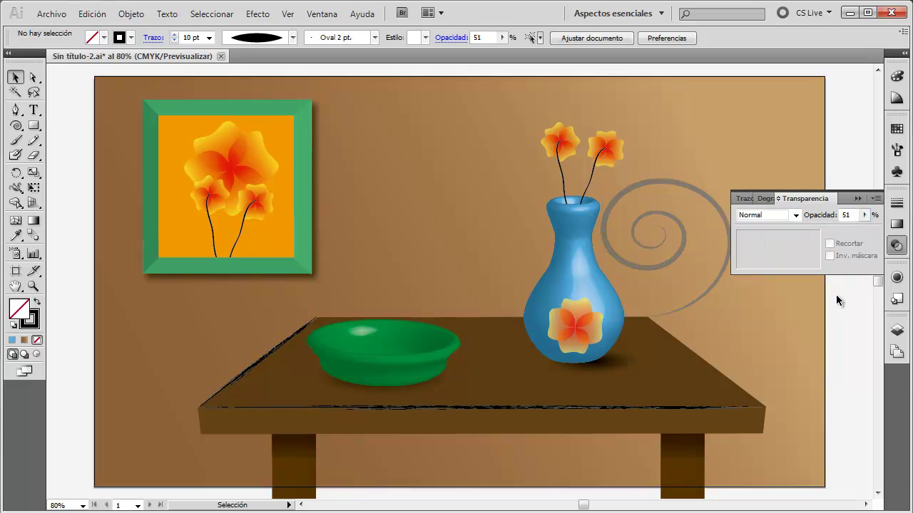
click(683, 246)
click(865, 215)
drag(833, 235, 900, 238)
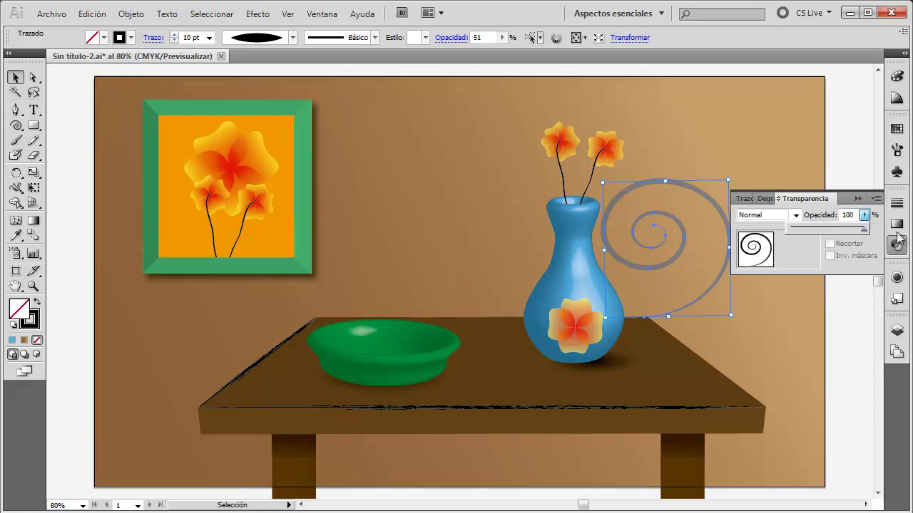
Set the spiral's blend mode to Multiplicar and its opacity to 31%
click(796, 215)
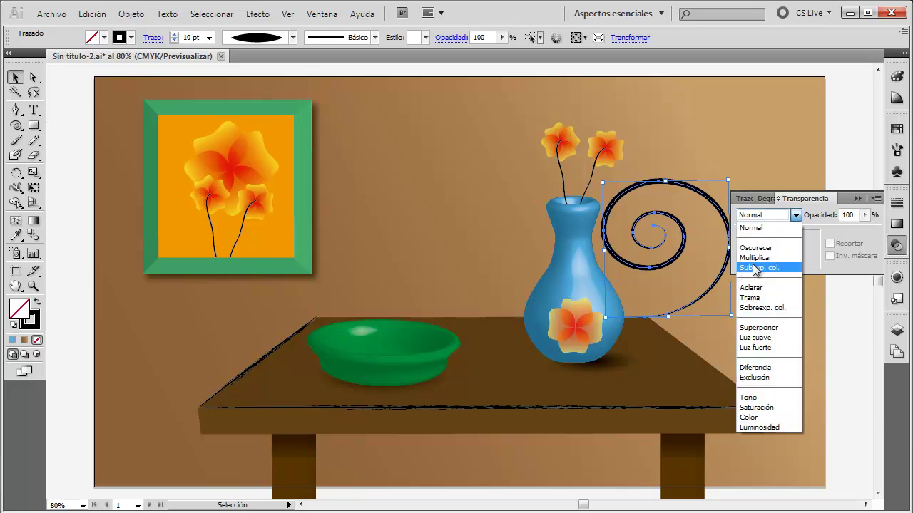
click(757, 259)
click(864, 216)
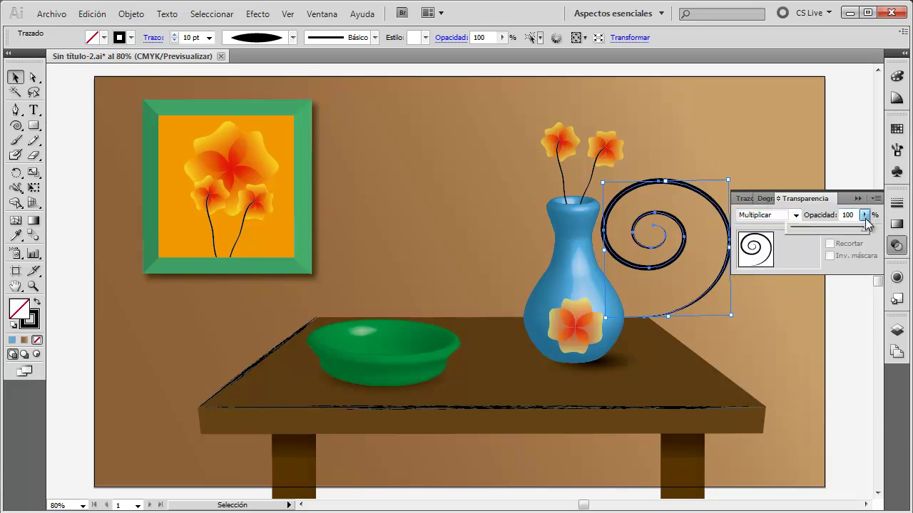
drag(863, 233, 813, 229)
click(865, 306)
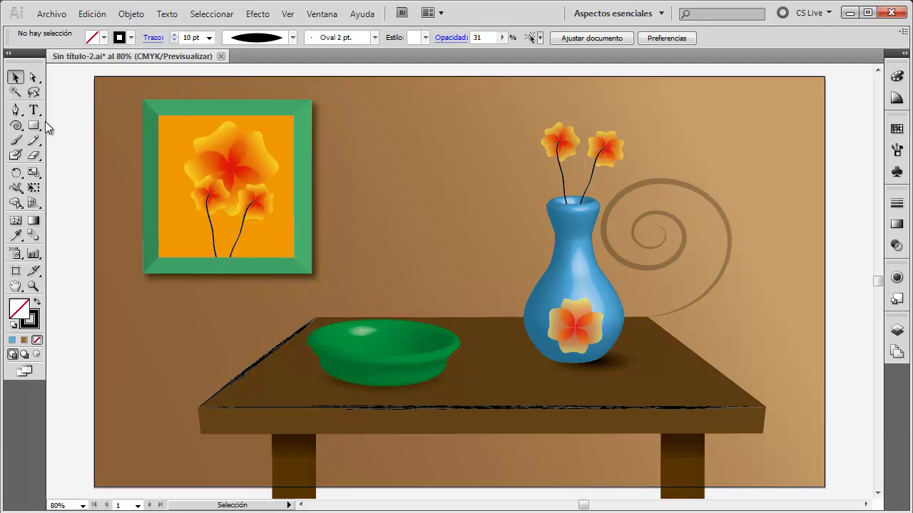
Draw a large ellipse outline over the green bowl with the Ellipse tool
drag(31, 127, 100, 163)
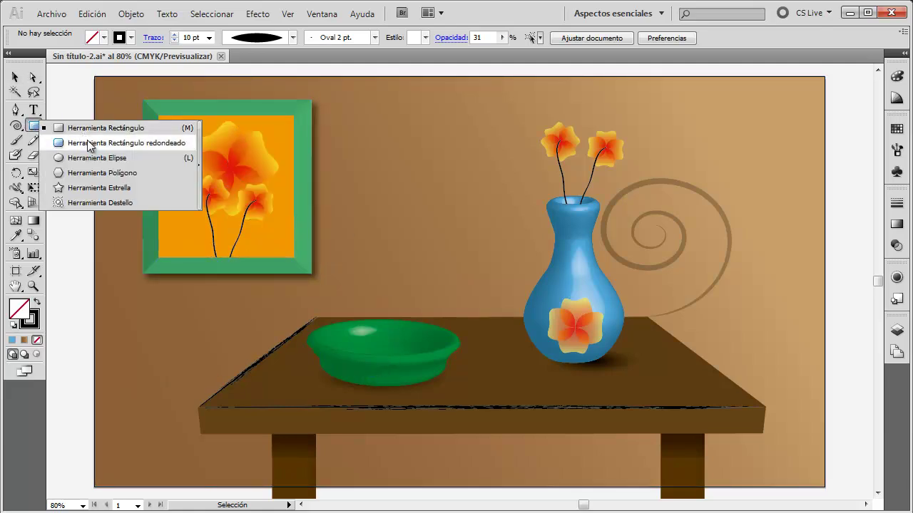
click(98, 159)
drag(504, 224, 271, 356)
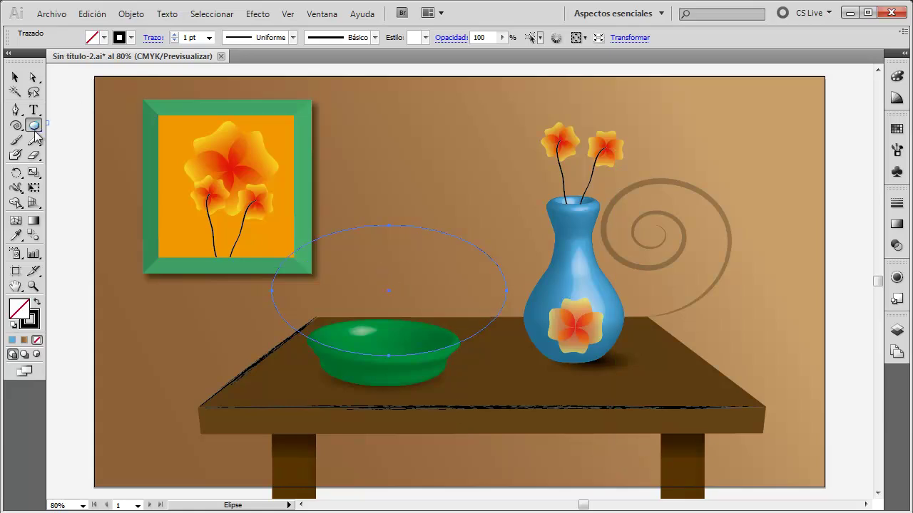
Draw a small oval above the bowl with no stroke and an orange fill
drag(35, 131, 75, 156)
drag(433, 136, 467, 184)
click(131, 38)
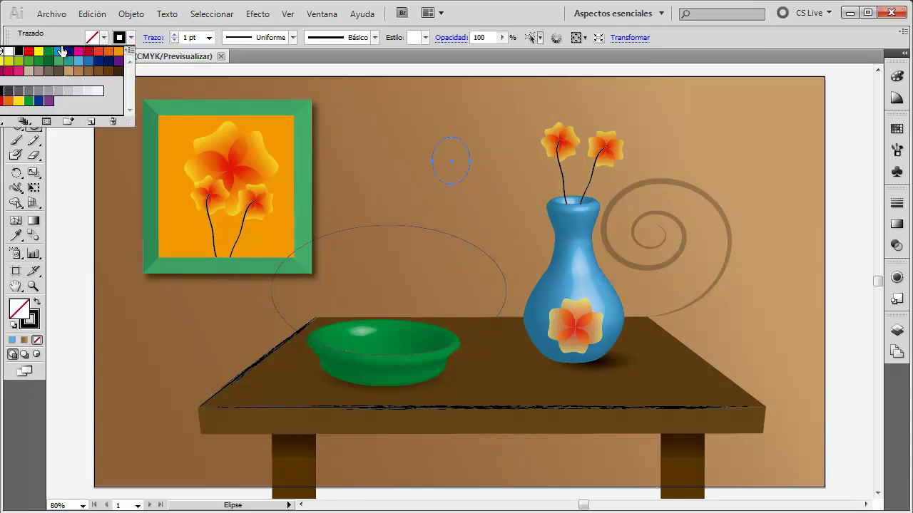
click(3, 51)
click(104, 37)
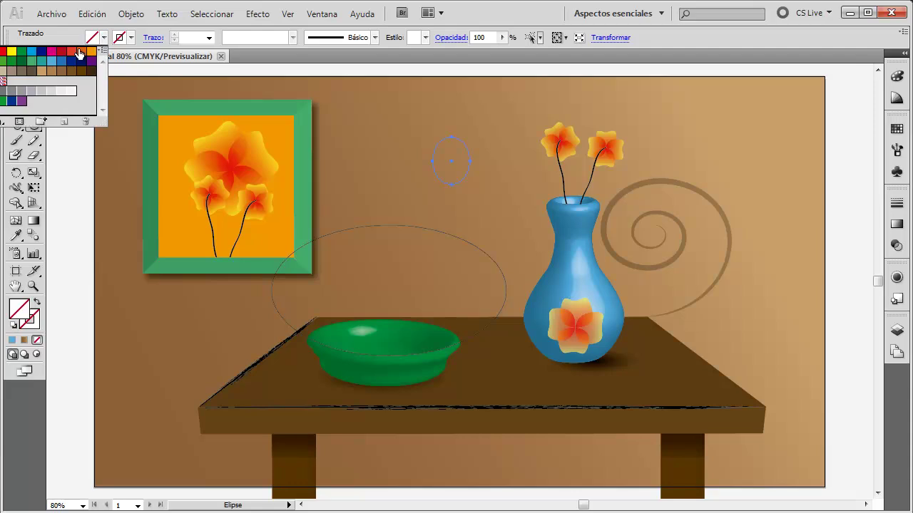
click(3, 61)
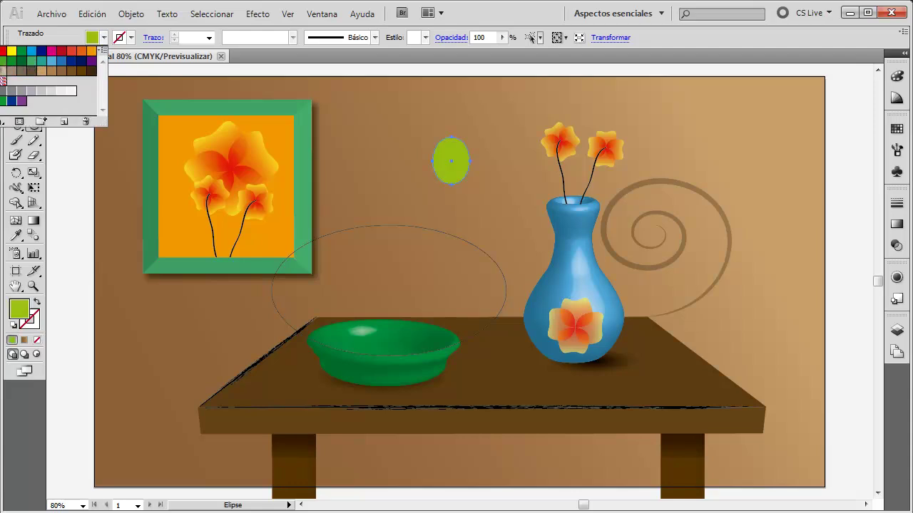
click(61, 56)
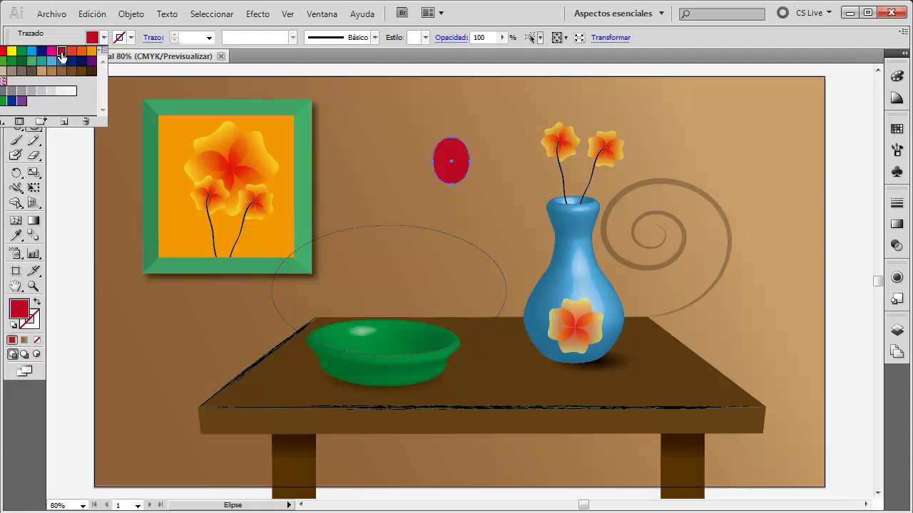
click(72, 53)
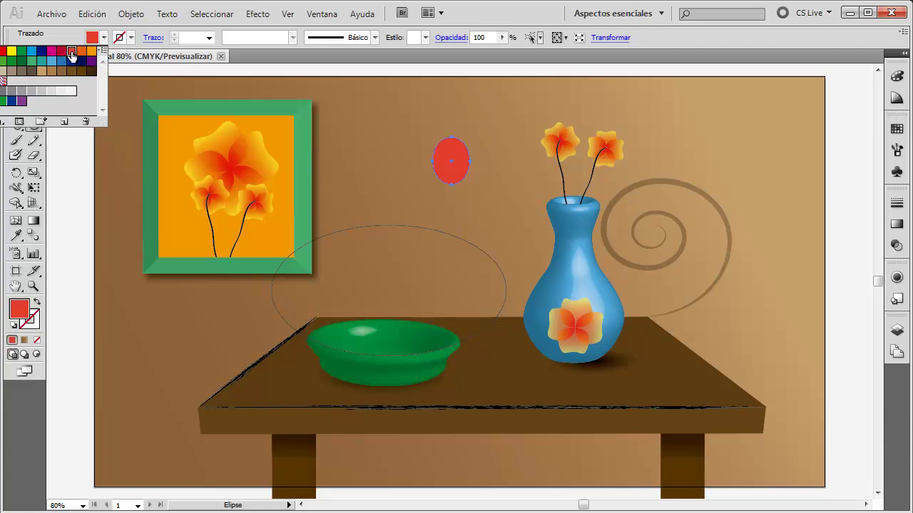
click(82, 54)
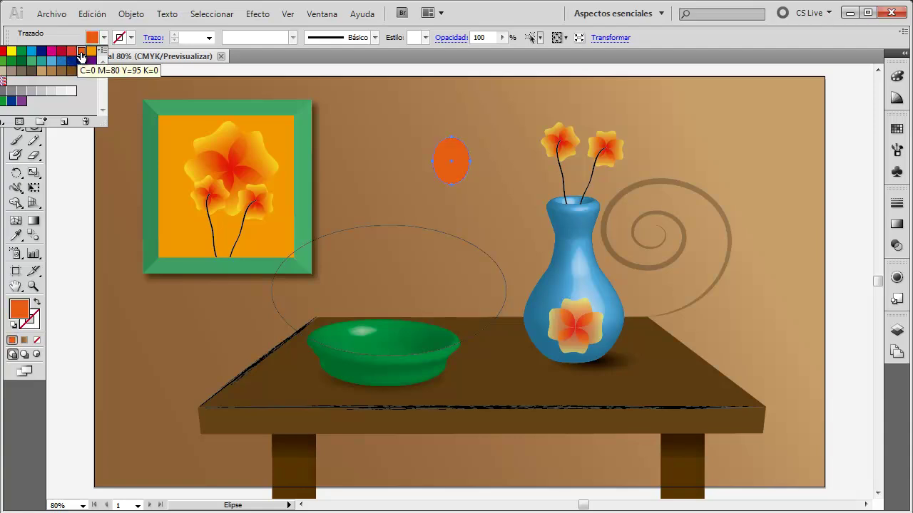
Apply a 3D Revolve to the orange oval using Diffuse Shading instead of Plastic
click(15, 77)
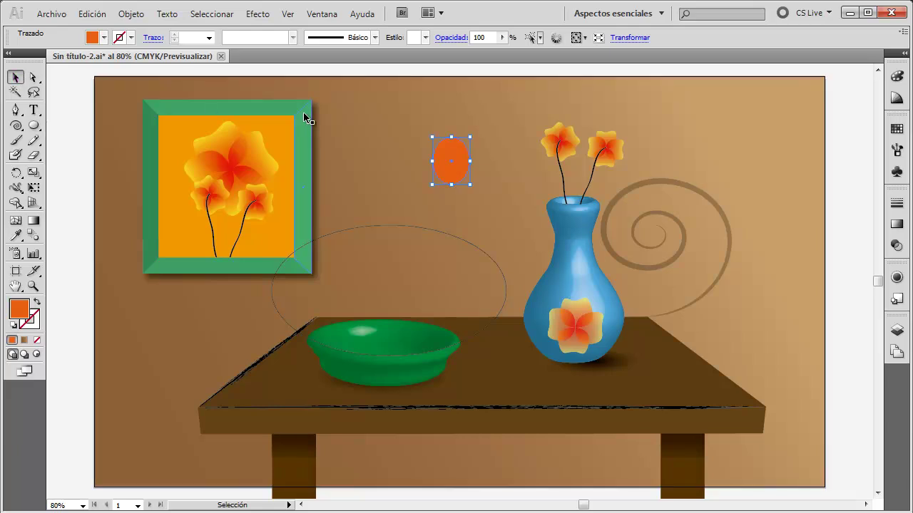
click(249, 16)
mouse_move(268, 95)
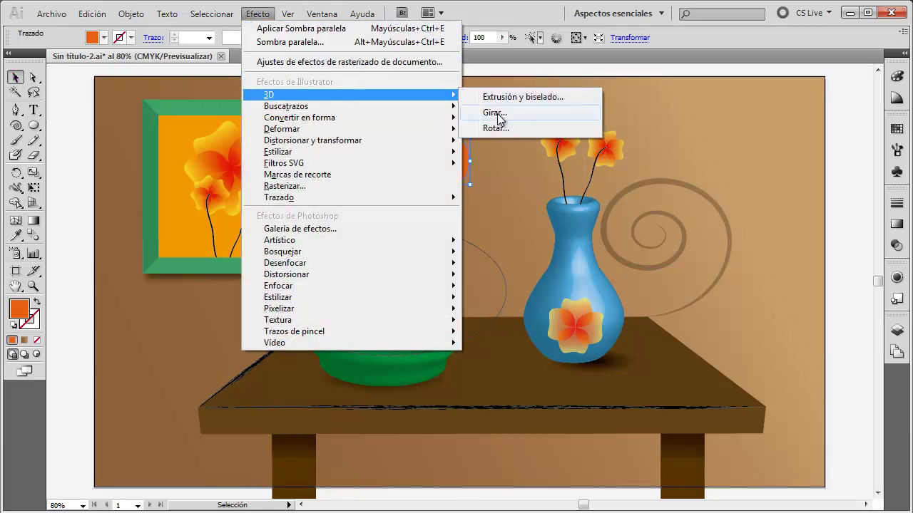
click(494, 112)
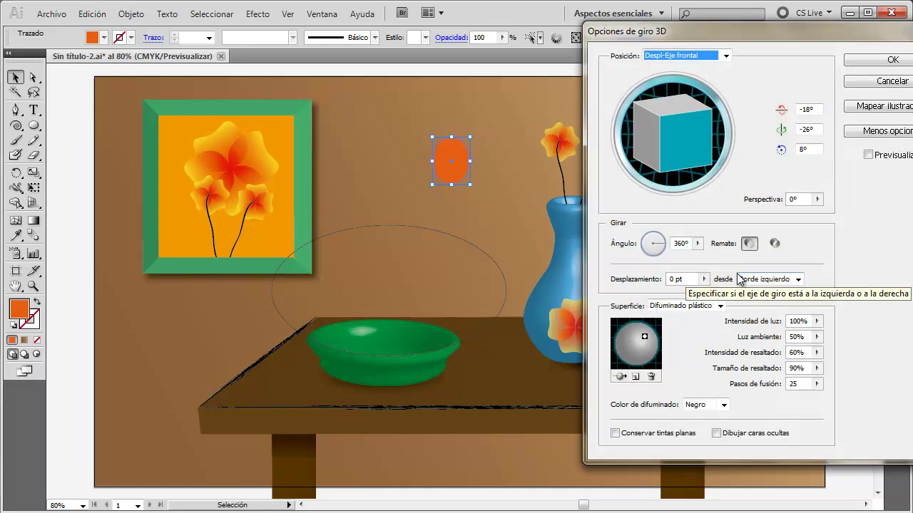
click(878, 158)
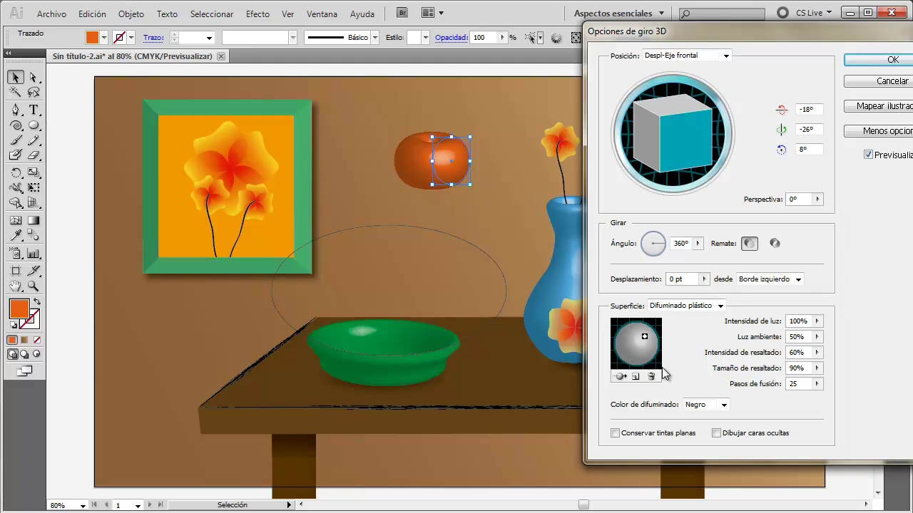
click(719, 306)
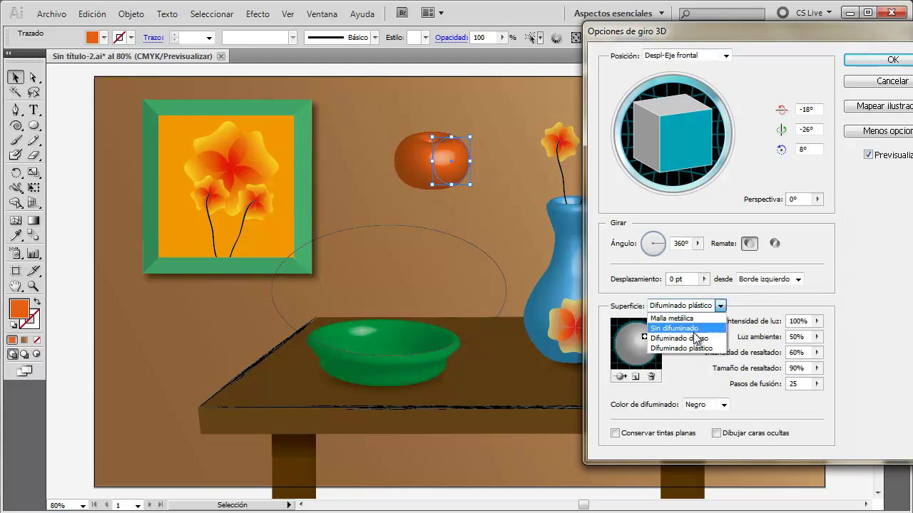
click(674, 336)
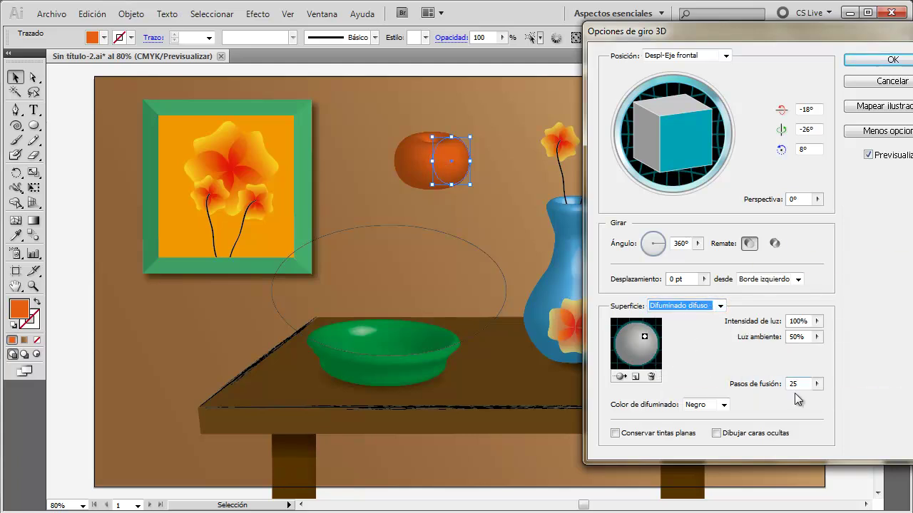
click(867, 57)
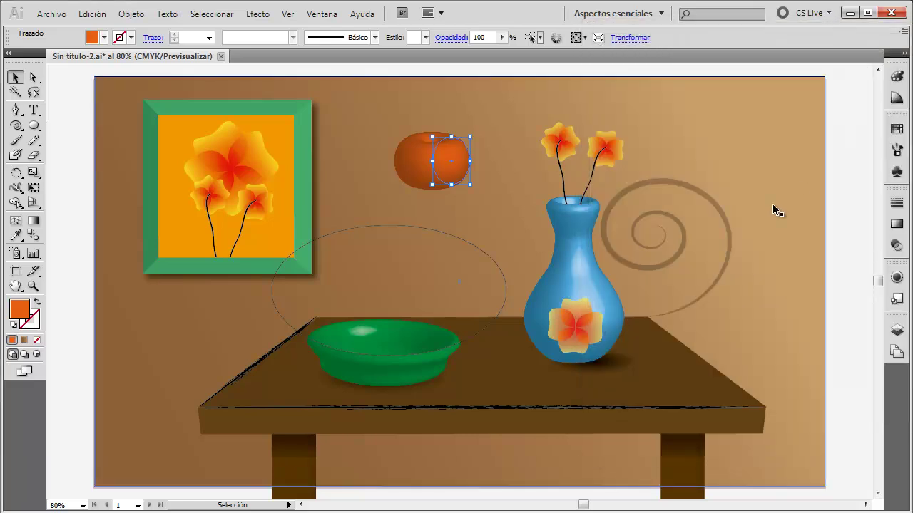
click(896, 129)
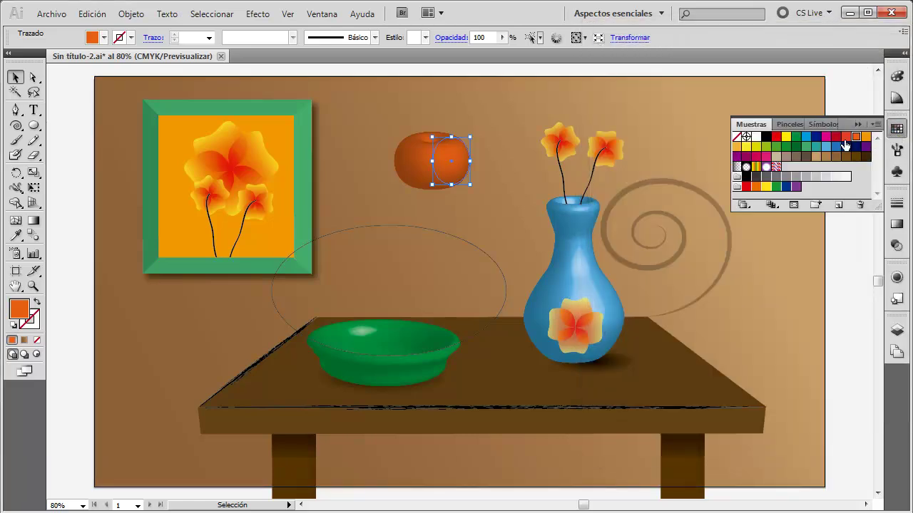
Make the tomato red, move it down into the green bowl, and shrink its small ellipse
click(847, 138)
click(497, 163)
mouse_move(448, 165)
mouse_down()
mouse_move(410, 343)
mouse_move(390, 345)
mouse_move(430, 342)
mouse_up()
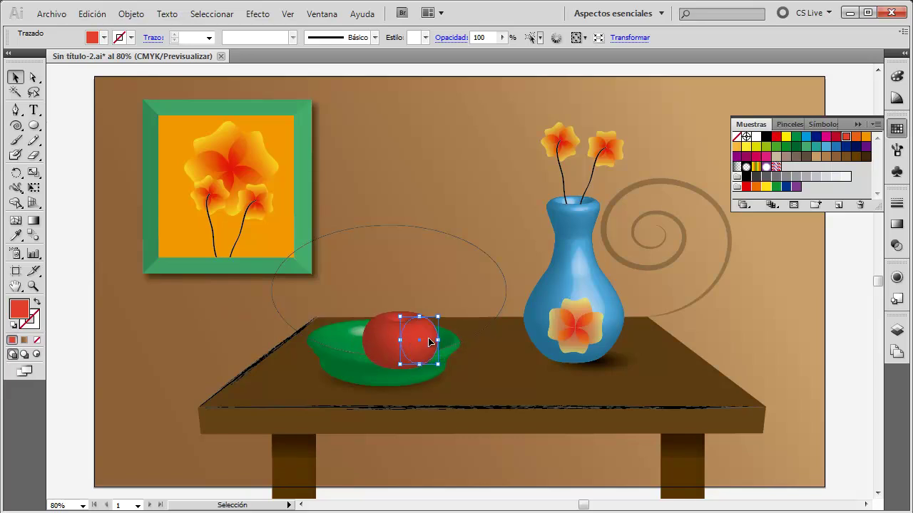
mouse_move(438, 317)
mouse_down()
mouse_move(430, 325)
mouse_move(454, 360)
mouse_up()
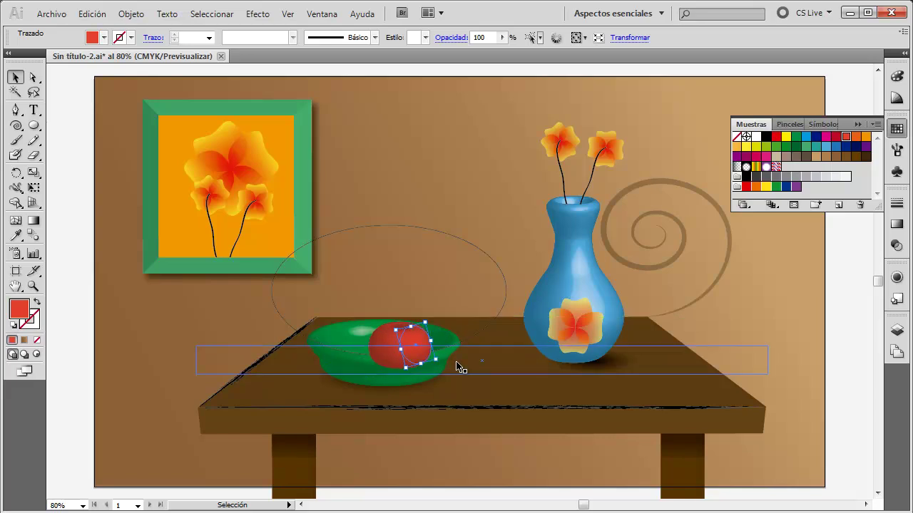
Undo the rotation and clip the tomato with the large ellipse
click(92, 14)
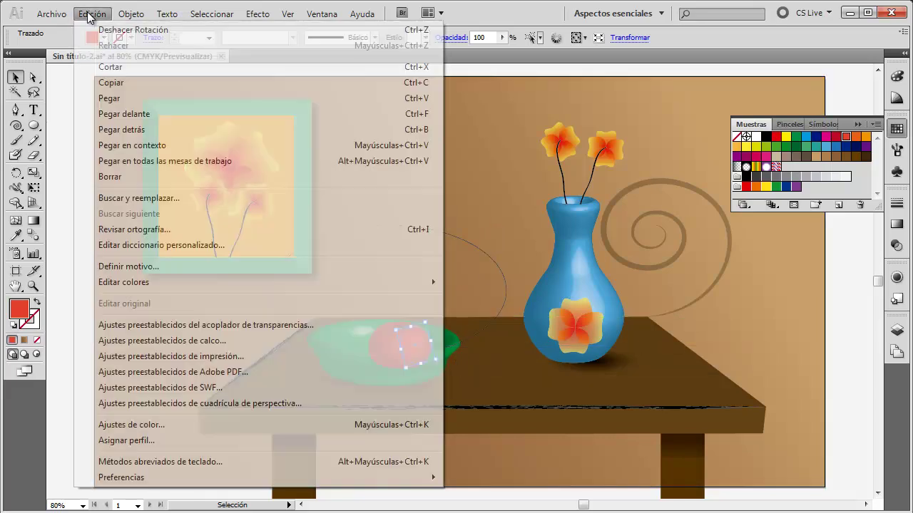
click(139, 26)
click(478, 214)
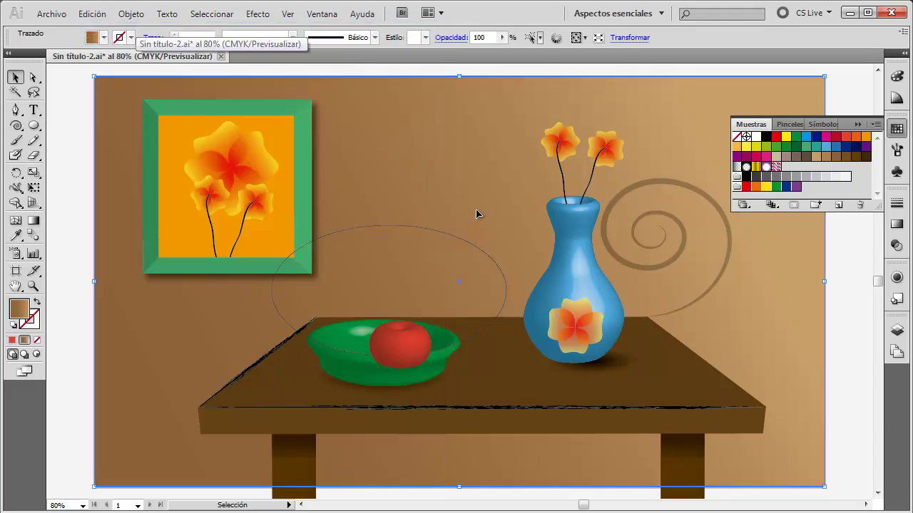
click(498, 321)
shift+click(417, 338)
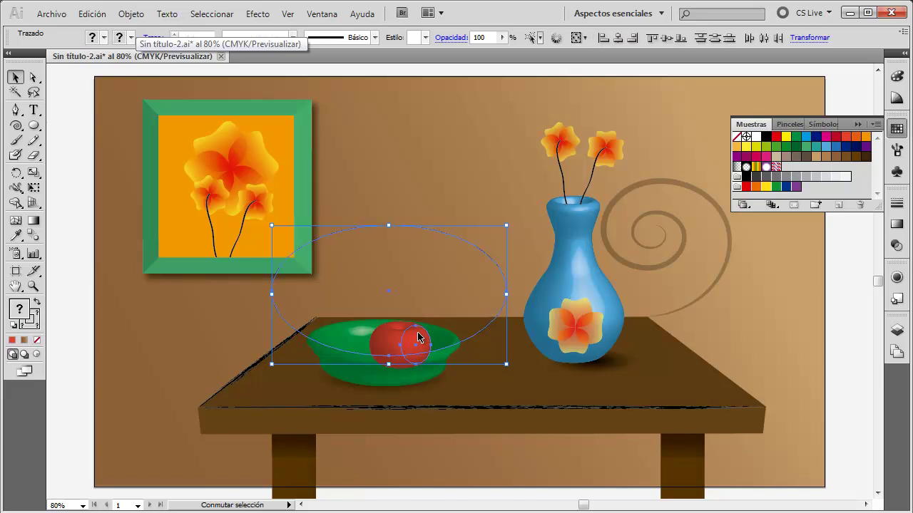
click(131, 13)
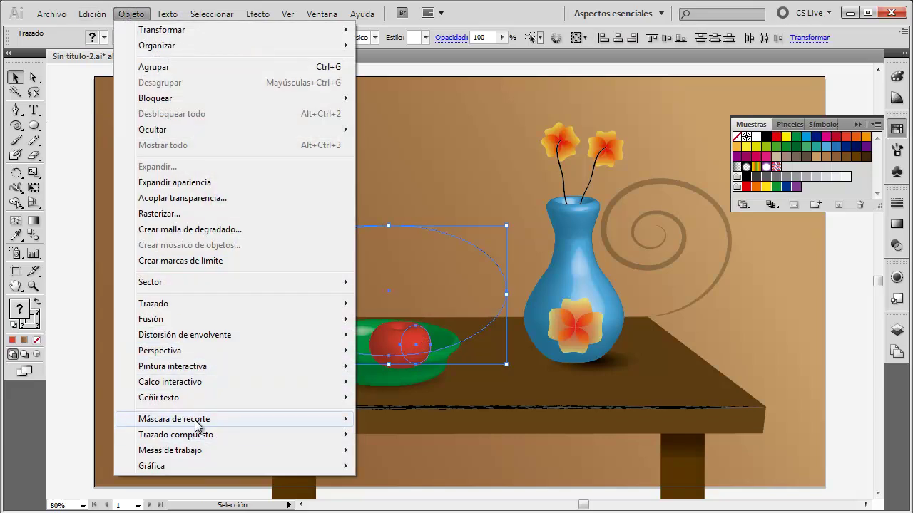
mouse_move(174, 419)
click(394, 419)
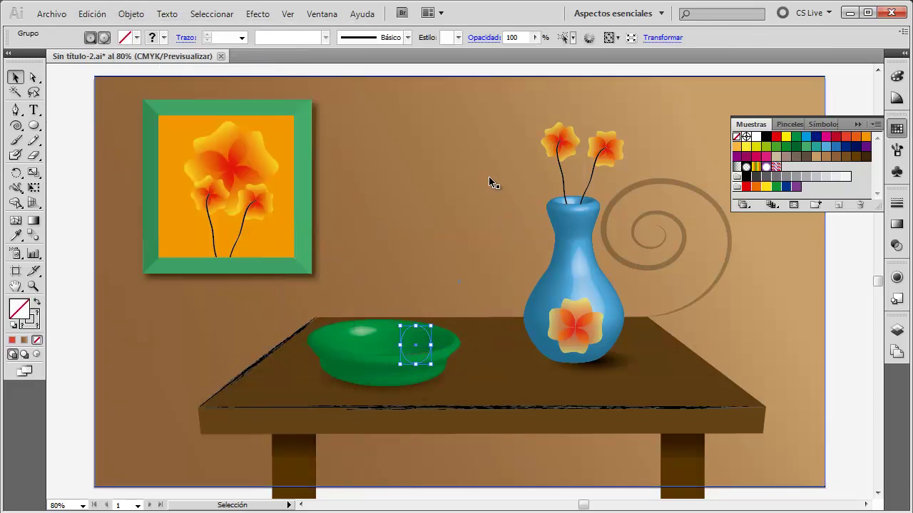
Undo that mask and retry clipping using the tomato's small ellipse and the large ellipse
click(92, 13)
click(107, 30)
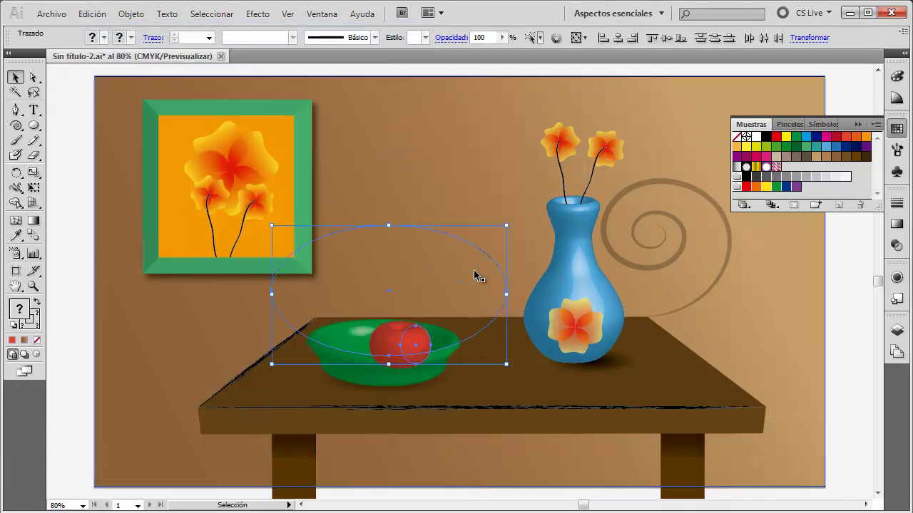
click(492, 192)
click(427, 348)
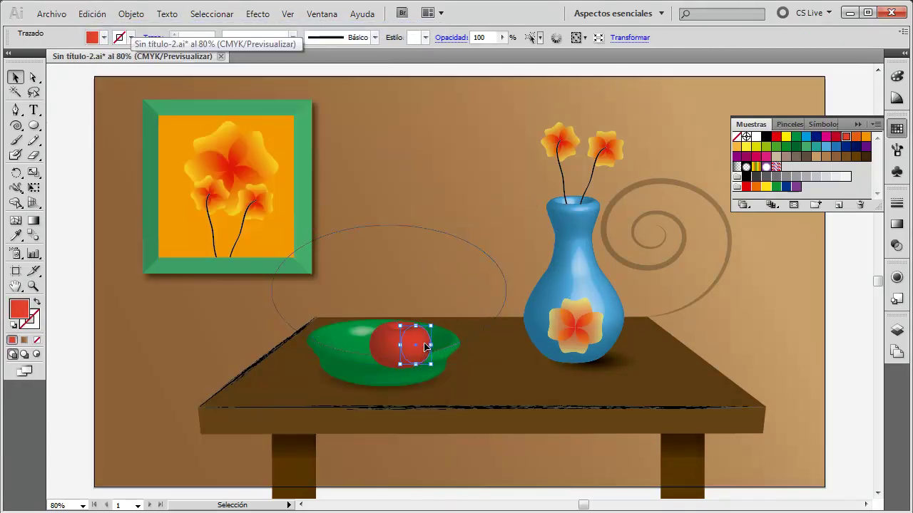
shift+click(502, 269)
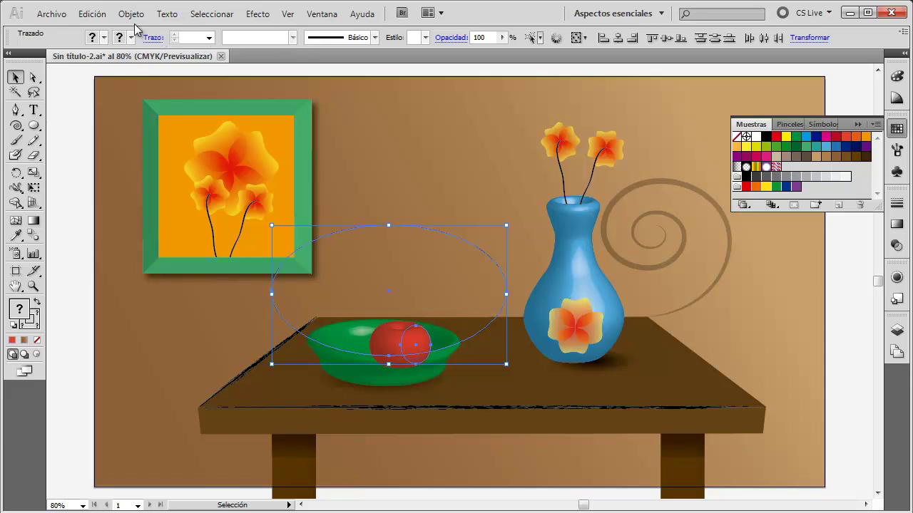
click(92, 14)
mouse_move(174, 420)
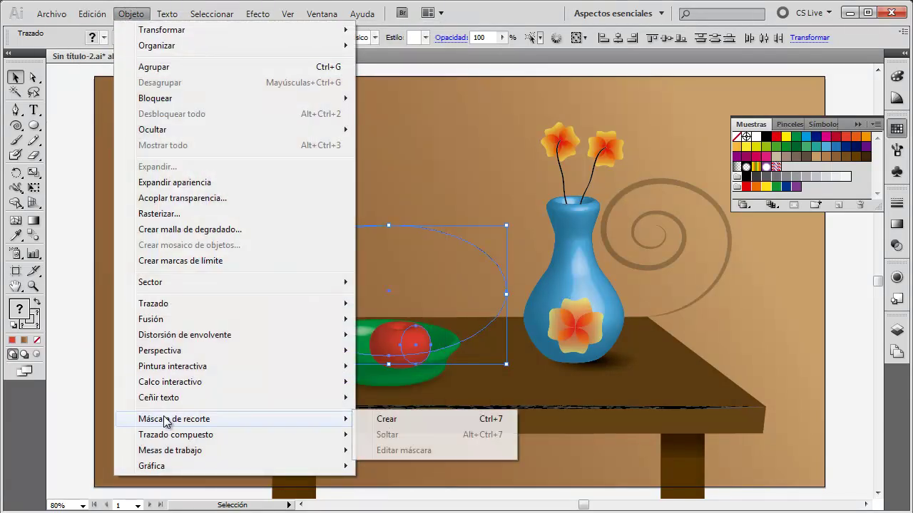
click(456, 420)
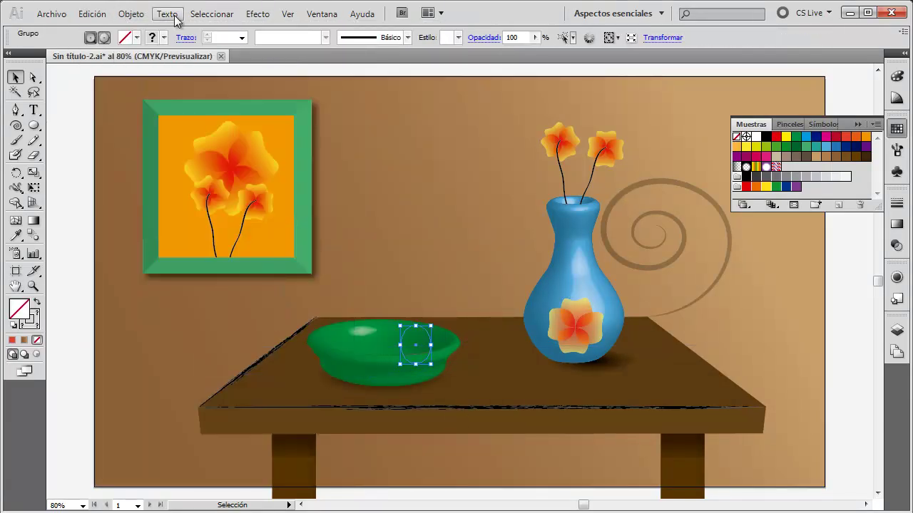
Undo again, remove the large ellipse's outline, and clip the tomato with it
click(92, 15)
click(103, 30)
click(477, 237)
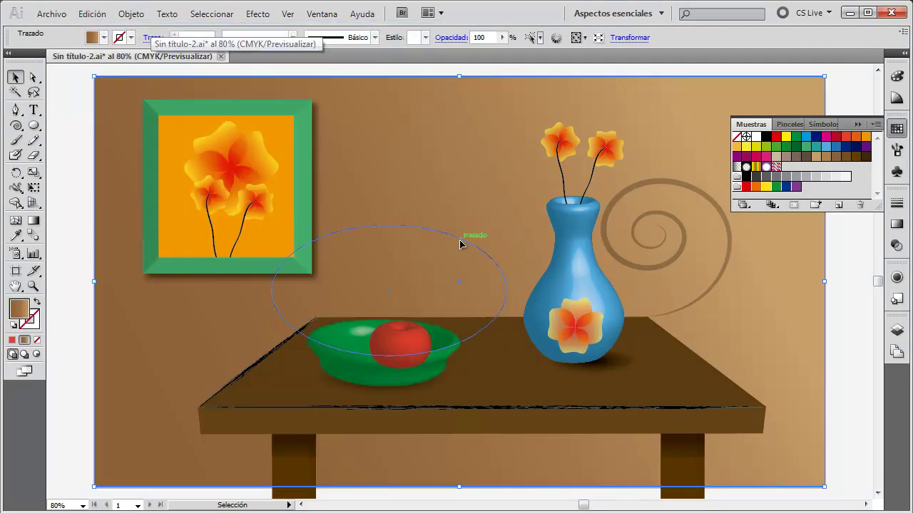
click(464, 241)
click(130, 38)
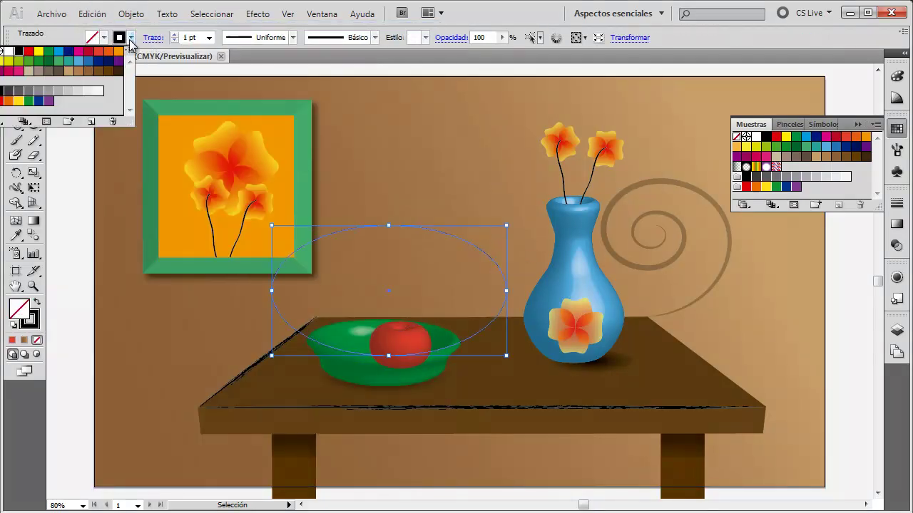
key(slash)
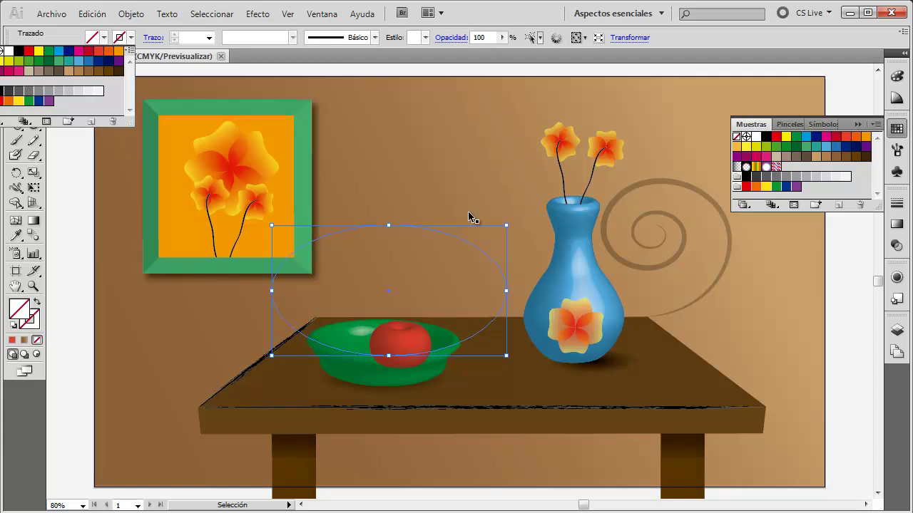
click(465, 247)
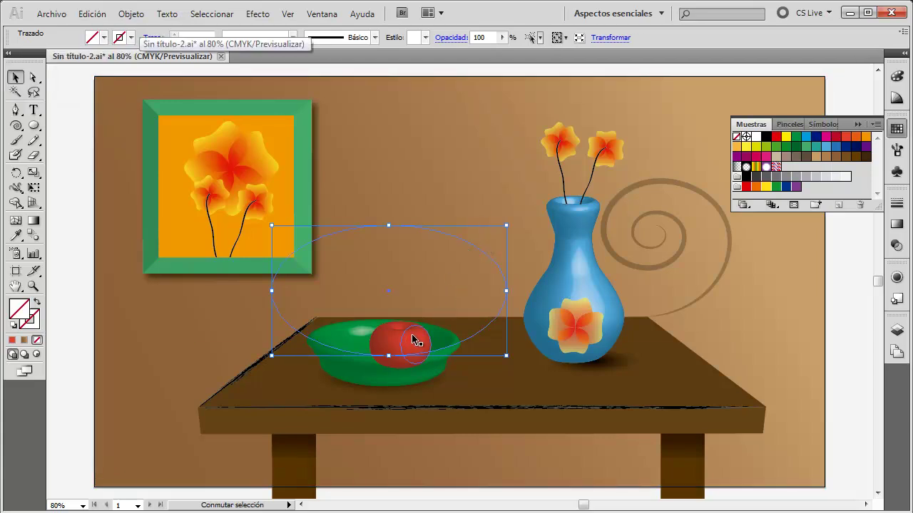
shift+click(410, 336)
click(131, 14)
mouse_move(174, 419)
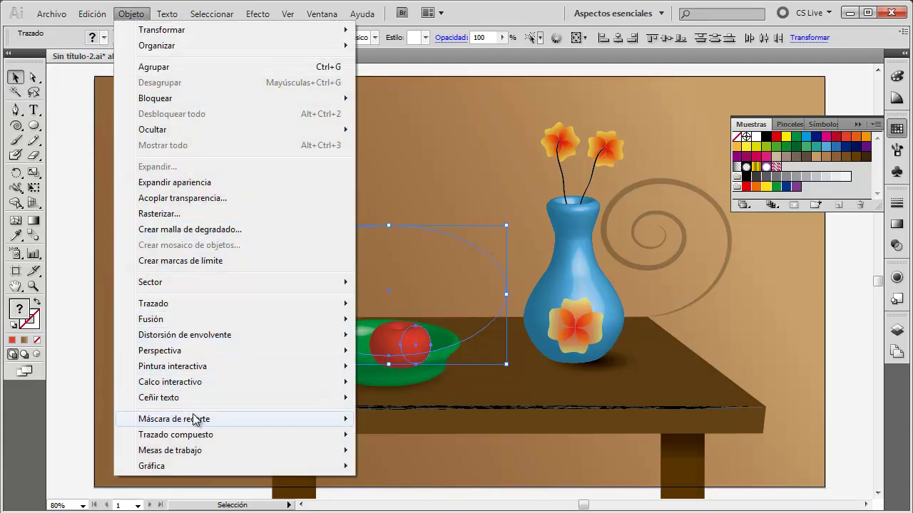
click(392, 420)
Inspect the clipped group in the bowl, then undo the mask and deselect all
click(462, 239)
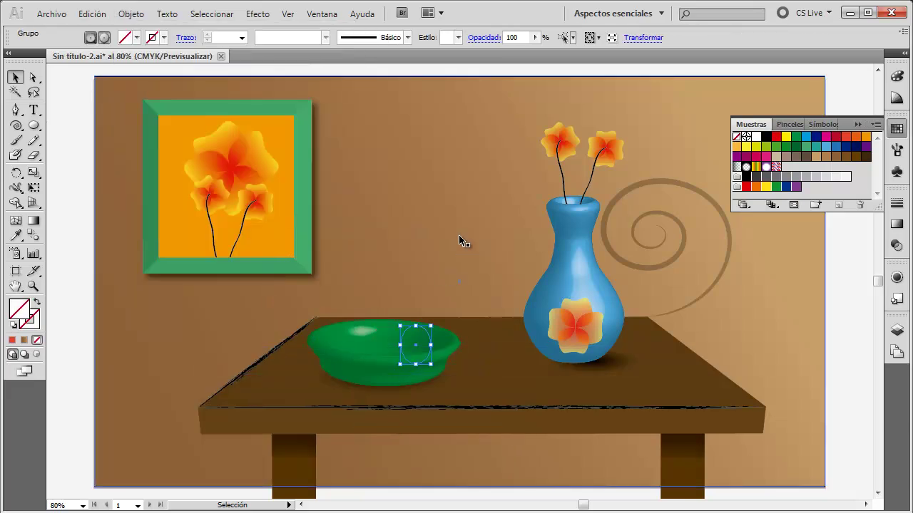
click(434, 345)
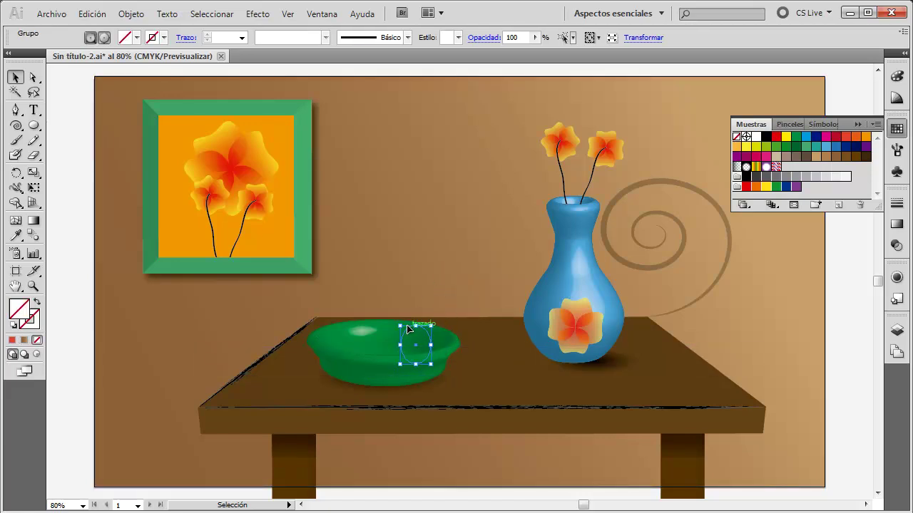
click(104, 38)
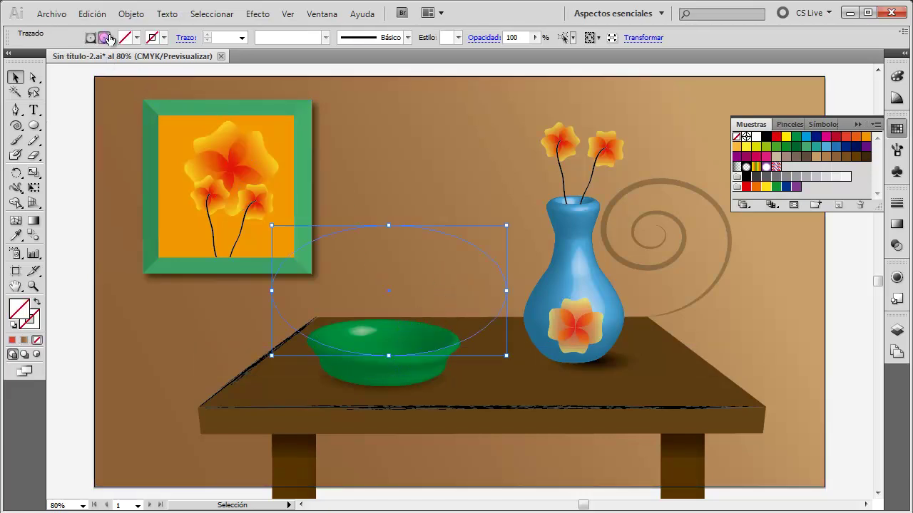
click(426, 342)
key(a)
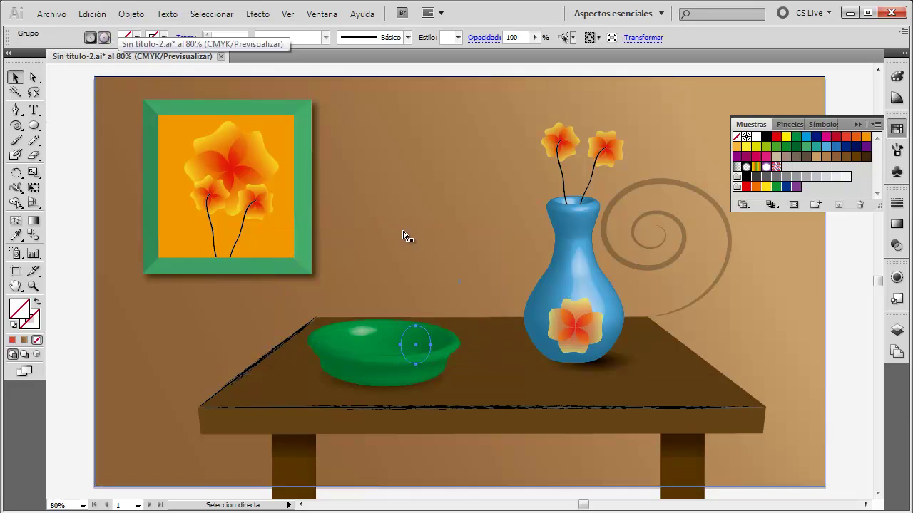
key(ctrl+z)
key(ctrl+z)
key(v)
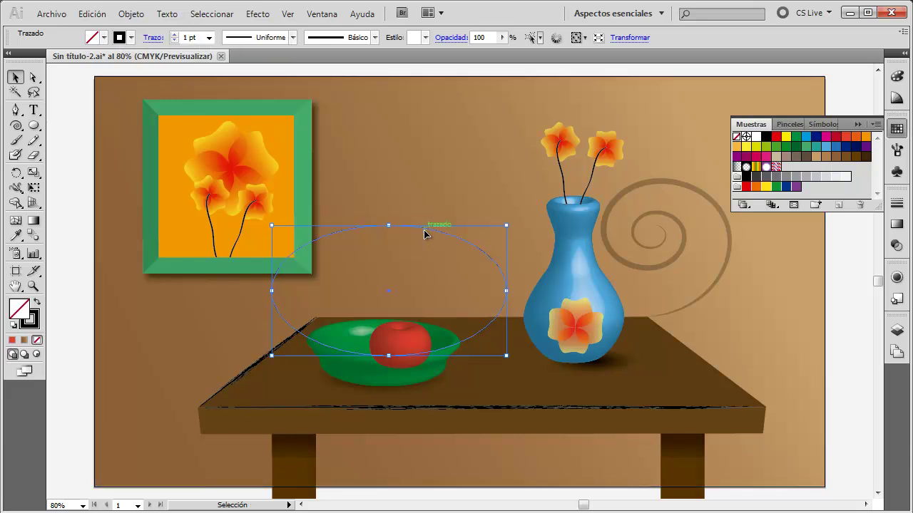
key(ctrl+shift+a)
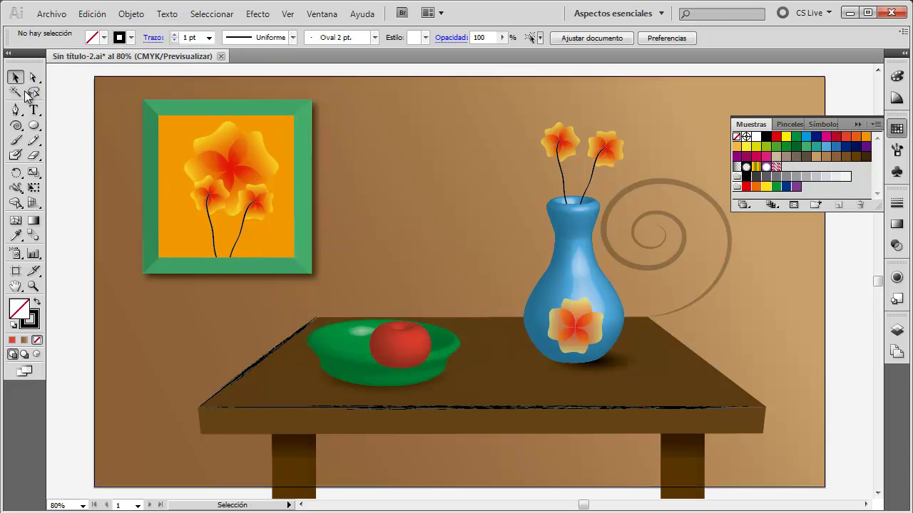
Draw a strokeless wide flat ellipse across the bowl rim and clip the apple with it
click(33, 125)
click(130, 38)
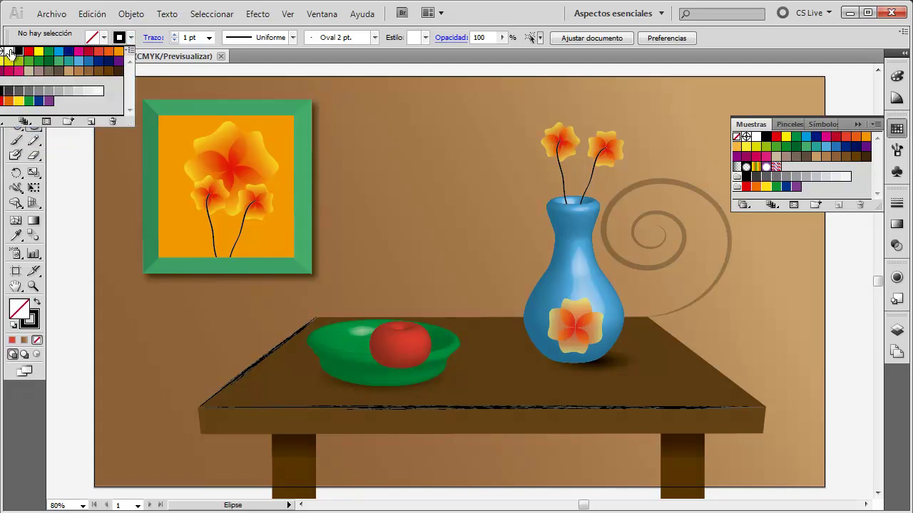
click(13, 56)
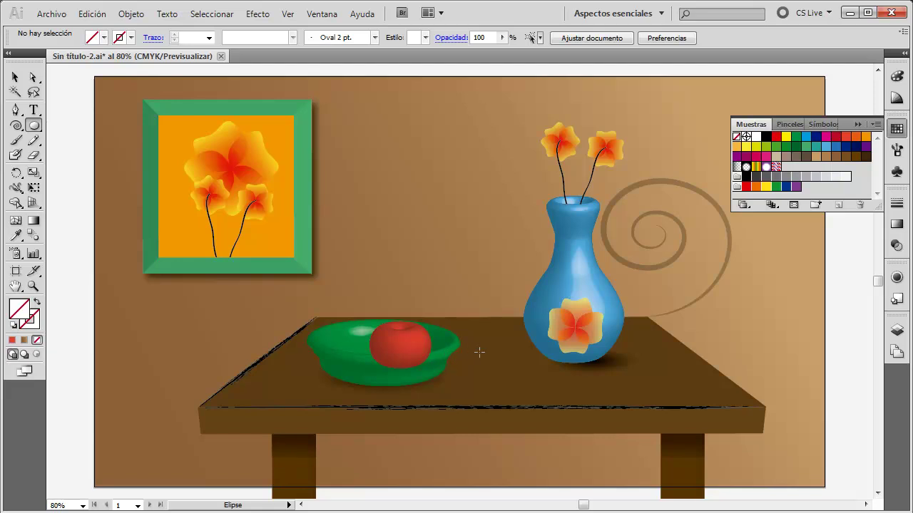
drag(507, 284, 265, 353)
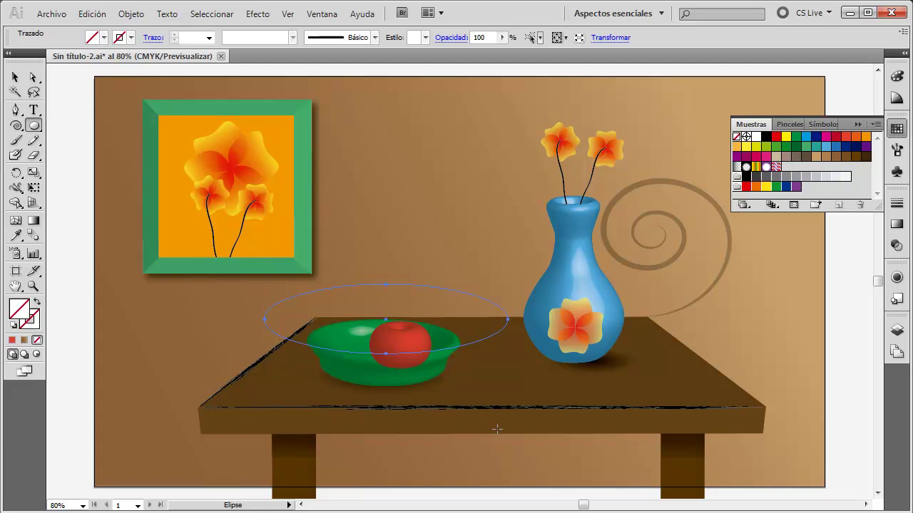
click(16, 77)
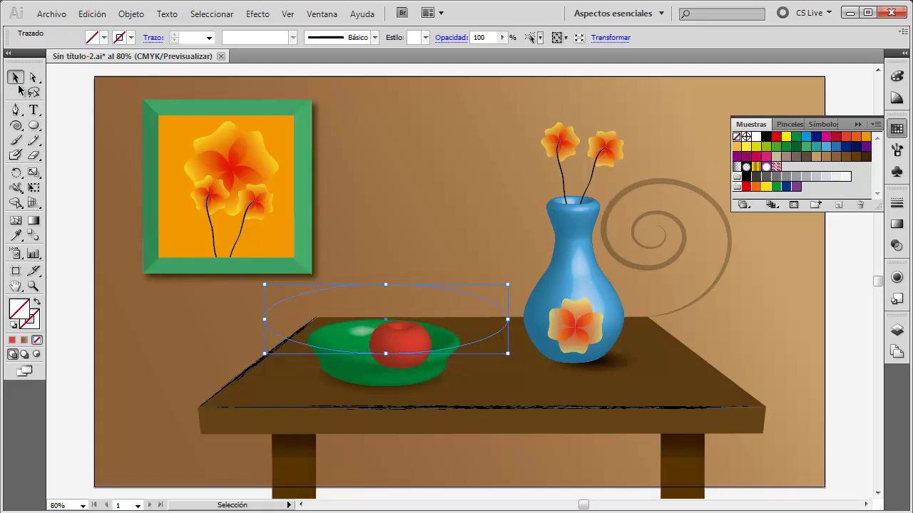
shift+click(424, 348)
click(131, 13)
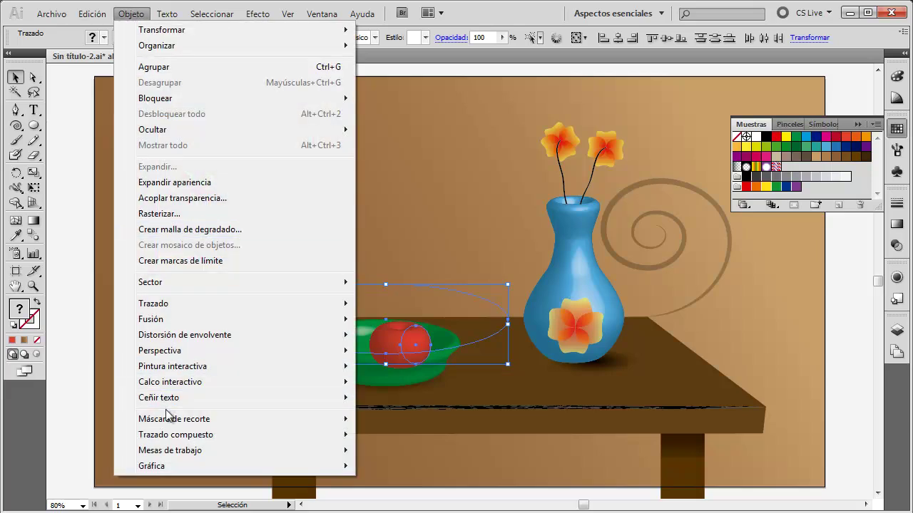
click(391, 417)
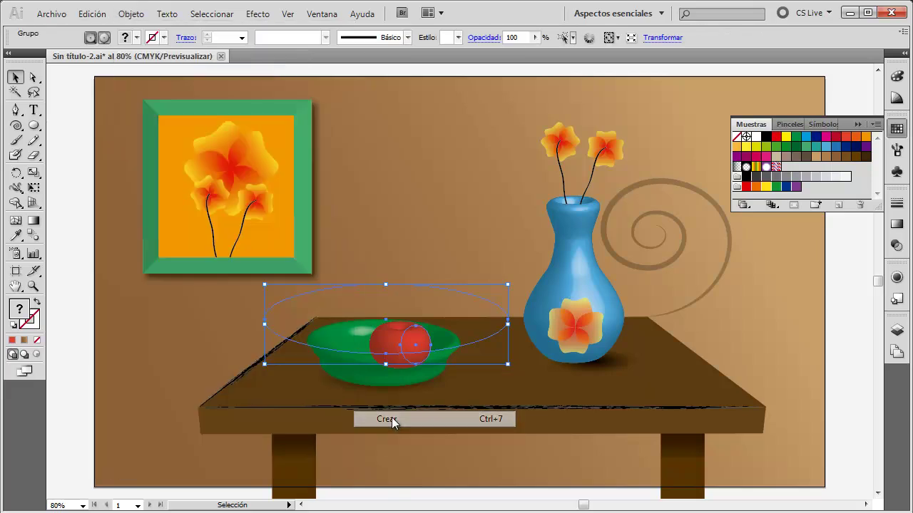
click(470, 192)
click(421, 345)
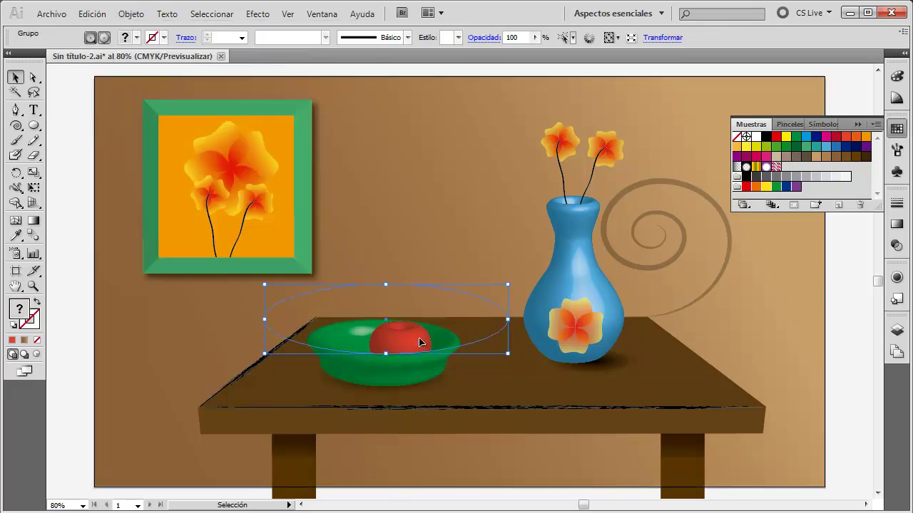
click(458, 215)
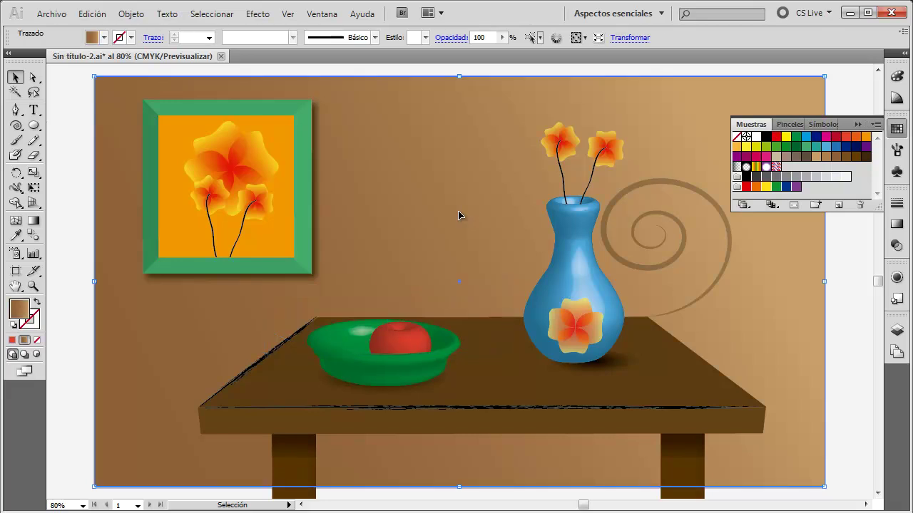
Draw a small spiral on the apple with a 5 pt tapered-profile stroke
click(21, 126)
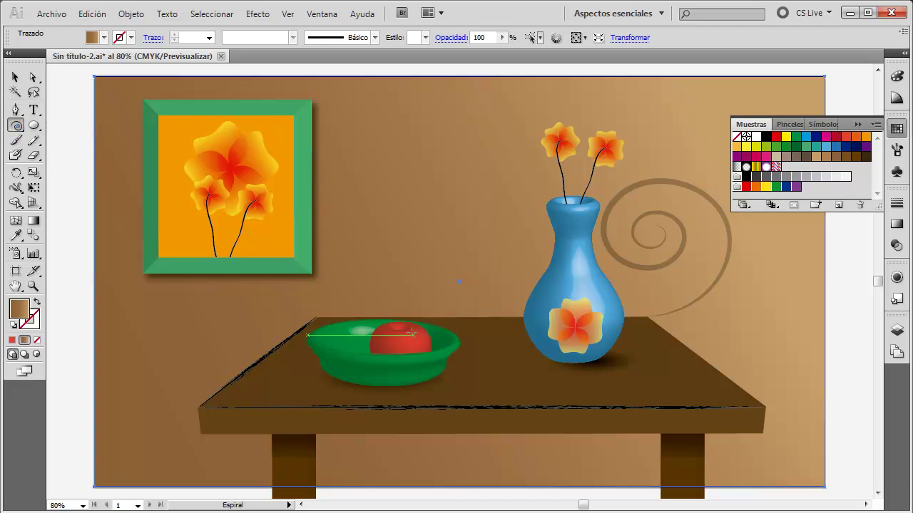
mouse_move(401, 328)
mouse_down()
mouse_move(382, 326)
mouse_move(385, 334)
mouse_up()
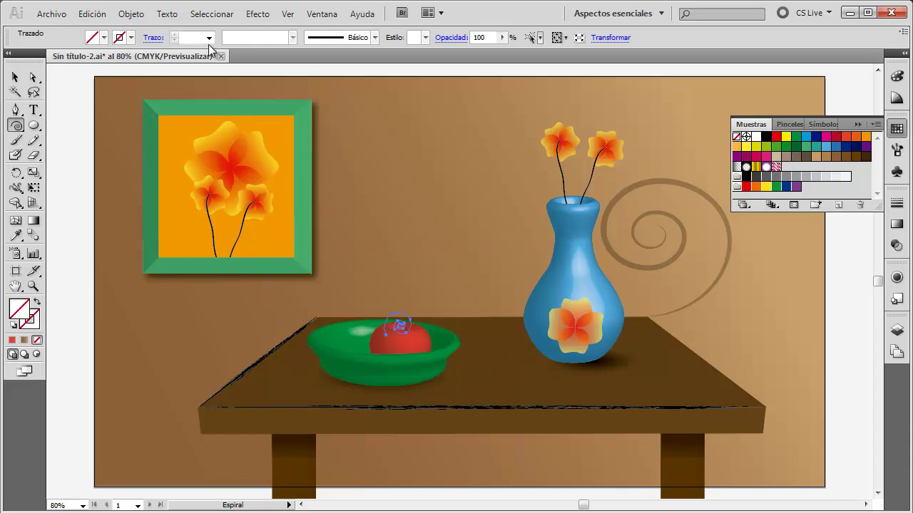
click(358, 41)
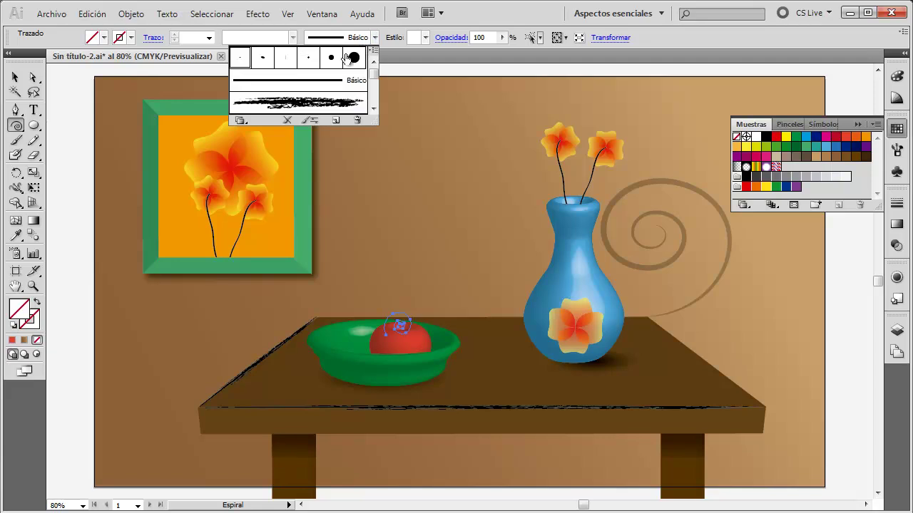
click(209, 37)
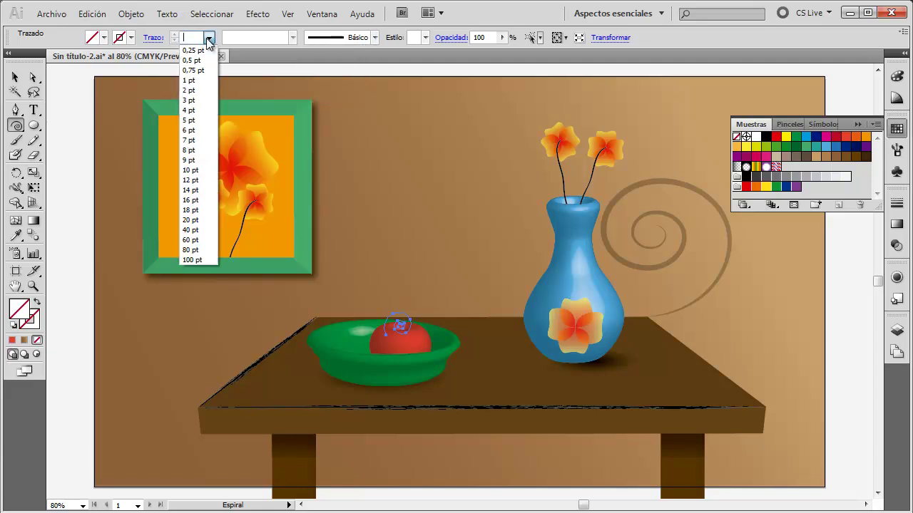
click(190, 120)
click(292, 38)
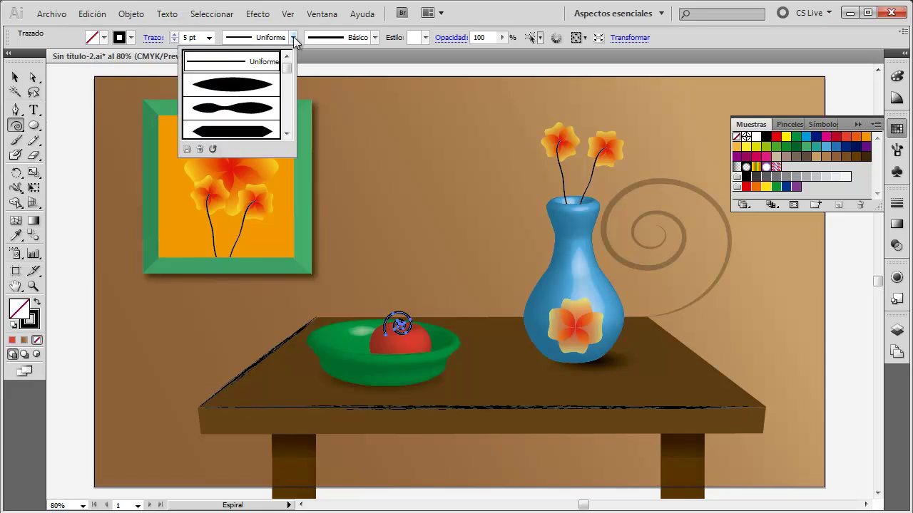
click(248, 79)
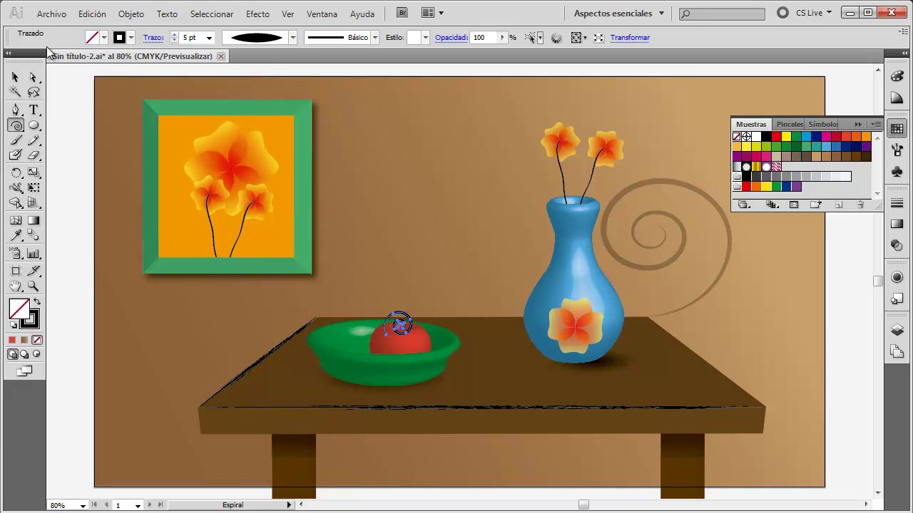
Nudge the spiral into position atop the apple
click(15, 78)
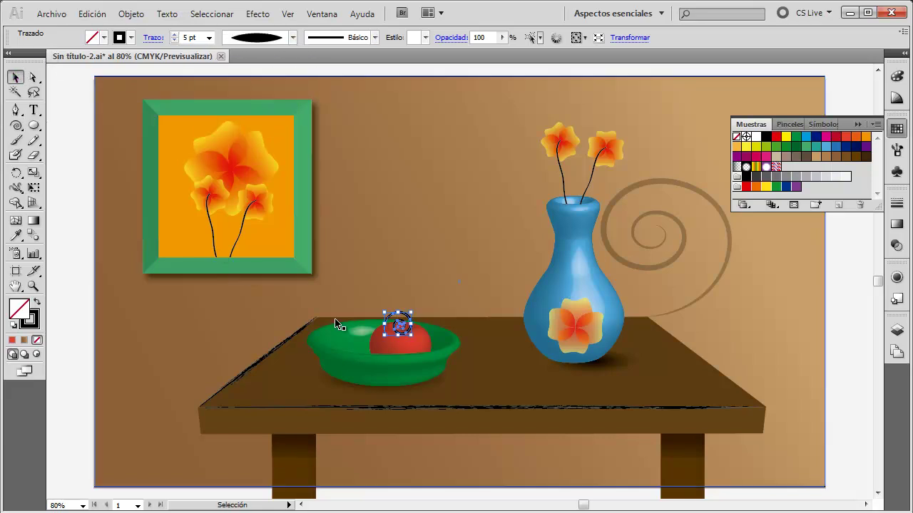
click(413, 313)
click(400, 323)
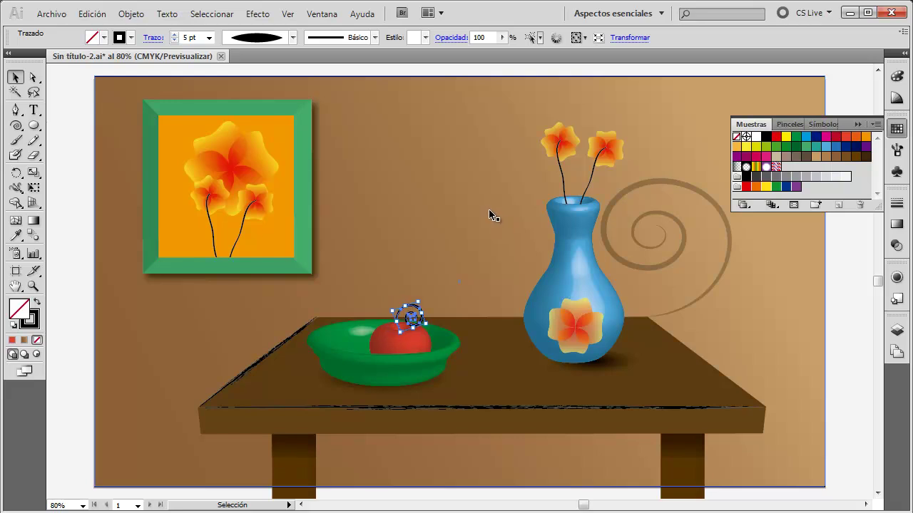
click(489, 213)
drag(410, 318, 413, 316)
click(464, 296)
click(419, 315)
click(463, 293)
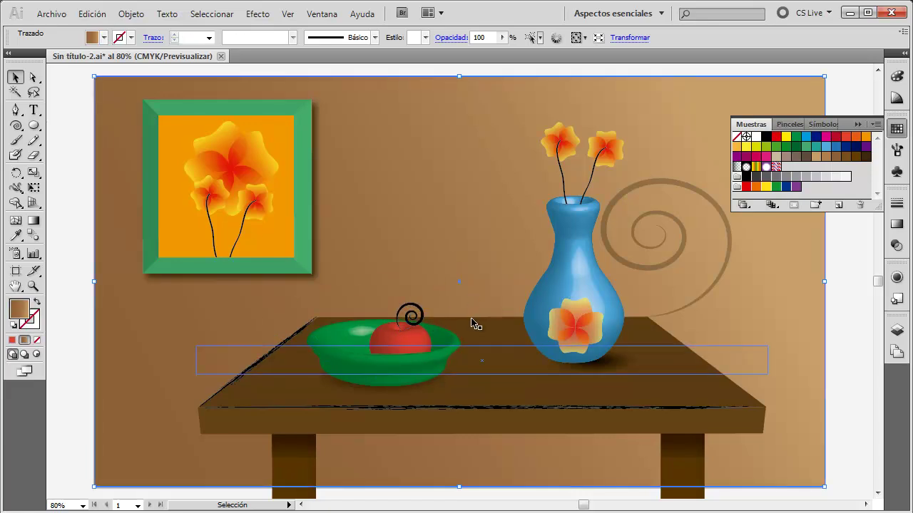
click(419, 313)
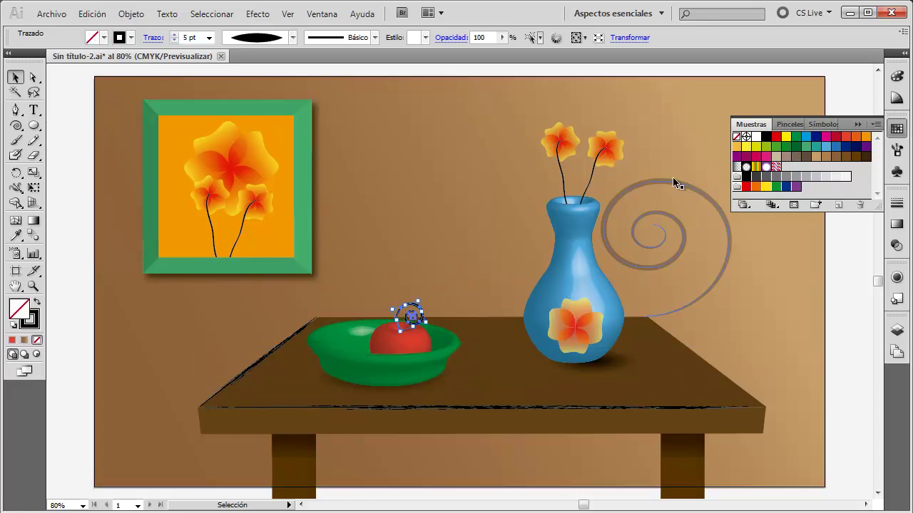
Try tan and brown fills on the spiral, then set its fill to None
click(817, 157)
click(836, 157)
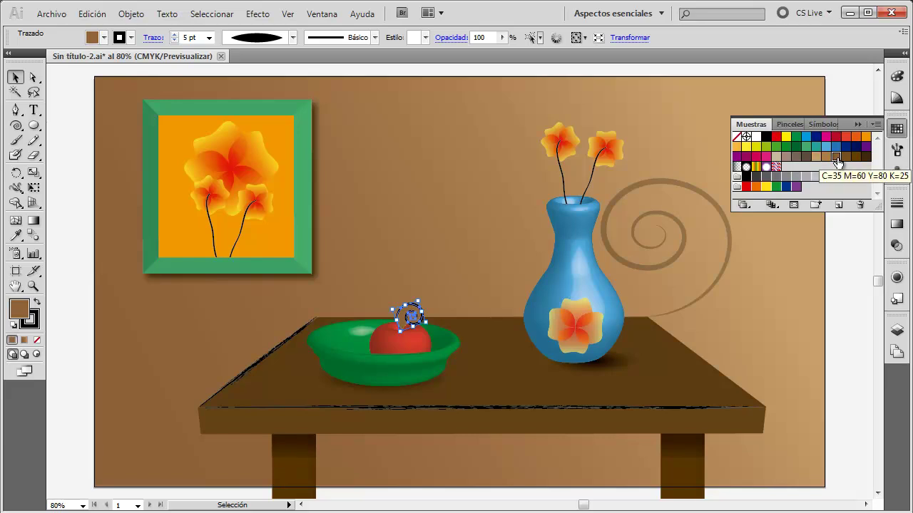
click(104, 40)
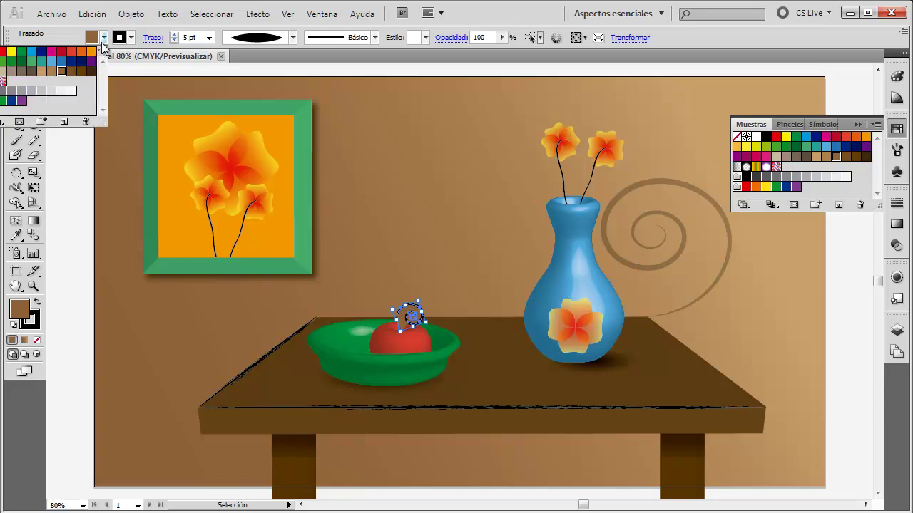
key(slash)
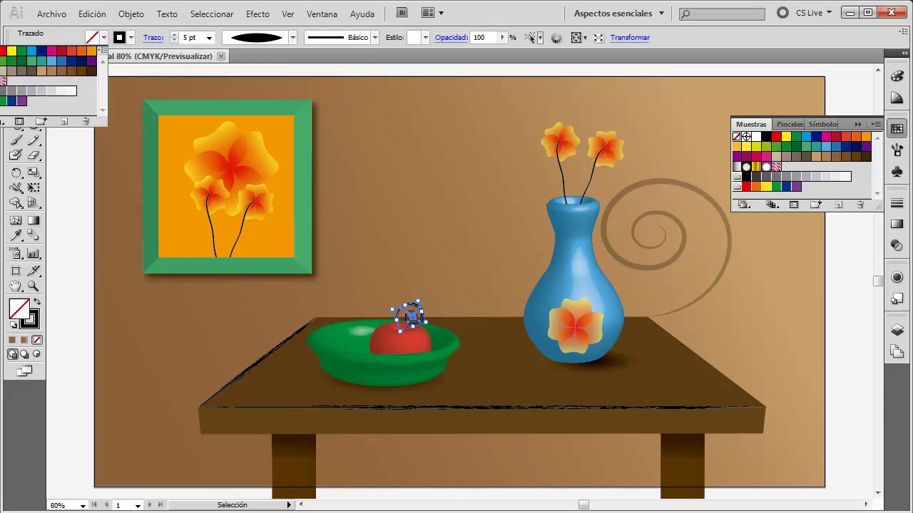
Give the spiral a dark brown stroke swatch
click(130, 38)
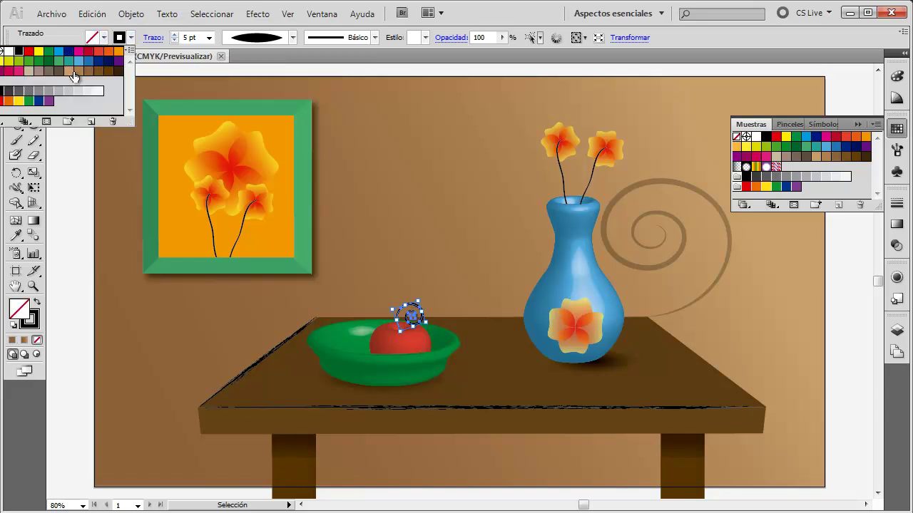
click(69, 71)
click(77, 73)
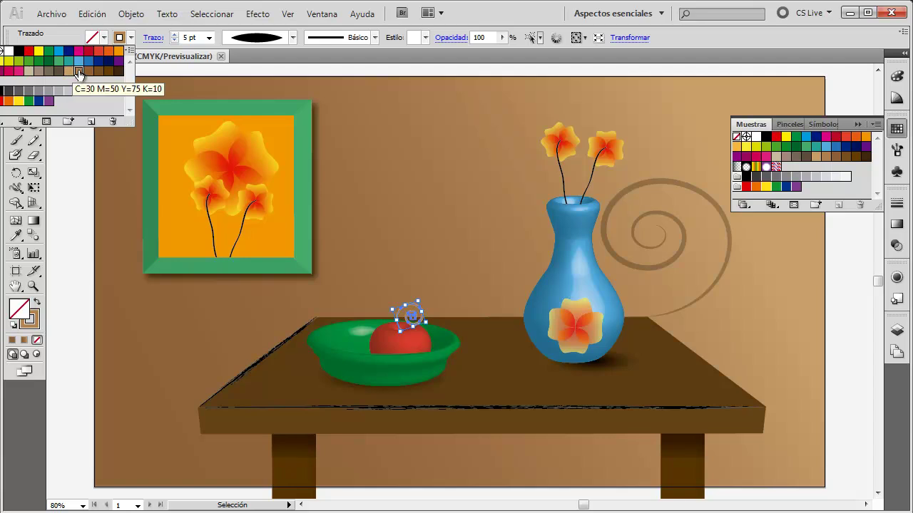
click(98, 72)
click(460, 185)
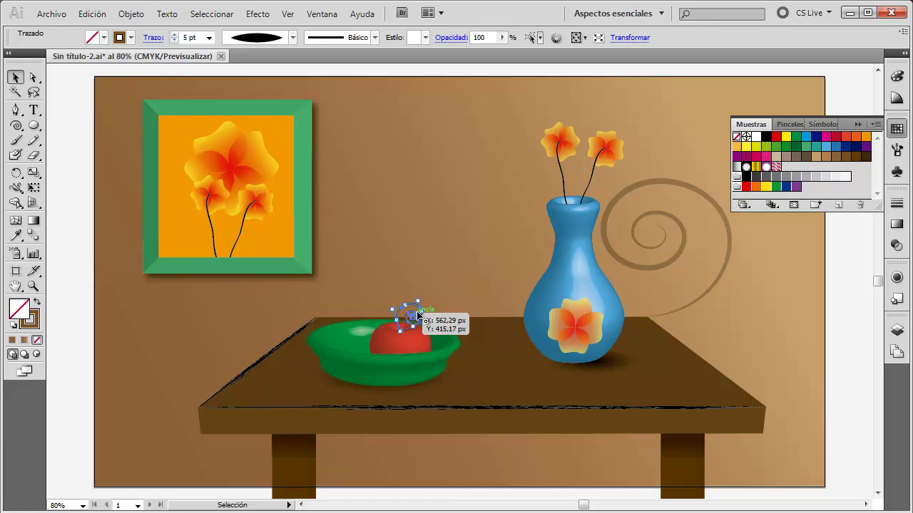
click(131, 37)
click(108, 74)
click(462, 226)
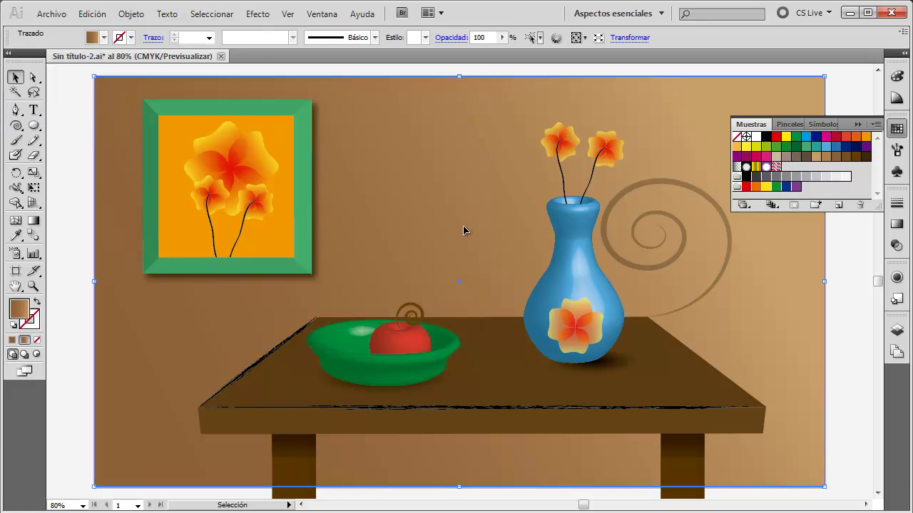
click(416, 308)
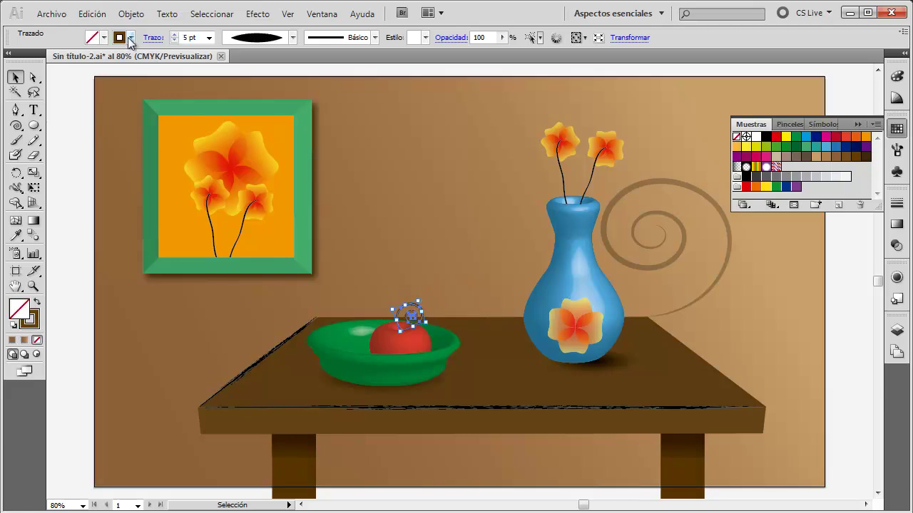
click(131, 37)
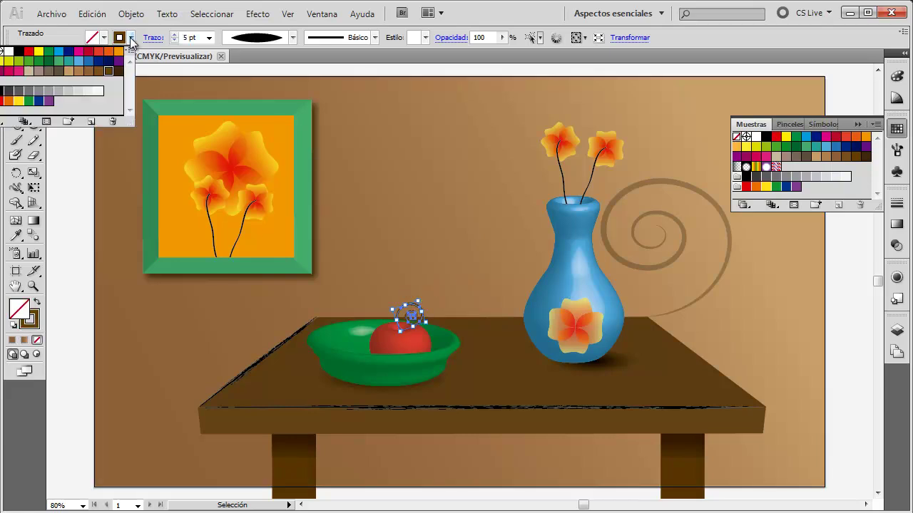
click(467, 214)
click(467, 249)
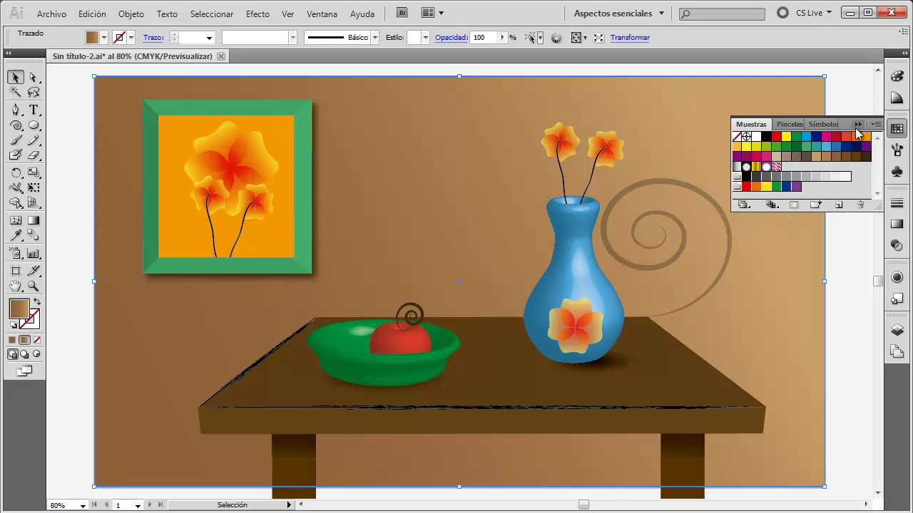
Give the large spiral beside the vase a magenta stroke
click(692, 189)
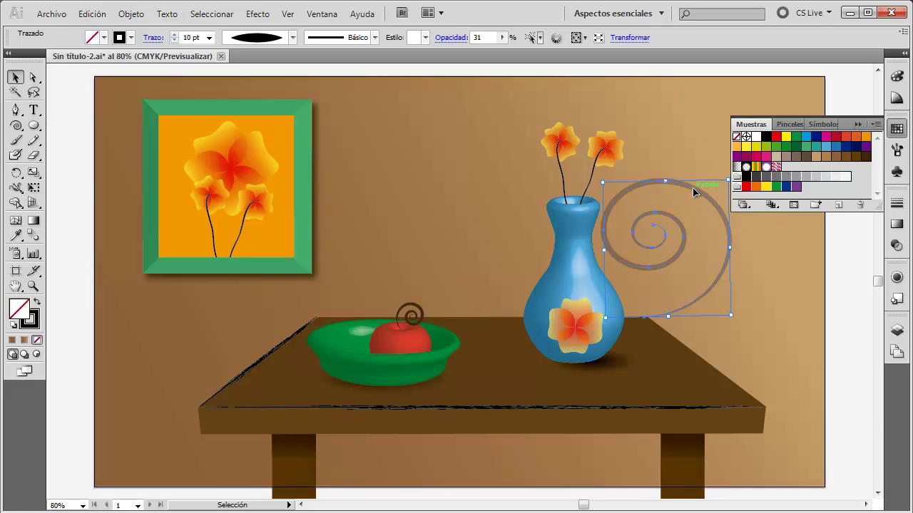
click(130, 38)
click(99, 71)
click(79, 52)
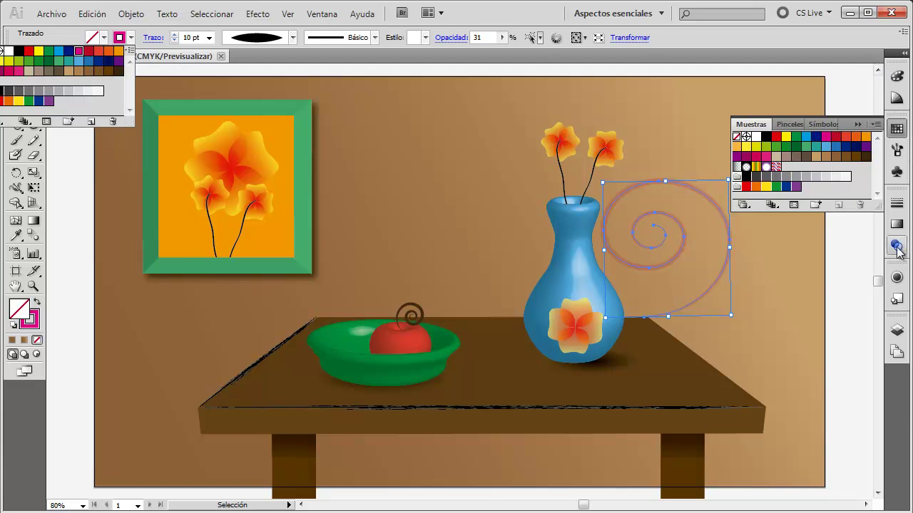
Raise the spiral's opacity to 74% in the Transparency panel
click(897, 278)
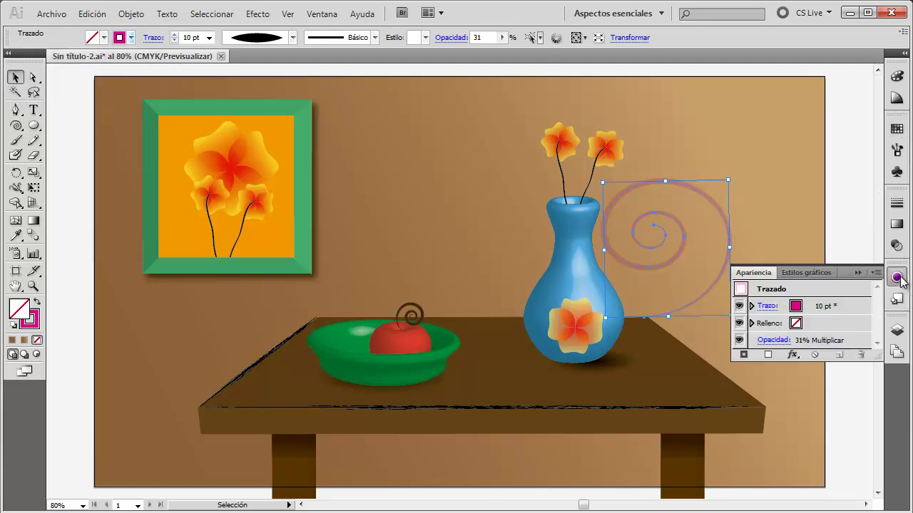
click(897, 224)
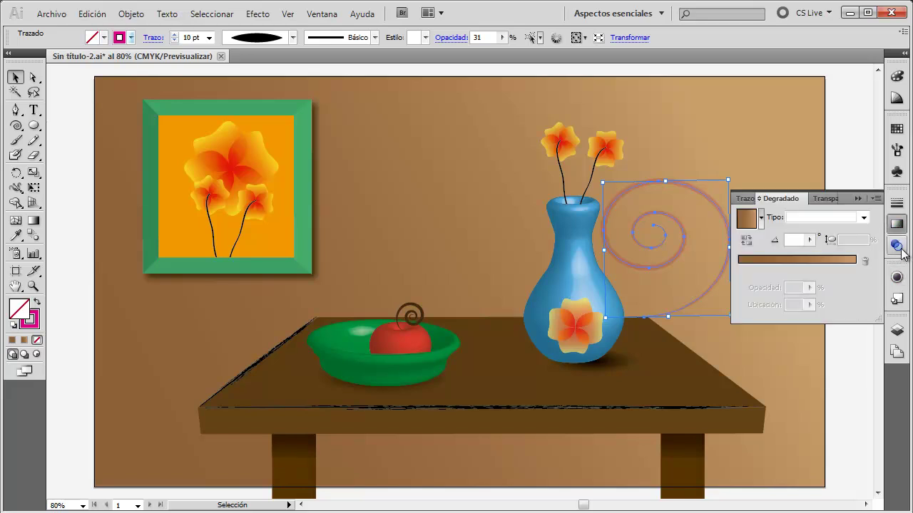
click(898, 246)
click(865, 215)
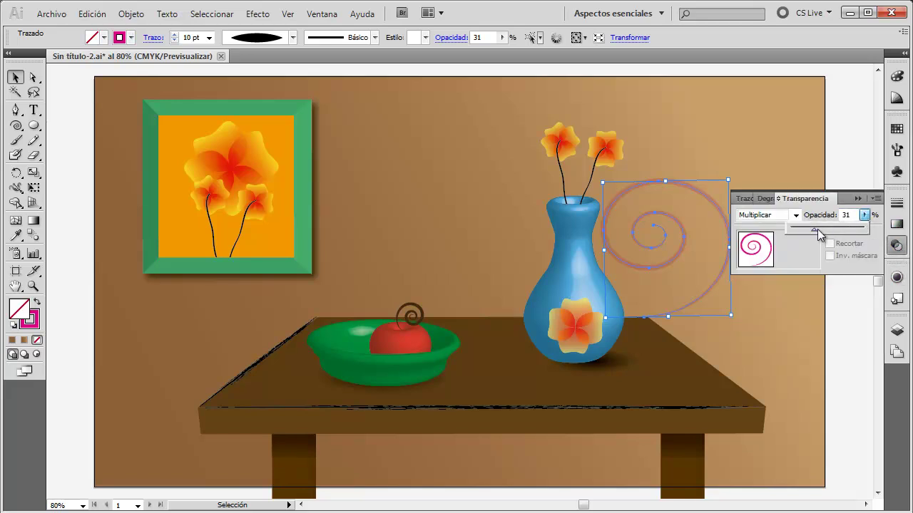
drag(825, 228, 845, 233)
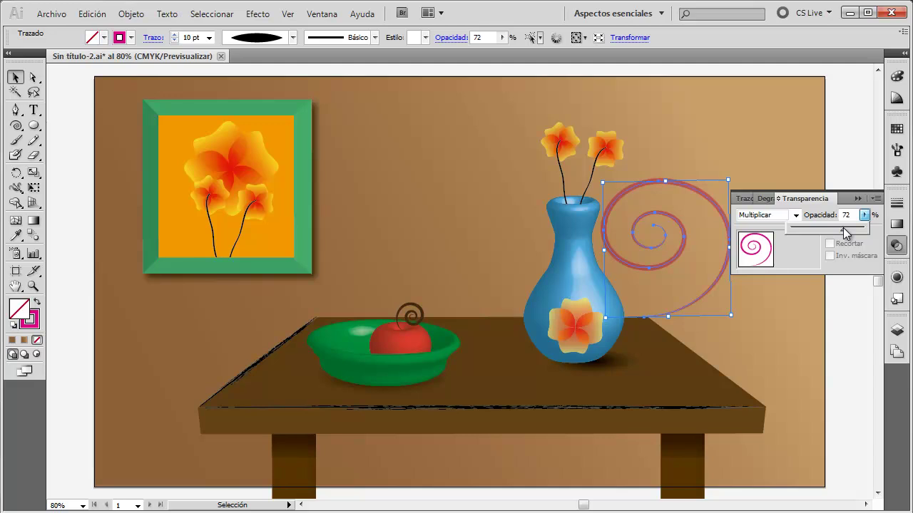
click(855, 315)
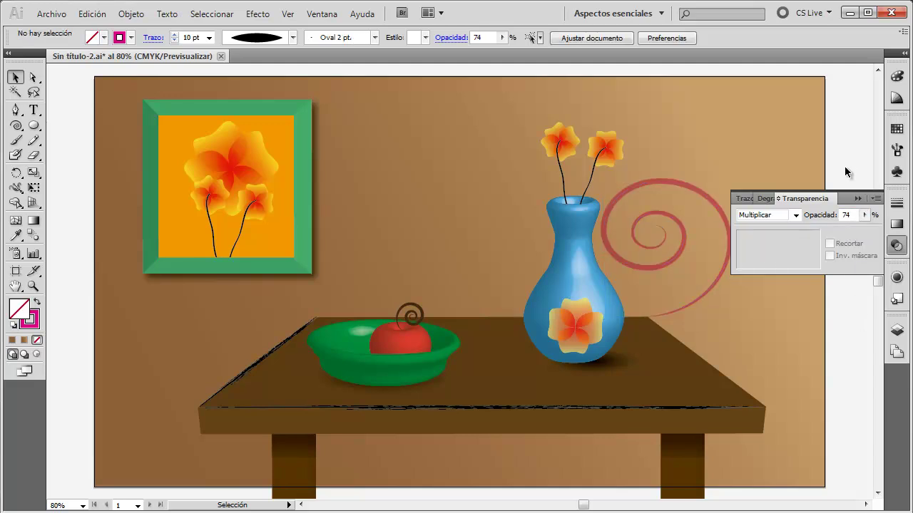
click(858, 198)
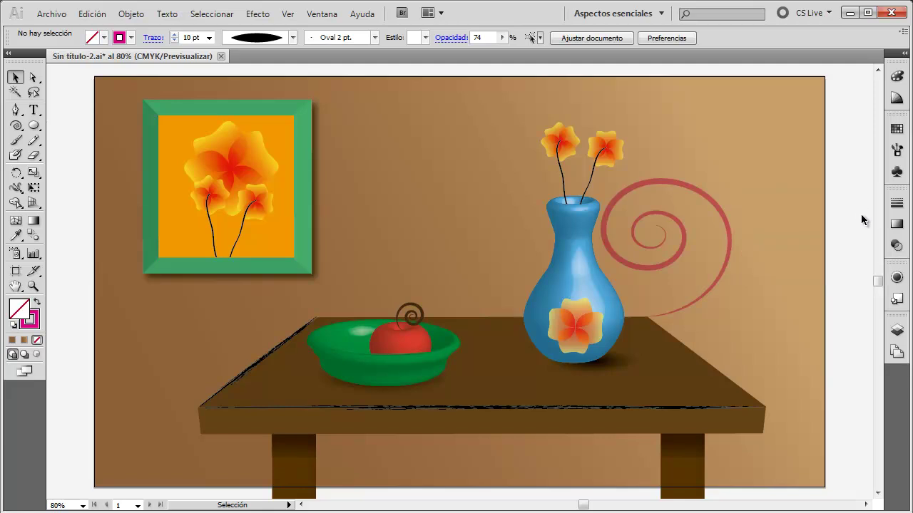